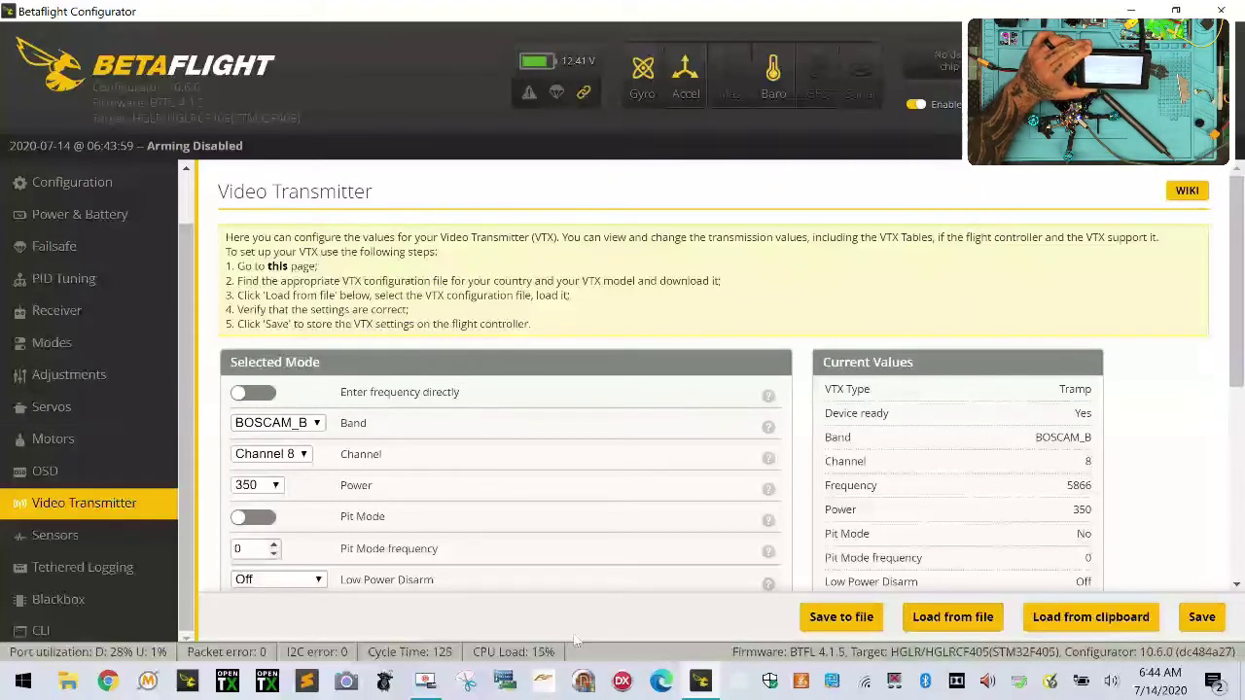
# Step: Bring the VTX table into view: bands BOSCAM_A through IMD6, power levels 25, 100, 200, 350
pyautogui.scroll(-4, 671, 498)
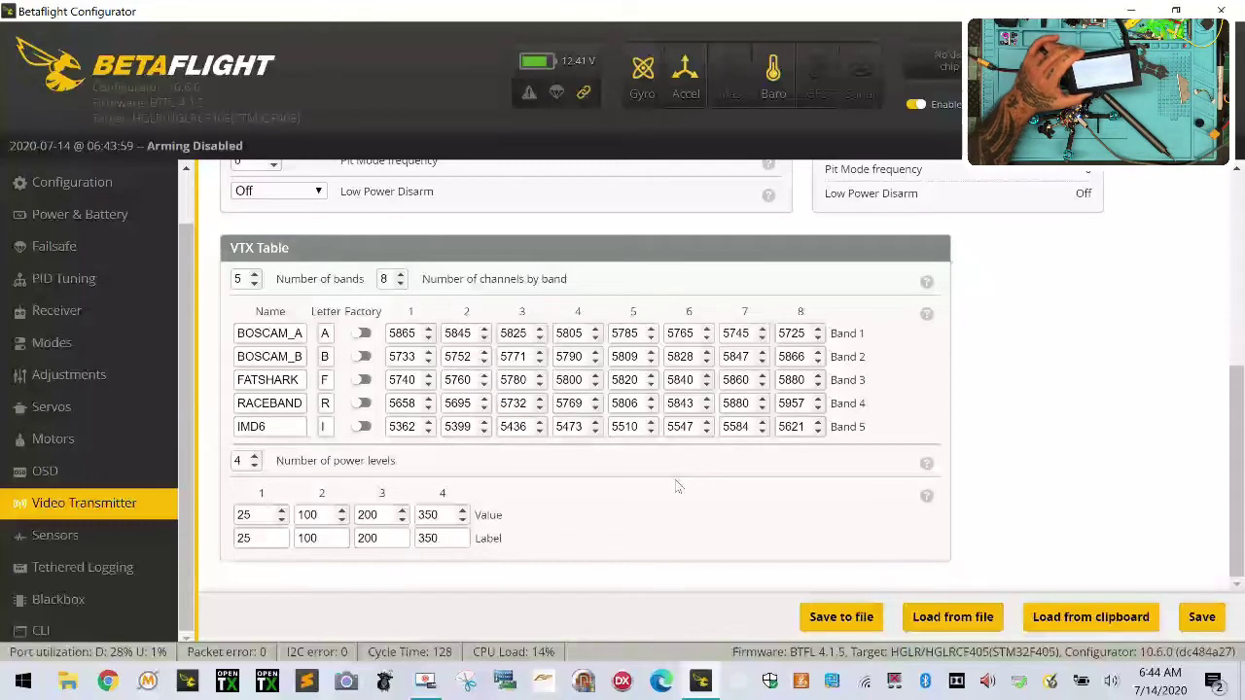
pyautogui.scroll(5, 622, 477)
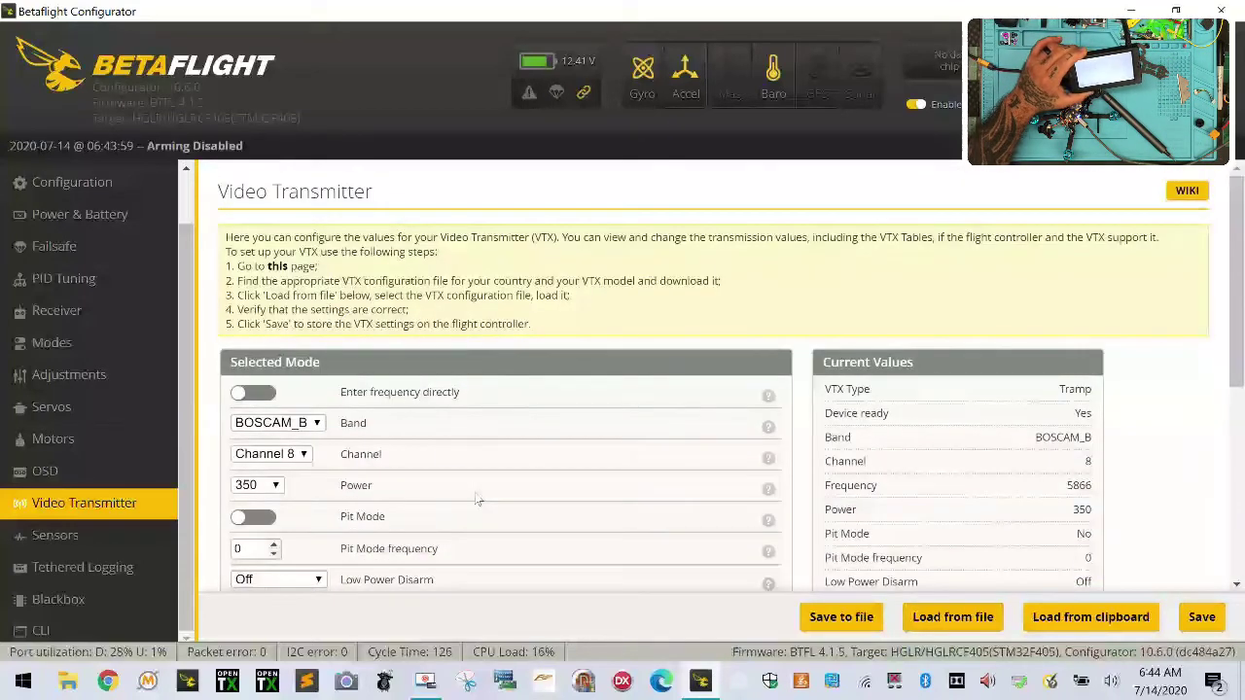
pyautogui.scroll(-5, 477, 498)
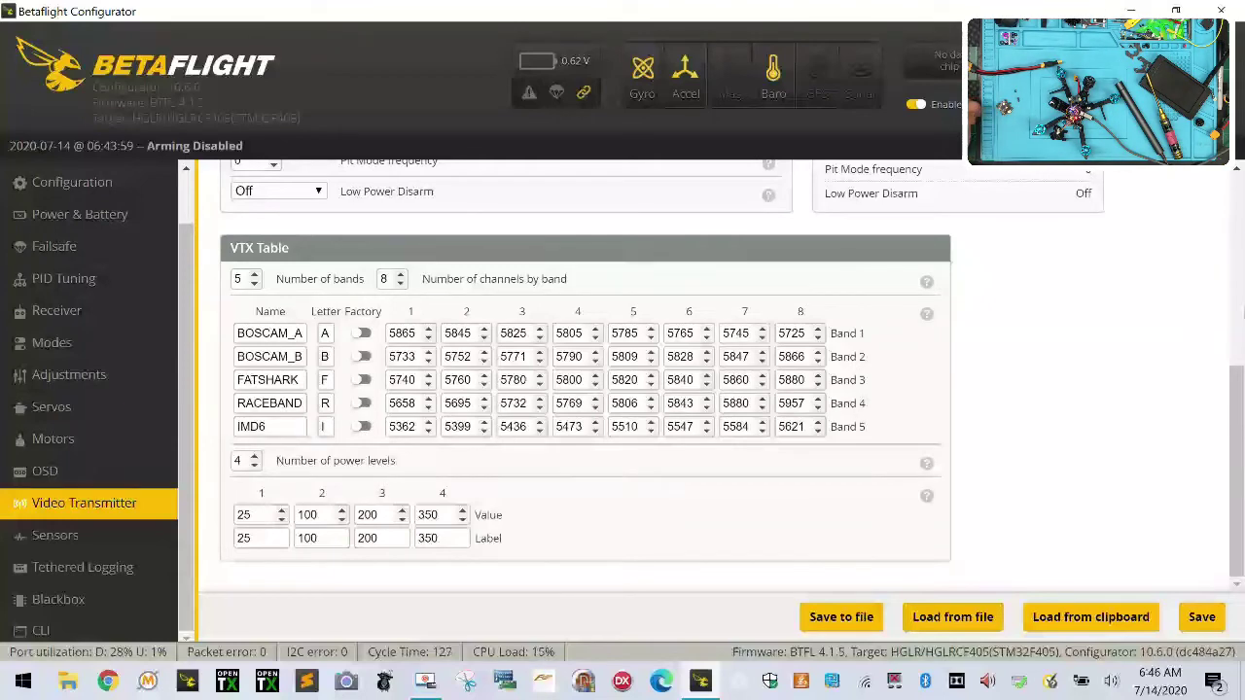
# Step: Minimize Betaflight and open CycloneFPV's 3" Drones Frames and Kits collection in Chrome
pyautogui.click(1130, 11)
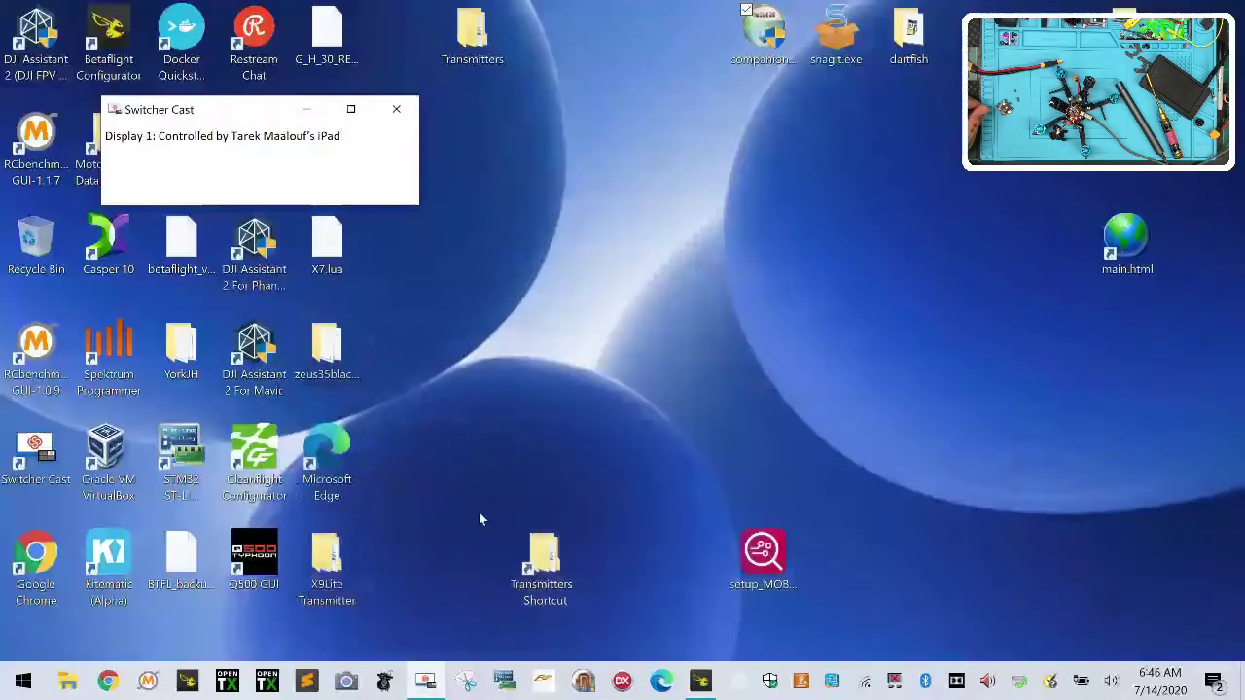
pyautogui.click(84, 649)
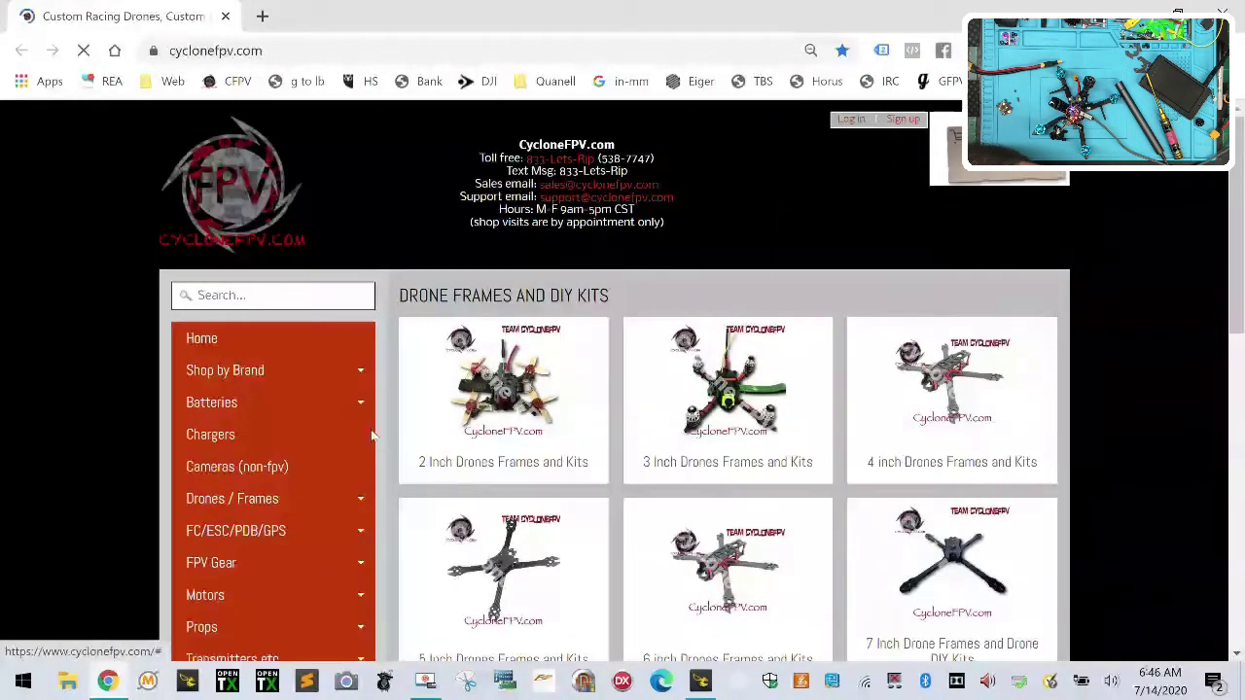
pyautogui.click(361, 499)
pyautogui.scroll(-4, 291, 457)
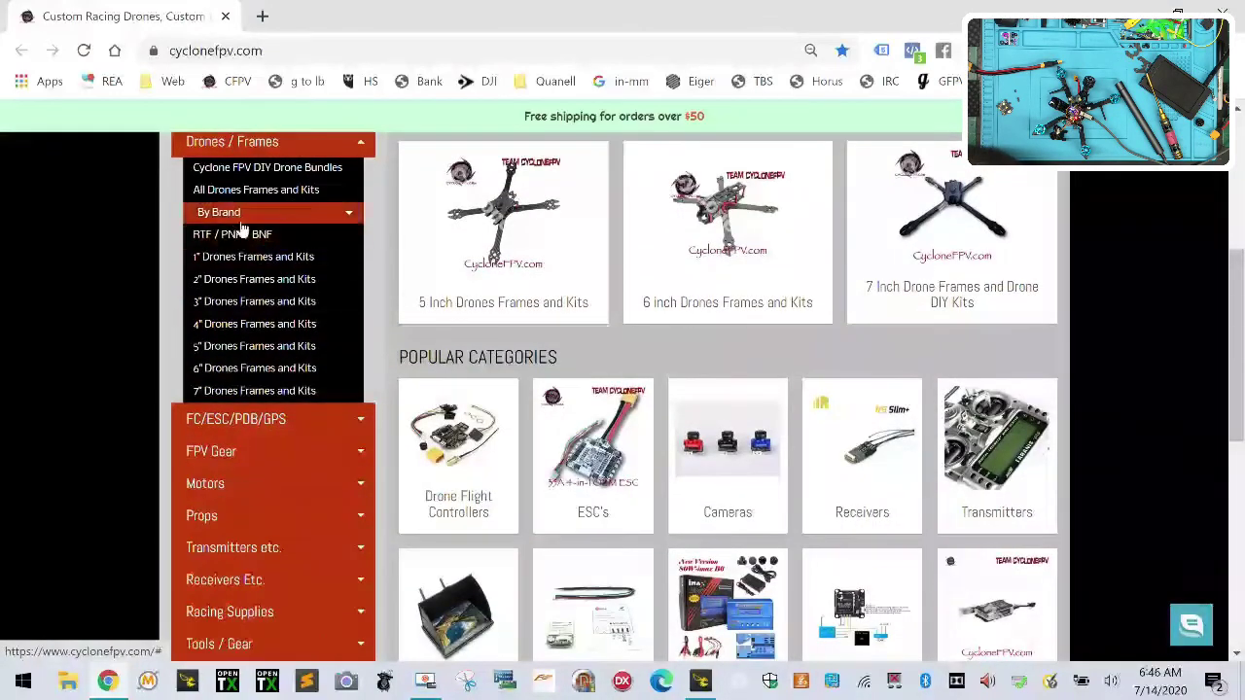
pyautogui.click(255, 301)
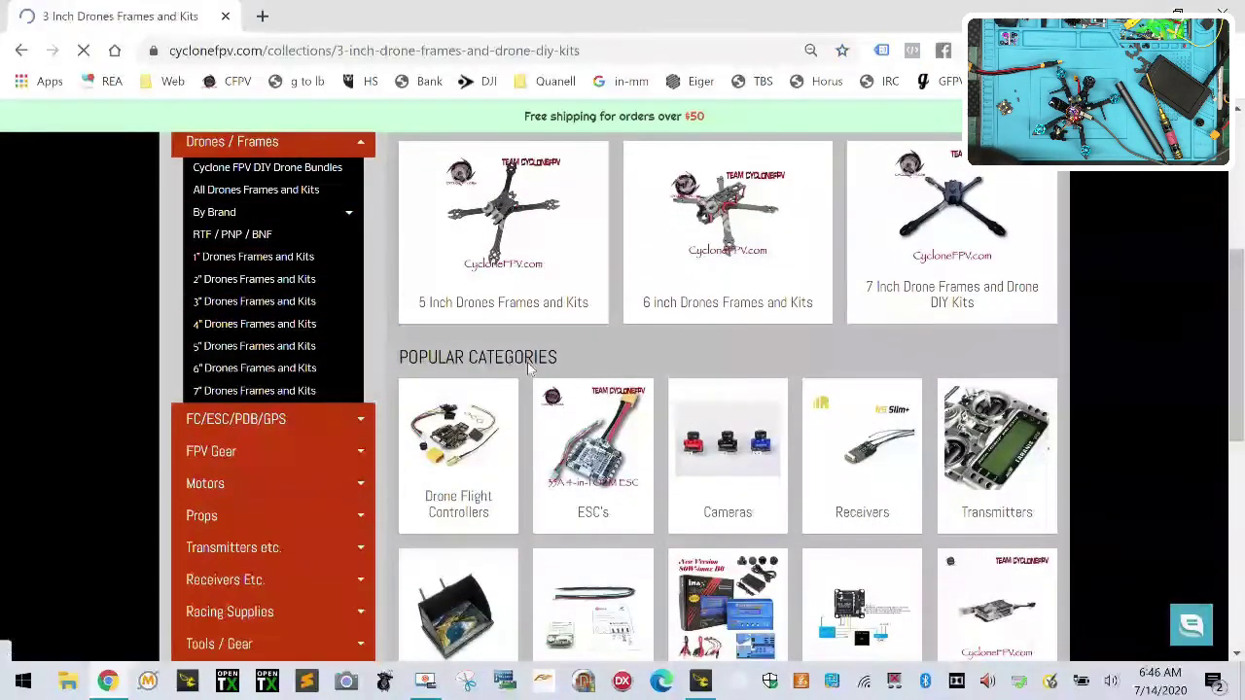
# Step: Browse the 3 Inch frames and drones listing with their prices
pyautogui.scroll(-4, 536, 434)
pyautogui.scroll(-6, 767, 496)
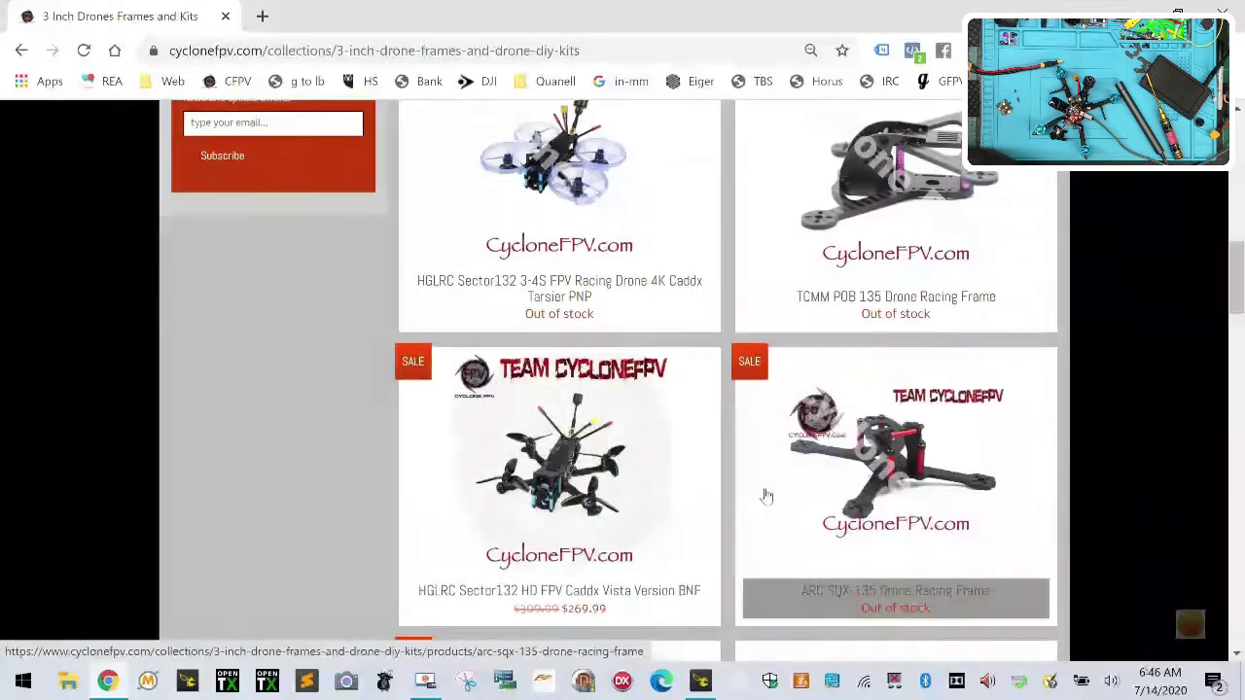
pyautogui.scroll(-7, 766, 496)
pyautogui.scroll(9, 768, 494)
pyautogui.scroll(2, 769, 494)
pyautogui.scroll(-2, 769, 494)
pyautogui.scroll(-4, 1206, 564)
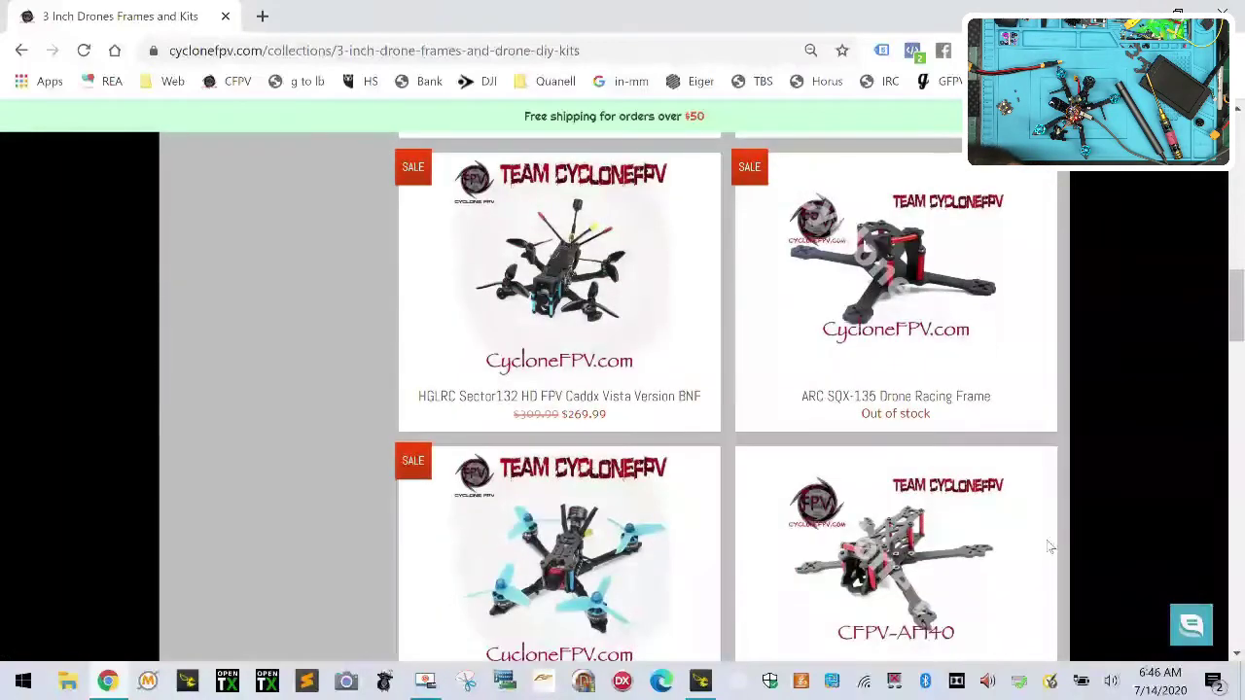
pyautogui.scroll(5, 279, 314)
pyautogui.scroll(4, 277, 307)
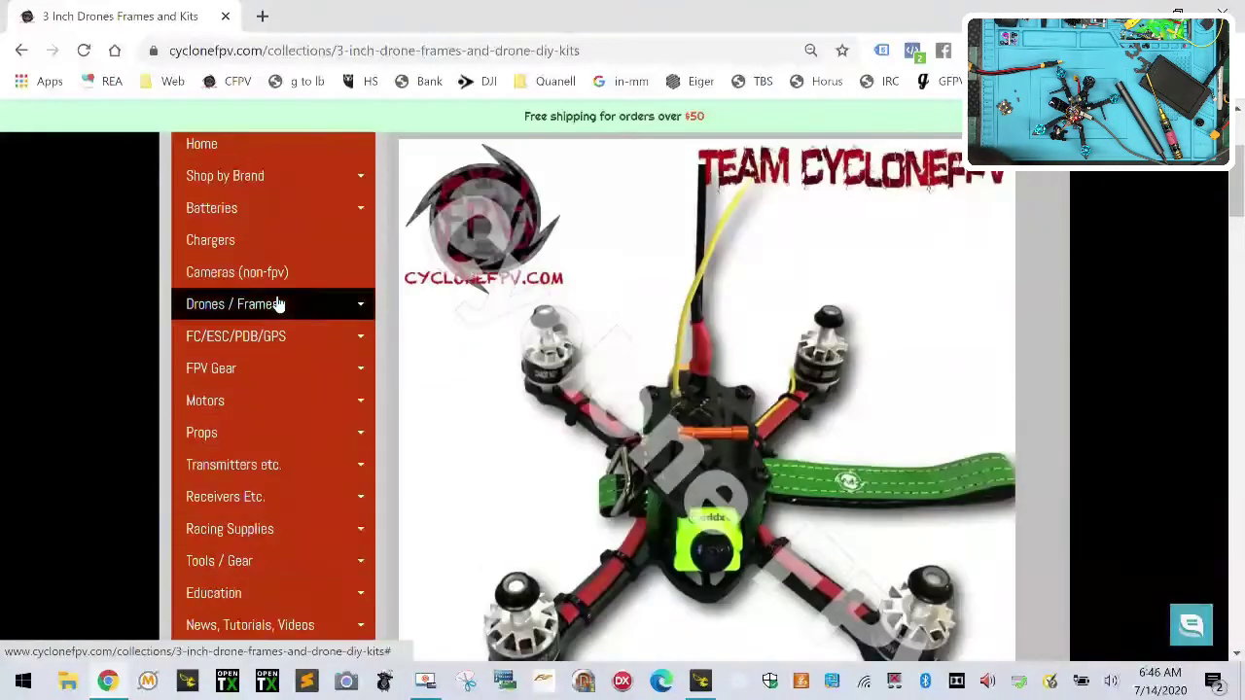
pyautogui.scroll(2, 325, 389)
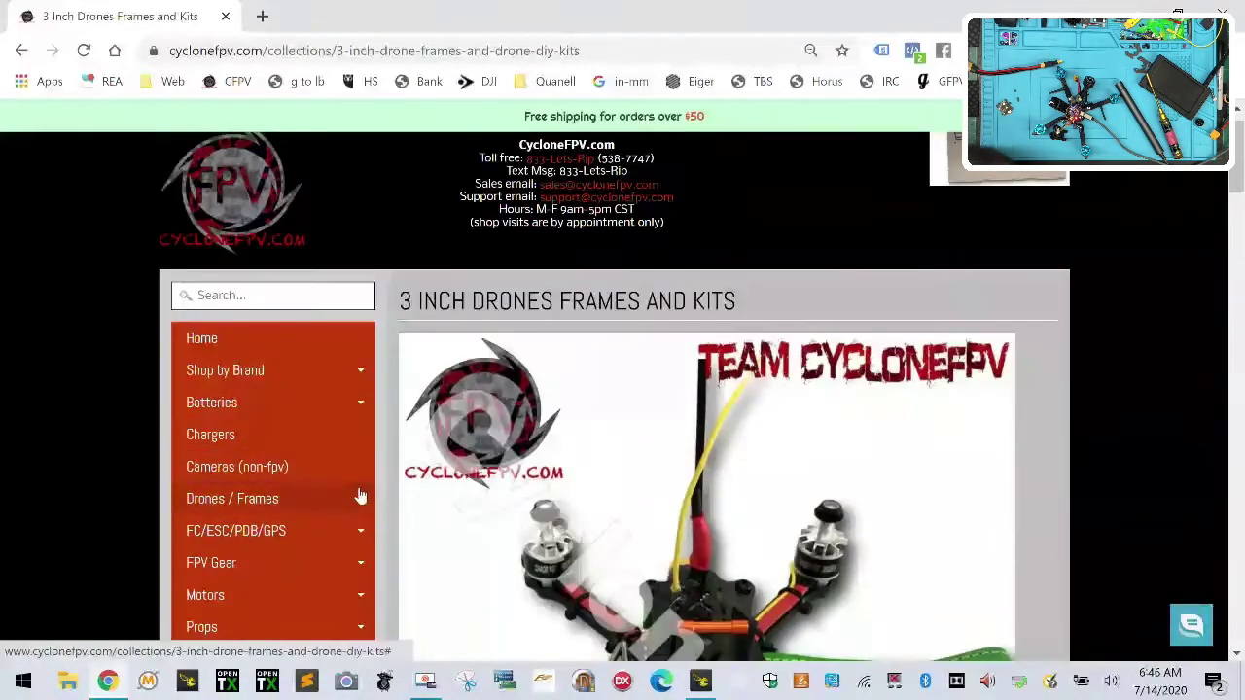
# Step: Go to the HGLRC brand collection under Drones / Frames and open the Arrow3 product
pyautogui.click(360, 499)
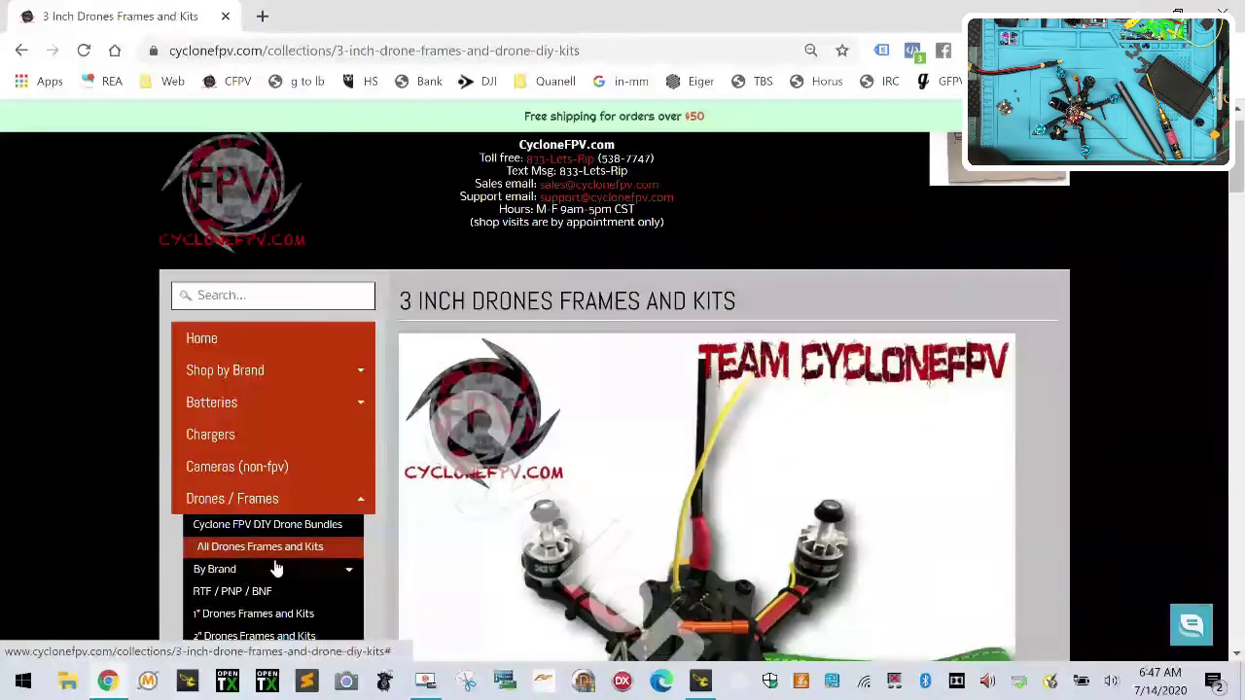
pyautogui.click(347, 572)
pyautogui.scroll(-5, 347, 570)
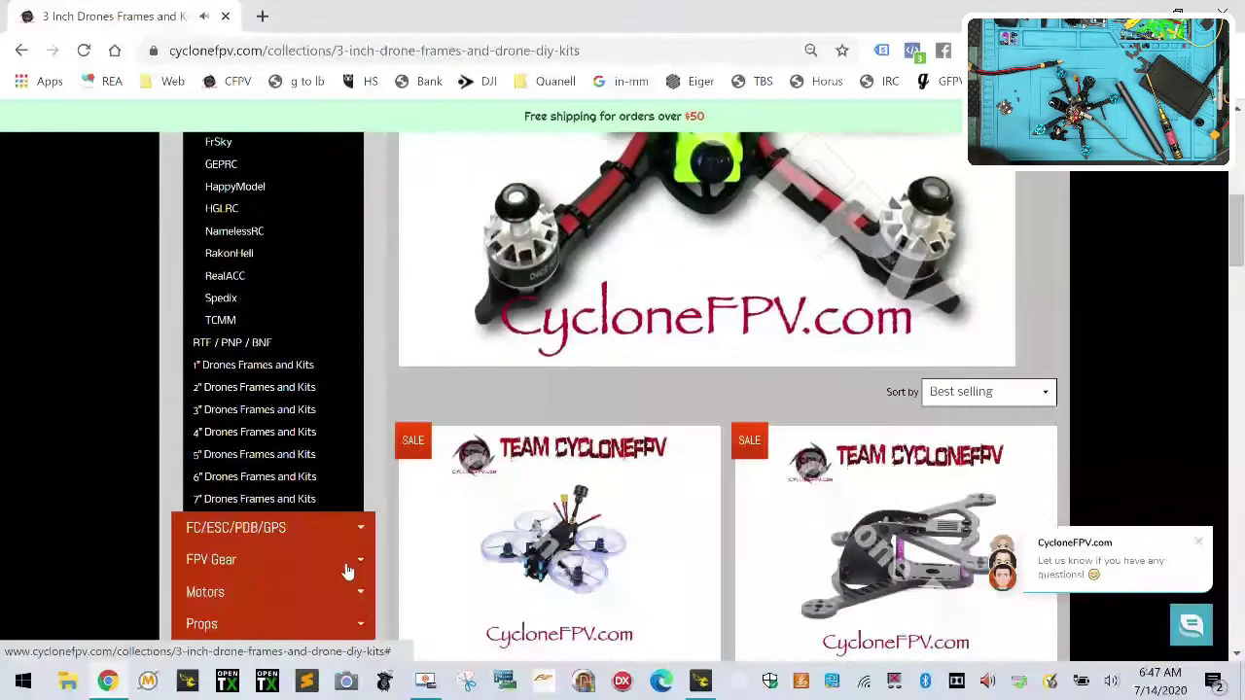
pyautogui.click(216, 209)
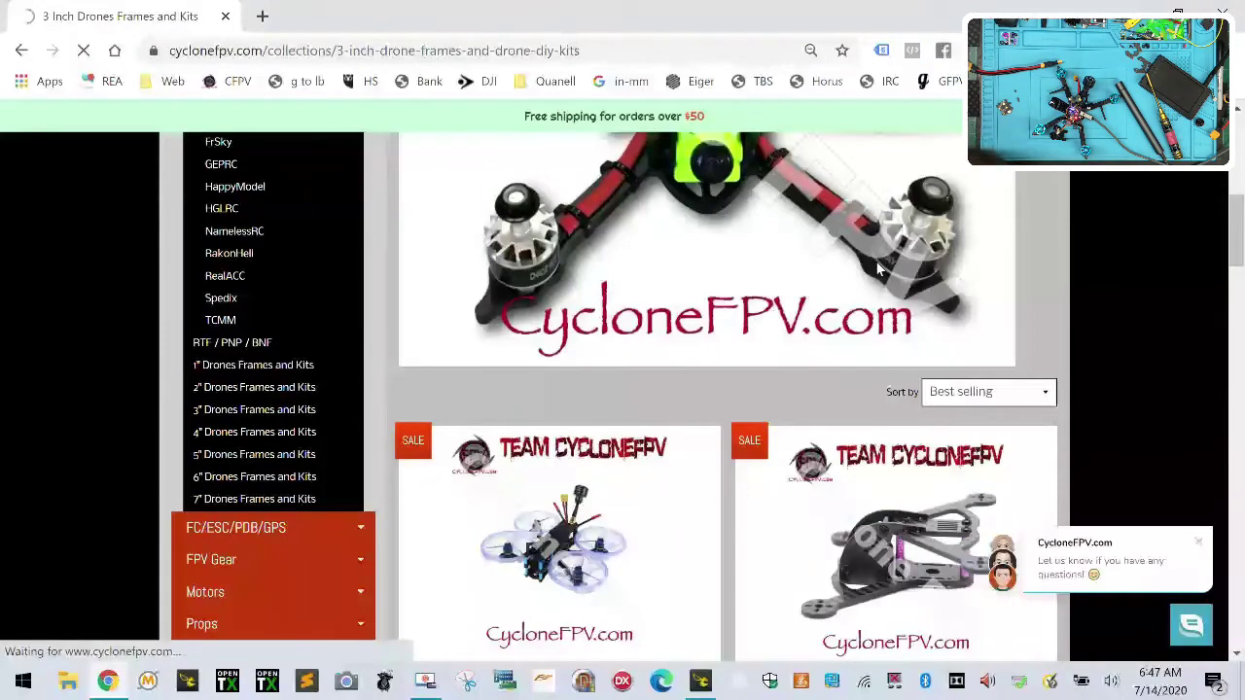
pyautogui.scroll(-8, 1012, 502)
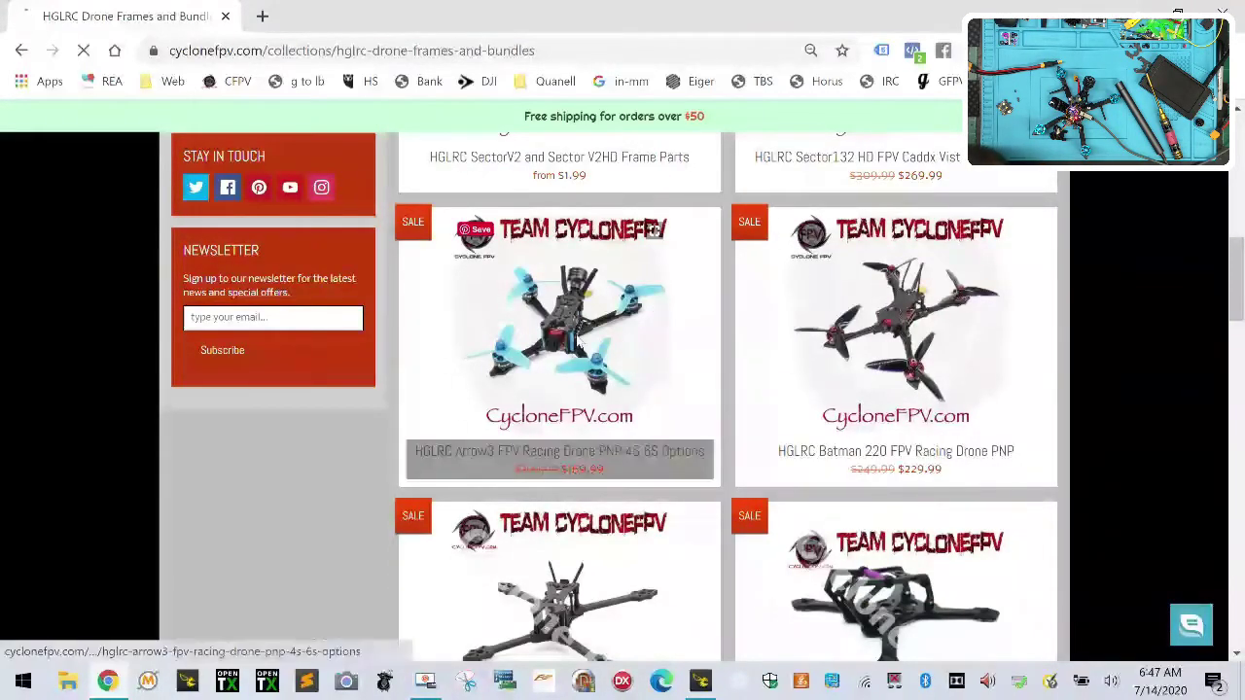
pyautogui.click(622, 350)
# Step: Scroll the Arrow3 page to the Forward VTX Mini specs listing 25/100/200/350mW output power
pyautogui.scroll(-10, 605, 369)
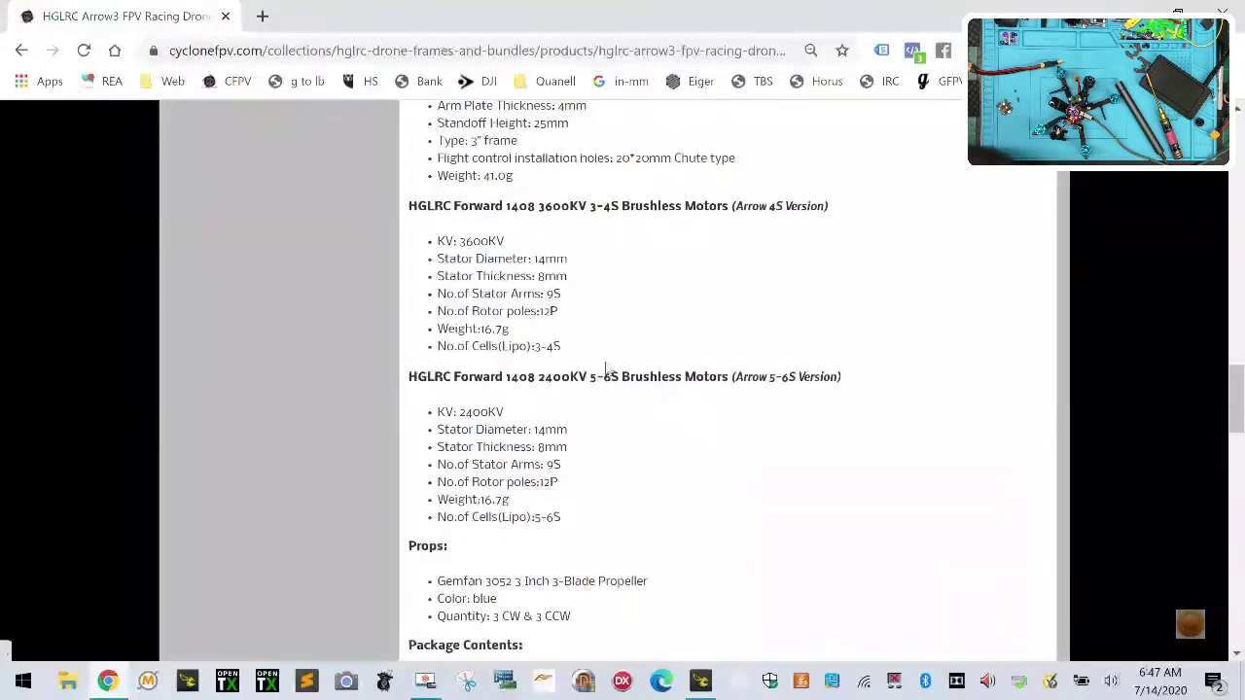
pyautogui.scroll(4, 605, 369)
pyautogui.scroll(5, 605, 369)
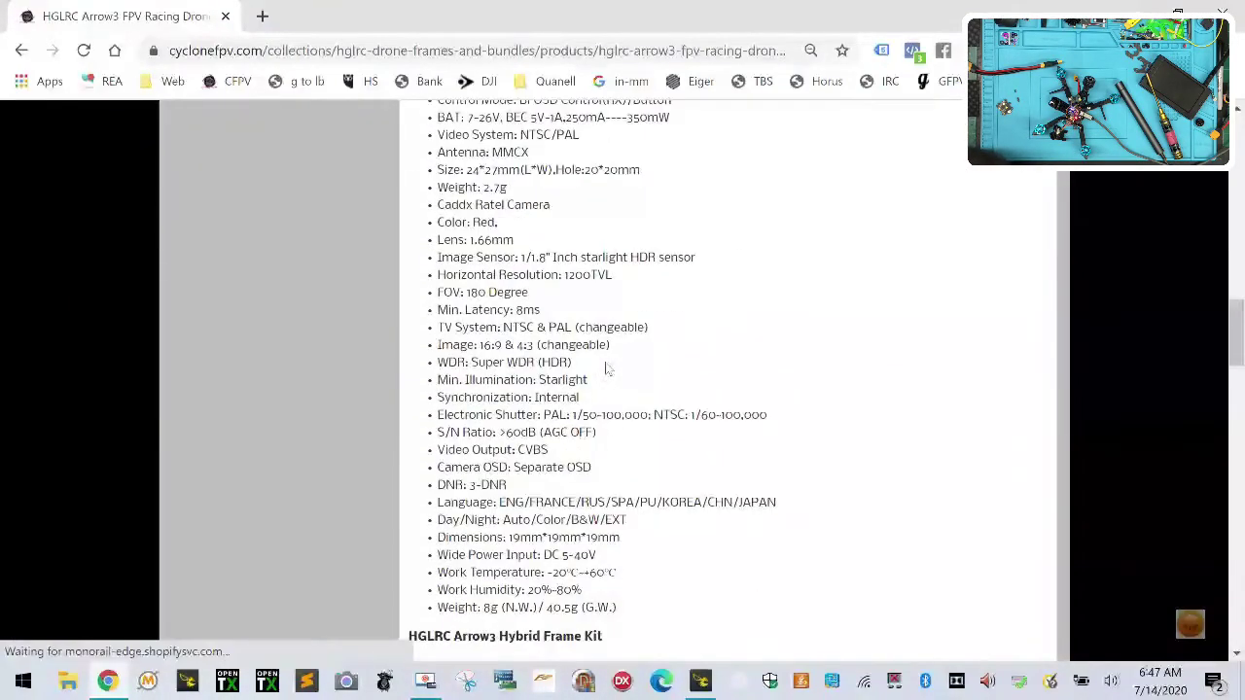
pyautogui.scroll(-2, 607, 360)
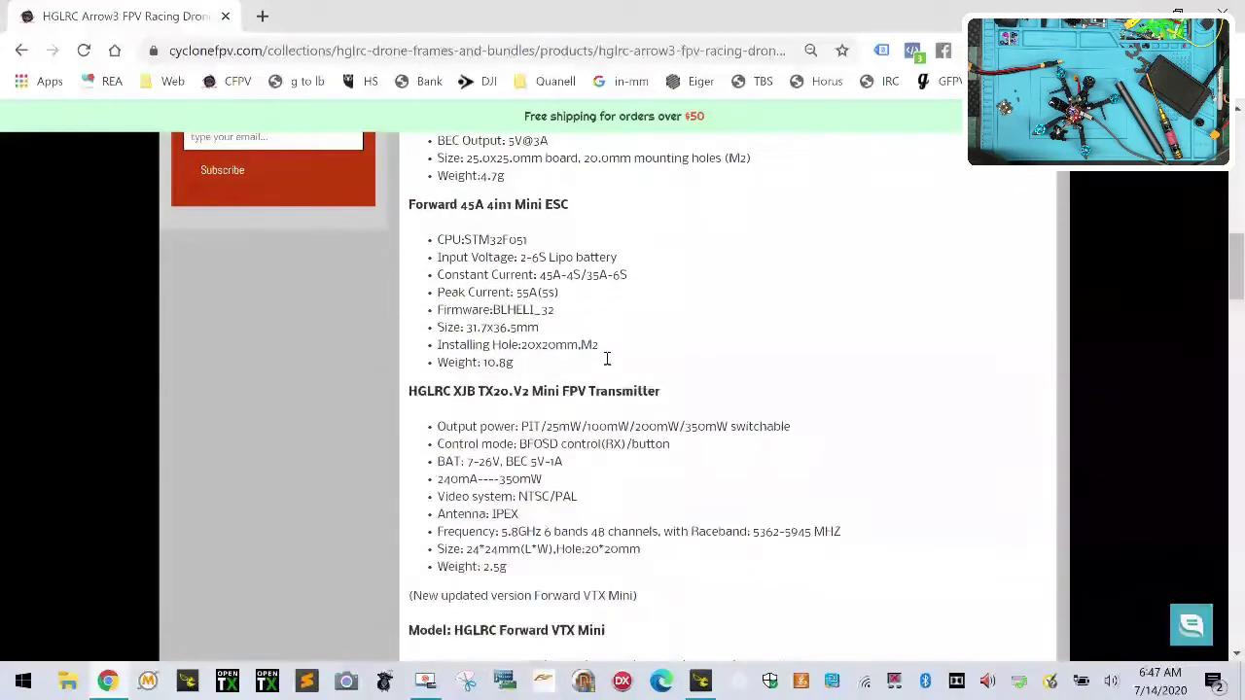
pyautogui.scroll(-4, 607, 364)
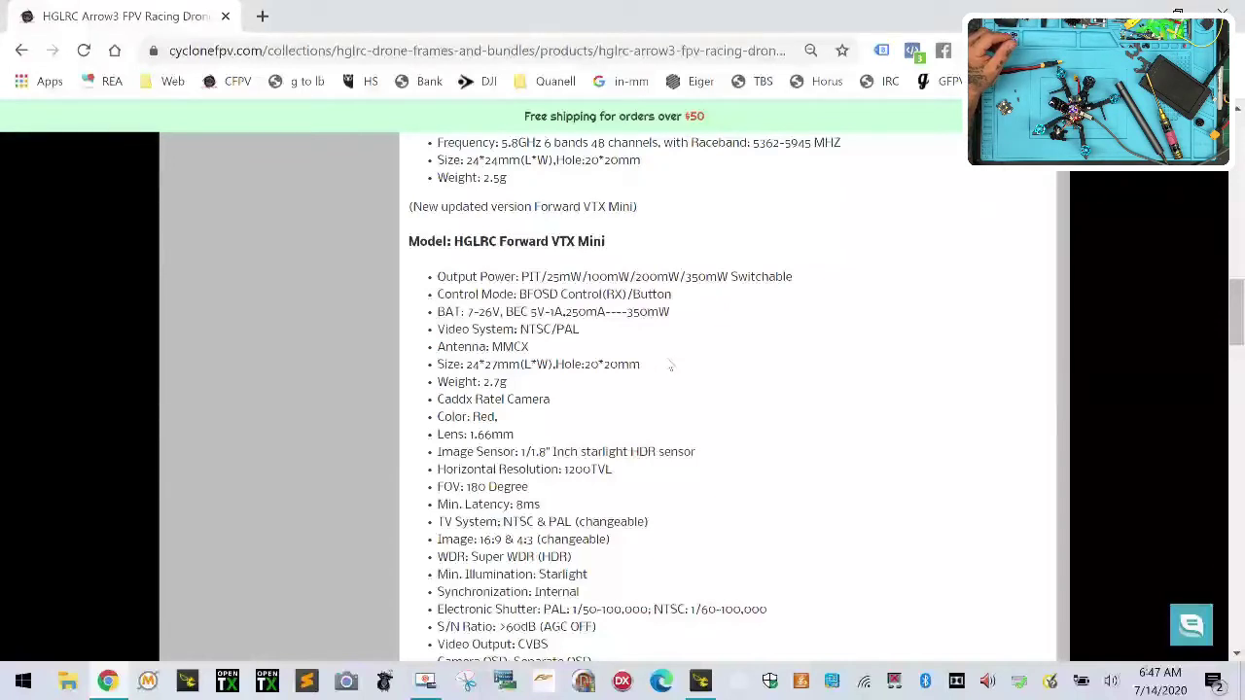
pyautogui.scroll(-2, 670, 365)
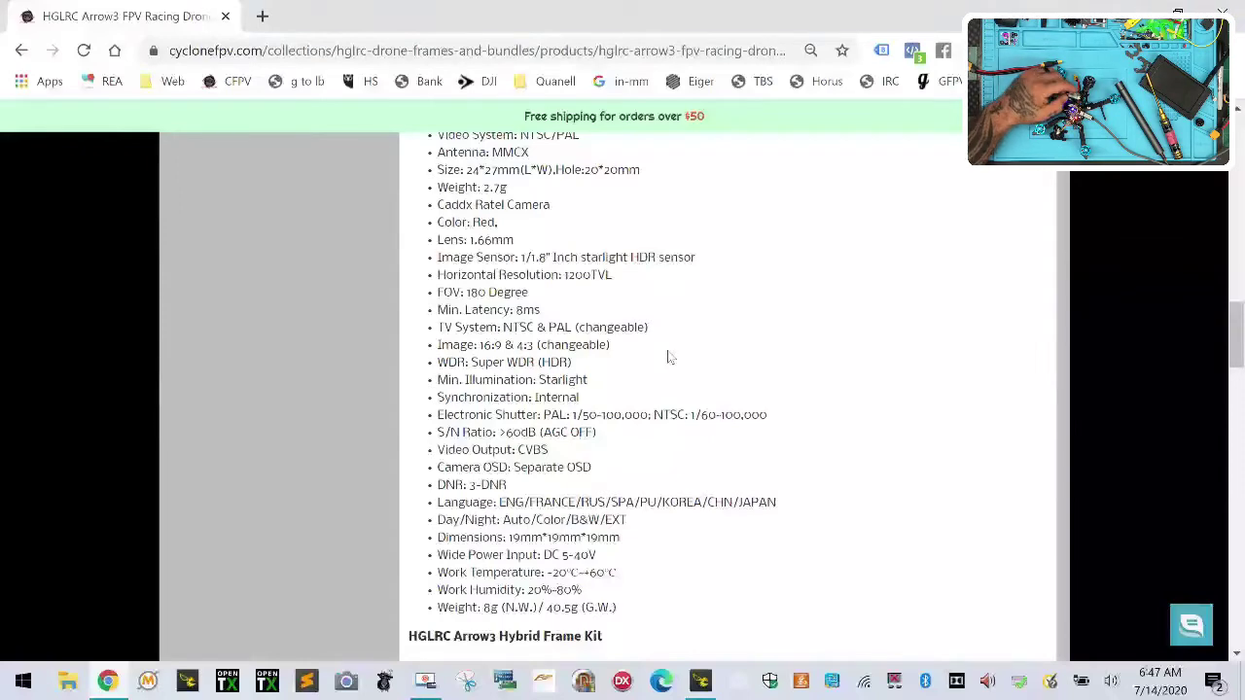
pyautogui.scroll(2, 671, 377)
pyautogui.scroll(2, 671, 378)
pyautogui.scroll(-2, 673, 376)
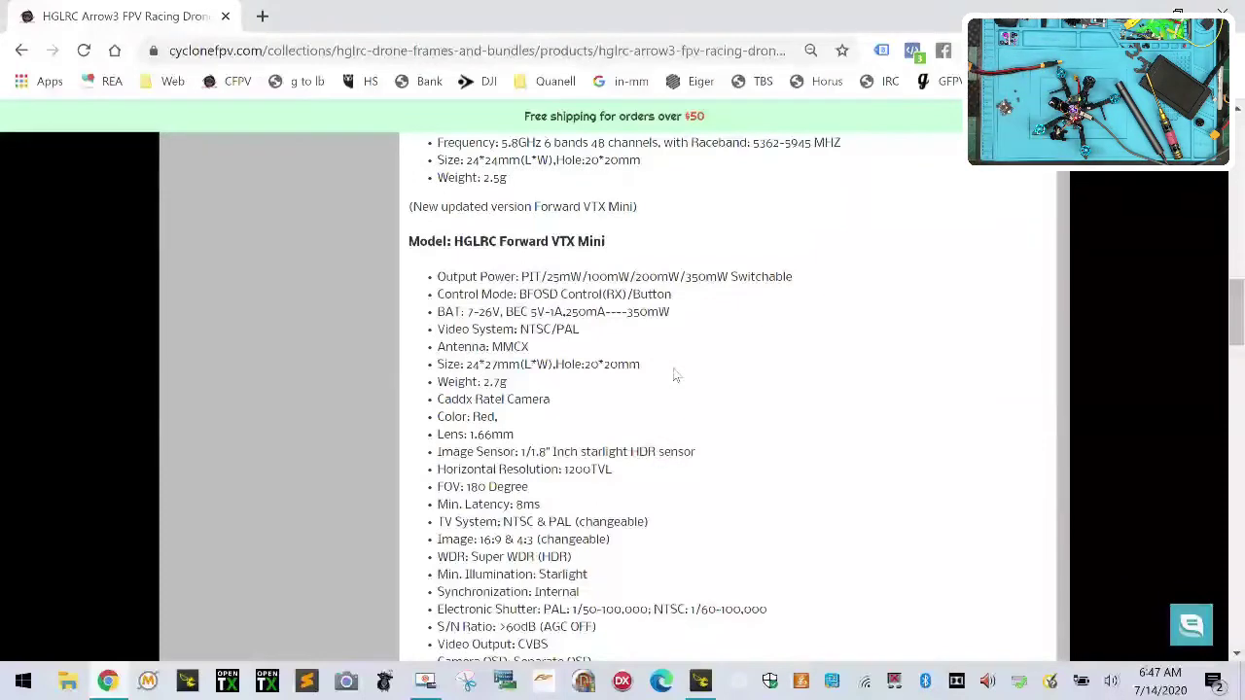
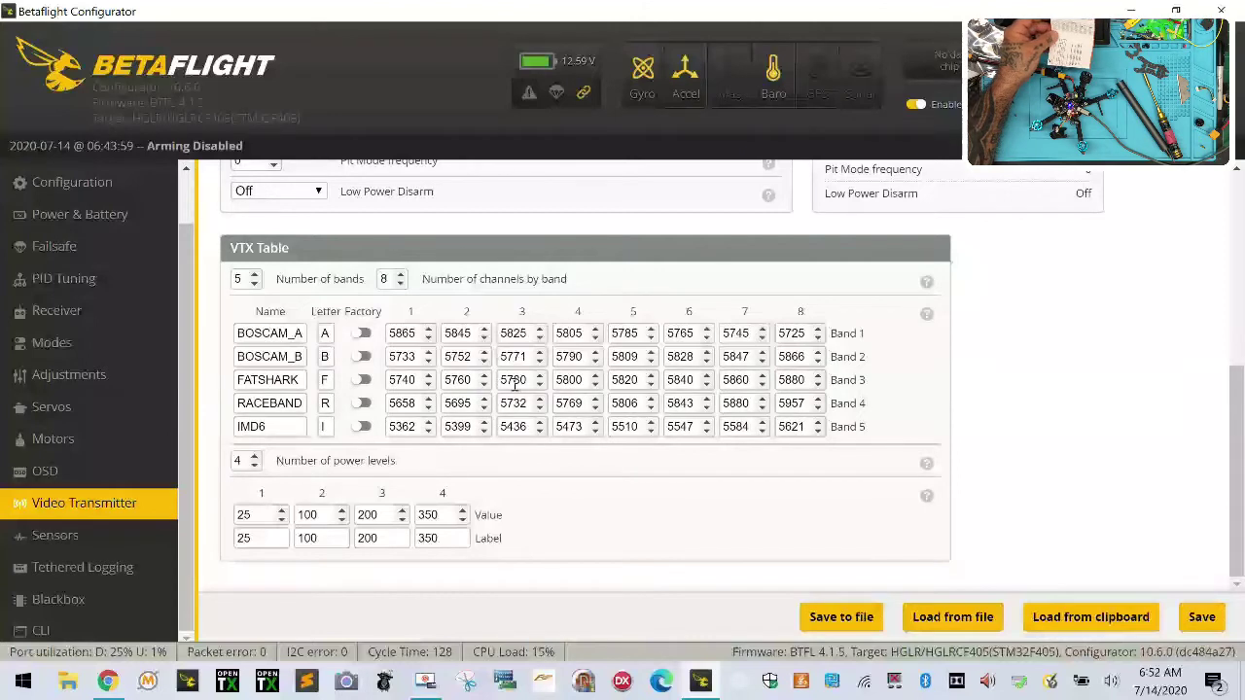
# Step: Compare the FATSHARK and RACEBAND channel 1 frequencies against IMD6 channel 1 (5362)
pyautogui.doubleClick(399, 380)
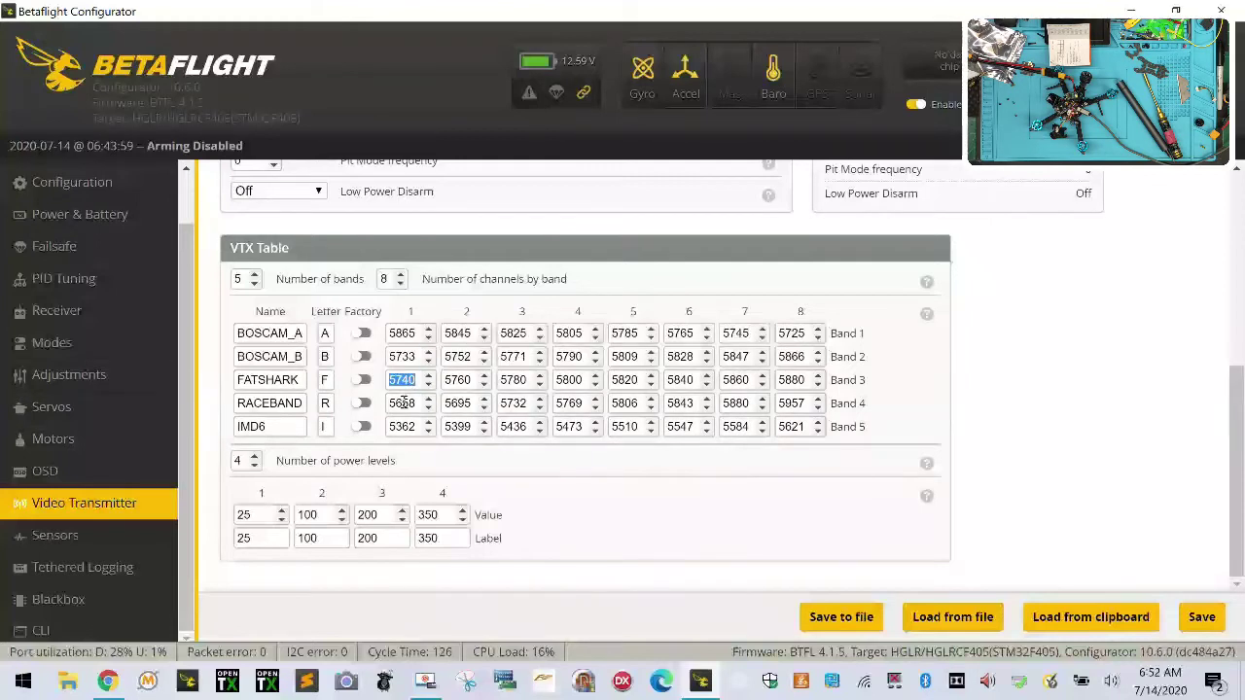
pyautogui.click(401, 401)
pyautogui.doubleClick(402, 380)
pyautogui.doubleClick(402, 402)
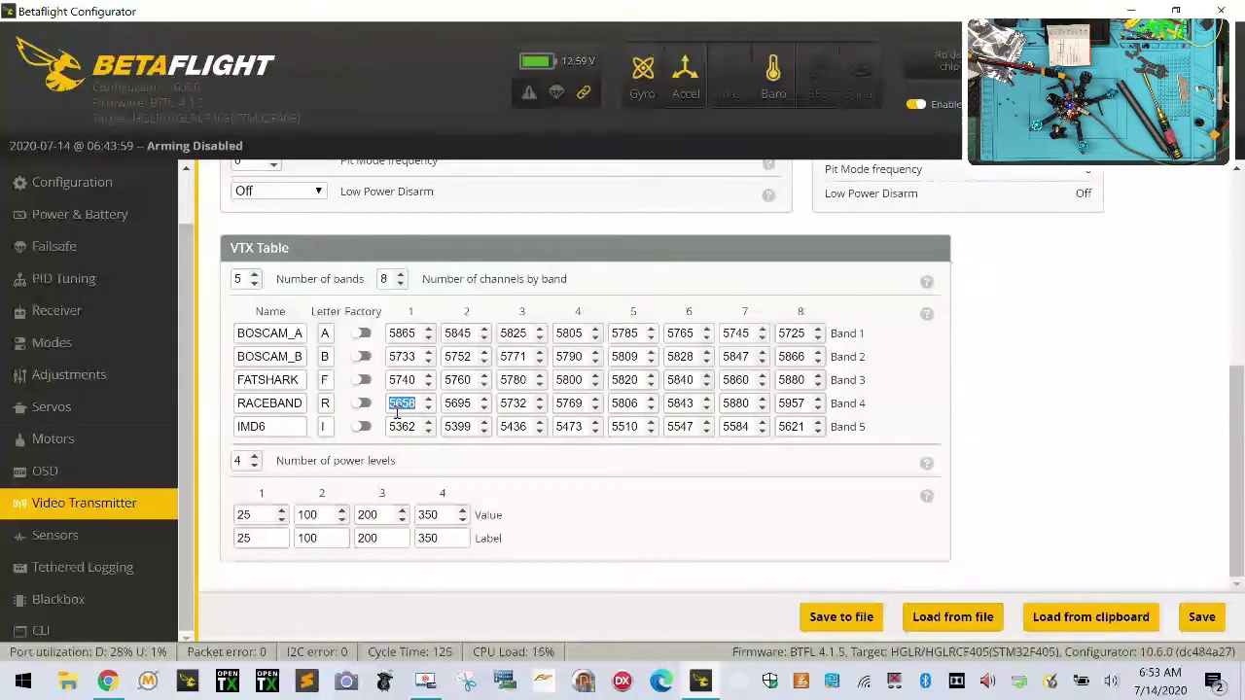
pyautogui.doubleClick(407, 427)
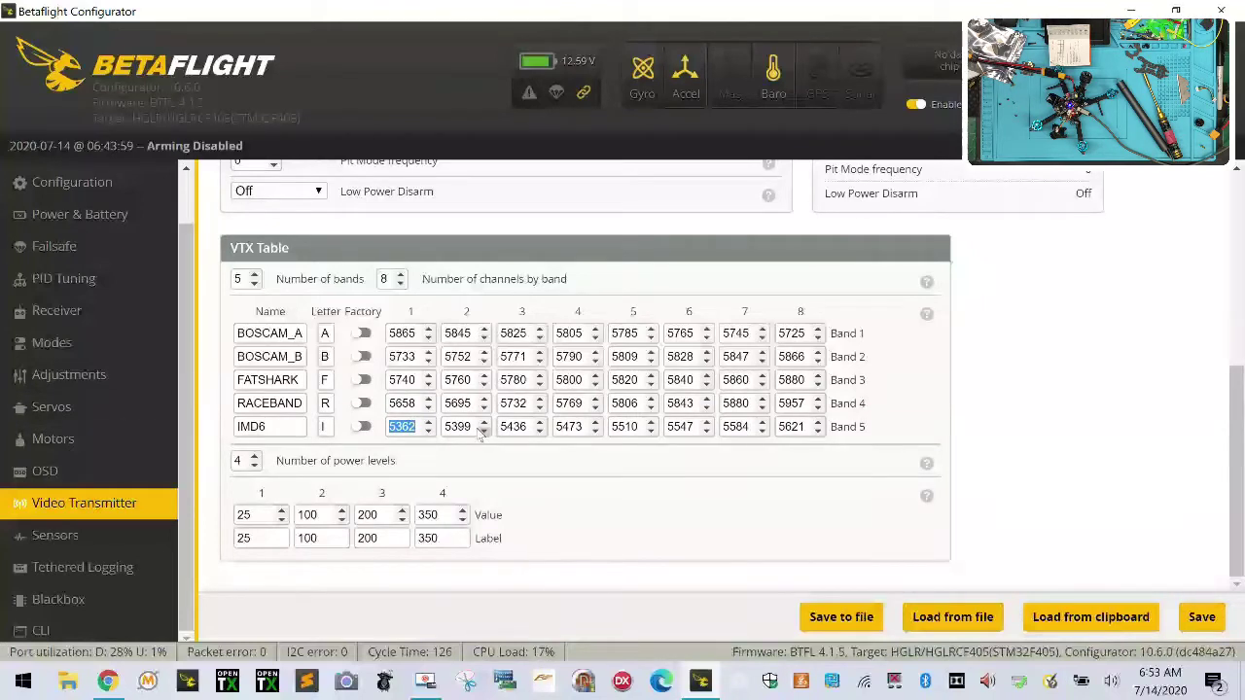
pyautogui.doubleClick(397, 403)
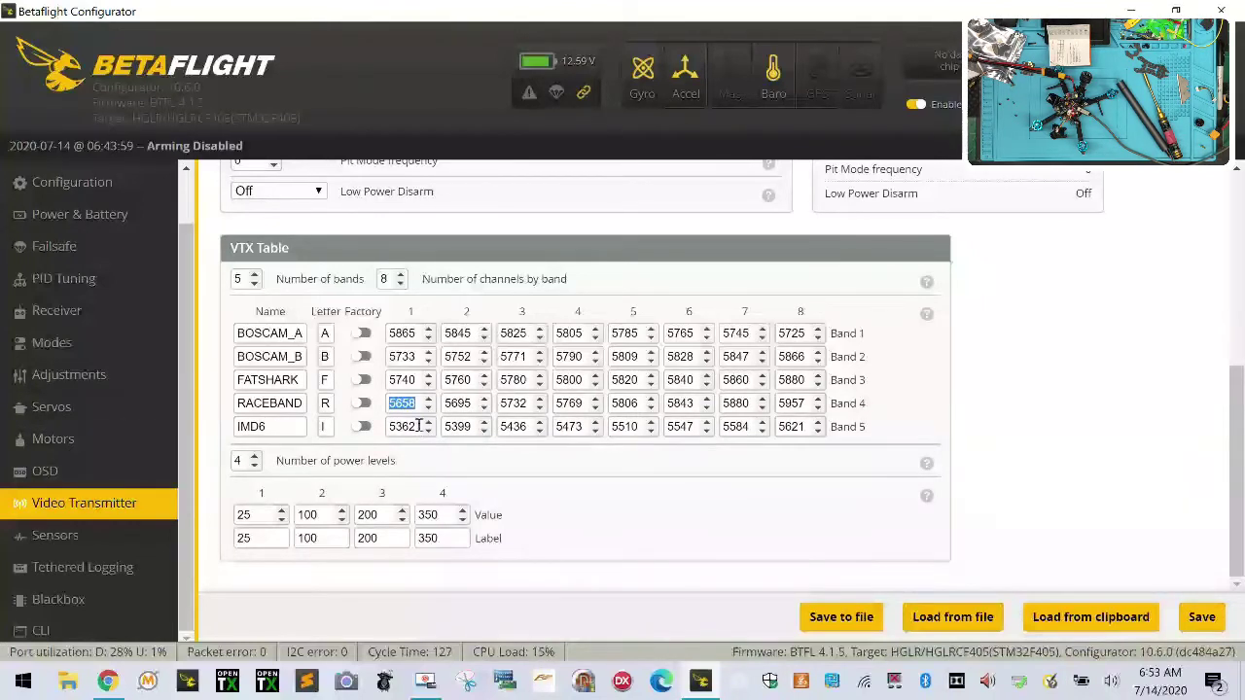
pyautogui.doubleClick(403, 427)
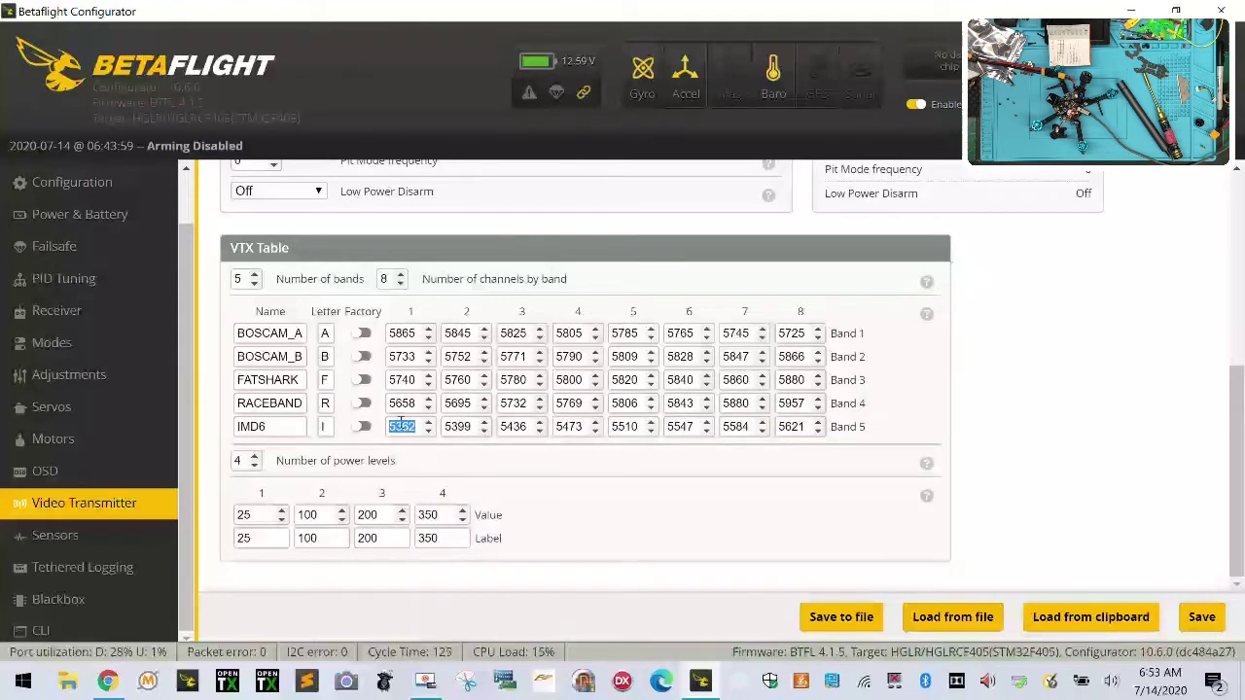
pyautogui.click(401, 424)
# Step: Dismiss the Windows start panel and select the IMD6 channel 1 value for replacement
pyautogui.press('super')
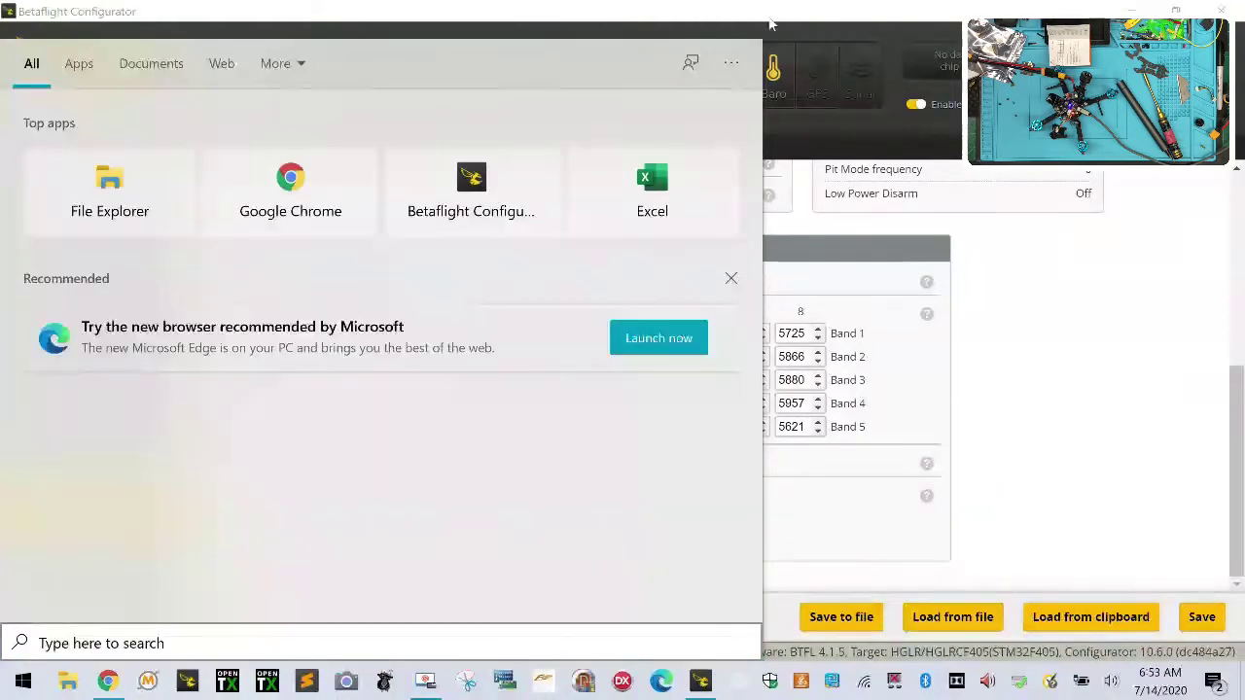
pyautogui.click(768, 23)
pyautogui.doubleClick(406, 427)
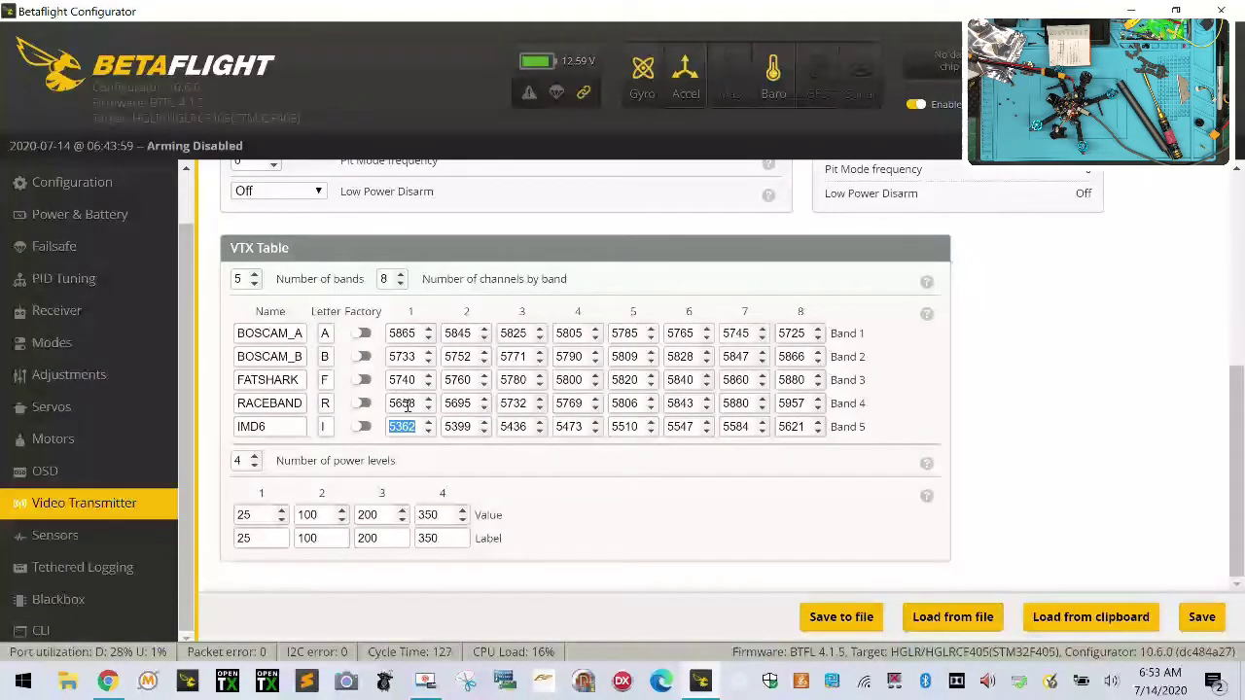
pyautogui.doubleClick(401, 403)
pyautogui.click(402, 427)
pyautogui.doubleClick(401, 427)
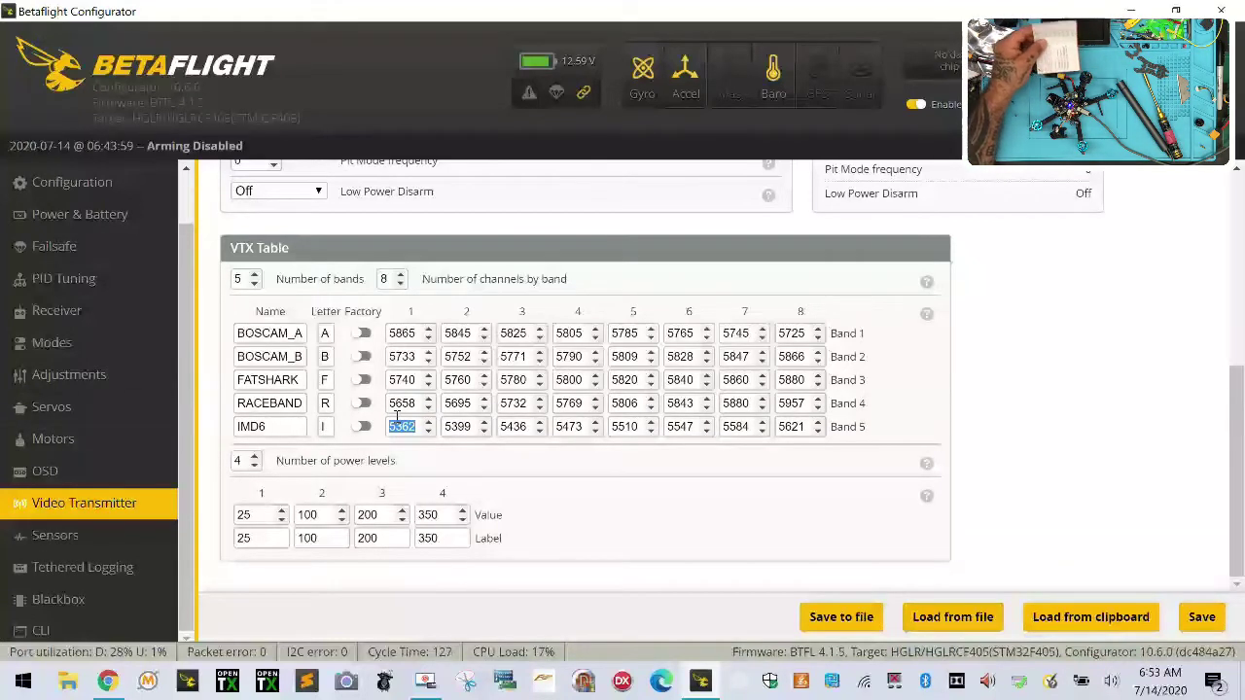
# Step: Enter 5658 and 5695 into IMD6 channels 1 and 2
pyautogui.write('5')
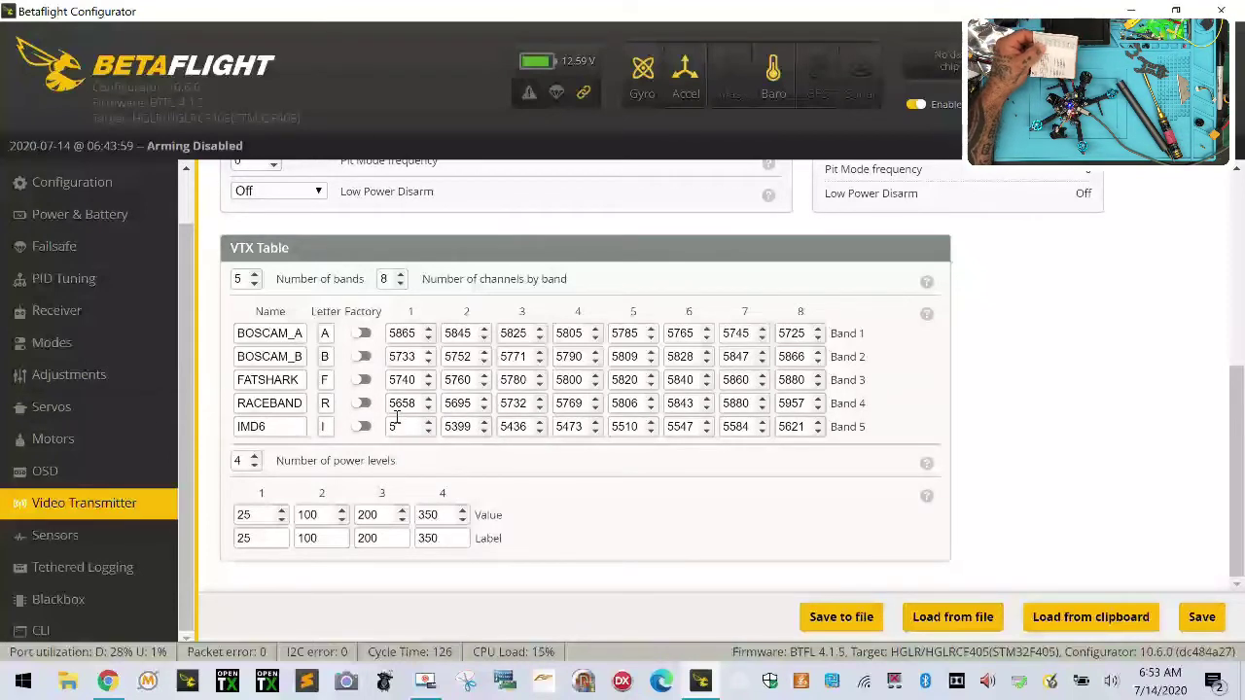
pyautogui.write('695')
pyautogui.press('Tab')
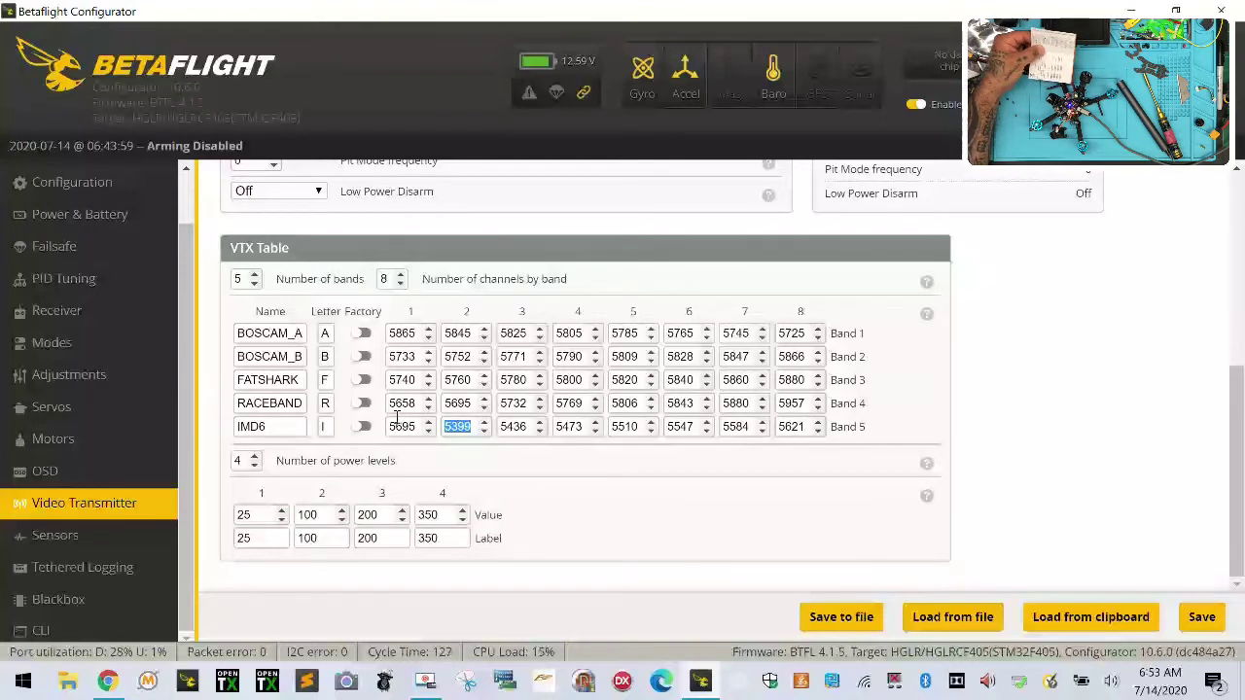
pyautogui.hotkey('shift', 'Tab')
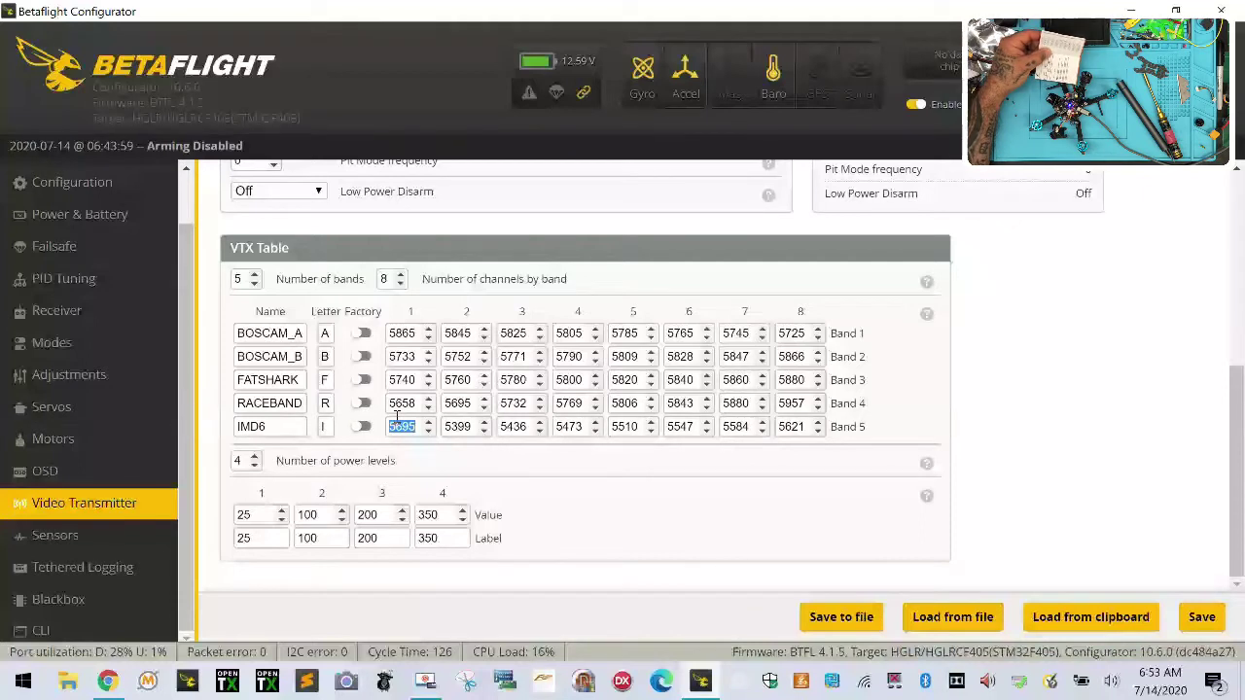
pyautogui.write('5658')
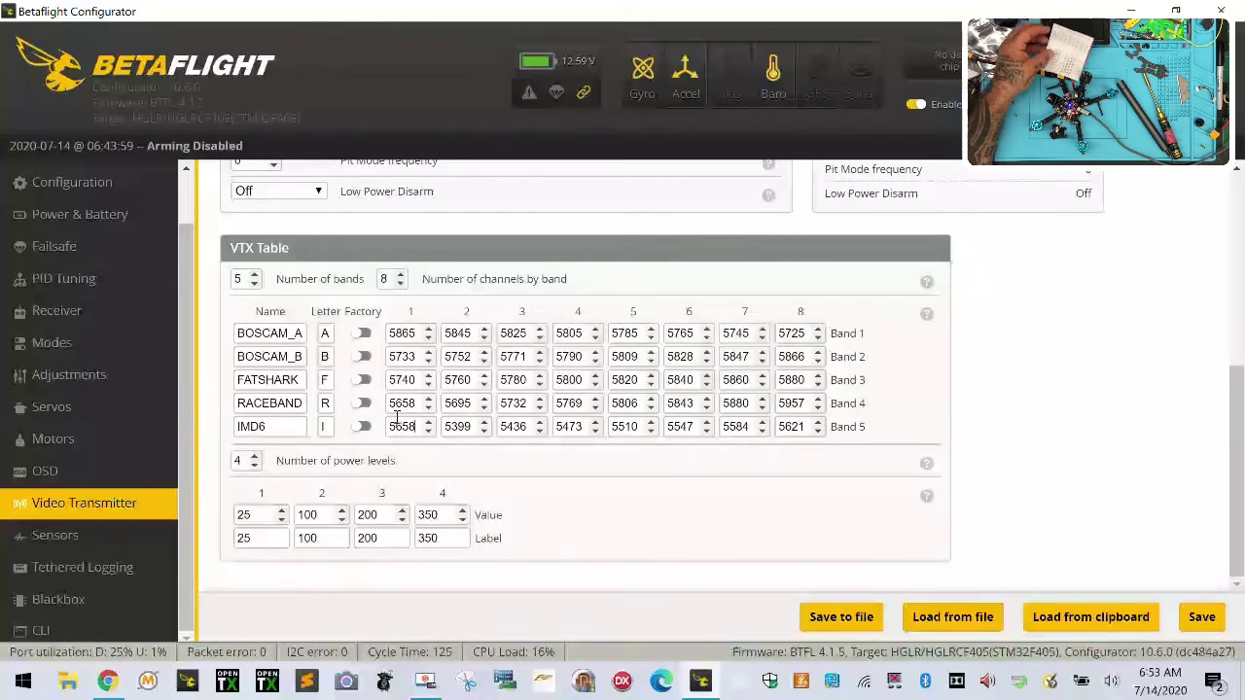
pyautogui.press('Tab')
pyautogui.write('5695')
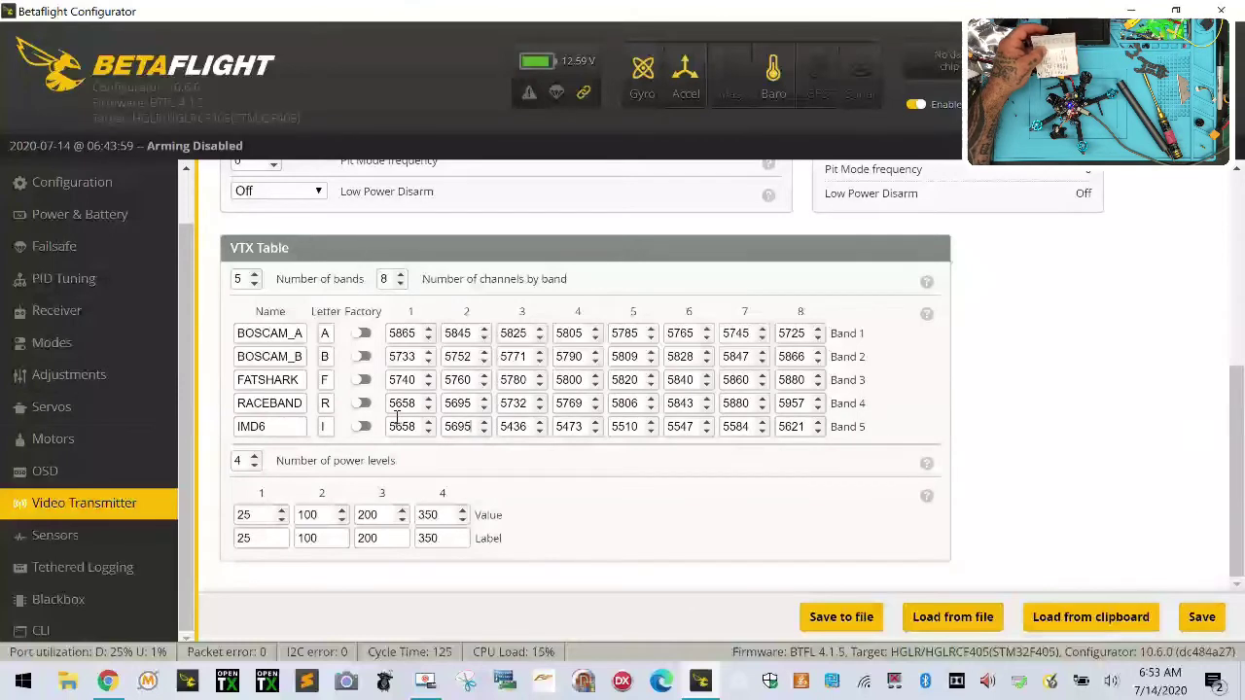
pyautogui.press('Tab')
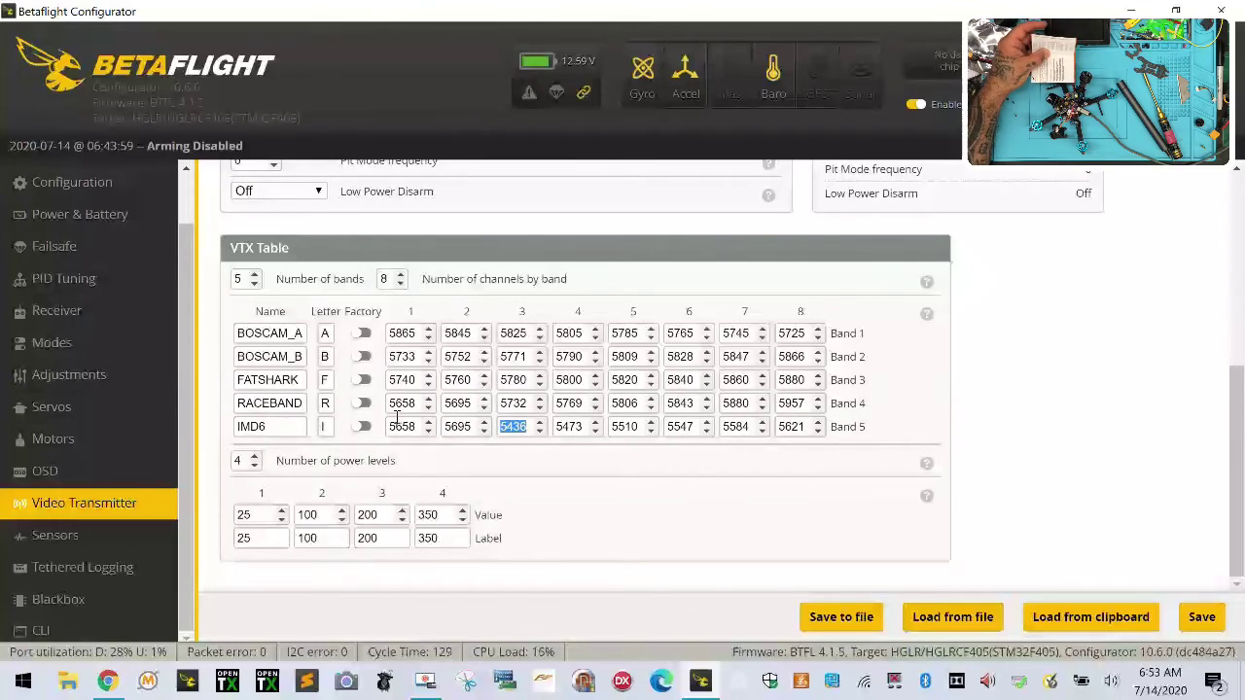
# Step: Enter 5732, 5768, 5806 and 5843 into IMD6 channels 3–6
pyautogui.write('5732')
pyautogui.press('Tab')
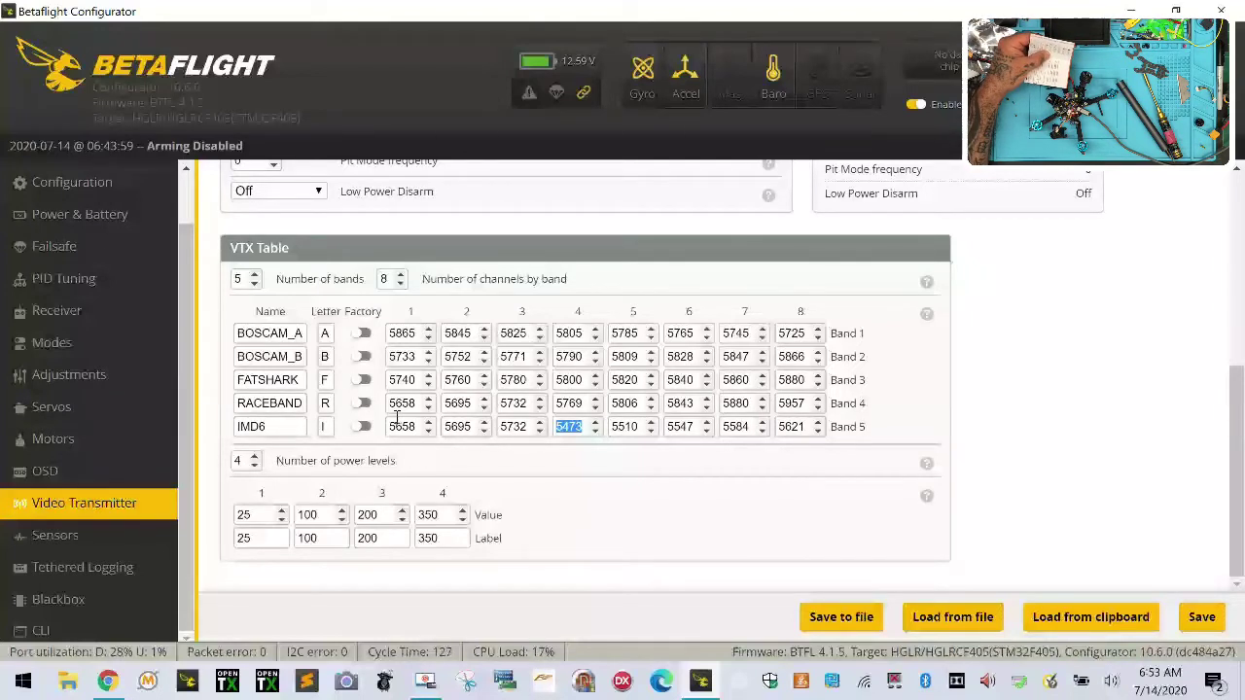
pyautogui.write('5768')
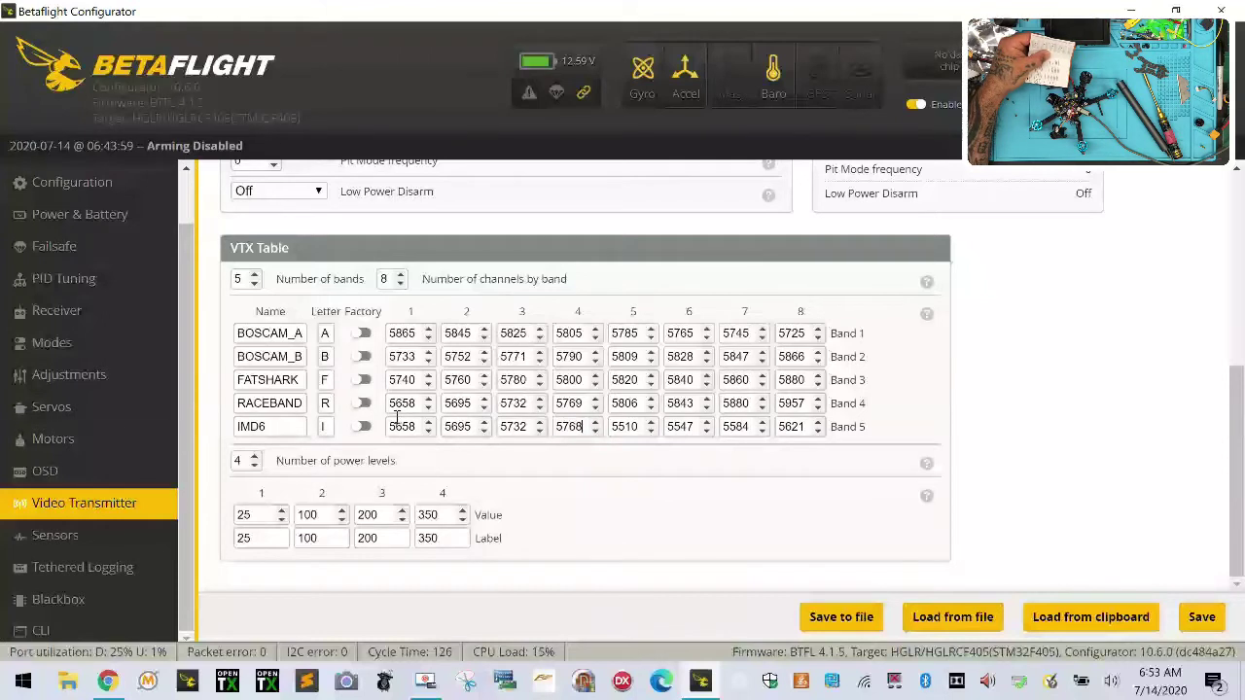
pyautogui.press('Tab')
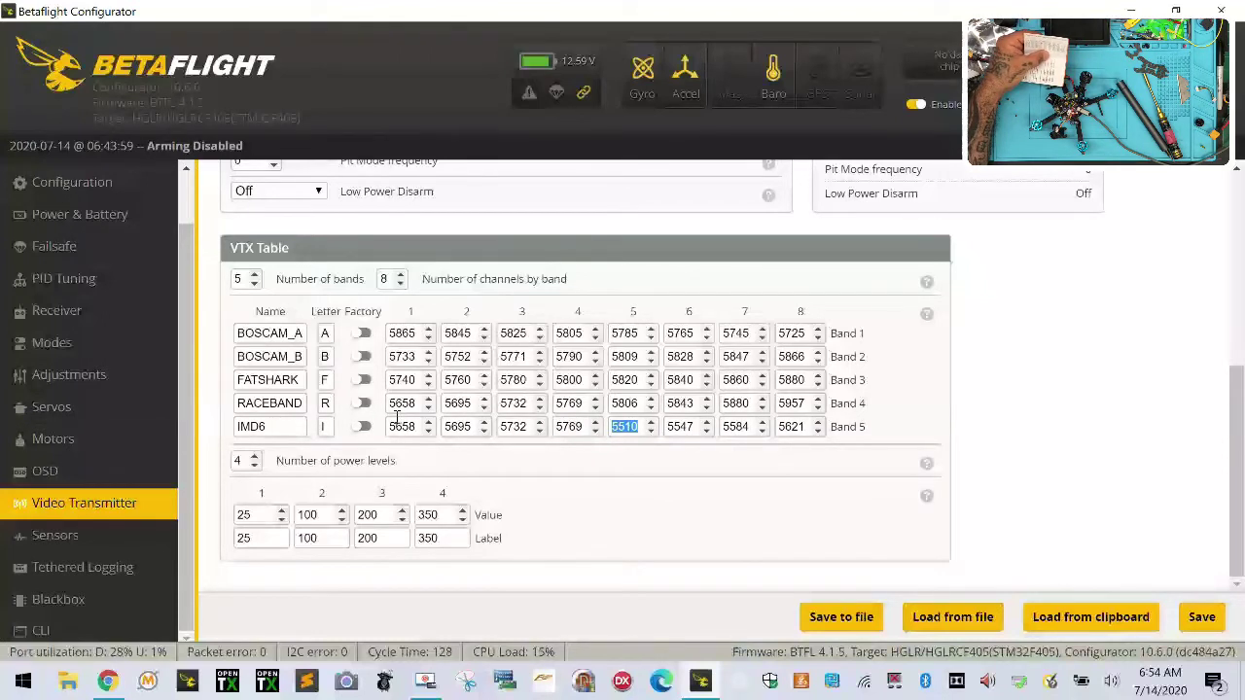
pyautogui.write('5806')
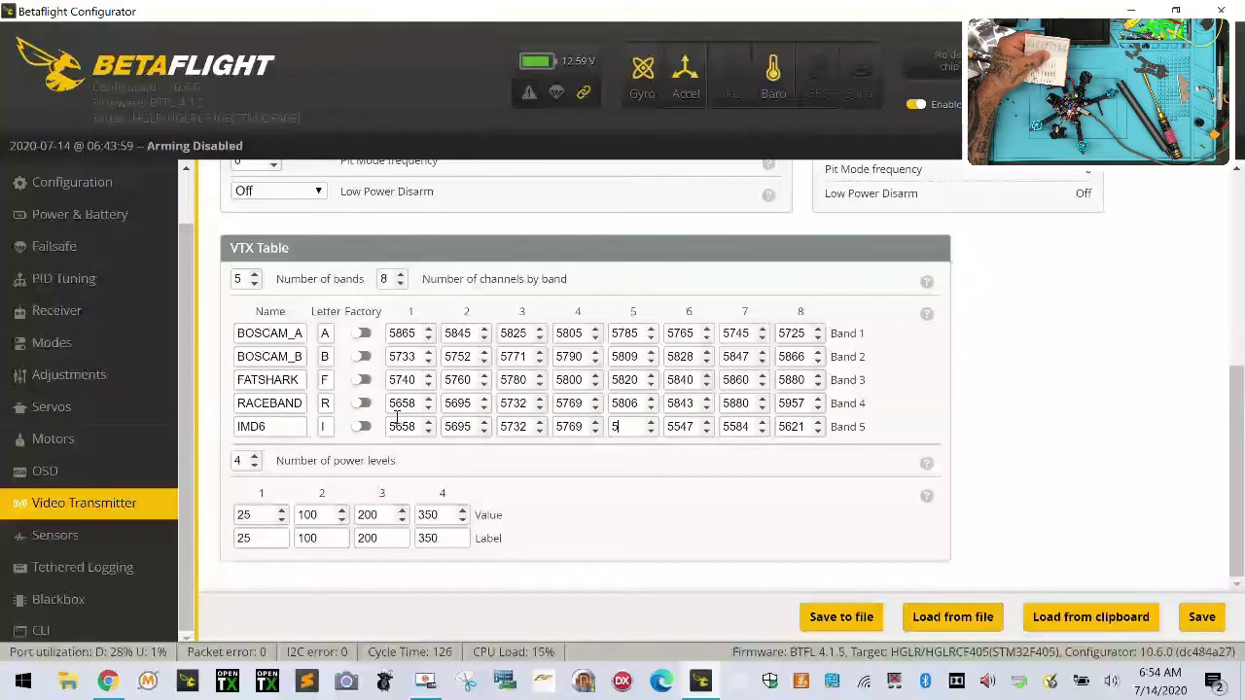
pyautogui.press('Tab')
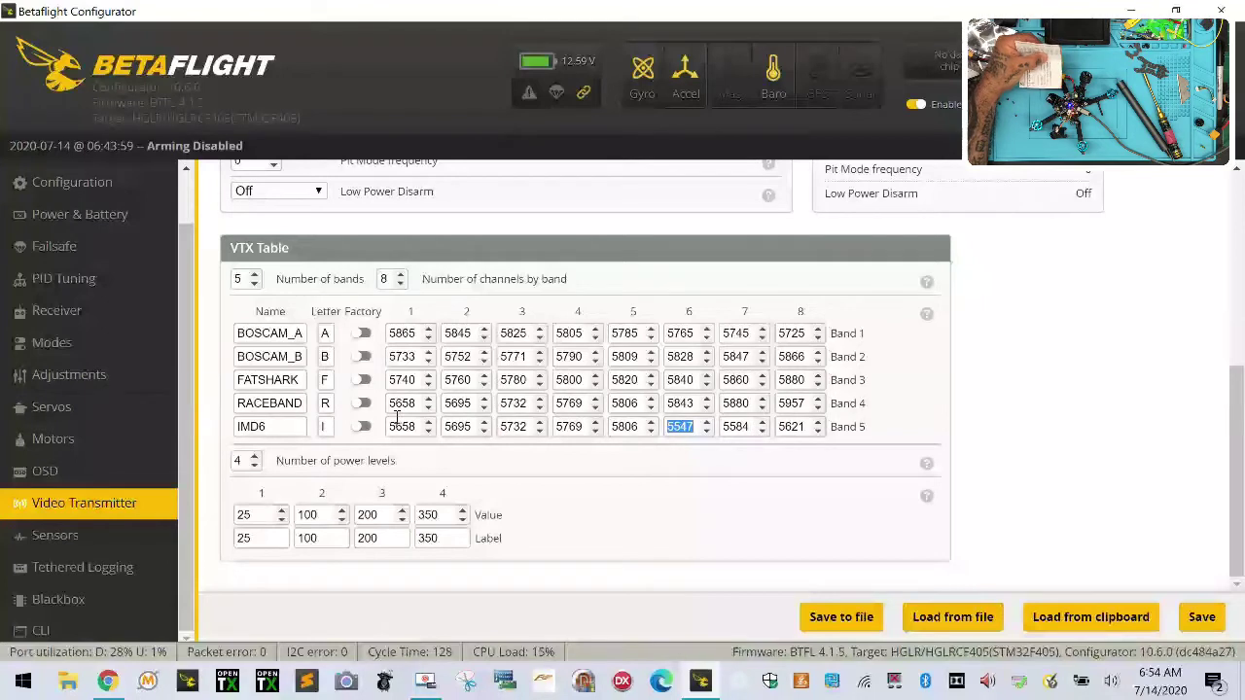
pyautogui.write('5843')
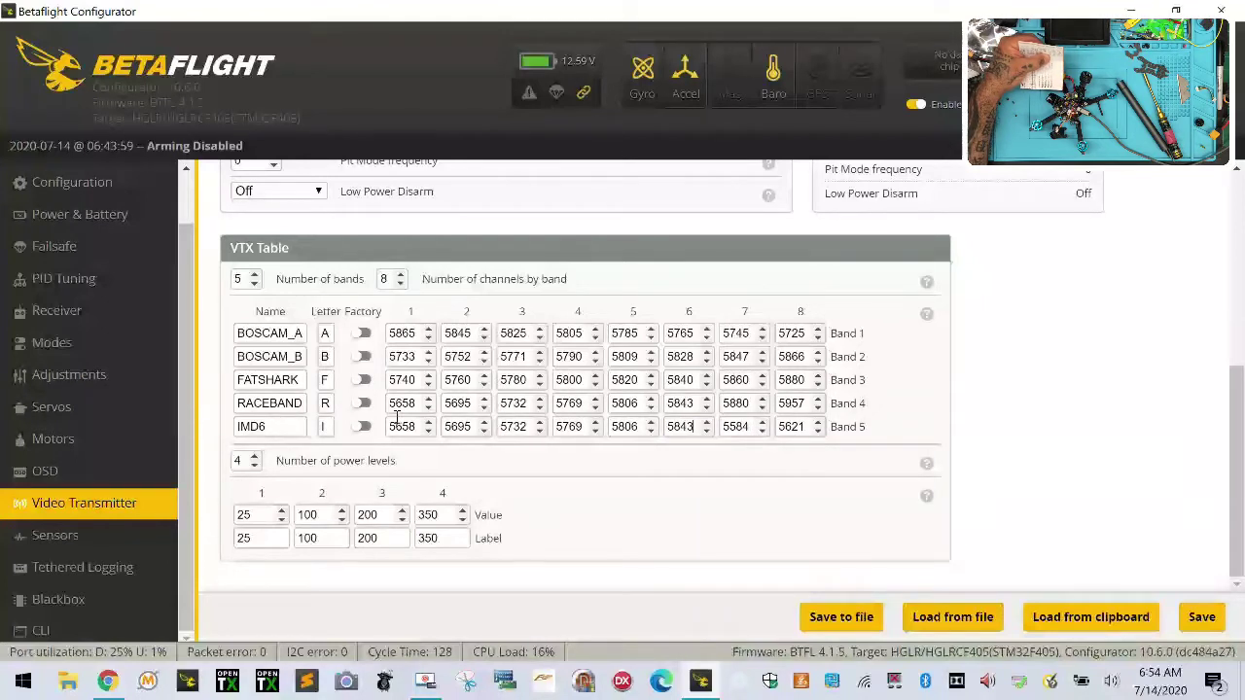
pyautogui.press('Tab')
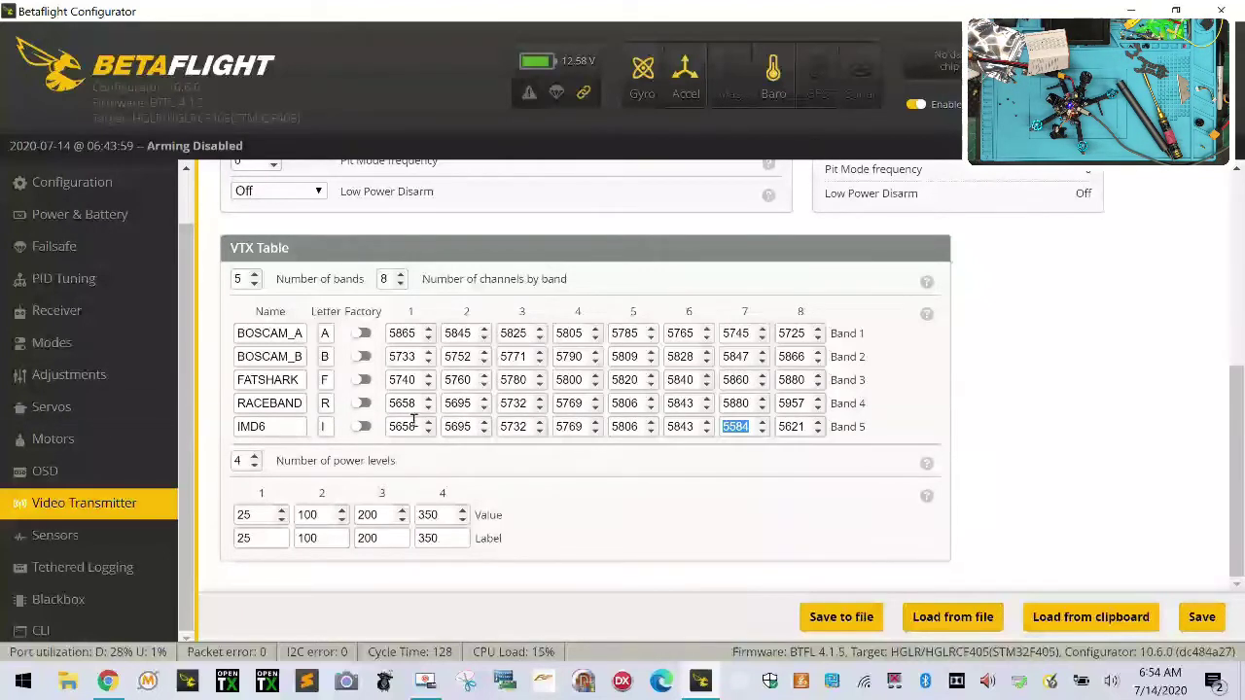
pyautogui.click(413, 420)
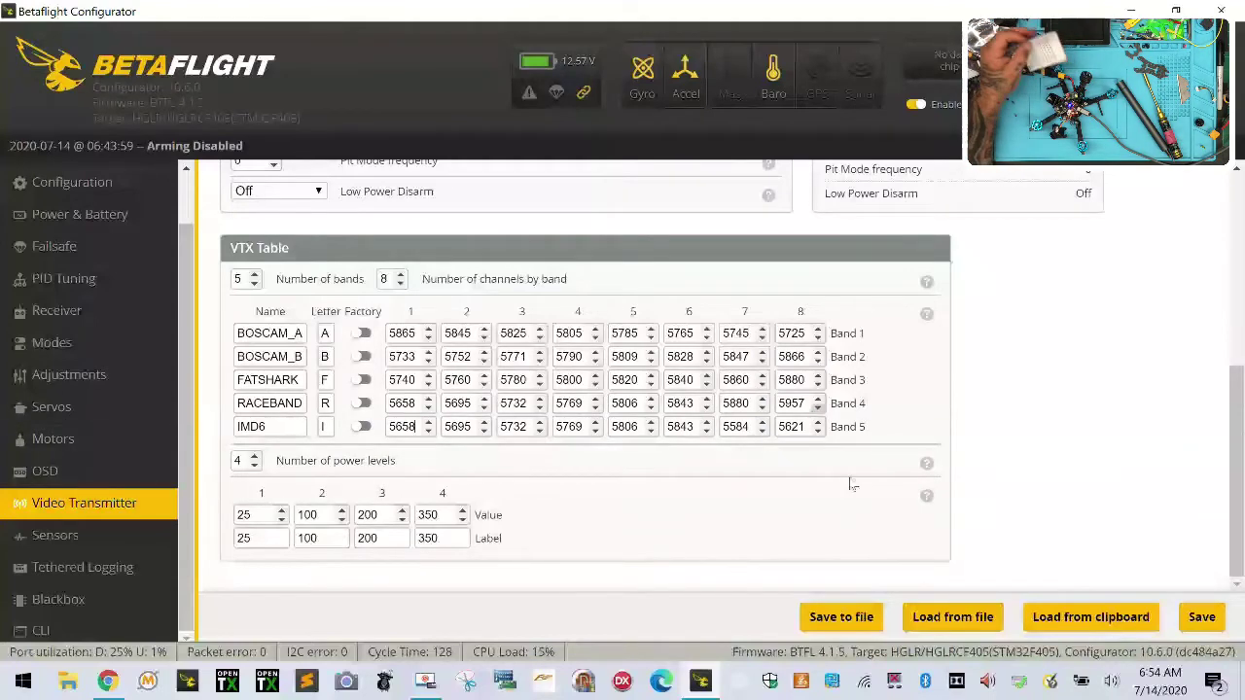
# Step: Reload the Video Transmitter page and save the table as 'HGLRC Arrow VTX Mini - Wrong Table' JSON
pyautogui.click(68, 467)
pyautogui.click(67, 504)
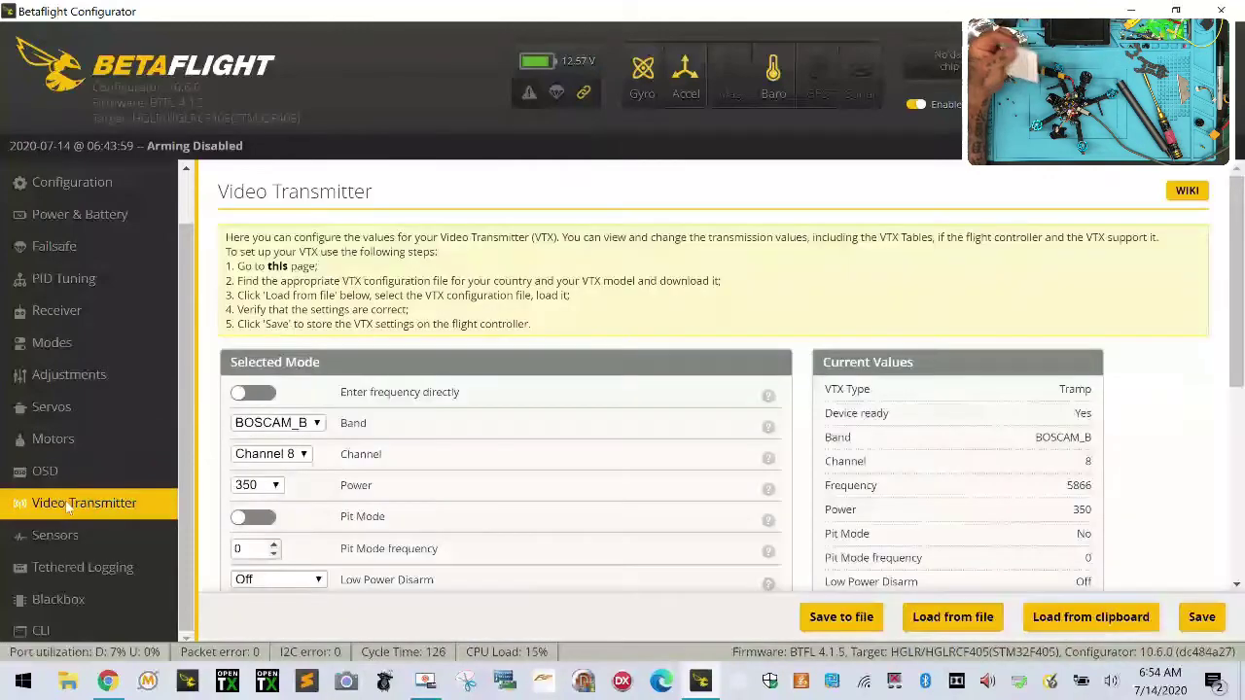
pyautogui.scroll(-4, 346, 464)
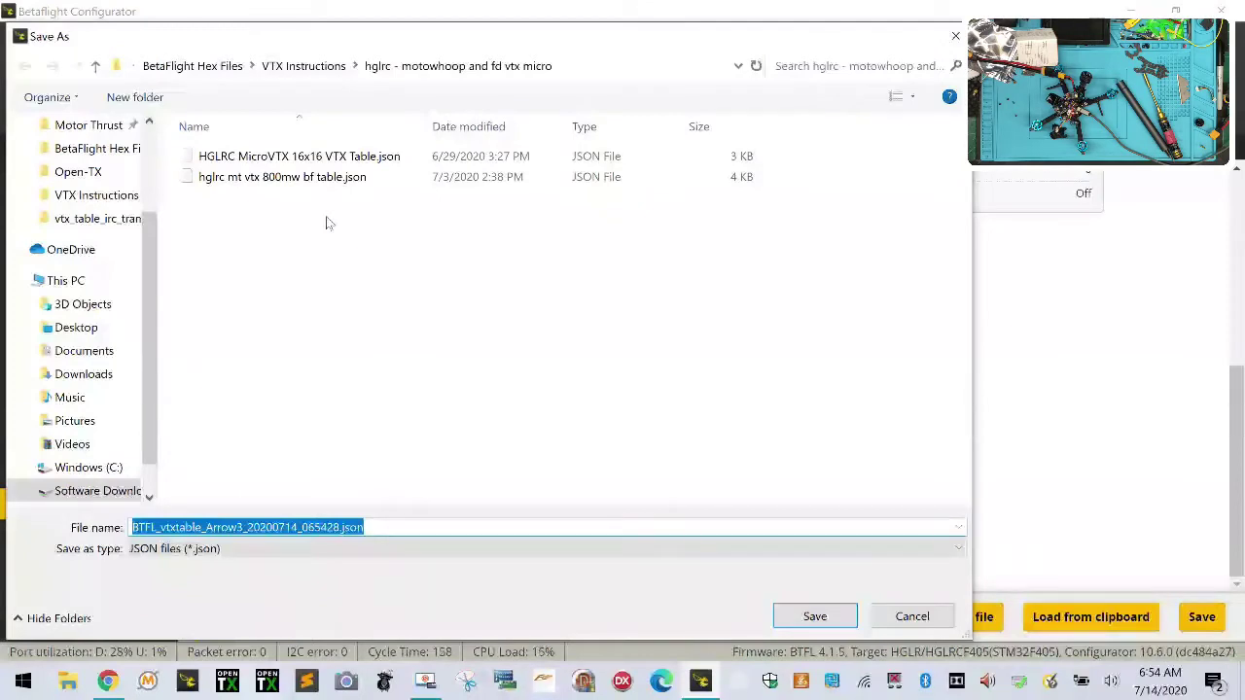
pyautogui.write('HGLRC Arrr')
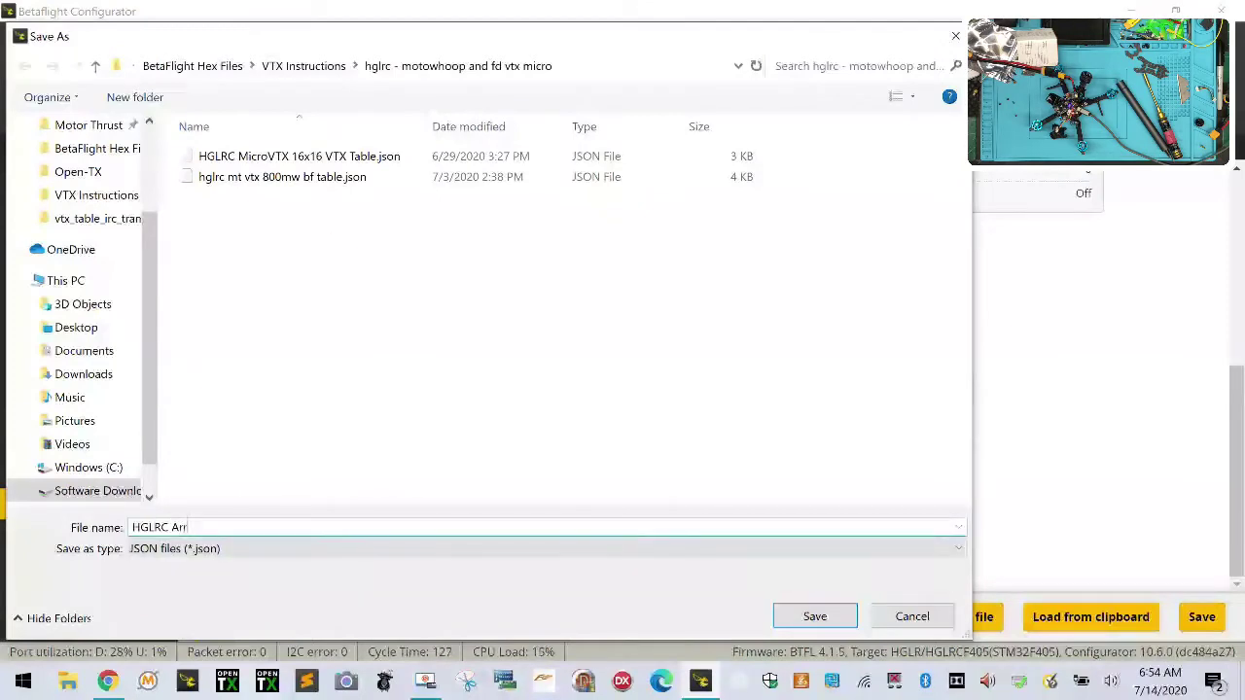
pyautogui.write('ow VTX Mini - W')
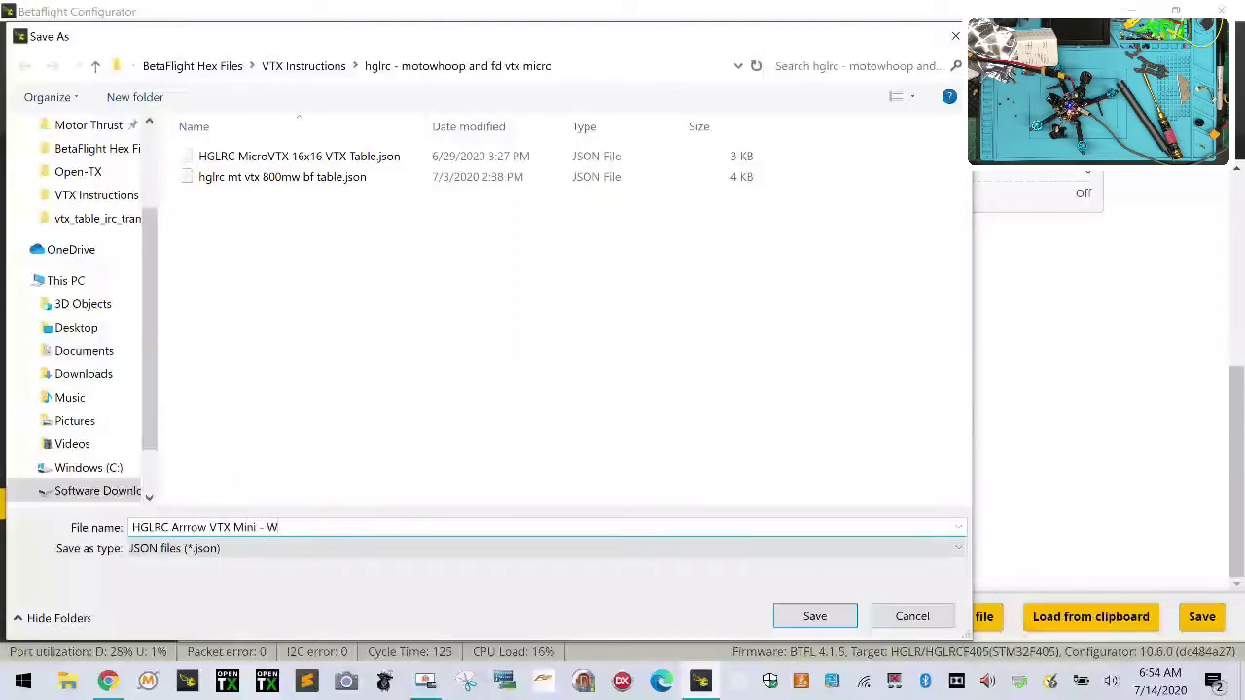
pyautogui.write('rong Table')
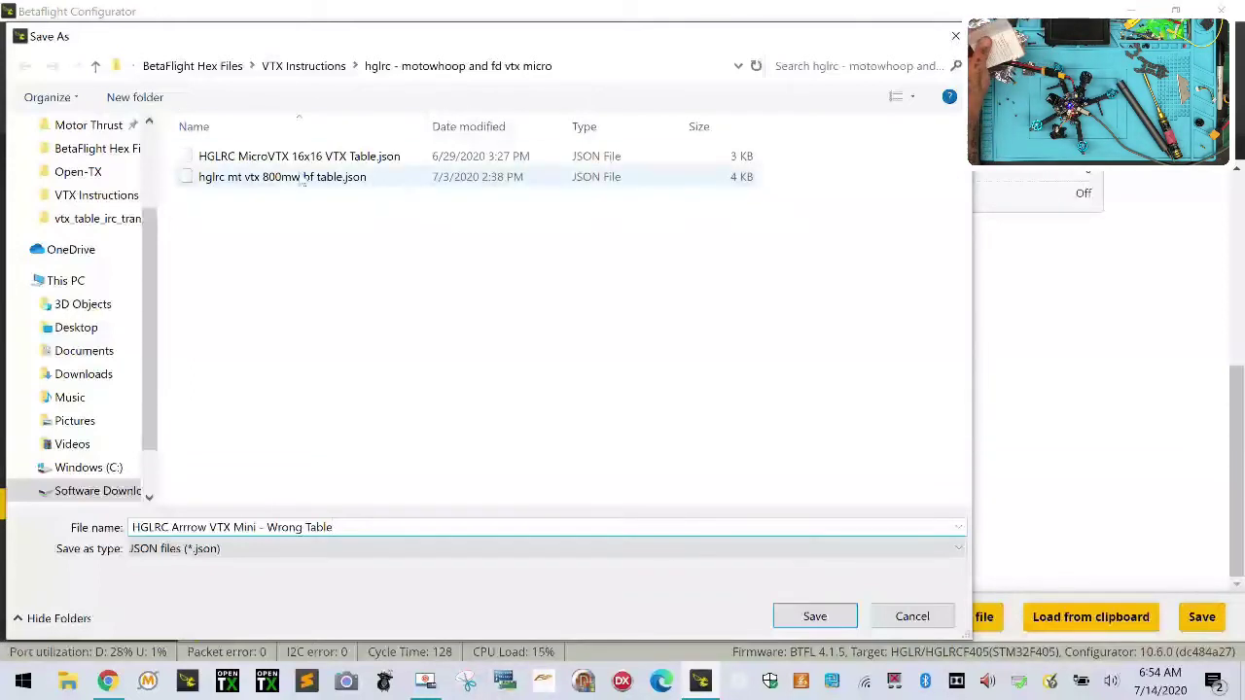
pyautogui.click(814, 616)
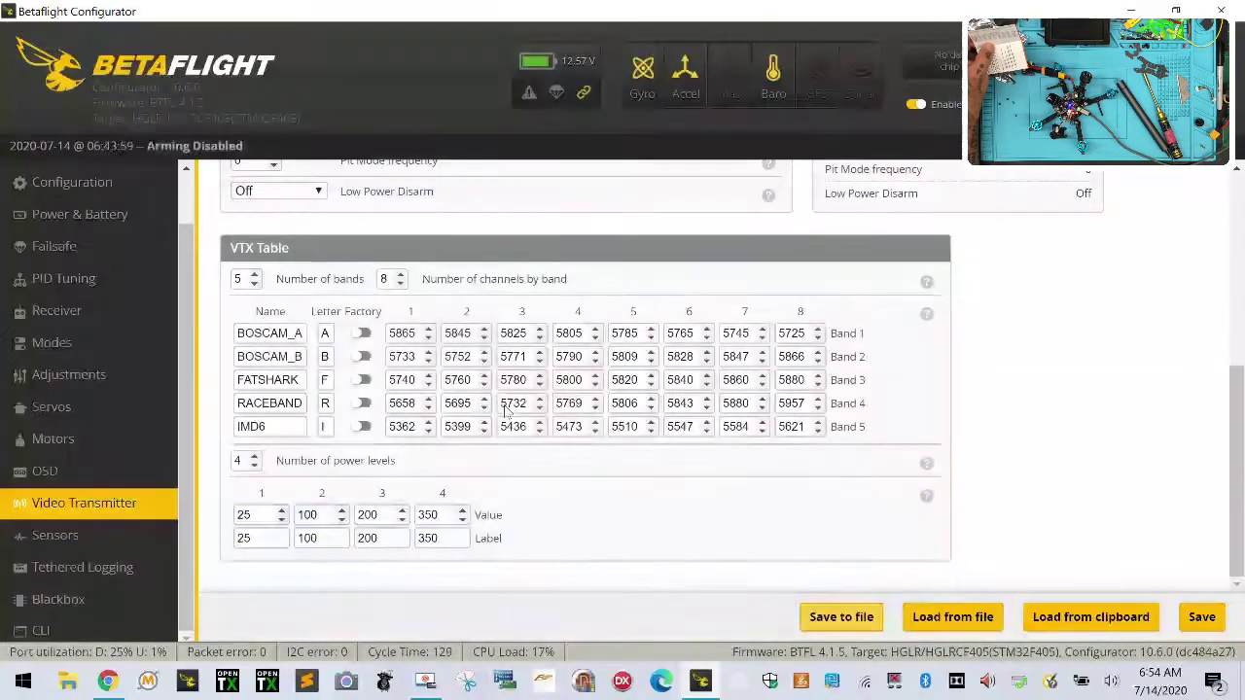
# Step: Inspect the IMD6 channel 1 and 2 values (5362, 5399) against RACEBAND
pyautogui.doubleClick(399, 426)
pyautogui.doubleClick(402, 402)
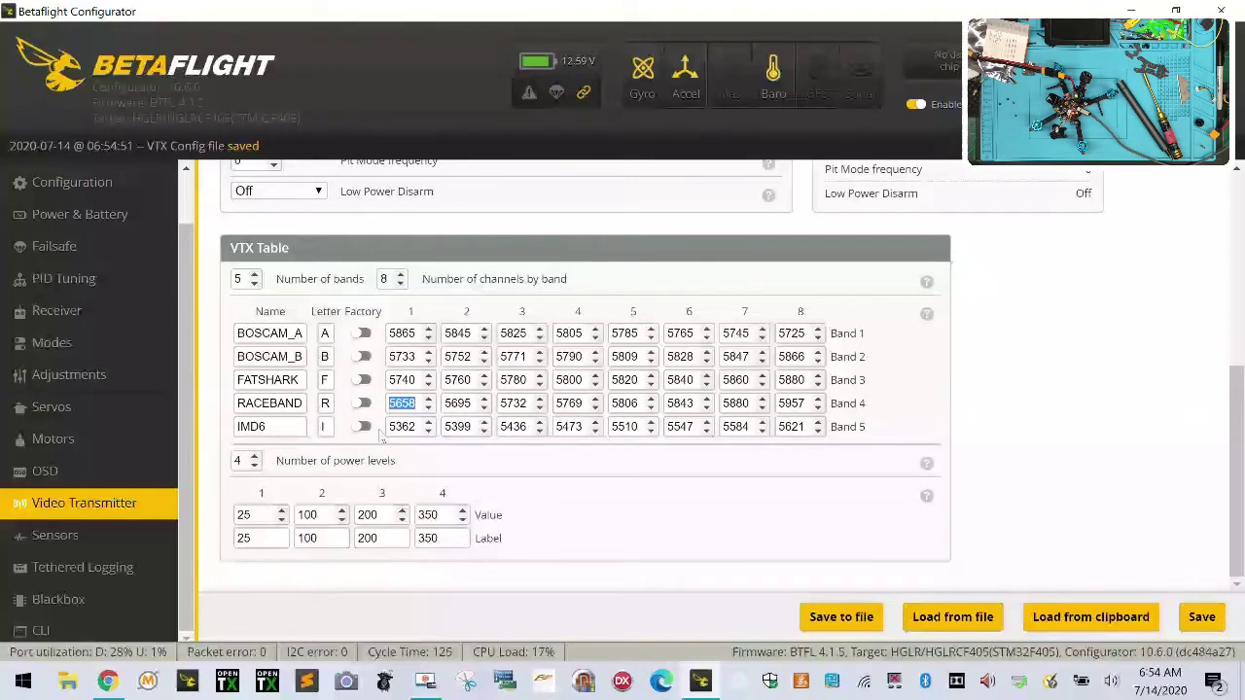
pyautogui.doubleClick(401, 426)
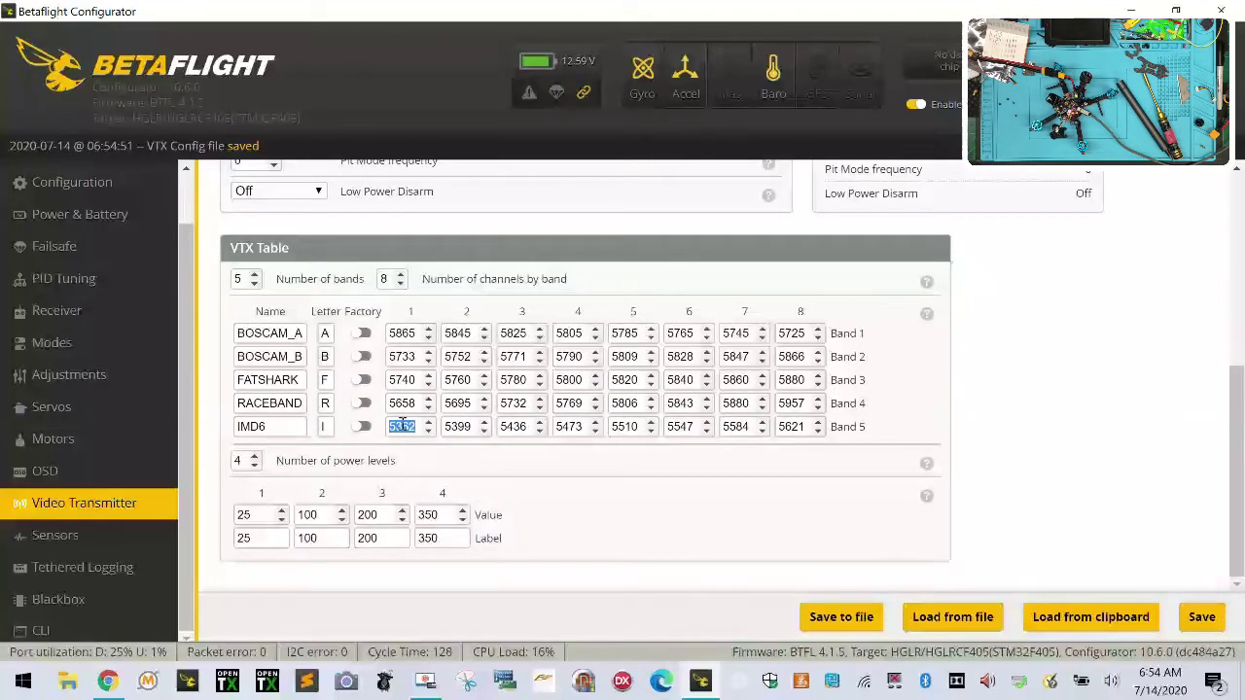
pyautogui.click(472, 407)
pyautogui.doubleClick(463, 405)
pyautogui.click(456, 428)
pyautogui.doubleClick(456, 429)
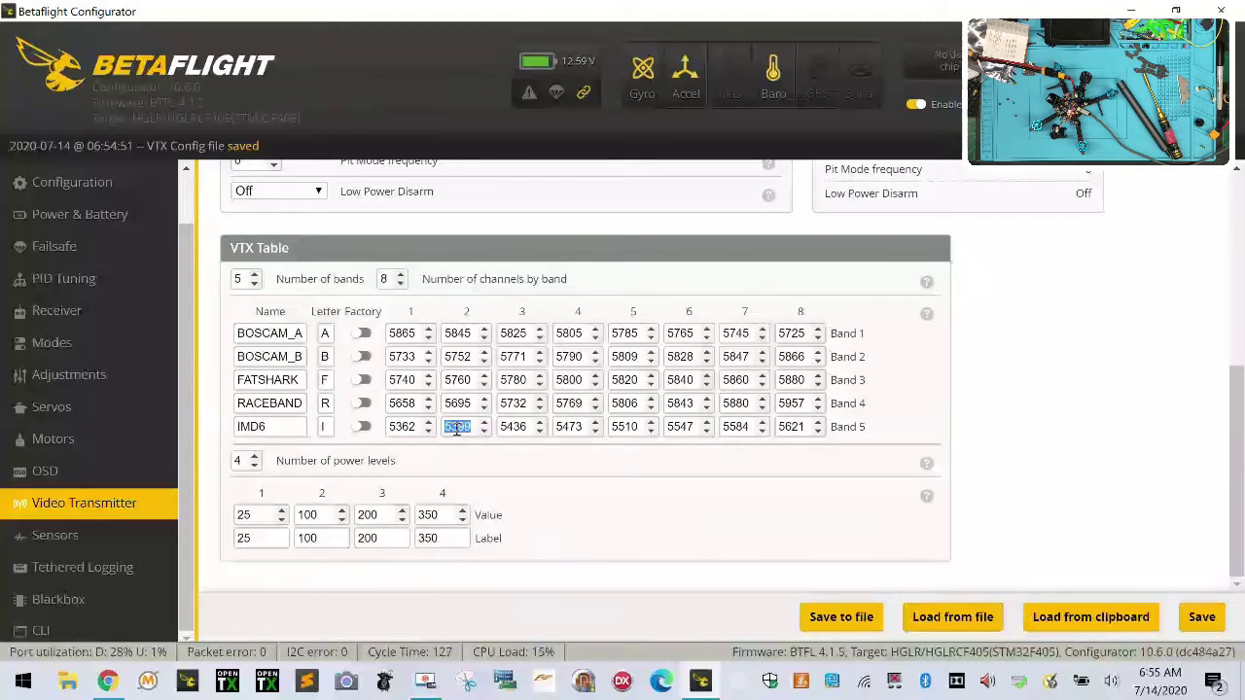
pyautogui.rightClick(456, 429)
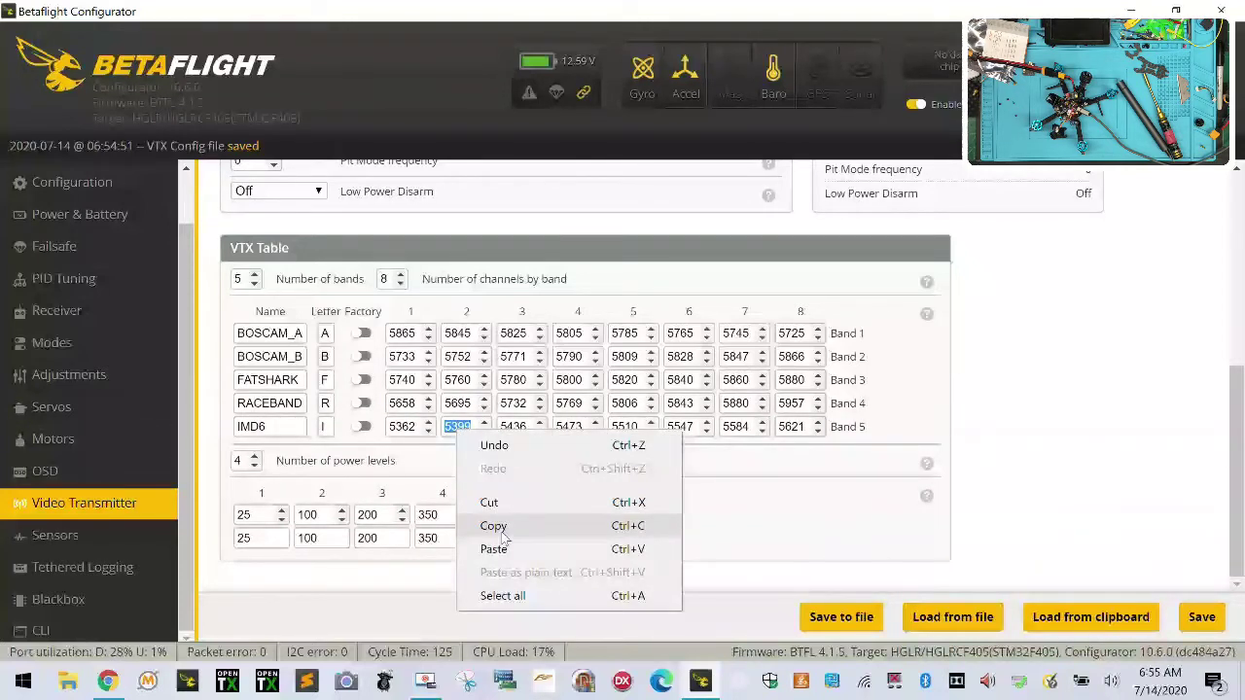
pyautogui.click(496, 526)
# Step: Copy RACEBAND channel 2 (5695) and paste it into IMD6 channel 2
pyautogui.doubleClick(459, 404)
pyautogui.rightClick(459, 407)
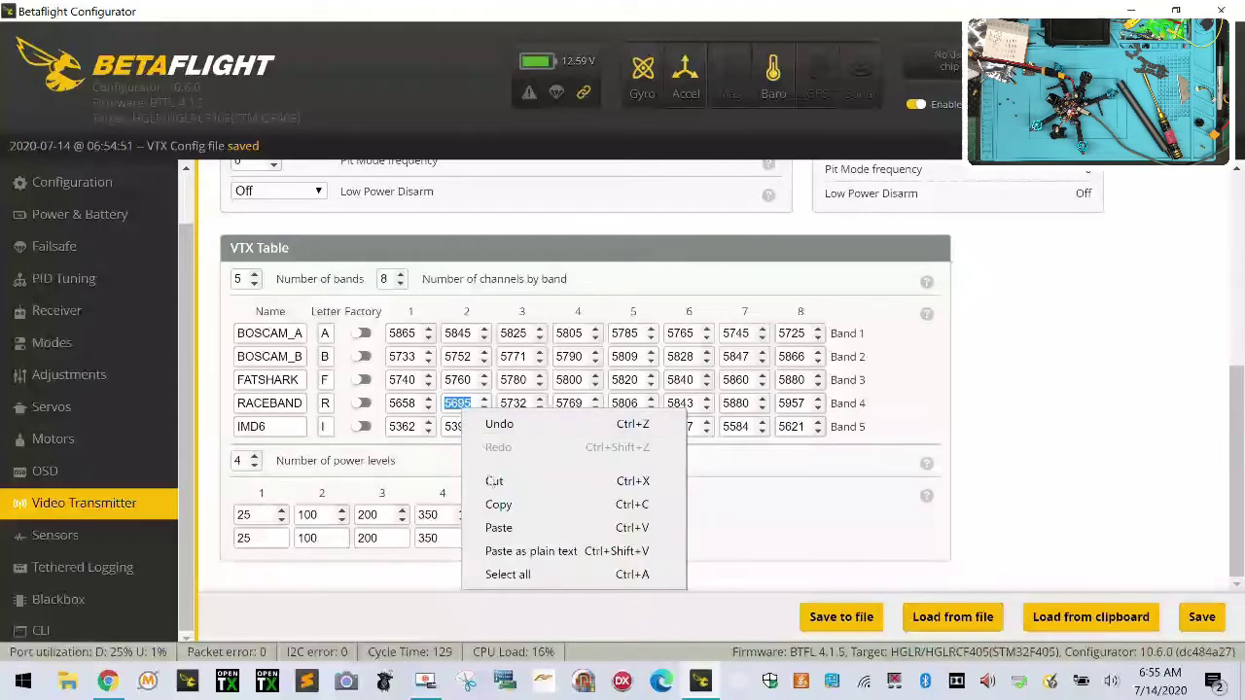
pyautogui.click(491, 510)
pyautogui.doubleClick(459, 424)
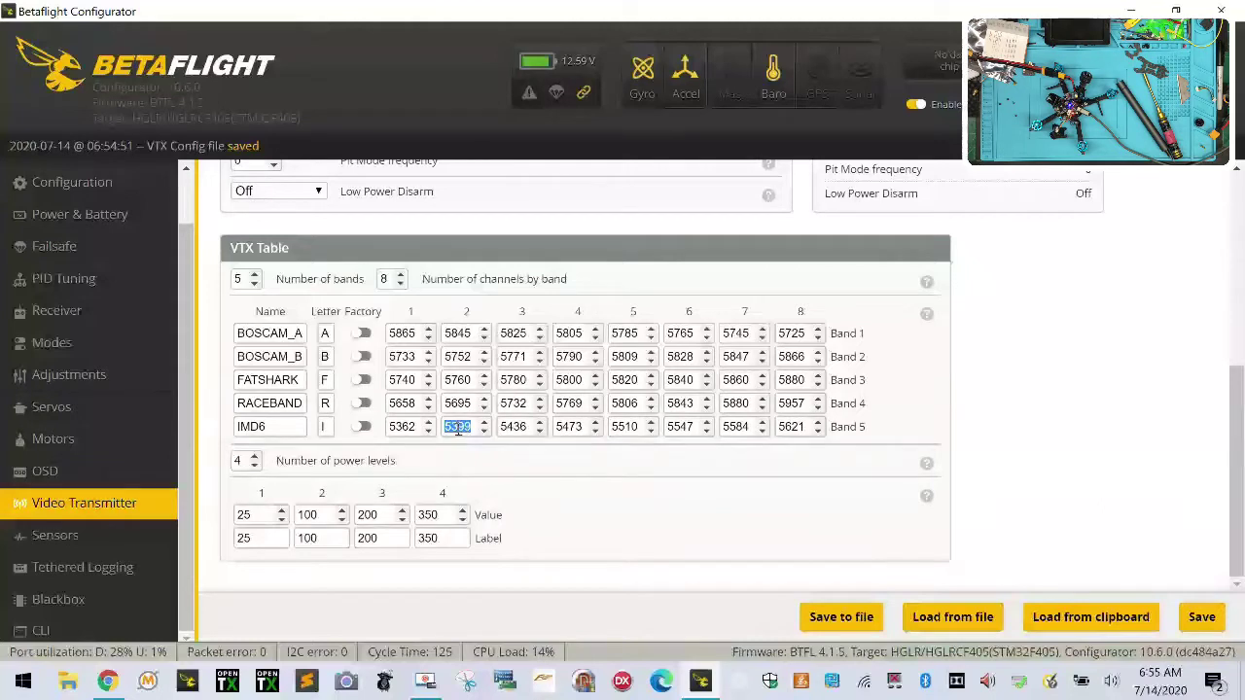
pyautogui.rightClick(458, 429)
pyautogui.click(472, 547)
# Step: Paste the copied value into RACEBAND channel 1, accidentally overwriting its 5658
pyautogui.doubleClick(400, 405)
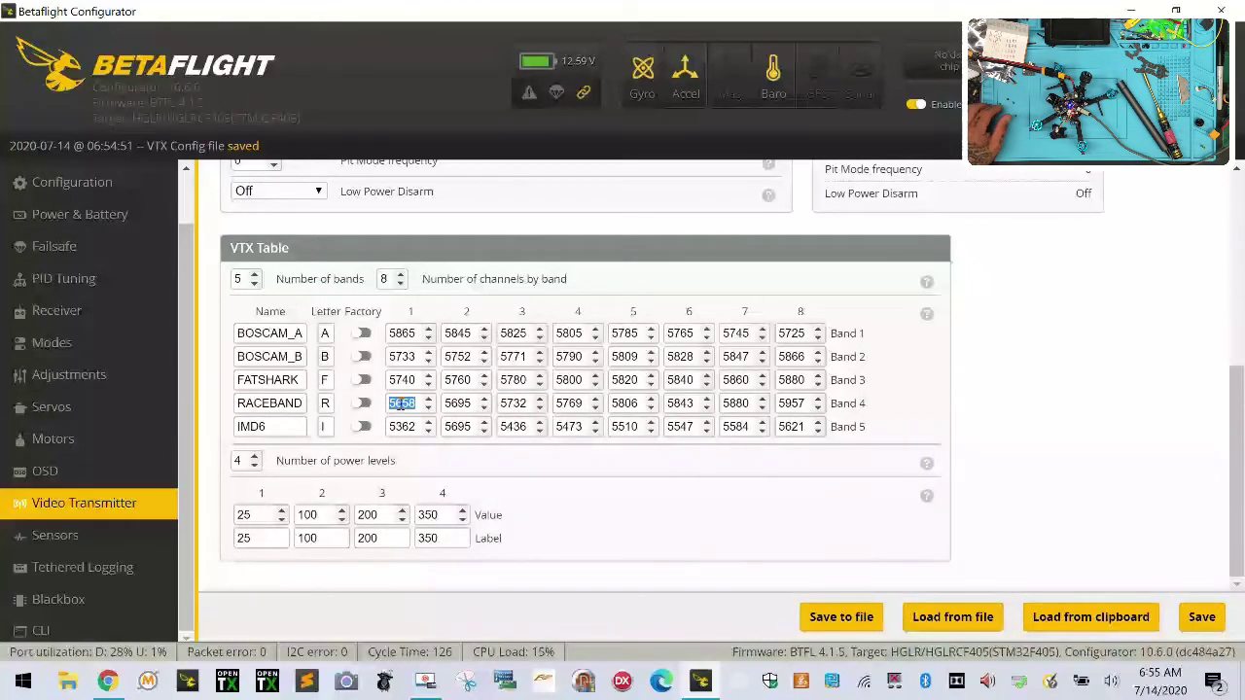
pyautogui.rightClick(402, 405)
pyautogui.click(416, 521)
pyautogui.doubleClick(403, 407)
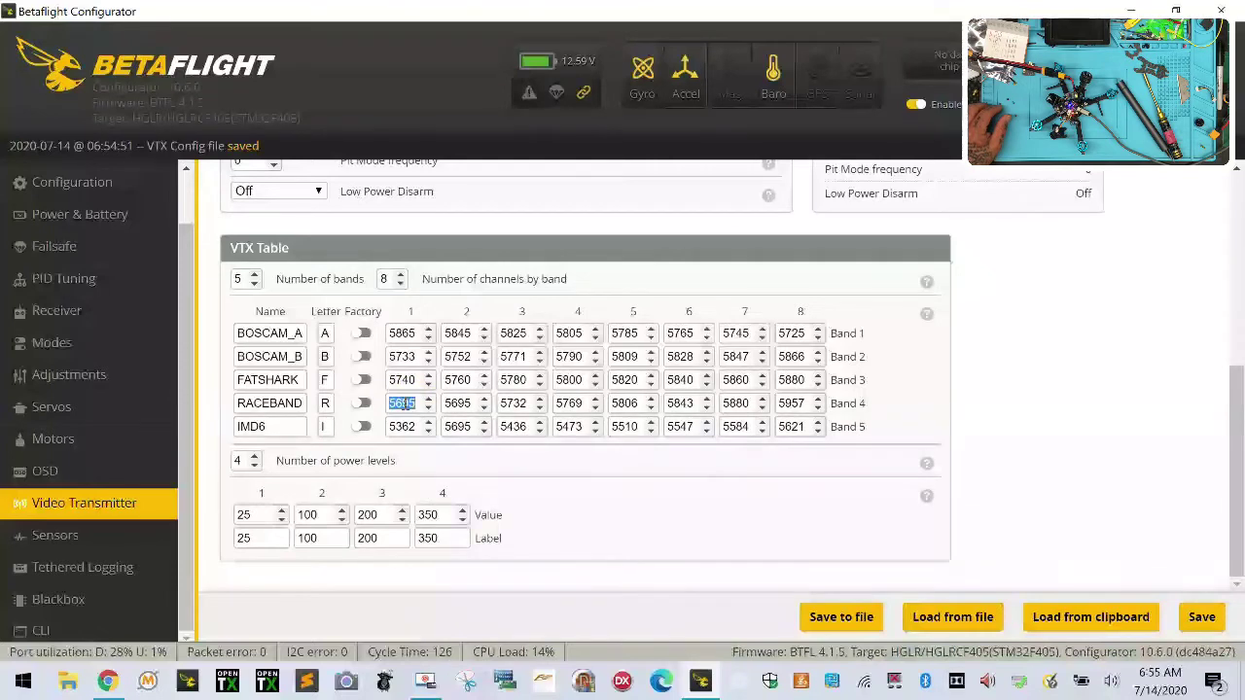
pyautogui.rightClick(404, 404)
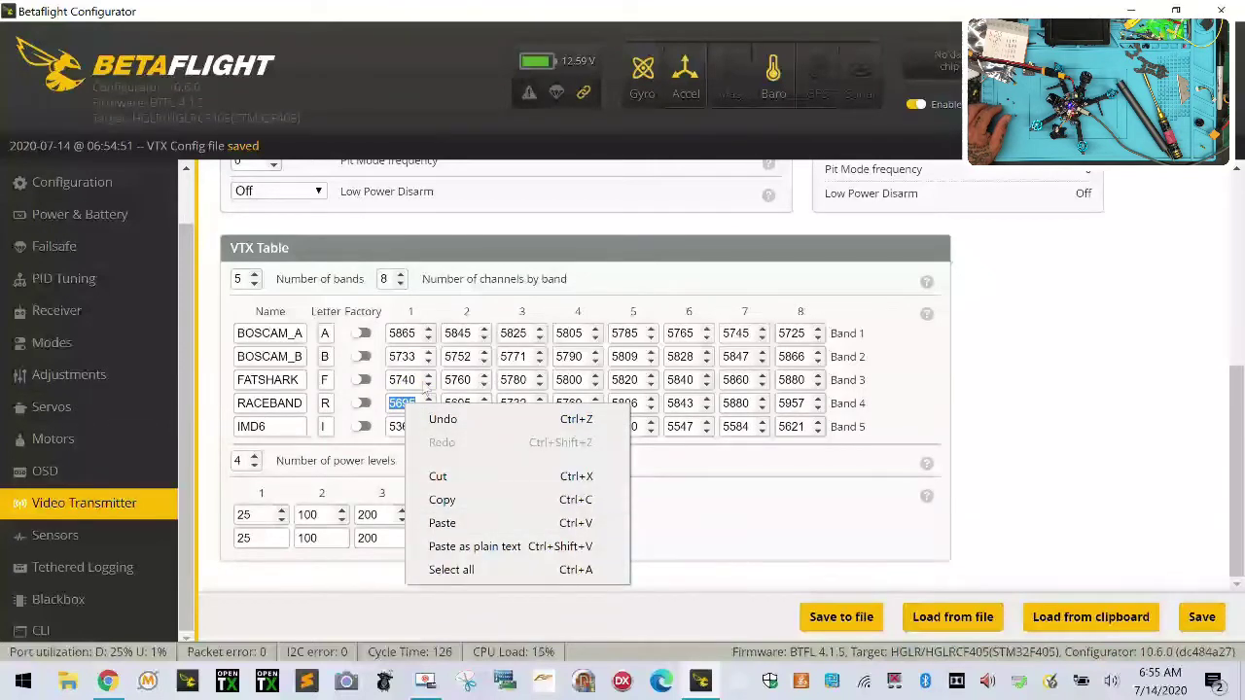
pyautogui.click(440, 523)
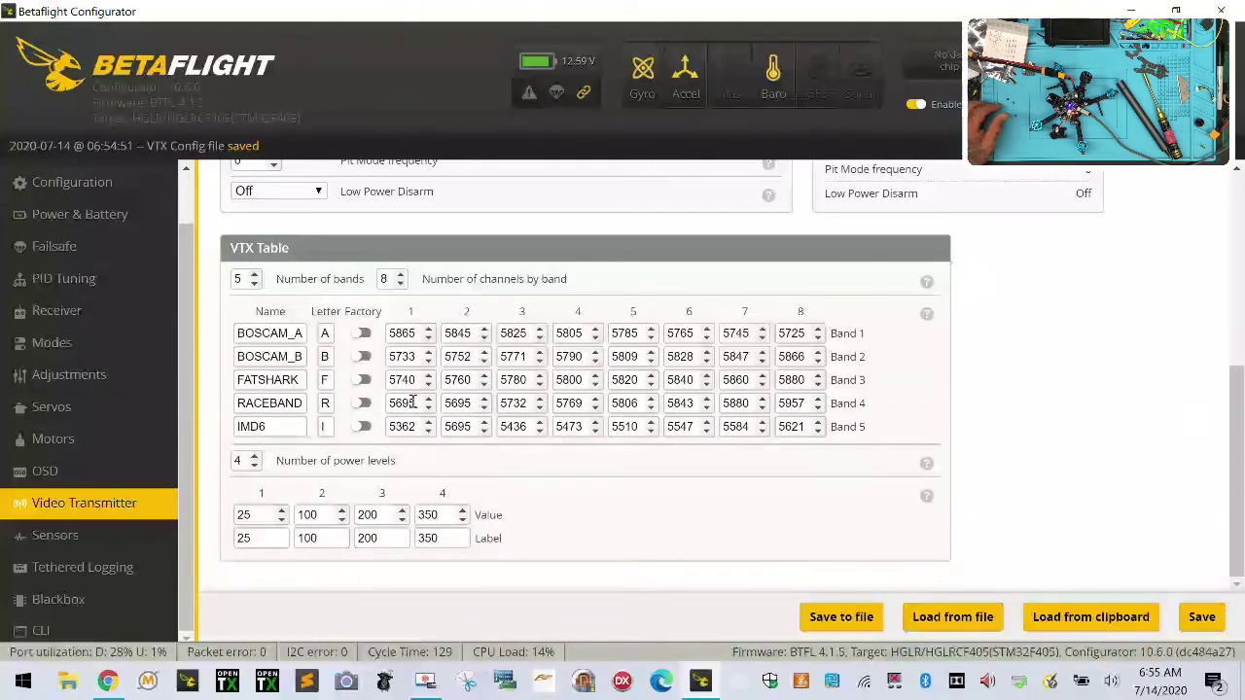
pyautogui.doubleClick(408, 401)
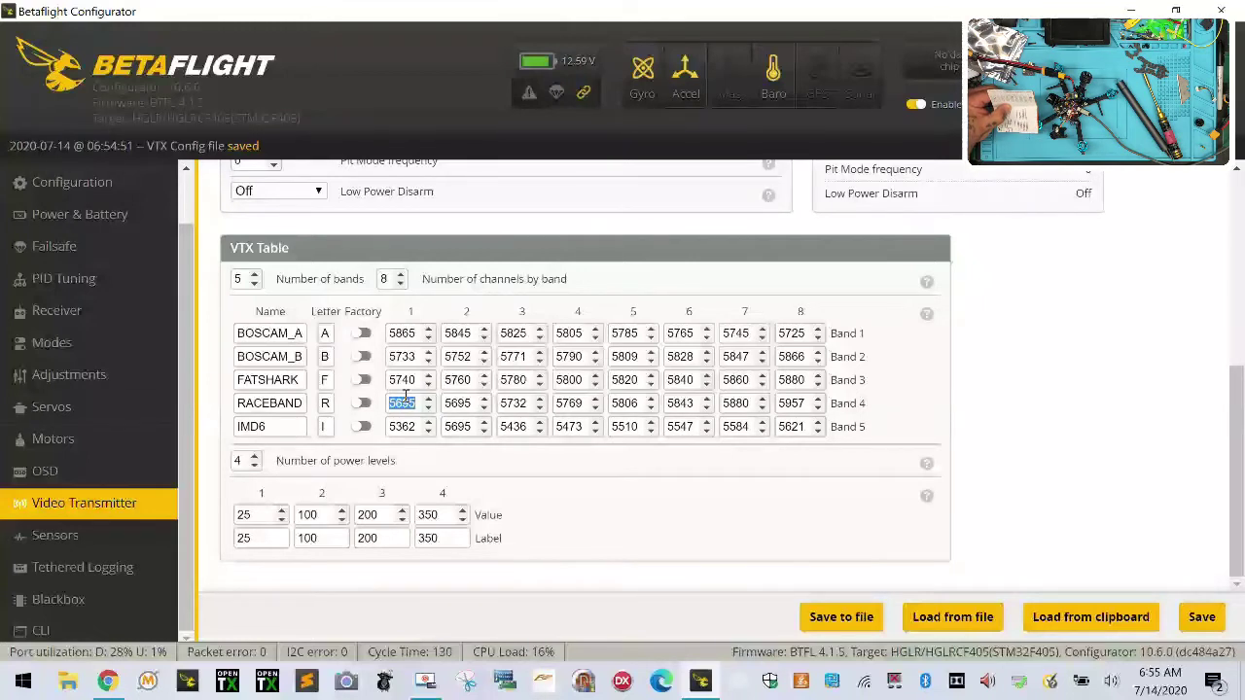
# Step: Restore RACEBAND channel 1 to 5658 and set IMD6 channel 1 to 5658
pyautogui.write('5658')
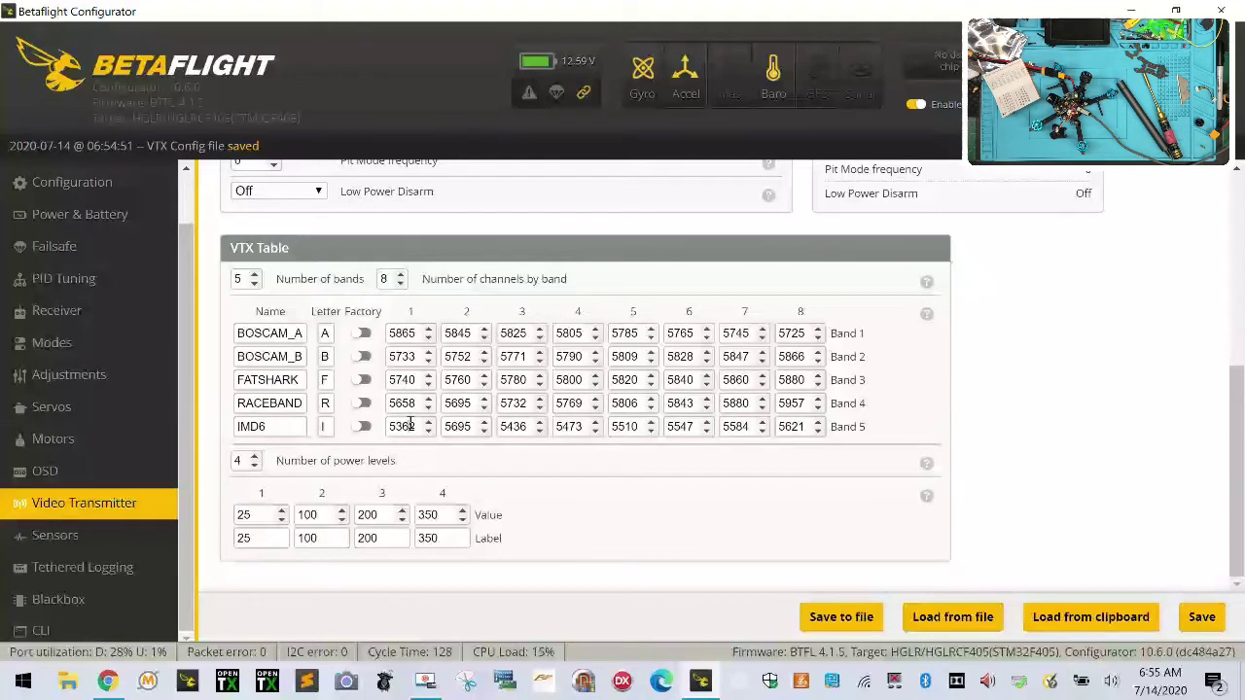
pyautogui.doubleClick(408, 425)
pyautogui.write('5658')
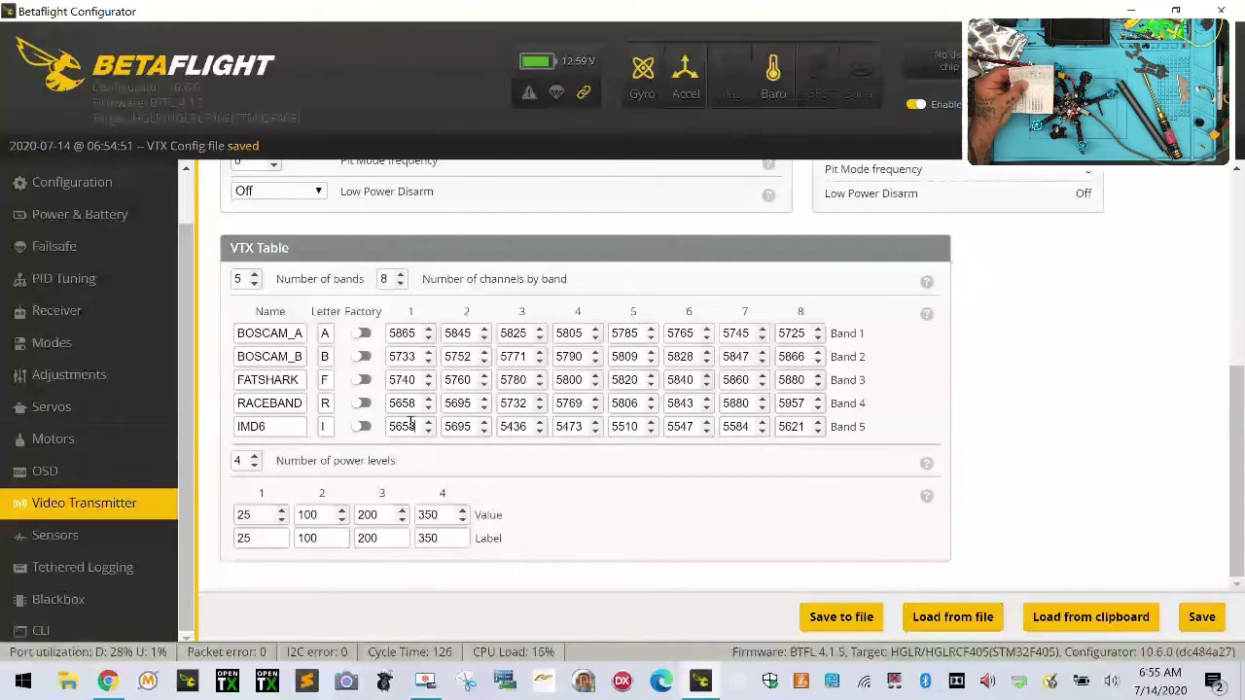
# Step: Fill the remaining IMD6 channels with 5732, 5769, 5806, 5843, 5860 and 5917
pyautogui.press('Tab')
pyautogui.press('Tab')
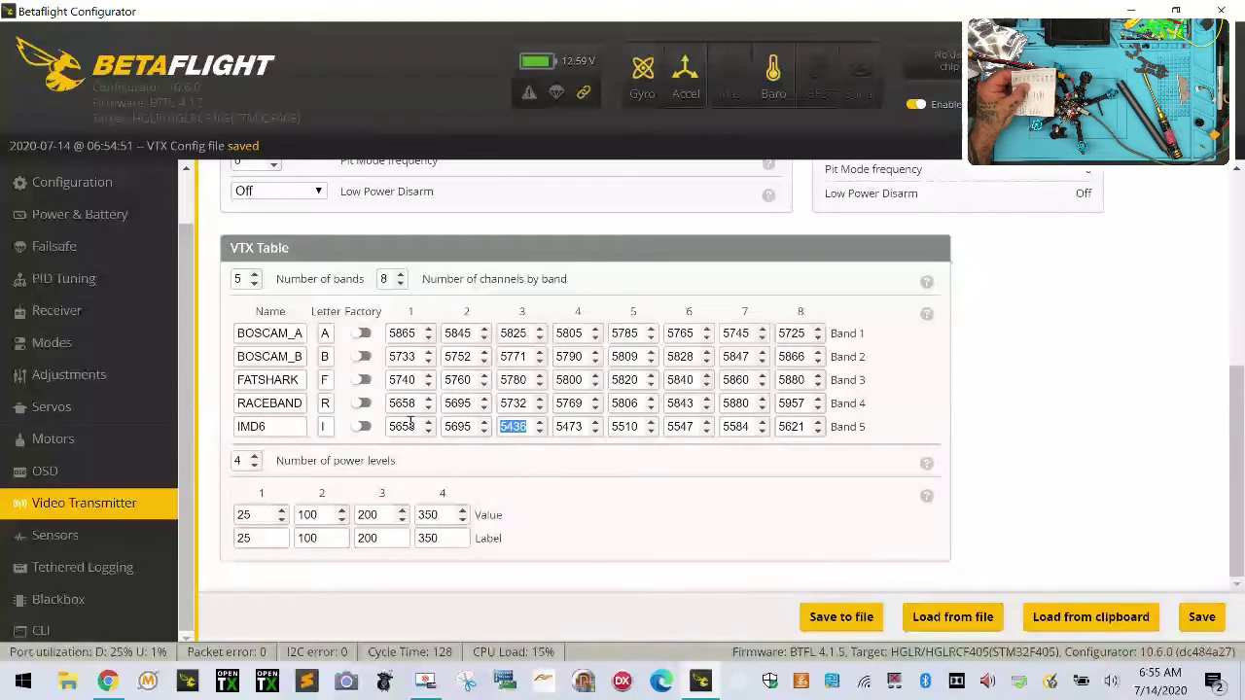
pyautogui.write('5732')
pyautogui.press('Tab')
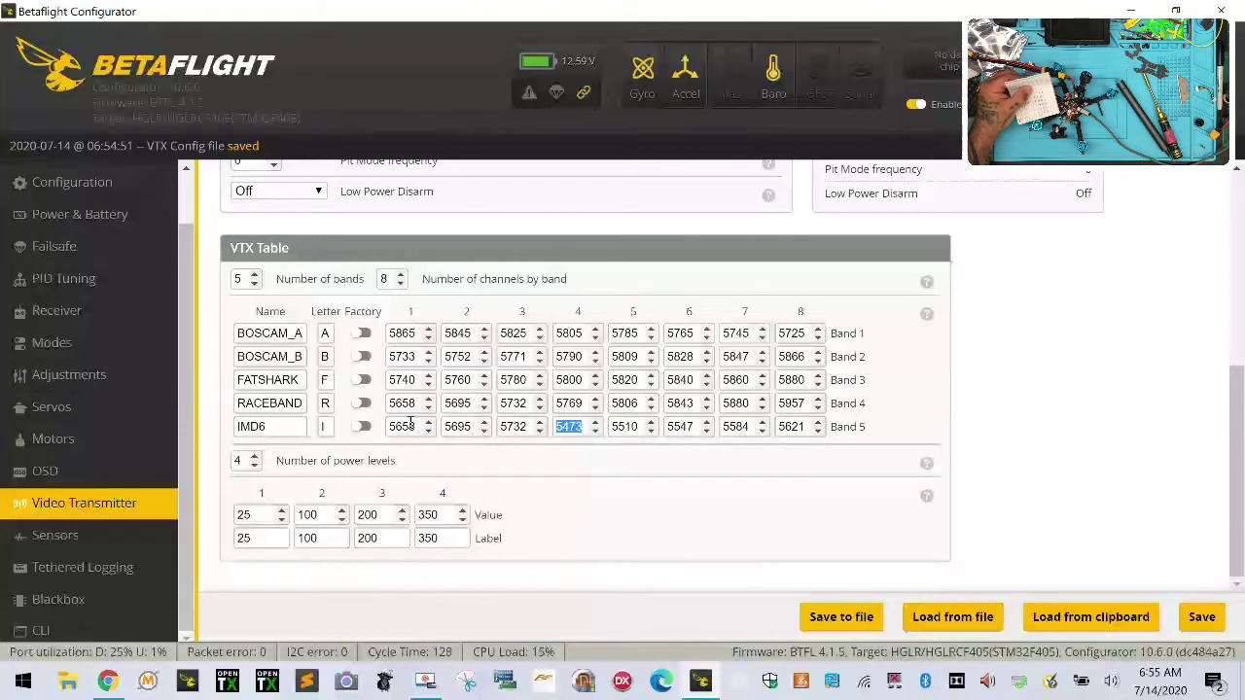
pyautogui.write('5769')
pyautogui.press('Tab')
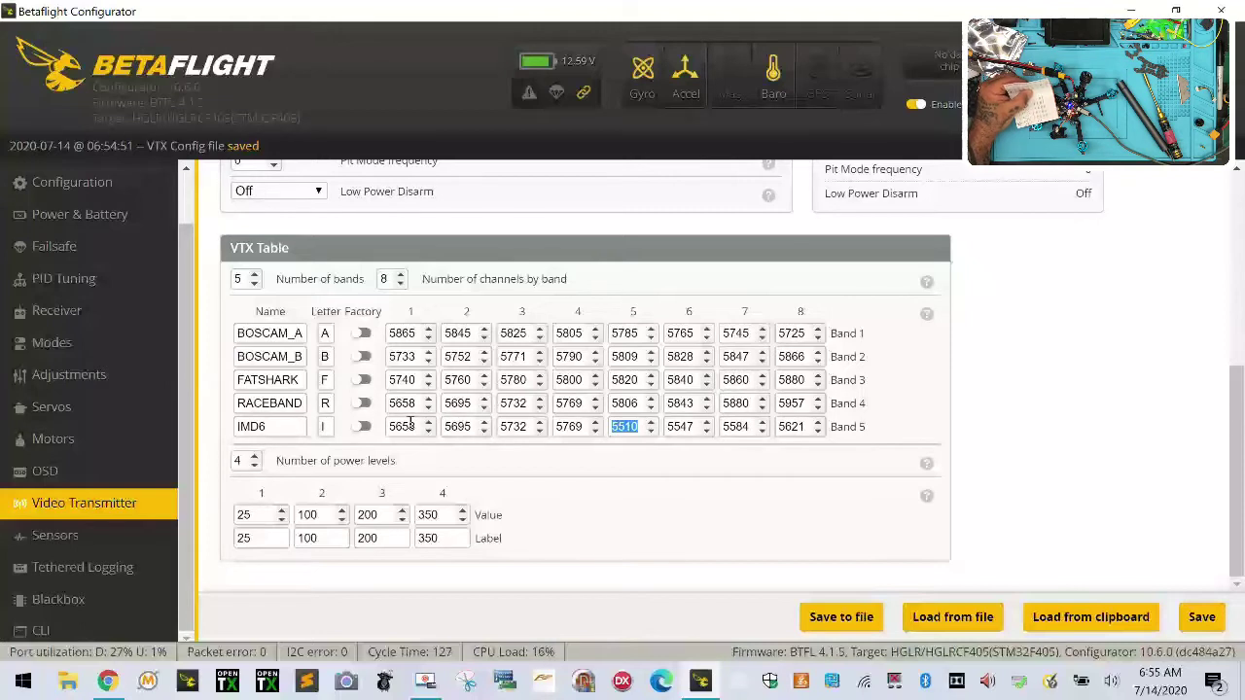
pyautogui.write('5806')
pyautogui.press('Tab')
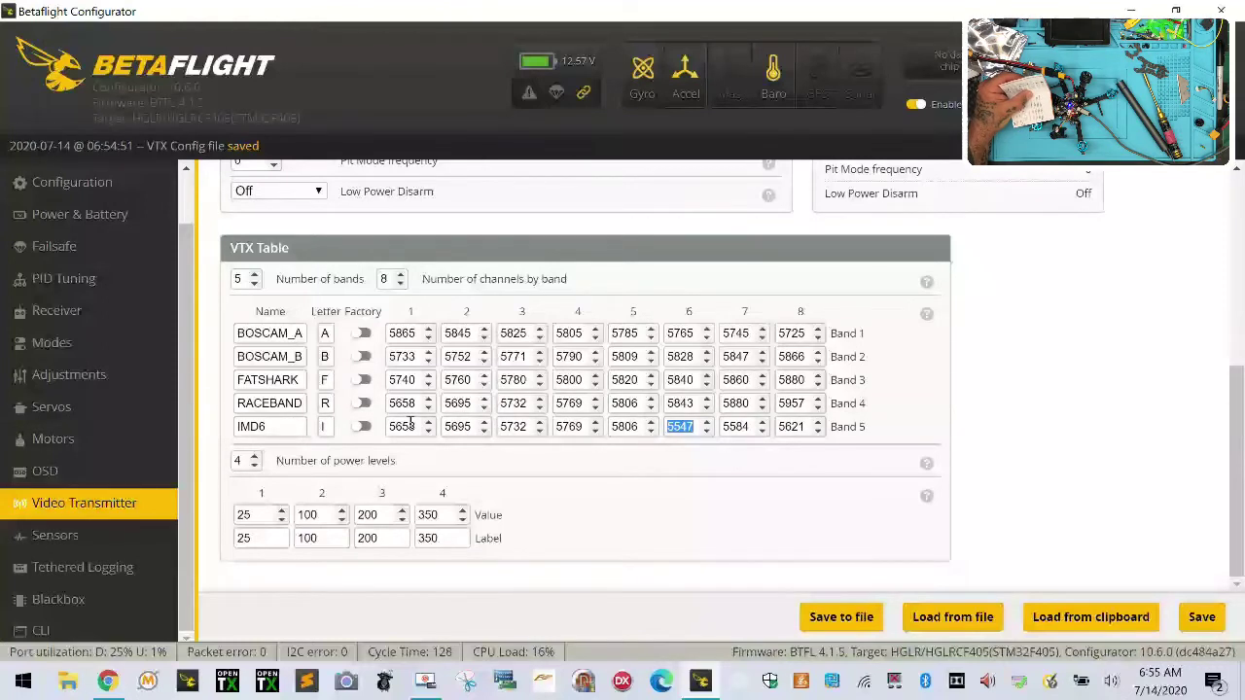
pyautogui.write('5843')
pyautogui.press('Tab')
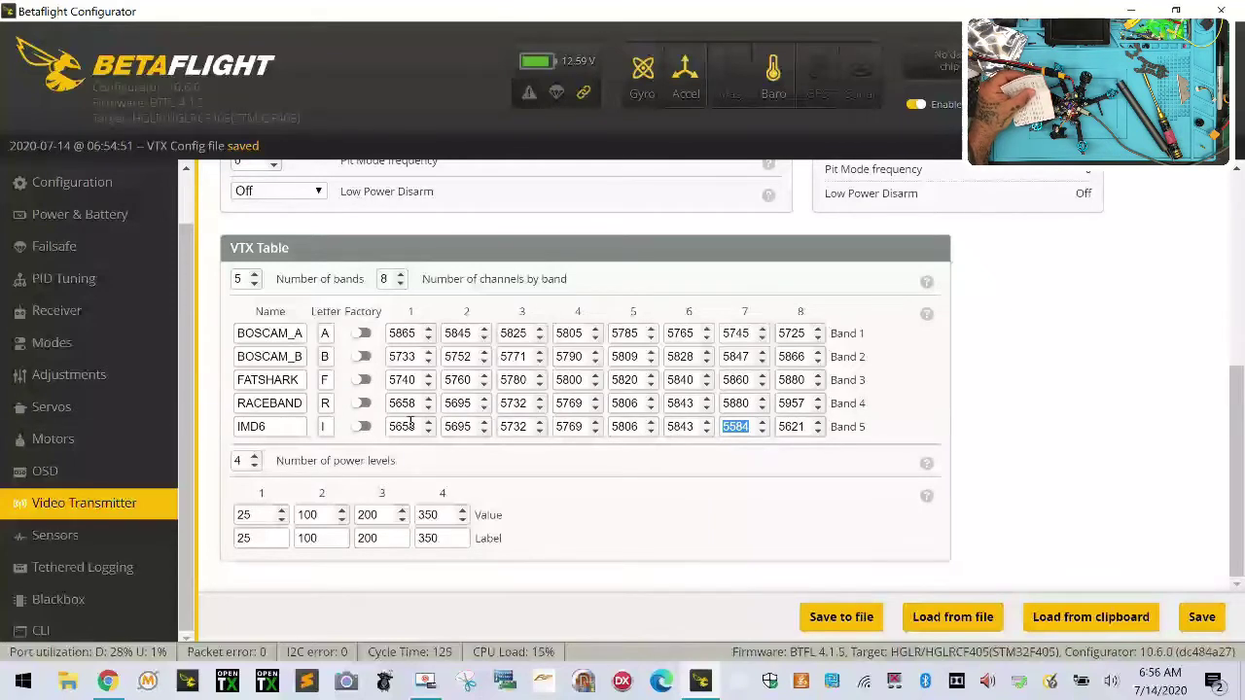
pyautogui.write('5860')
pyautogui.press('Tab')
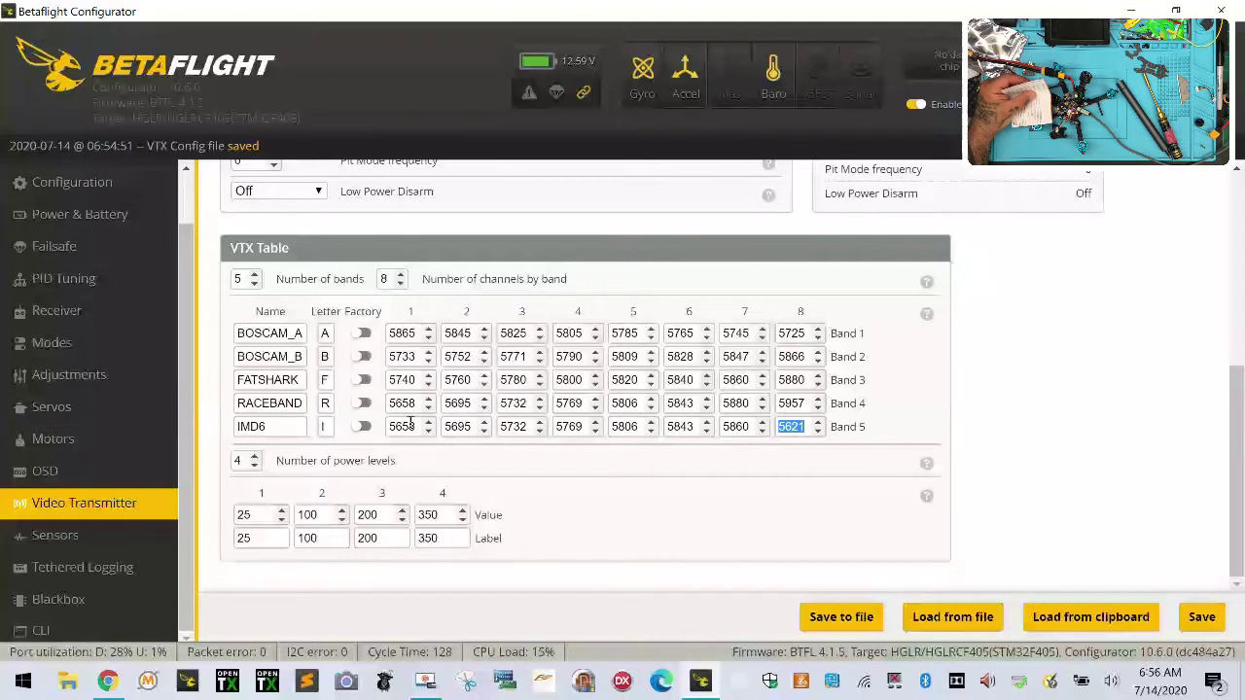
pyautogui.write('5917')
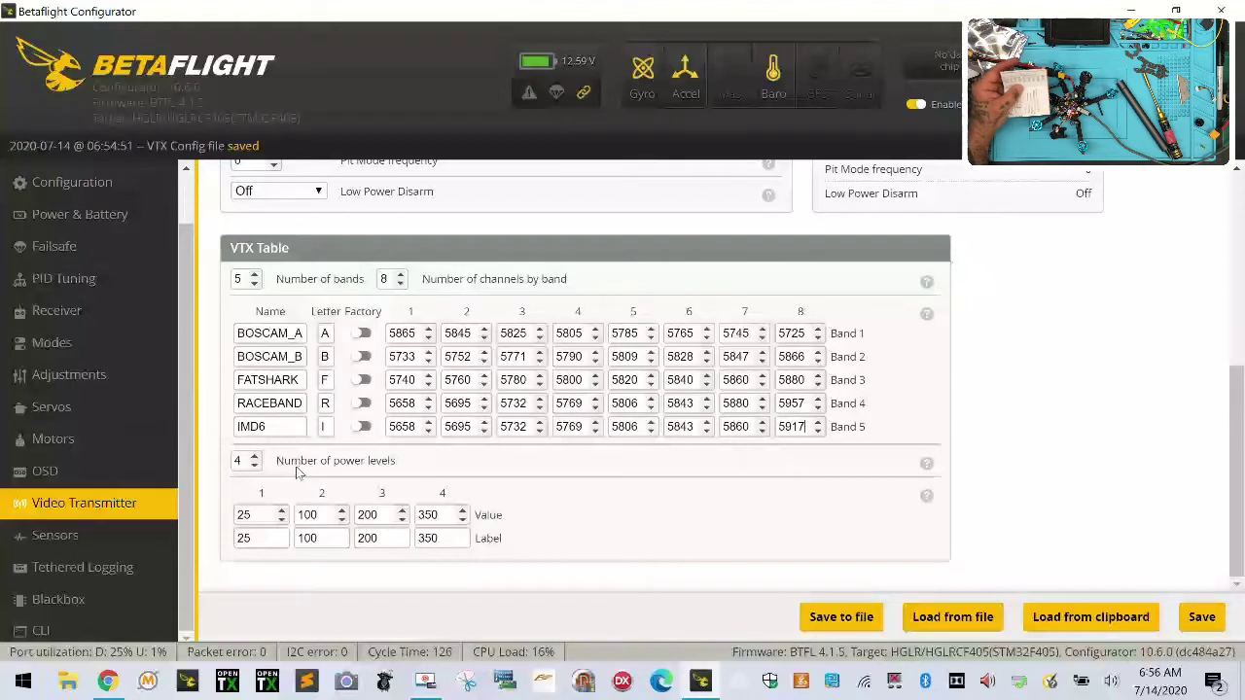
# Step: Give Band 5 the letter R and the name RACEBAND
pyautogui.click(330, 426)
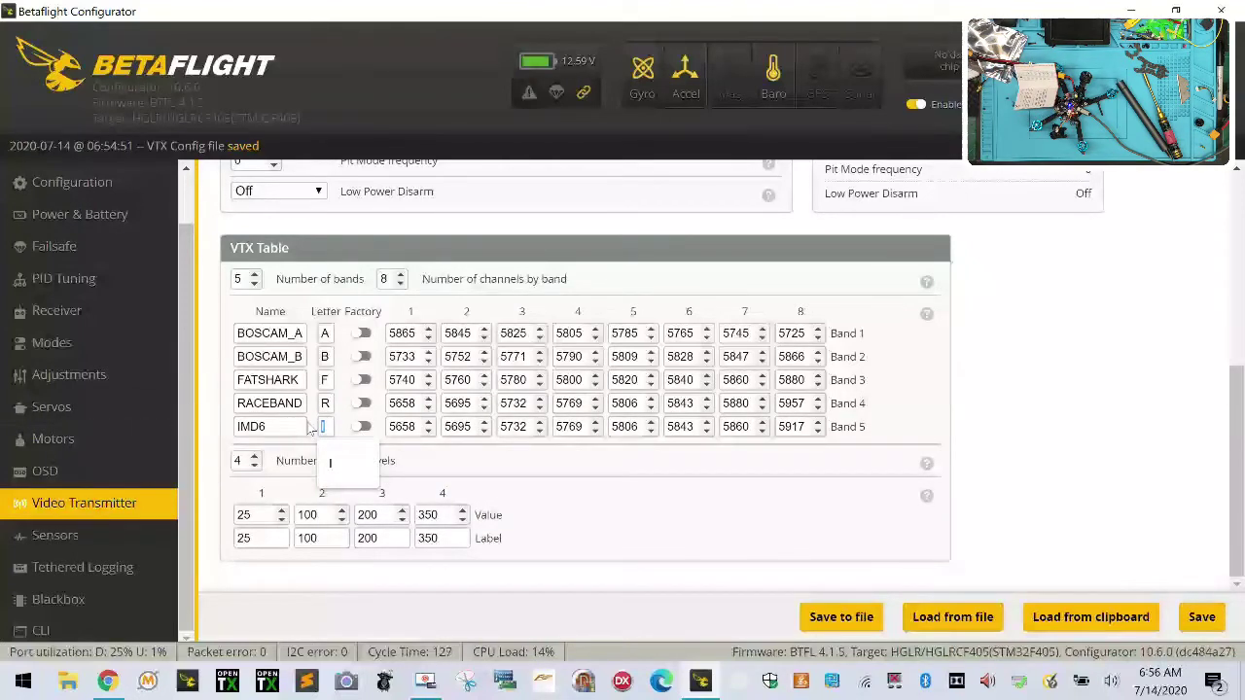
pyautogui.write('R')
pyautogui.click(307, 428)
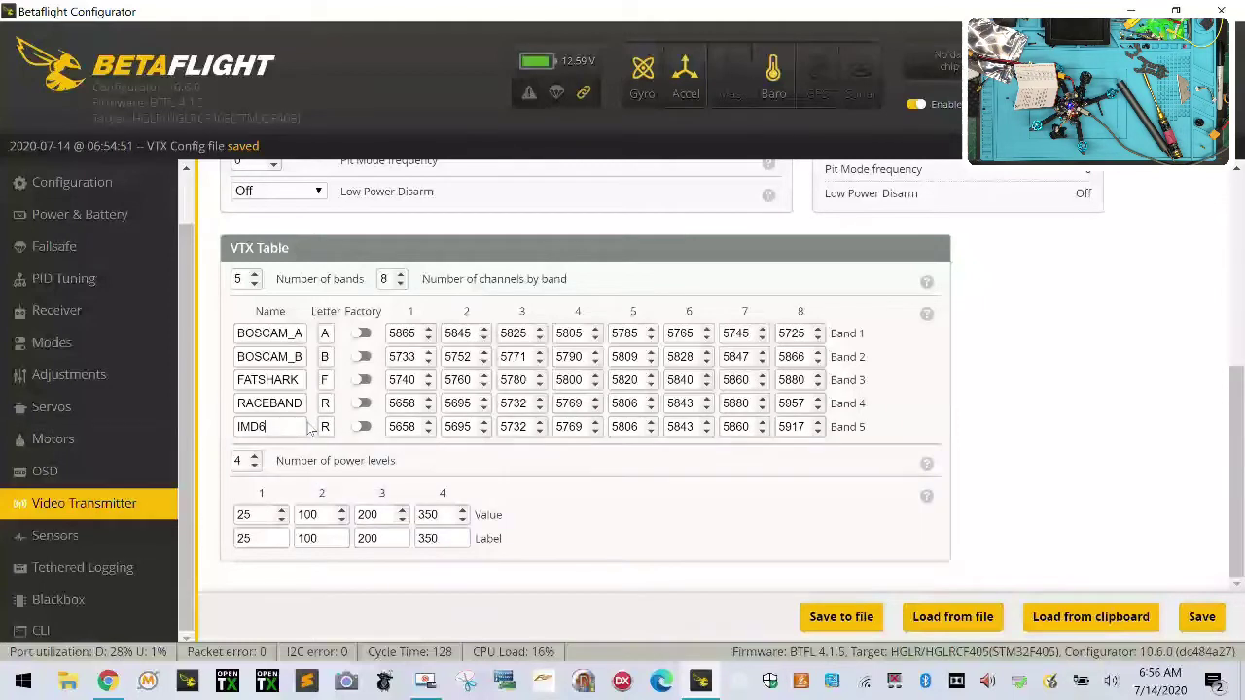
pyautogui.write('Race')
pyautogui.press('BackSpace')
pyautogui.press('BackSpace')
pyautogui.press('BackSpace')
pyautogui.press('BackSpace')
pyautogui.press('BackSpace')
pyautogui.press('BackSpace')
pyautogui.press('BackSpace')
pyautogui.press('BackSpace')
pyautogui.write('Ra')
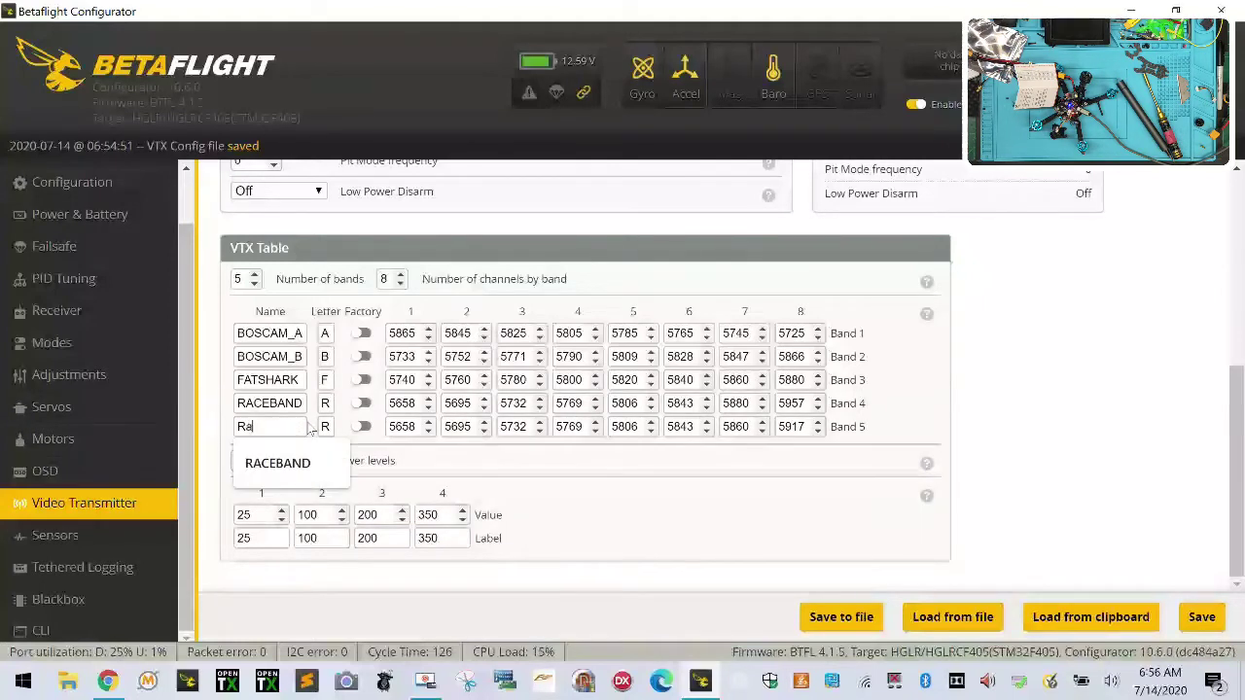
pyautogui.write('ceband')
pyautogui.hotkey('shift', 'Tab')
pyautogui.hotkey('shift', 'Tab')
pyautogui.hotkey('shift', 'Tab')
pyautogui.hotkey('shift', 'Tab')
pyautogui.hotkey('shift', 'Tab')
pyautogui.hotkey('shift', 'Tab')
pyautogui.hotkey('shift', 'Tab')
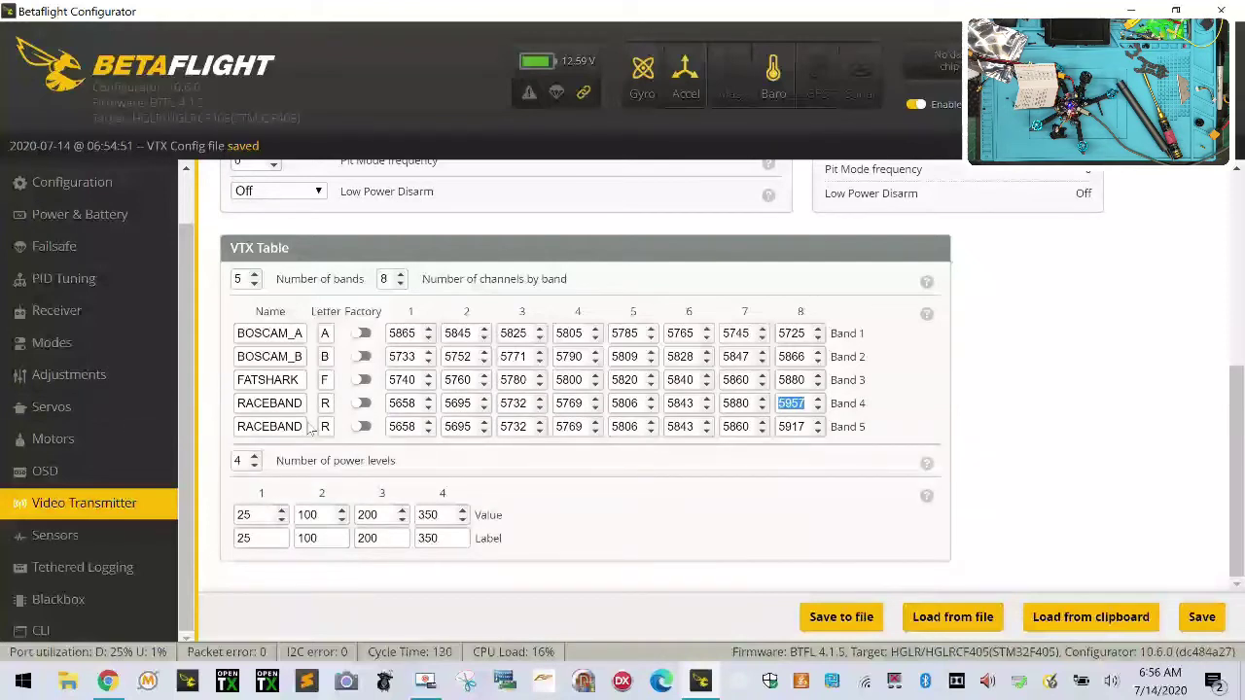
pyautogui.hotkey('shift', 'Tab')
pyautogui.hotkey('shift', 'Tab')
pyautogui.hotkey('shift', 'Tab')
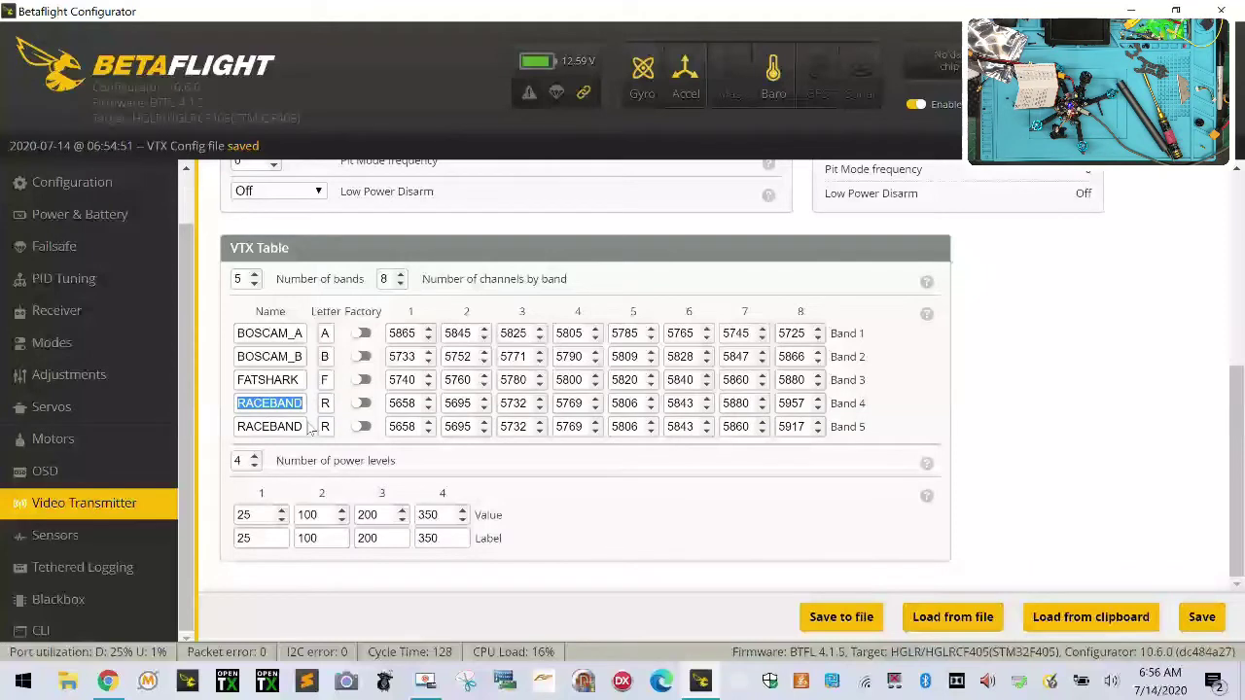
# Step: Set Band 4's letter to F and enter 5740, 5760, 5800, 5820, 5840
pyautogui.press('Tab')
pyautogui.write('F')
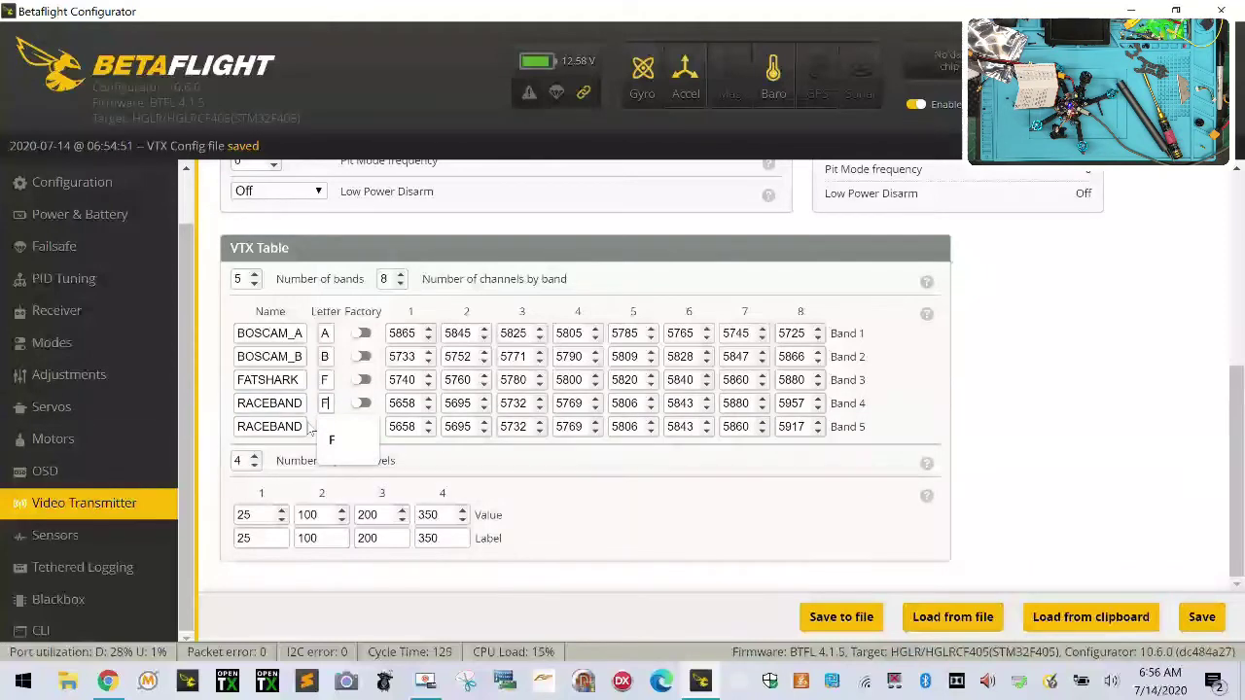
pyautogui.press('Tab')
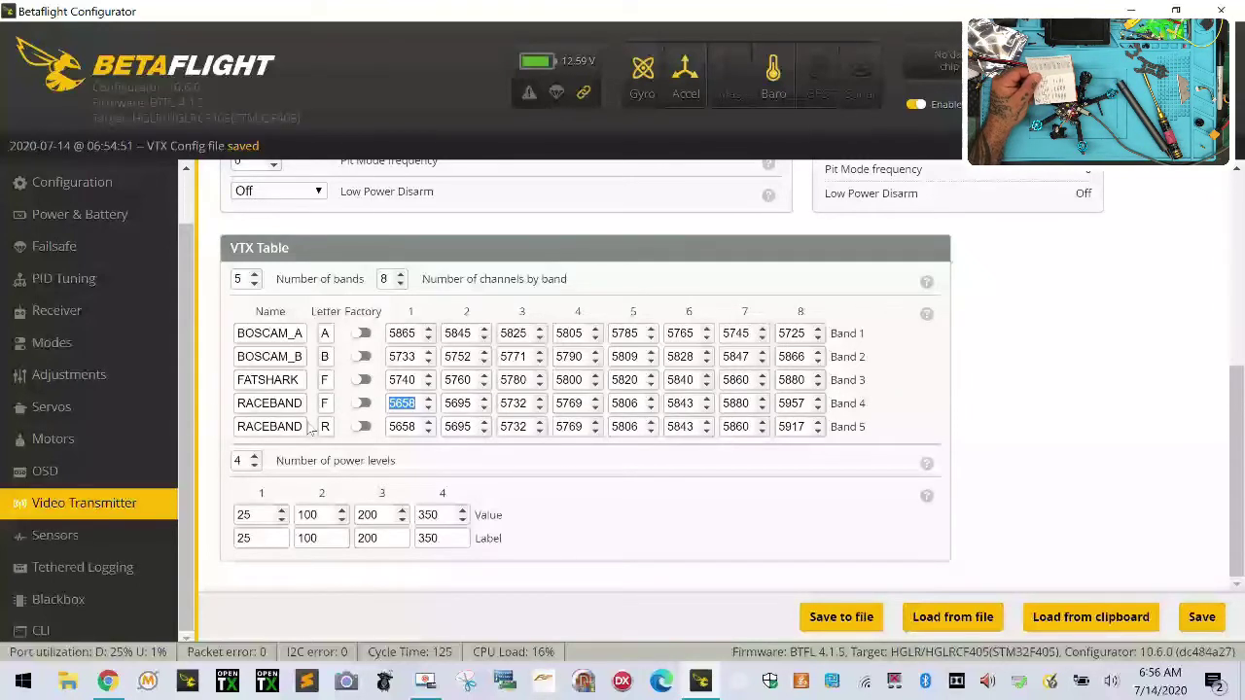
pyautogui.write('5740')
pyautogui.press('Tab')
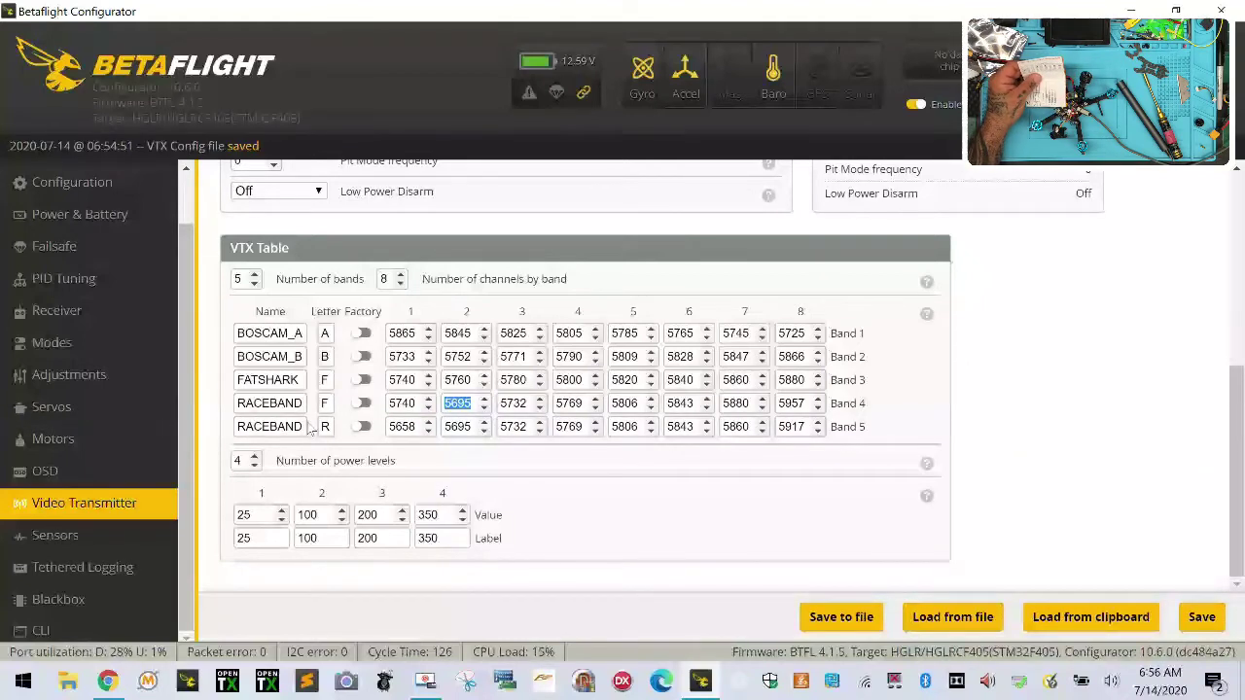
pyautogui.write('5760')
pyautogui.press('Tab')
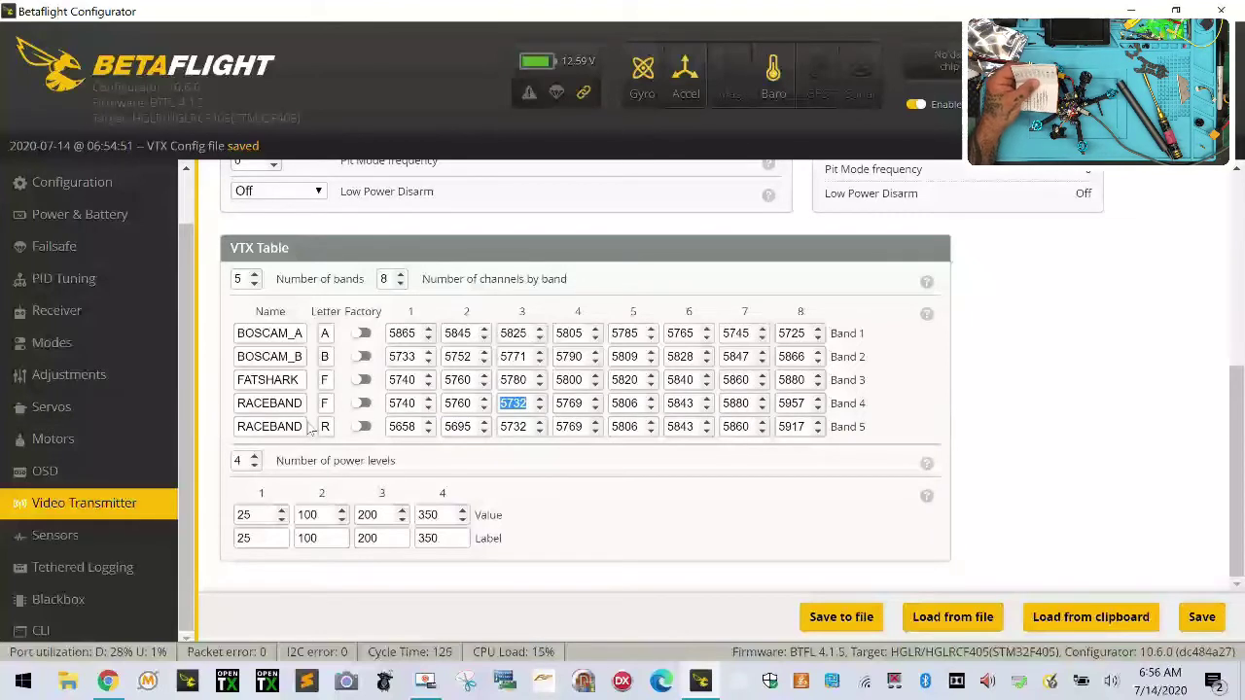
pyautogui.write('5800')
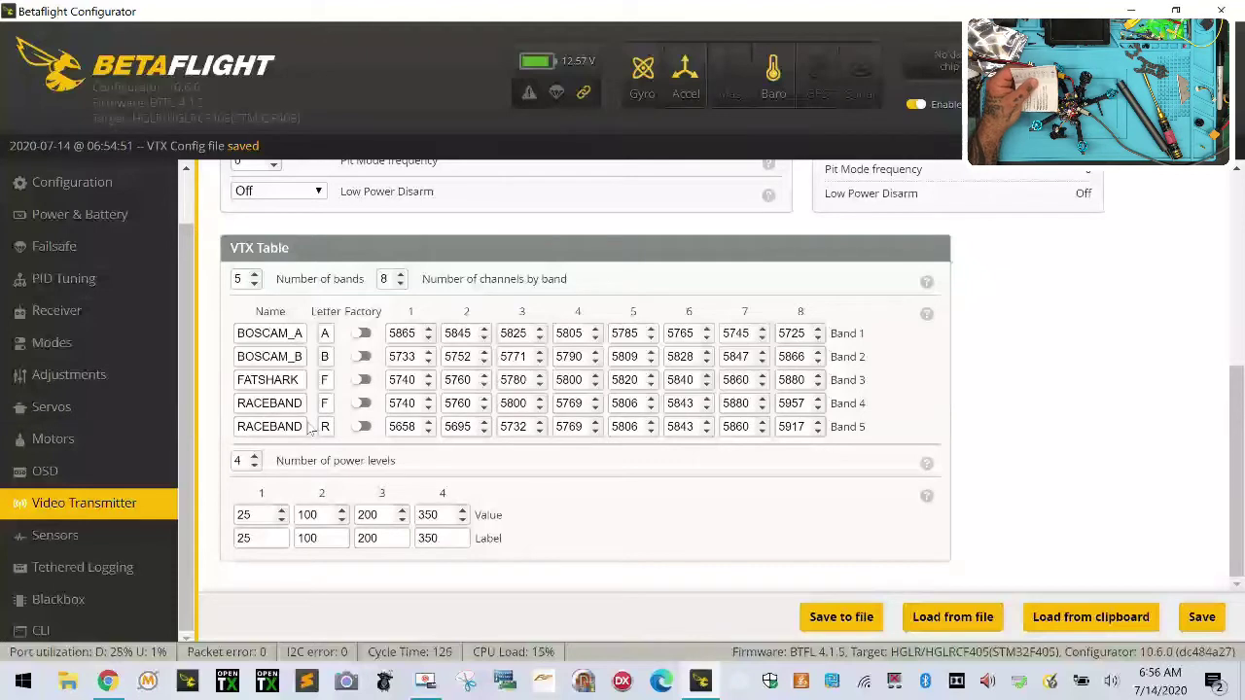
pyautogui.press('Tab')
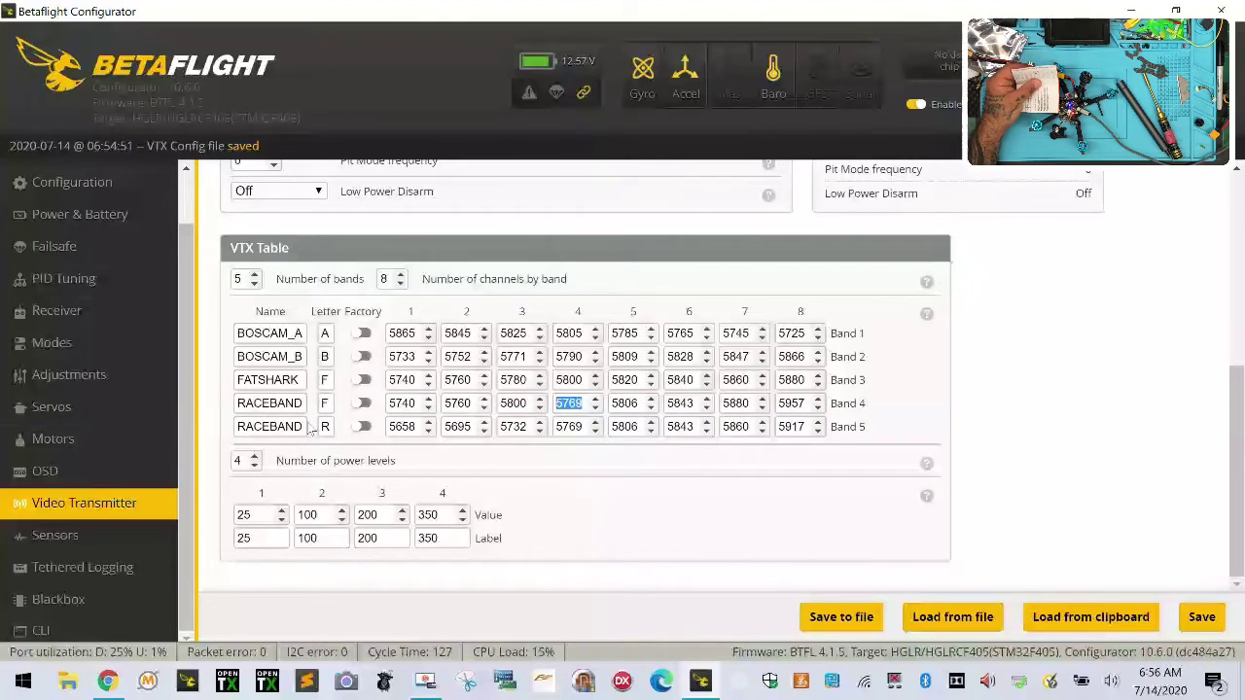
pyautogui.write('5820')
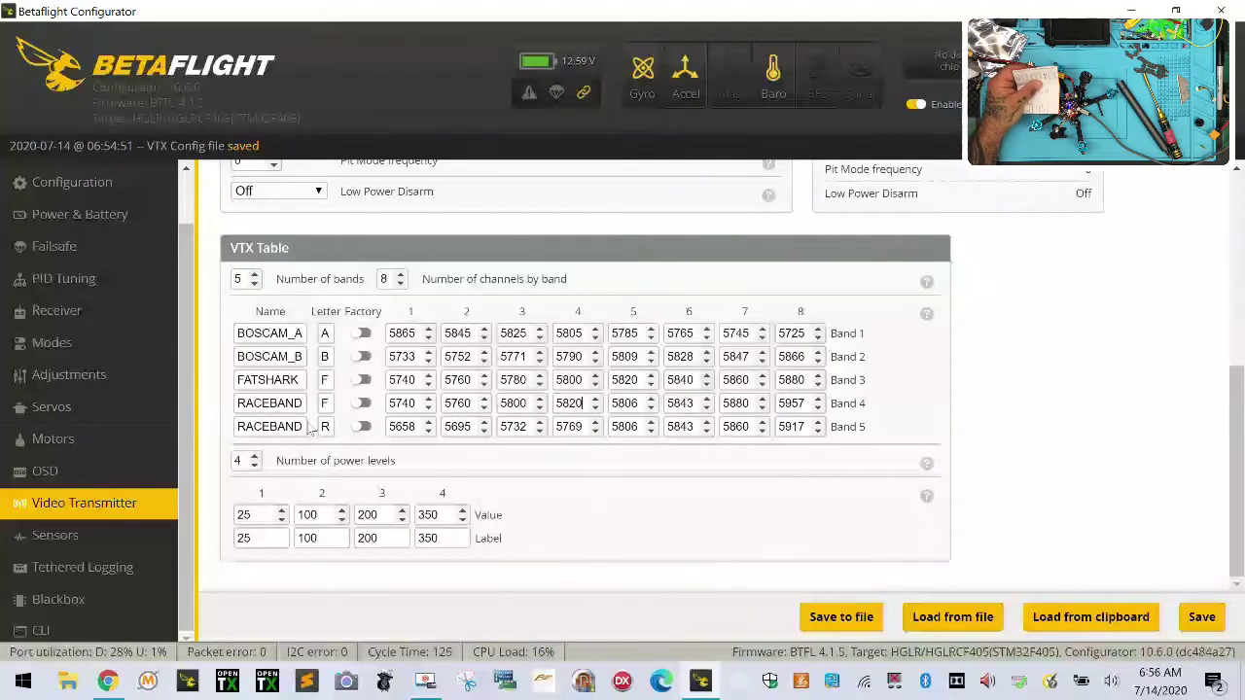
pyautogui.press('Tab')
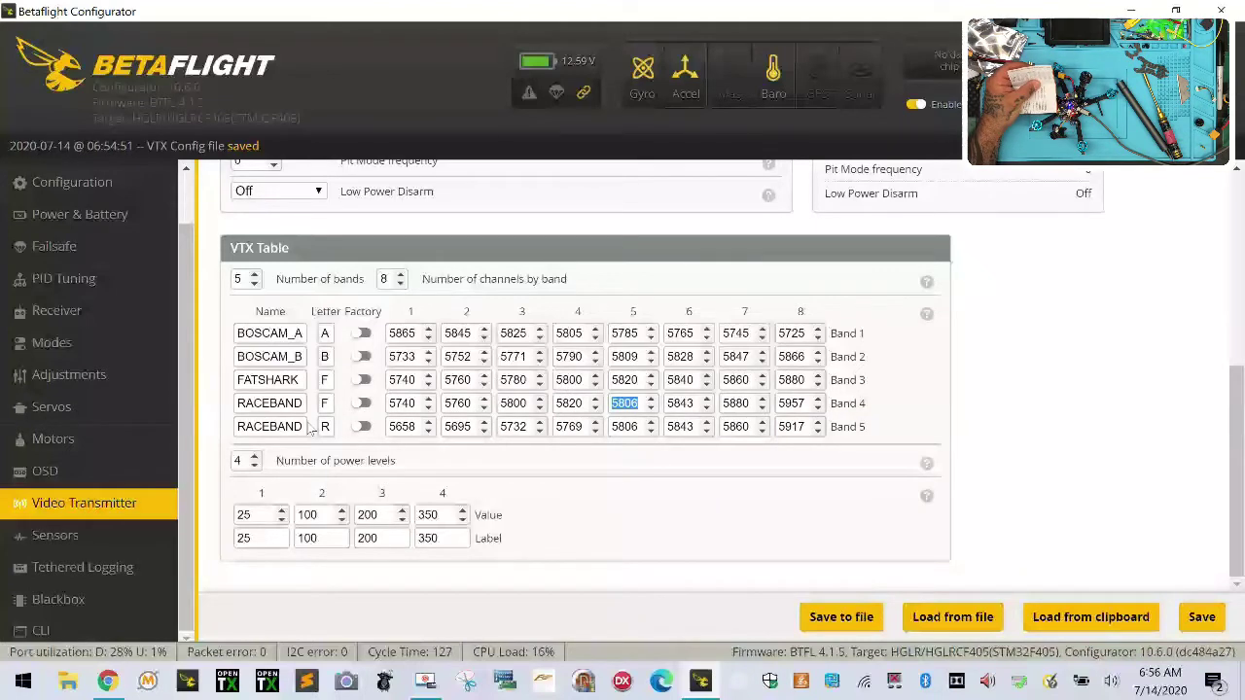
pyautogui.write('5840')
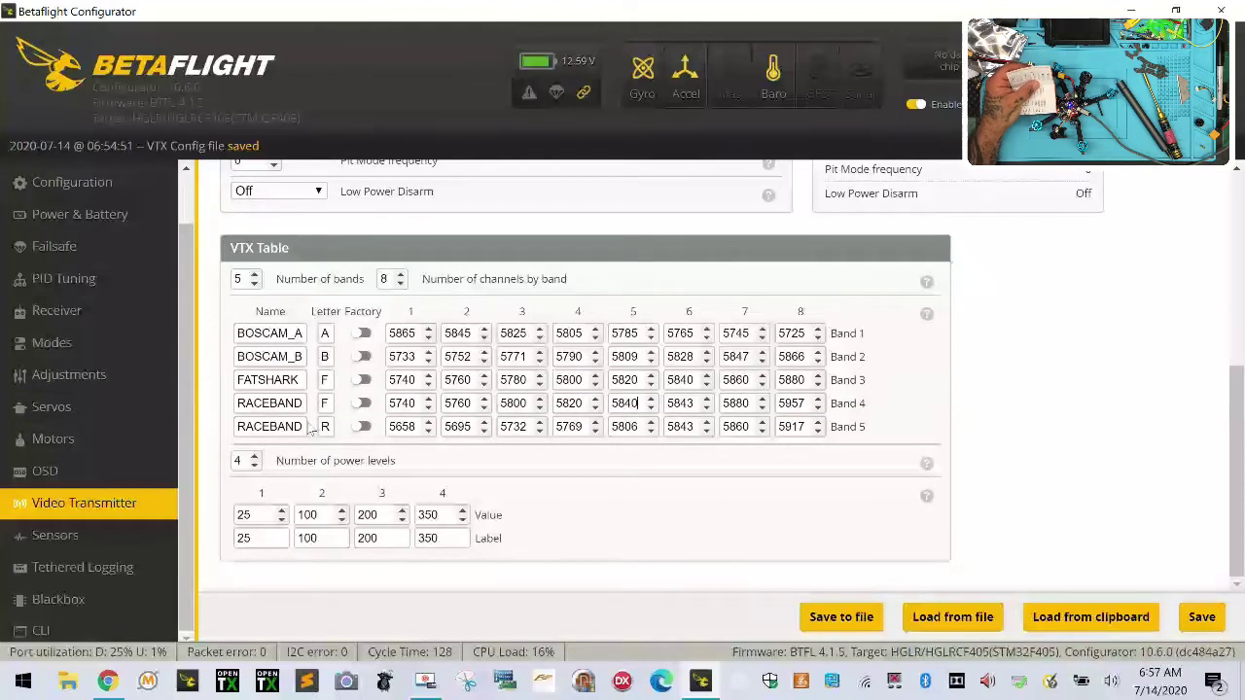
pyautogui.press('Tab')
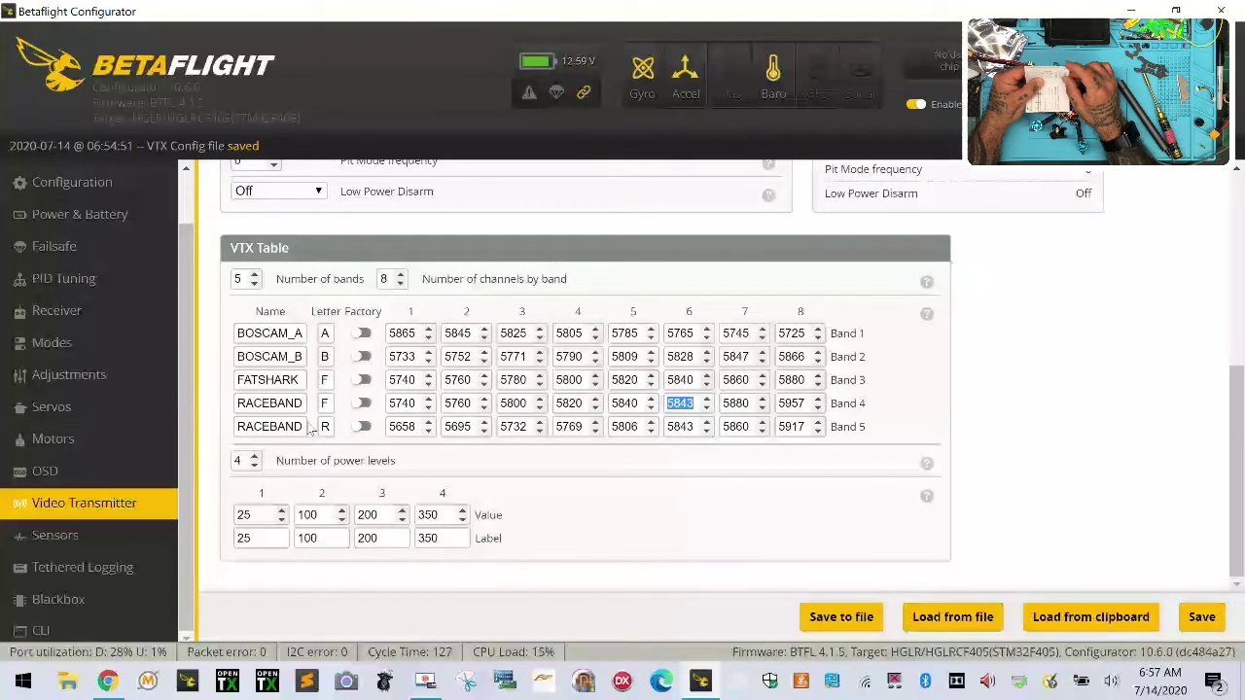
# Step: Correct Band 4 channels 3–8 to 5780, 5800, 5820, 5840, 5860, 5880
pyautogui.hotkey('shift', 'Tab')
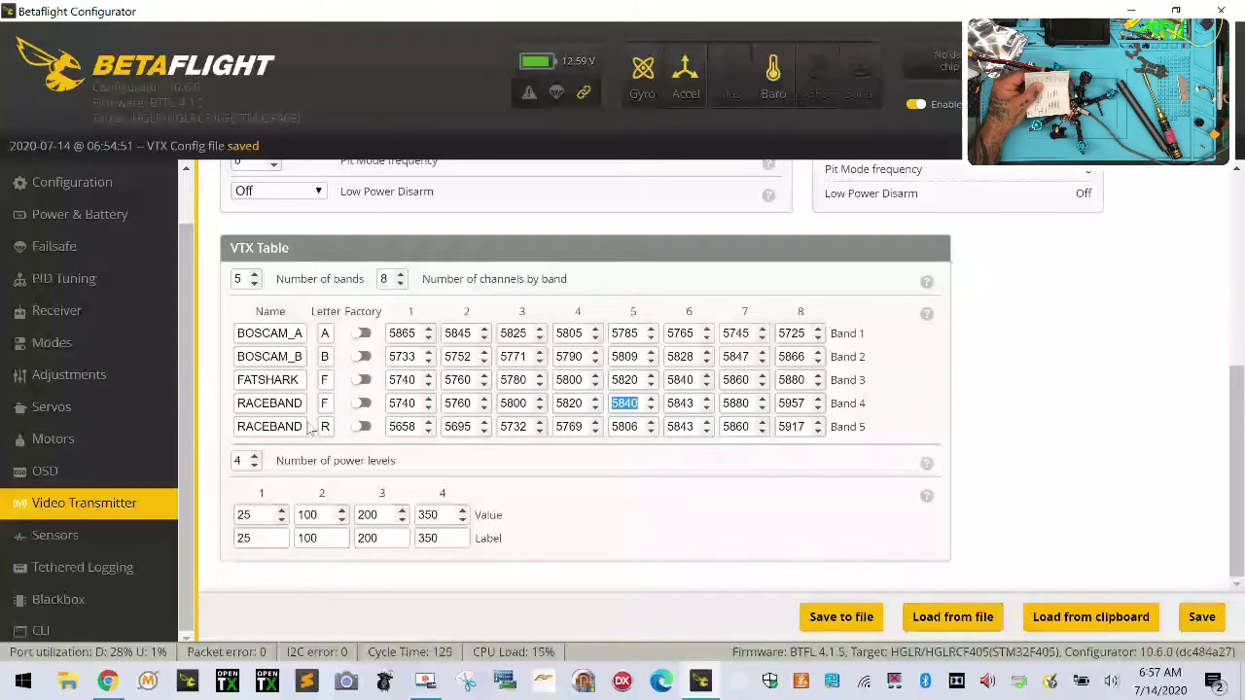
pyautogui.hotkey('shift', 'Tab')
pyautogui.hotkey('shift', 'Tab')
pyautogui.write('5780')
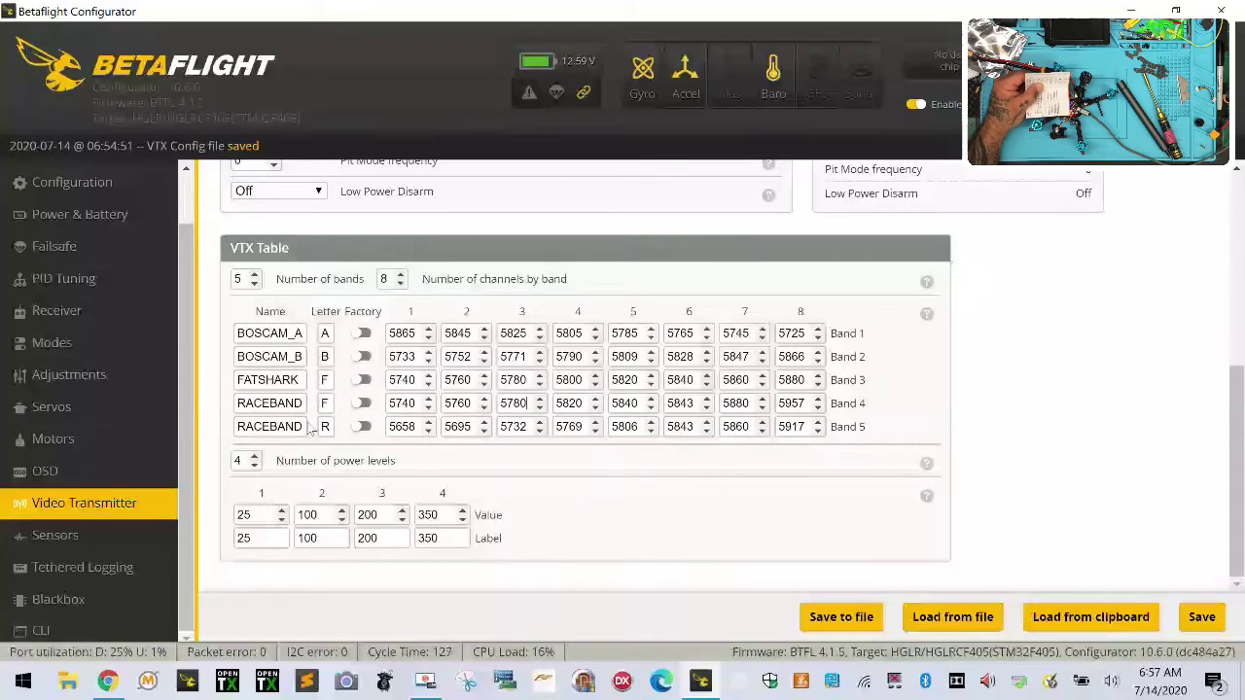
pyautogui.press('Tab')
pyautogui.write('5800')
pyautogui.press('Tab')
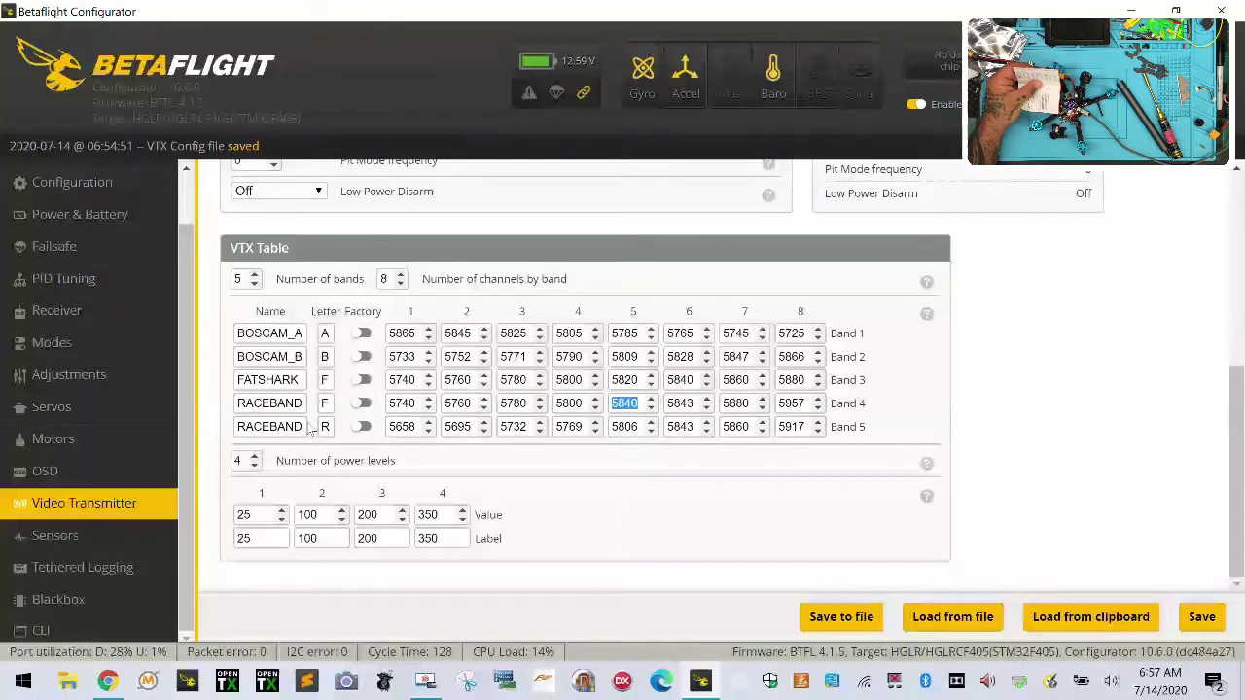
pyautogui.write('5820')
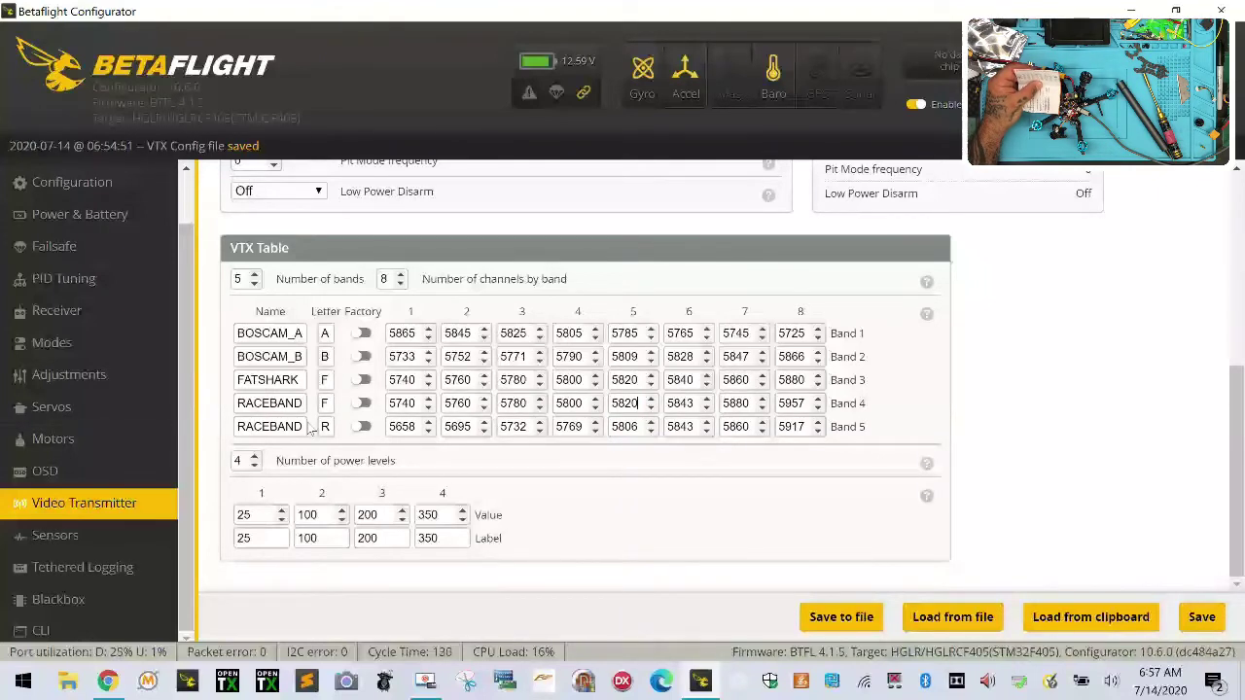
pyautogui.press('Tab')
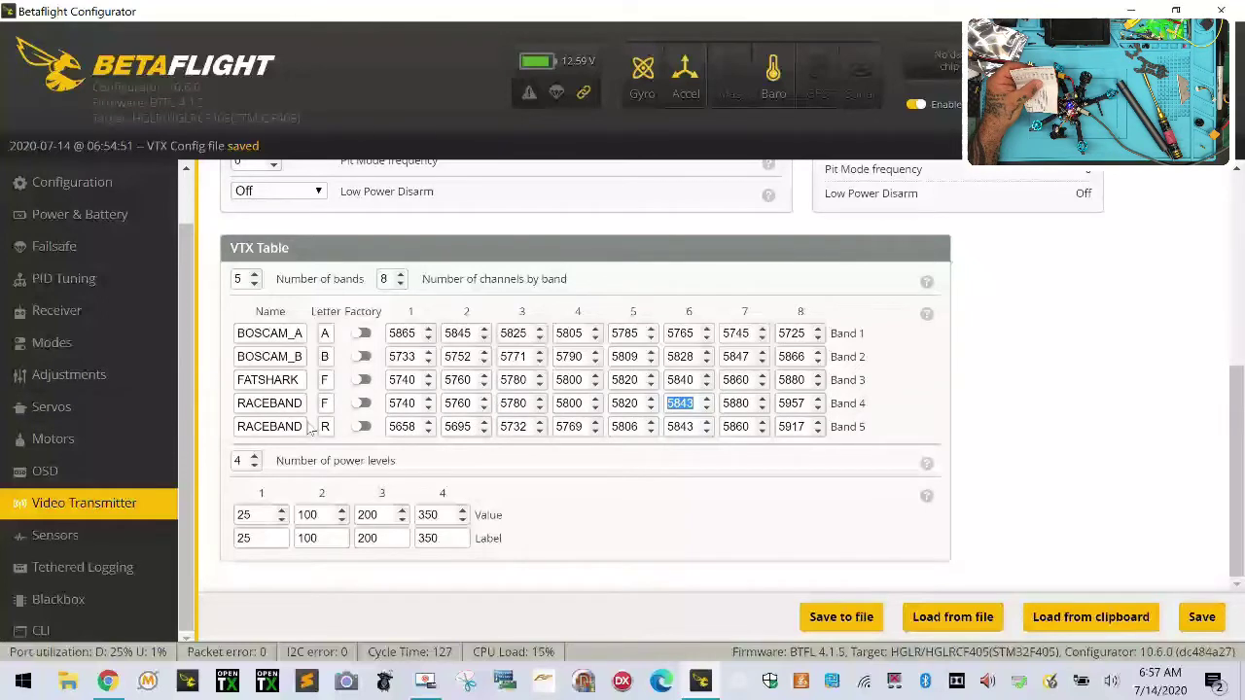
pyautogui.write('5840')
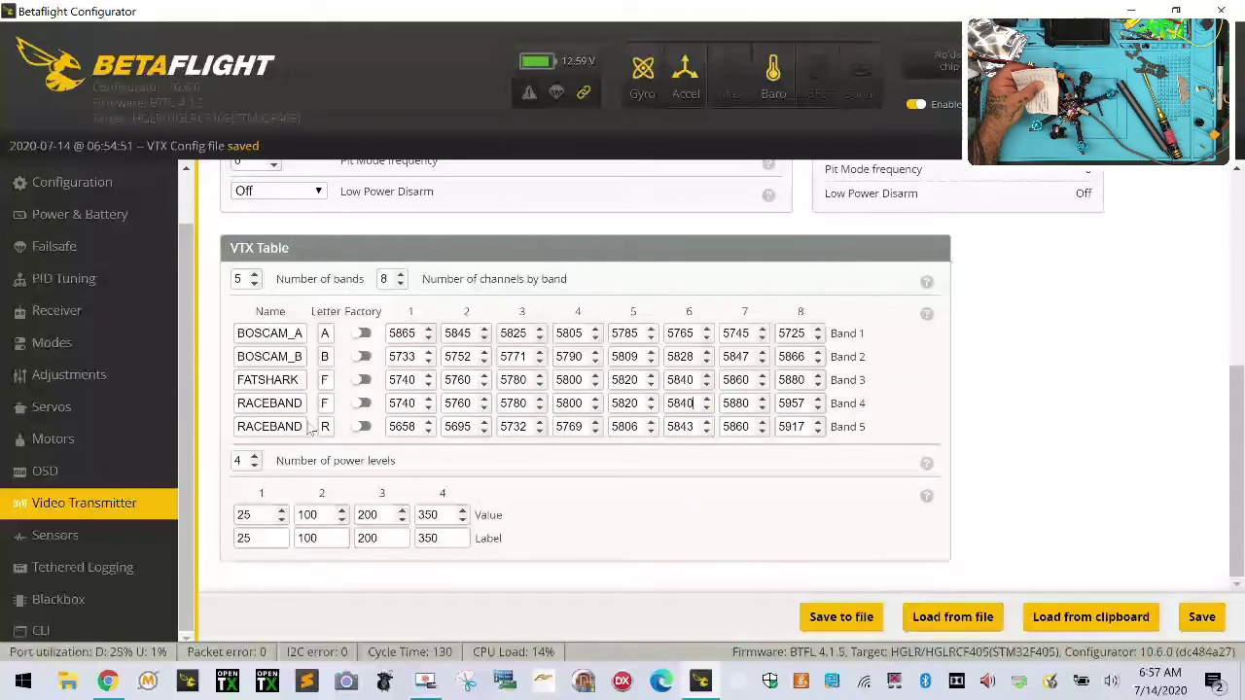
pyautogui.press('Tab')
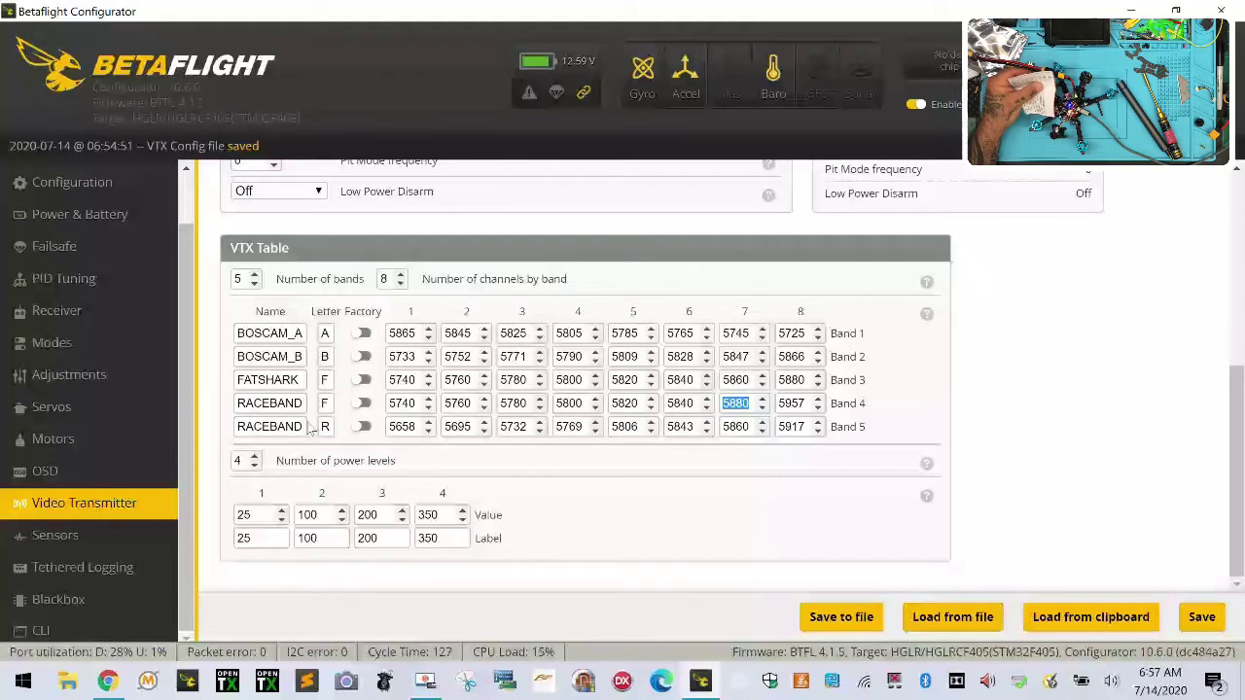
pyautogui.write('5')
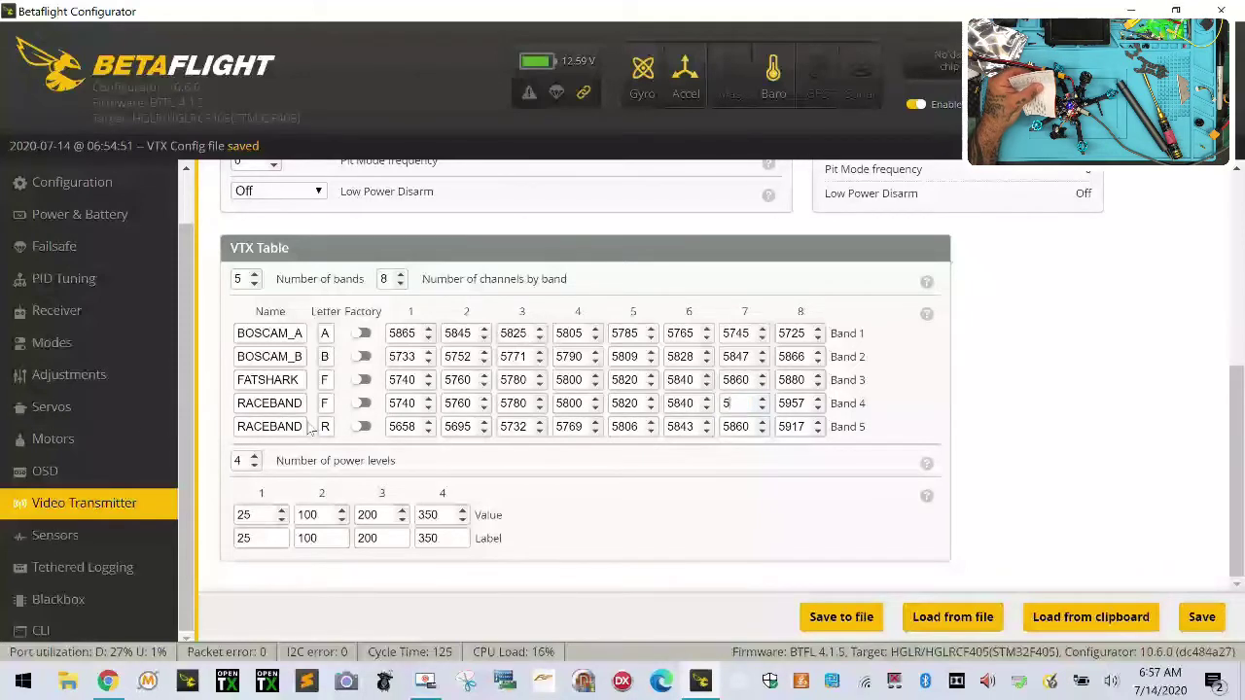
pyautogui.write('860')
pyautogui.press('Tab')
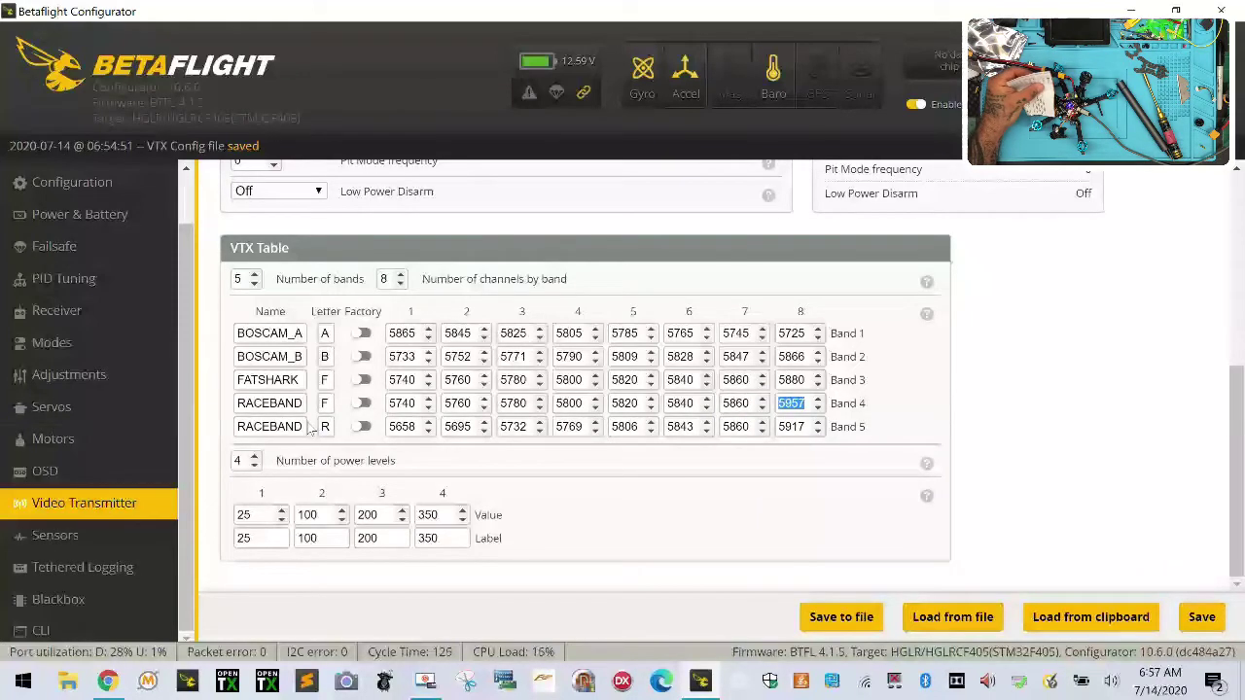
pyautogui.write('5880')
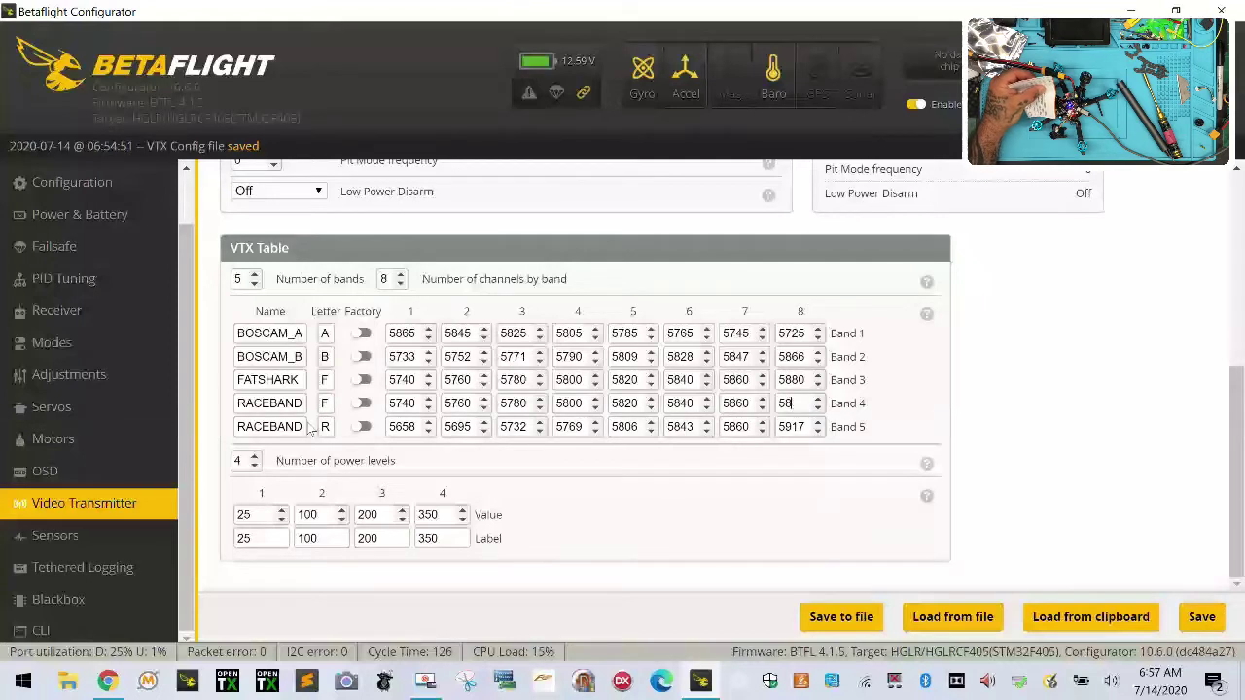
# Step: Rename Band 4 from RACEBAND to FATSHARK
pyautogui.hotkey('shift', 'Tab')
pyautogui.hotkey('shift', 'Tab')
pyautogui.hotkey('shift', 'Tab')
pyautogui.hotkey('shift', 'Tab')
pyautogui.hotkey('shift', 'Tab')
pyautogui.hotkey('shift', 'Tab')
pyautogui.hotkey('shift', 'Tab')
pyautogui.hotkey('shift', 'Tab')
pyautogui.hotkey('shift', 'Tab')
pyautogui.hotkey('shift', 'Tab')
pyautogui.hotkey('shift', 'Tab')
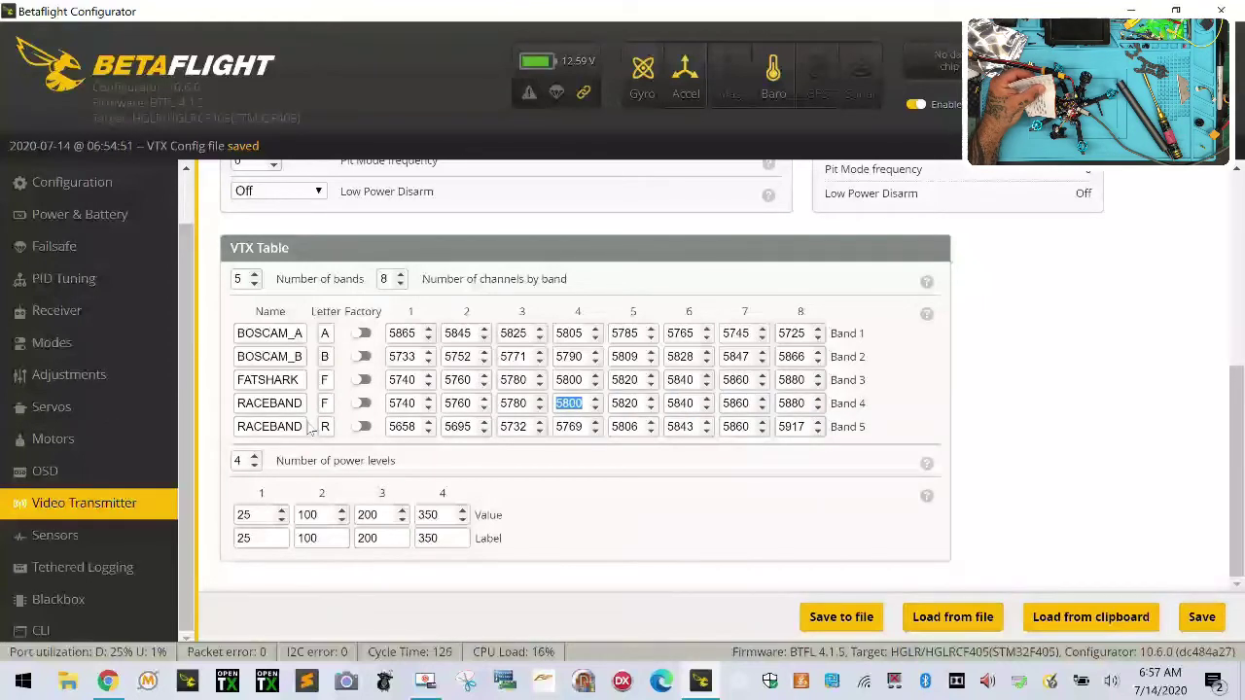
pyautogui.press('Tab')
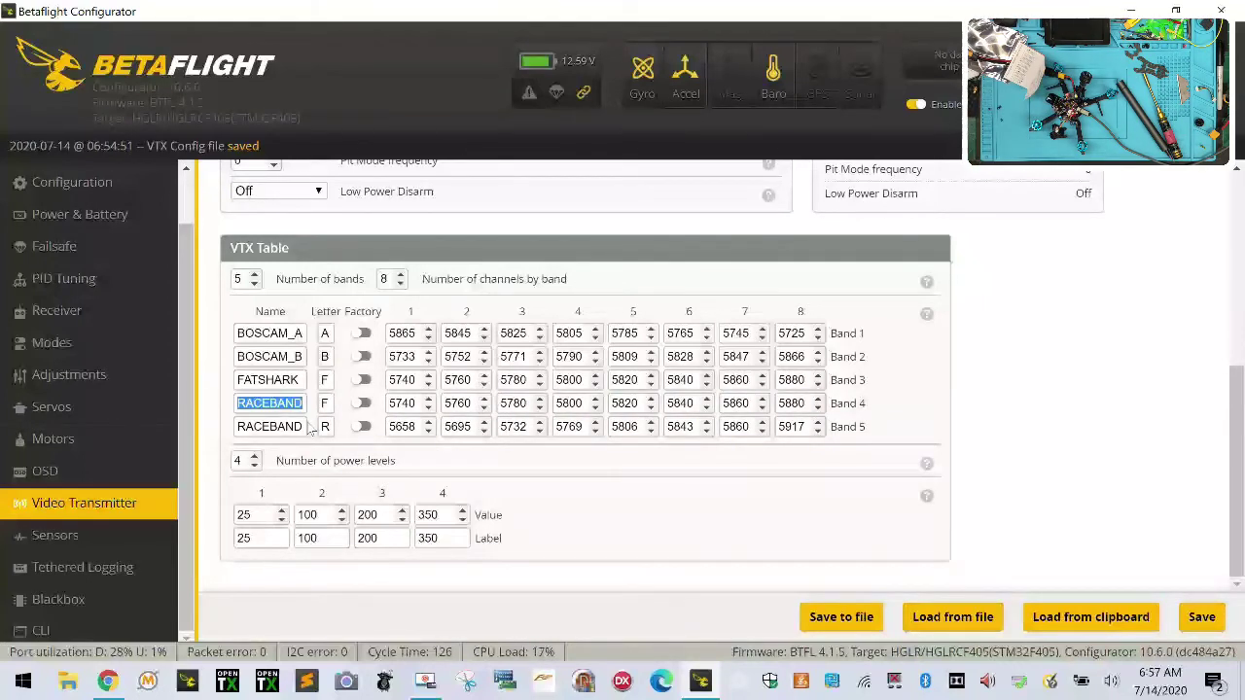
pyautogui.write('FATSJHa')
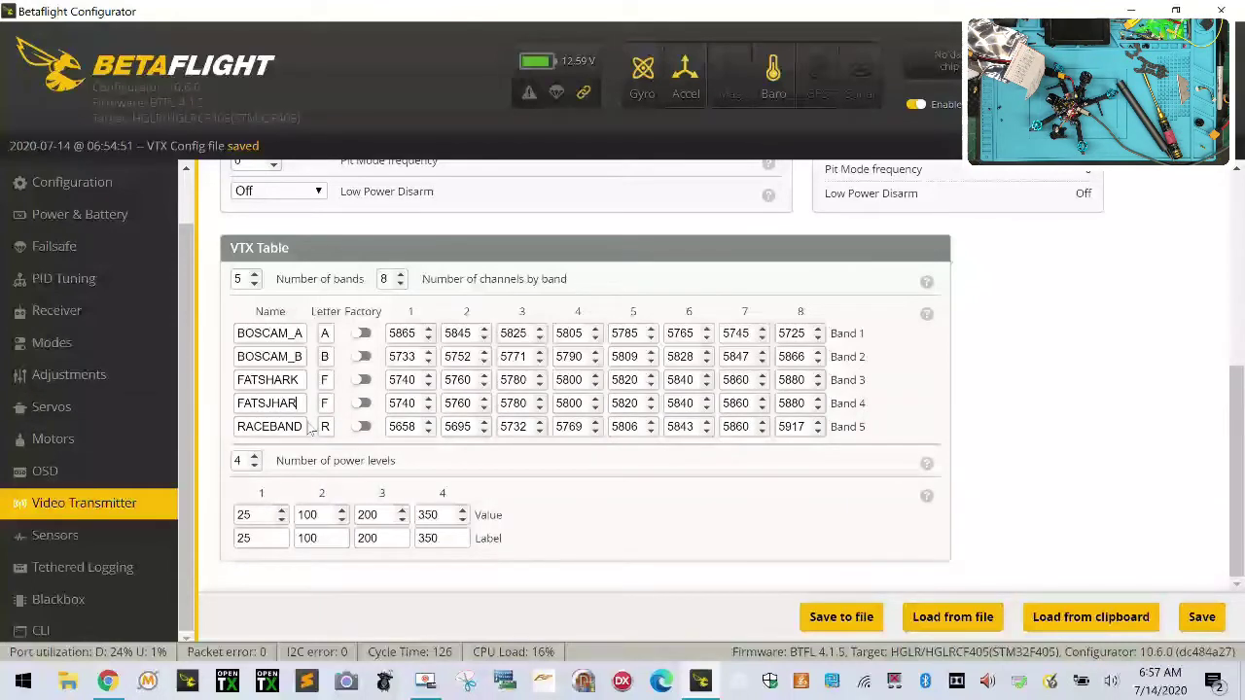
pyautogui.press('BackSpace')
pyautogui.press('BackSpace')
pyautogui.press('BackSpace')
pyautogui.write('AR')
pyautogui.press('BackSpace')
pyautogui.press('BackSpace')
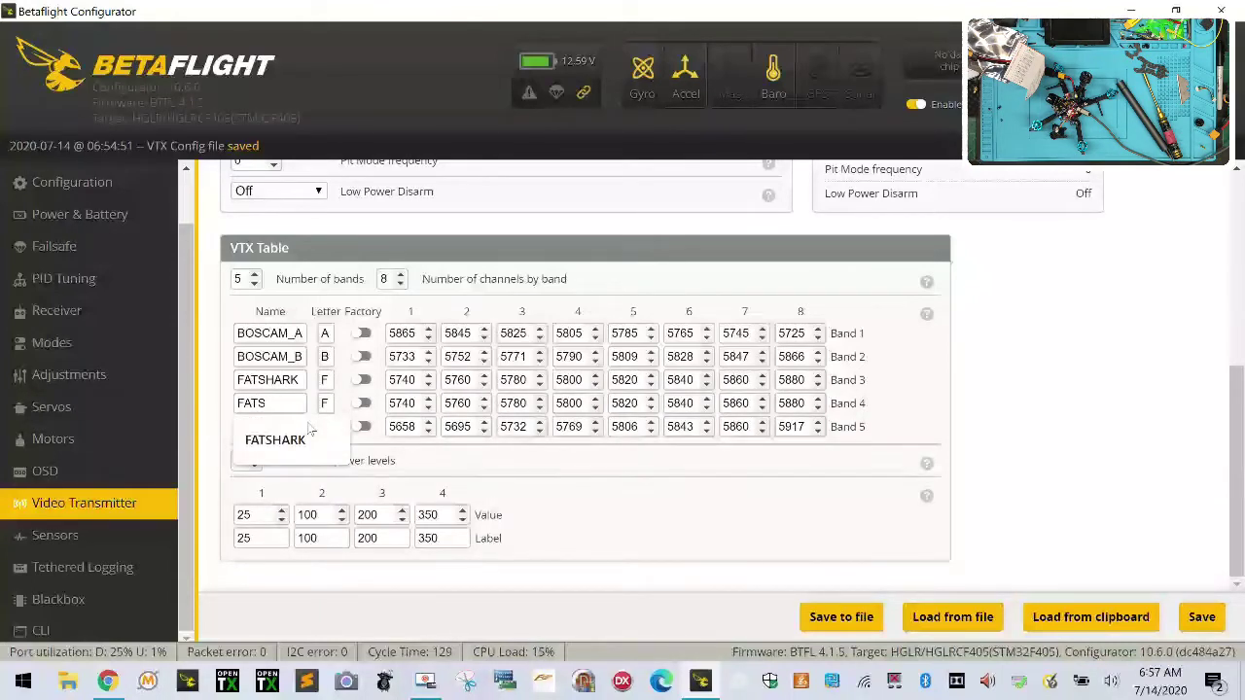
pyautogui.write('HARK')
pyautogui.hotkey('shift', 'Tab')
pyautogui.hotkey('shift', 'Tab')
pyautogui.hotkey('shift', 'Tab')
pyautogui.hotkey('shift', 'Tab')
pyautogui.hotkey('shift', 'Tab')
pyautogui.hotkey('shift', 'Tab')
pyautogui.hotkey('shift', 'Tab')
pyautogui.hotkey('shift', 'Tab')
pyautogui.hotkey('shift', 'Tab')
pyautogui.hotkey('shift', 'Tab')
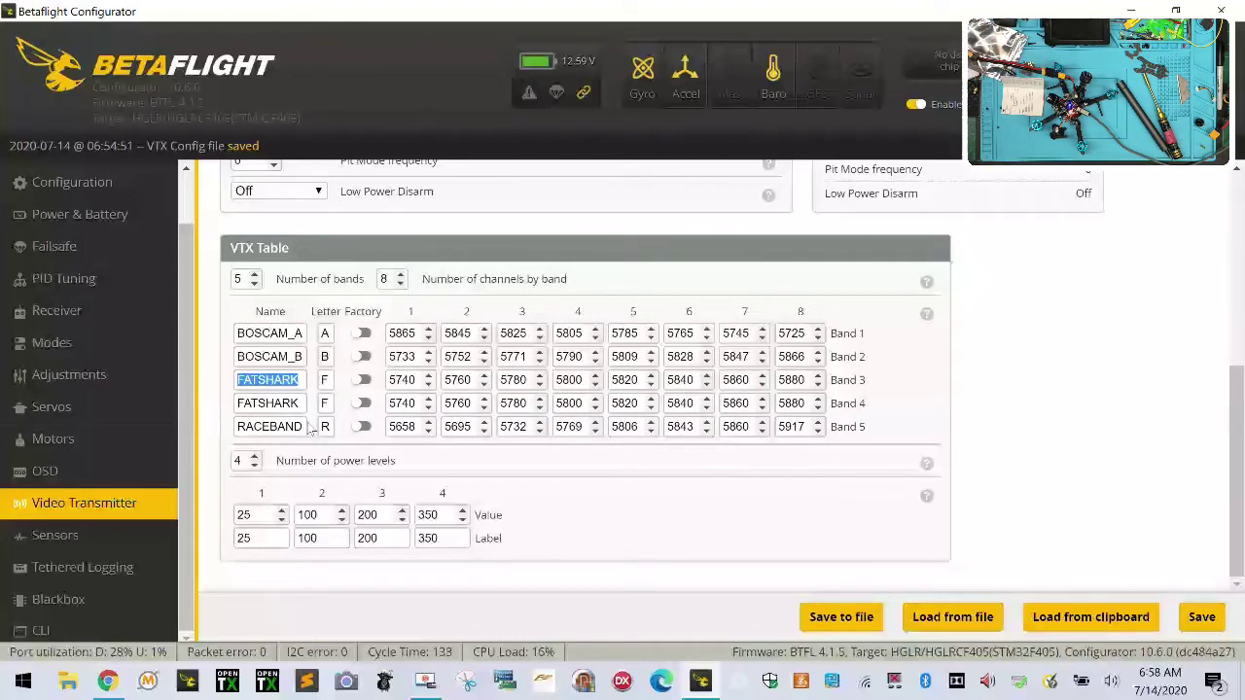
# Step: Name Band 3 CYCLONE and set its letter to 5
pyautogui.press('Tab')
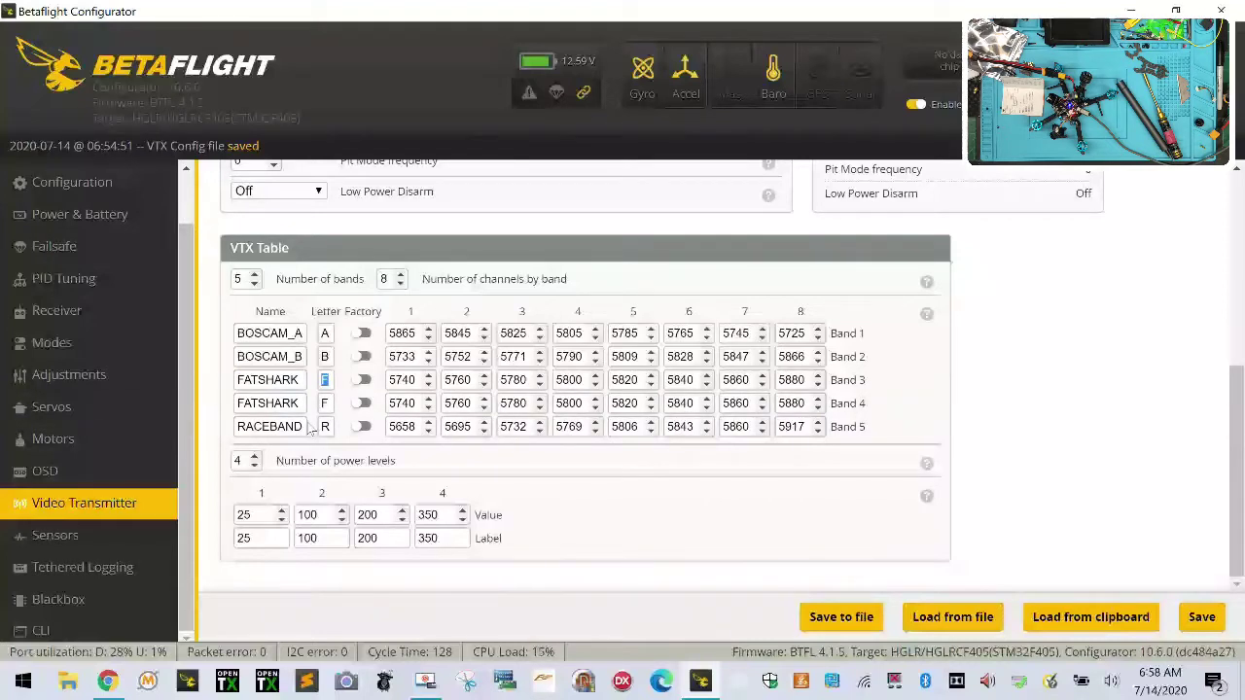
pyautogui.write('E')
pyautogui.hotkey('shift', 'Tab')
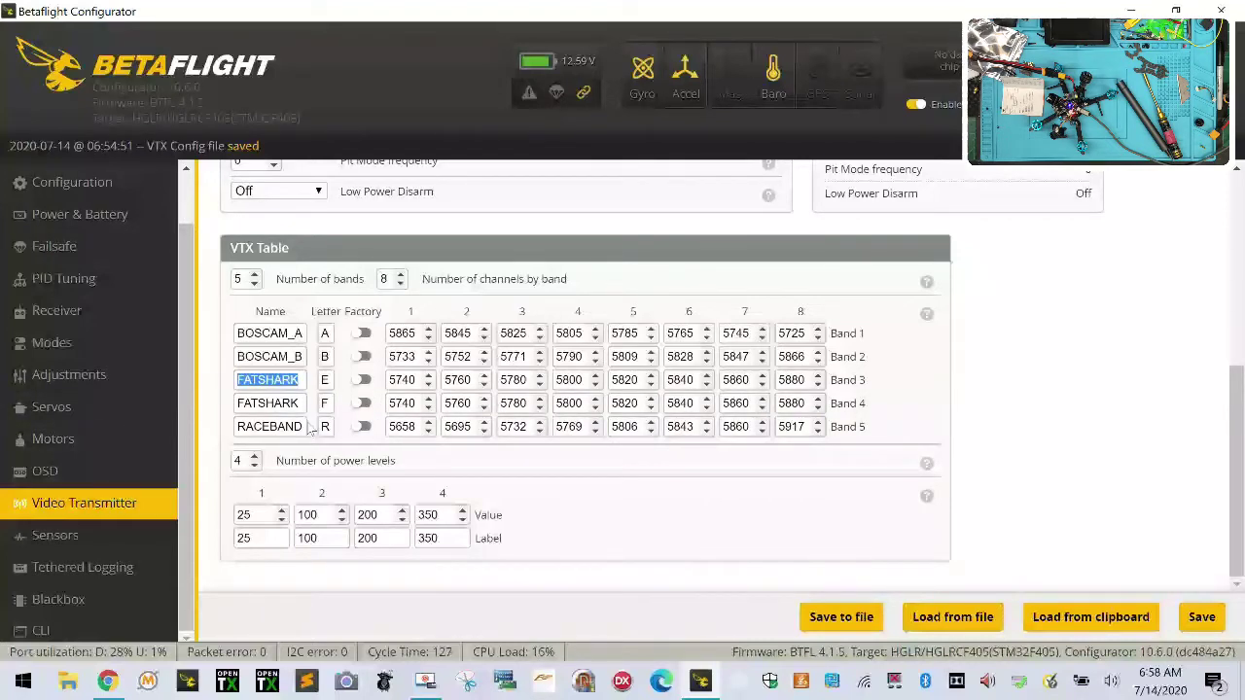
pyautogui.write('CYCLONE')
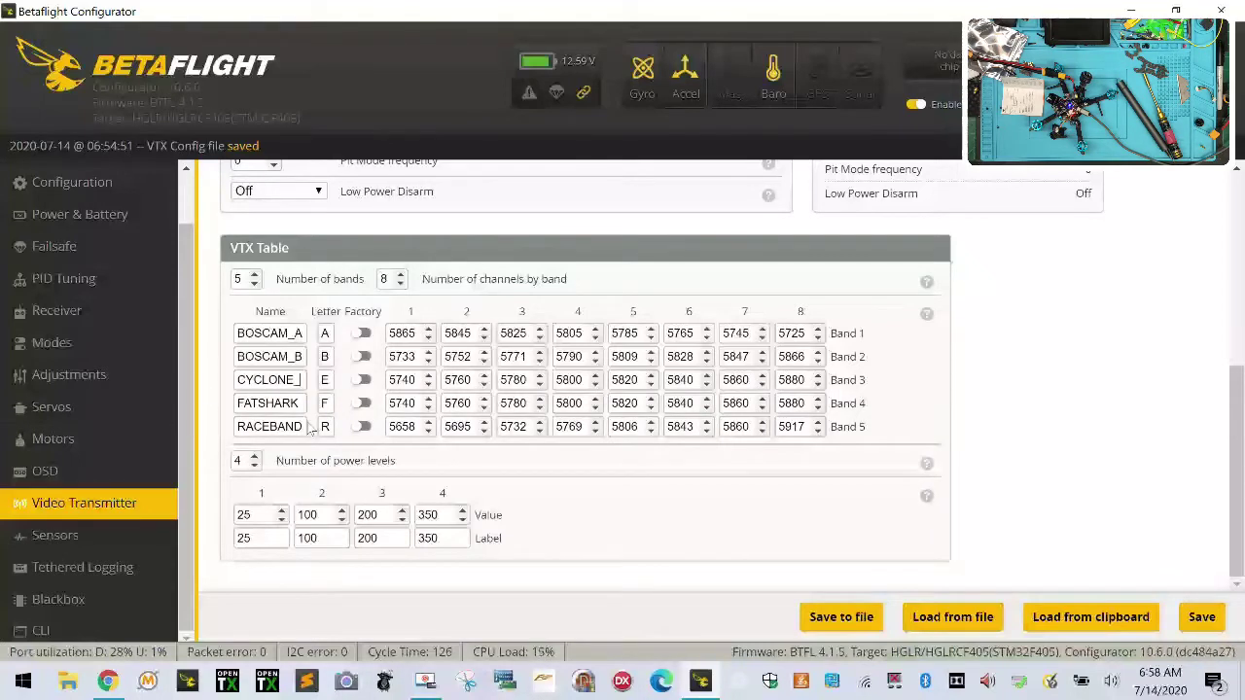
pyautogui.press('Tab')
pyautogui.press('Tab')
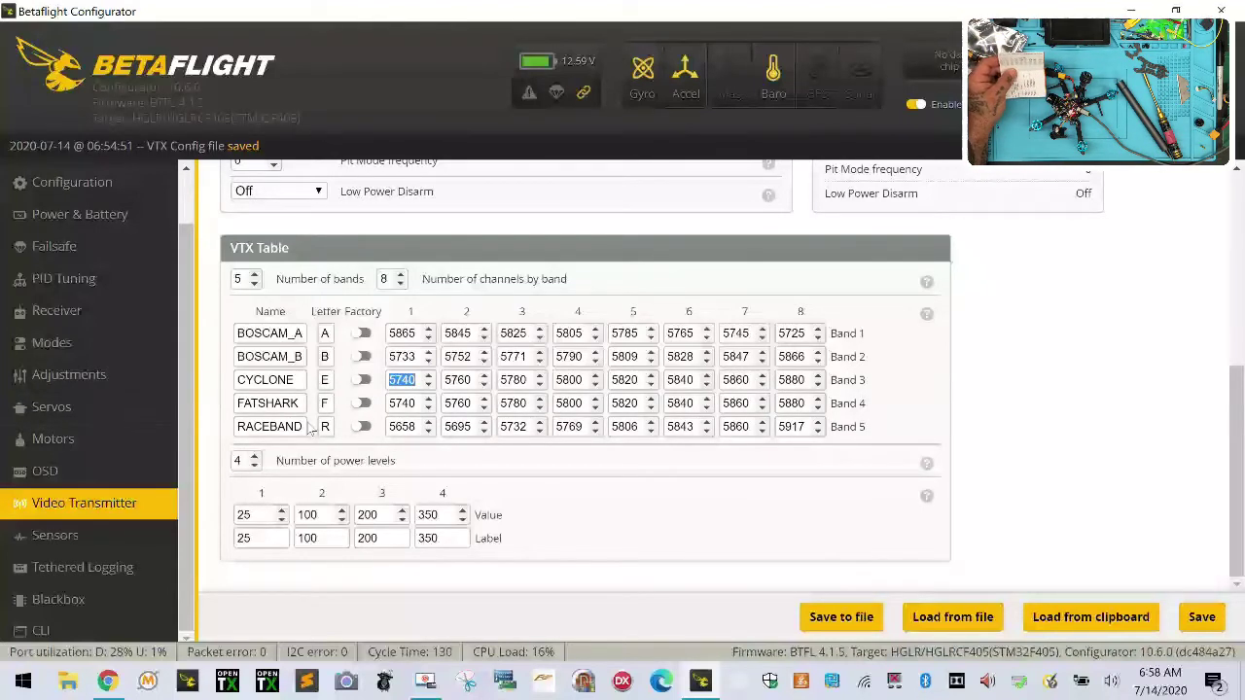
pyautogui.write('5685')
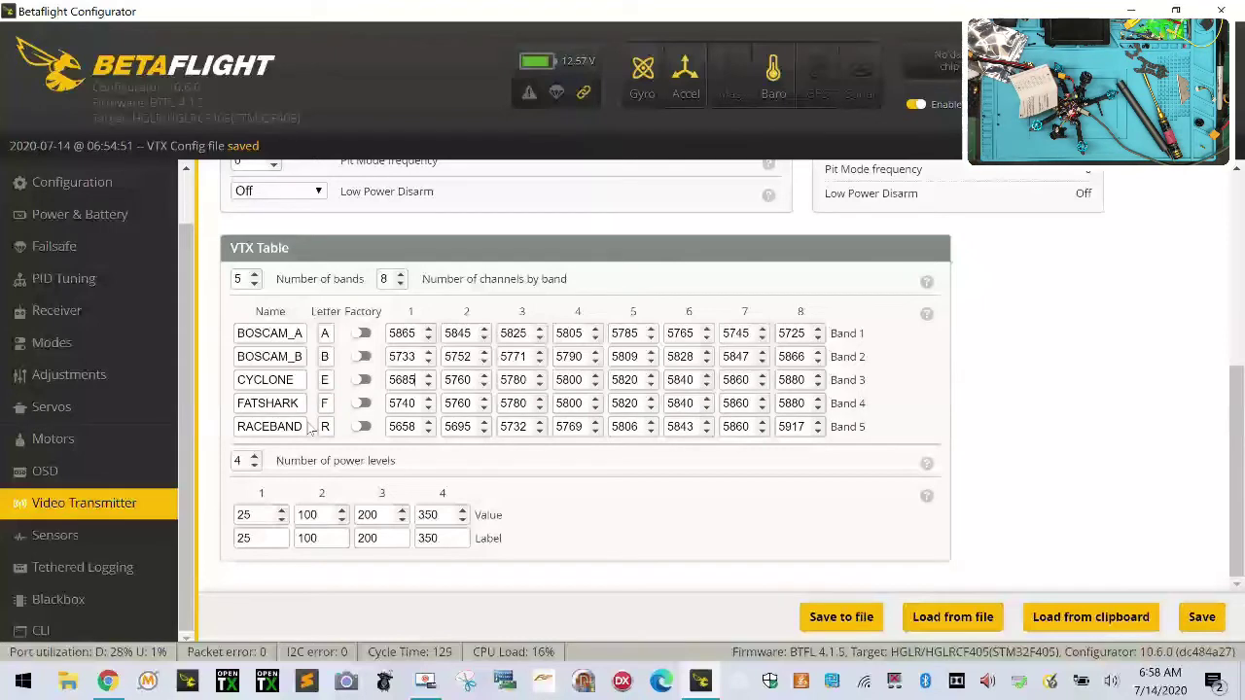
pyautogui.hotkey('shift', 'Tab')
pyautogui.write('5')
# Step: Enter Band 3's channel 1-3 frequencies as 5705, 5685 and 5665
pyautogui.press('Tab')
pyautogui.write('5685')
pyautogui.press('Tab')
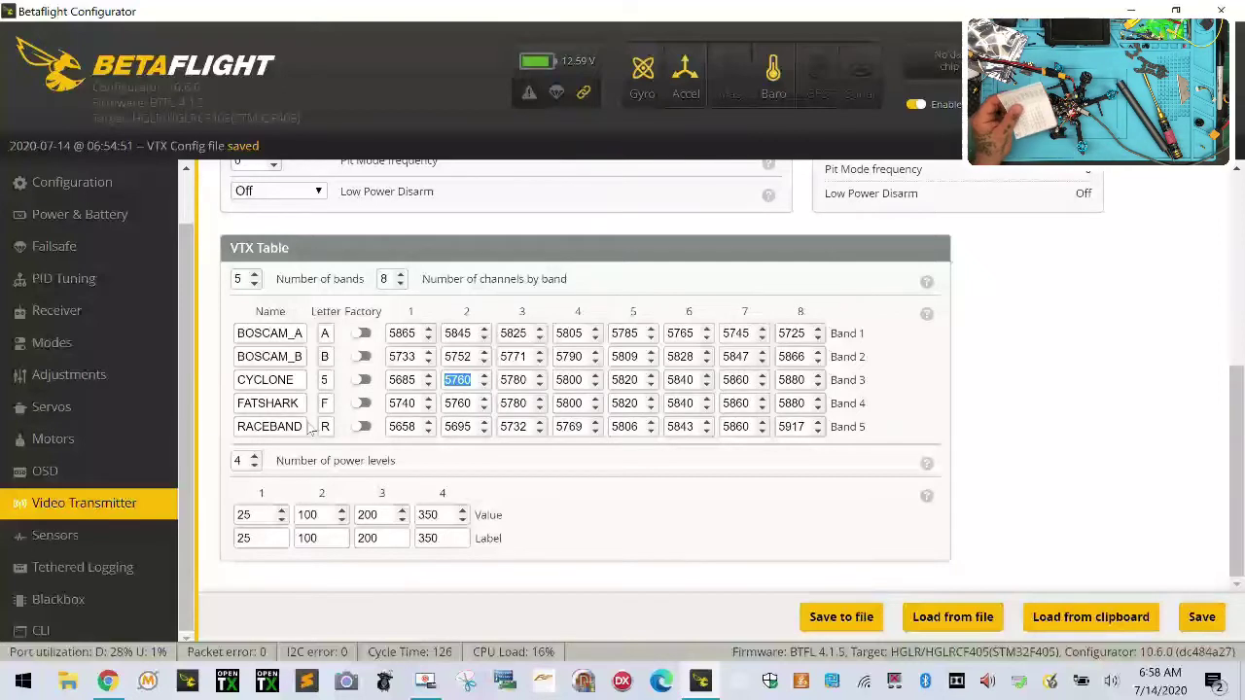
pyautogui.hotkey('shift', 'Tab')
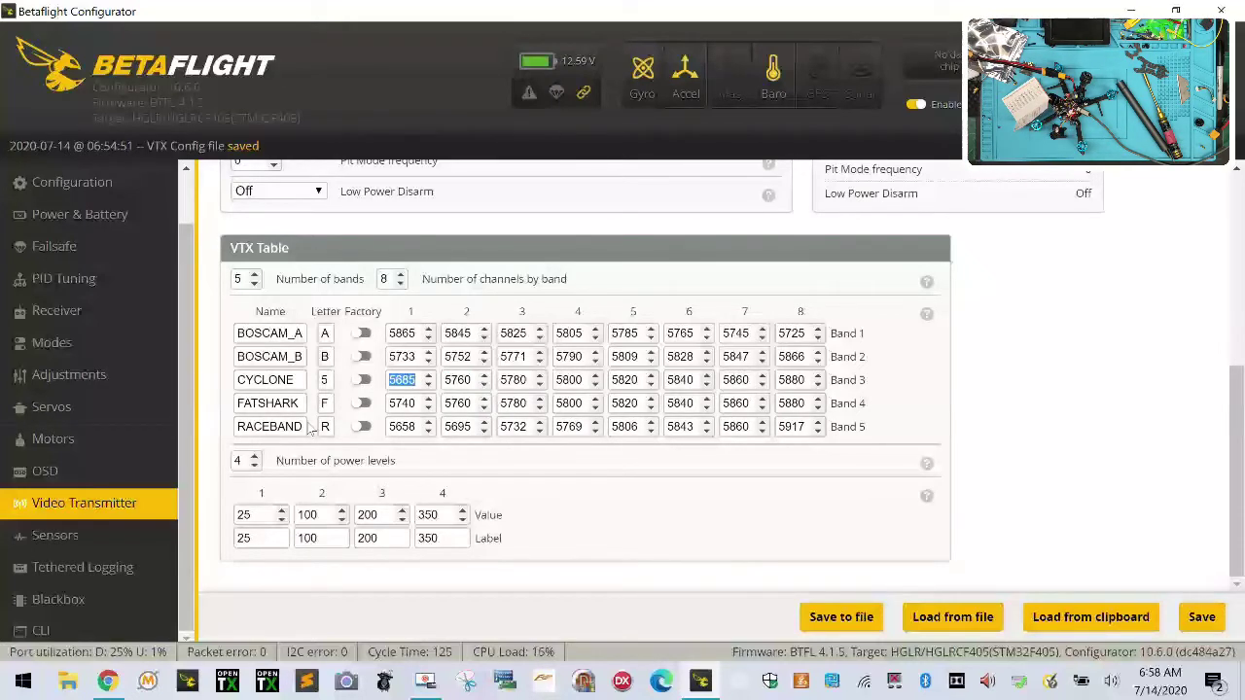
pyautogui.write('5705')
pyautogui.press('Tab')
pyautogui.write('5685')
pyautogui.press('Tab')
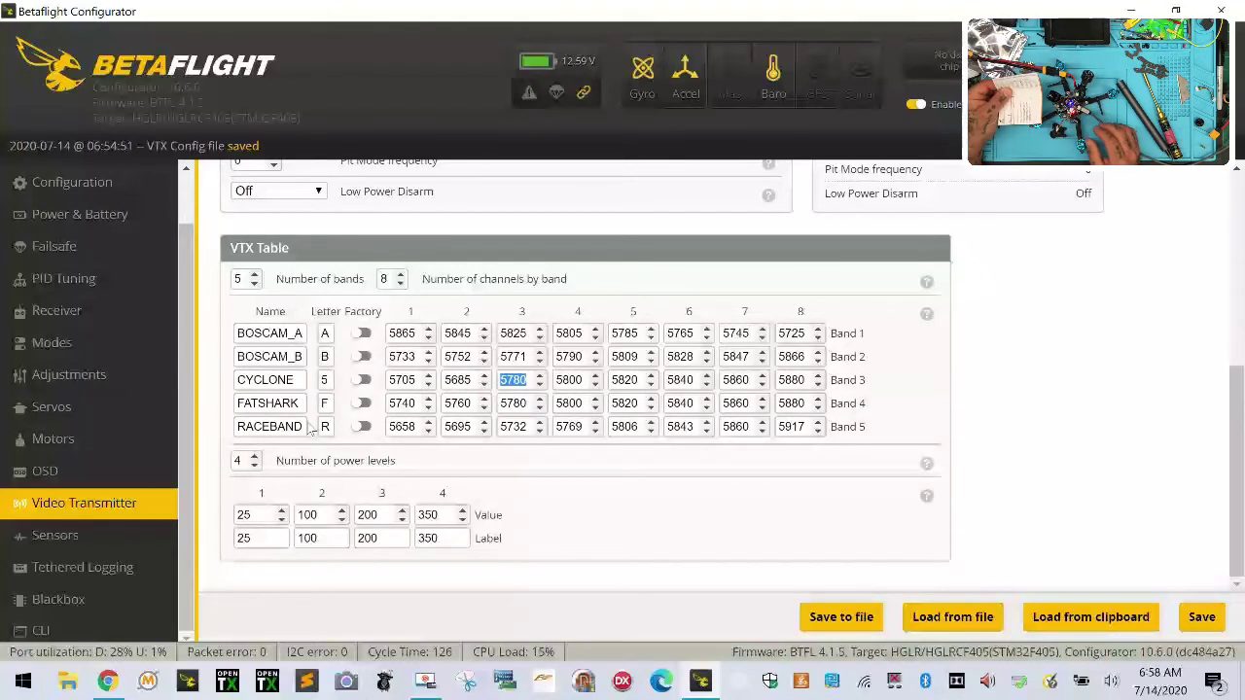
pyautogui.write('5665')
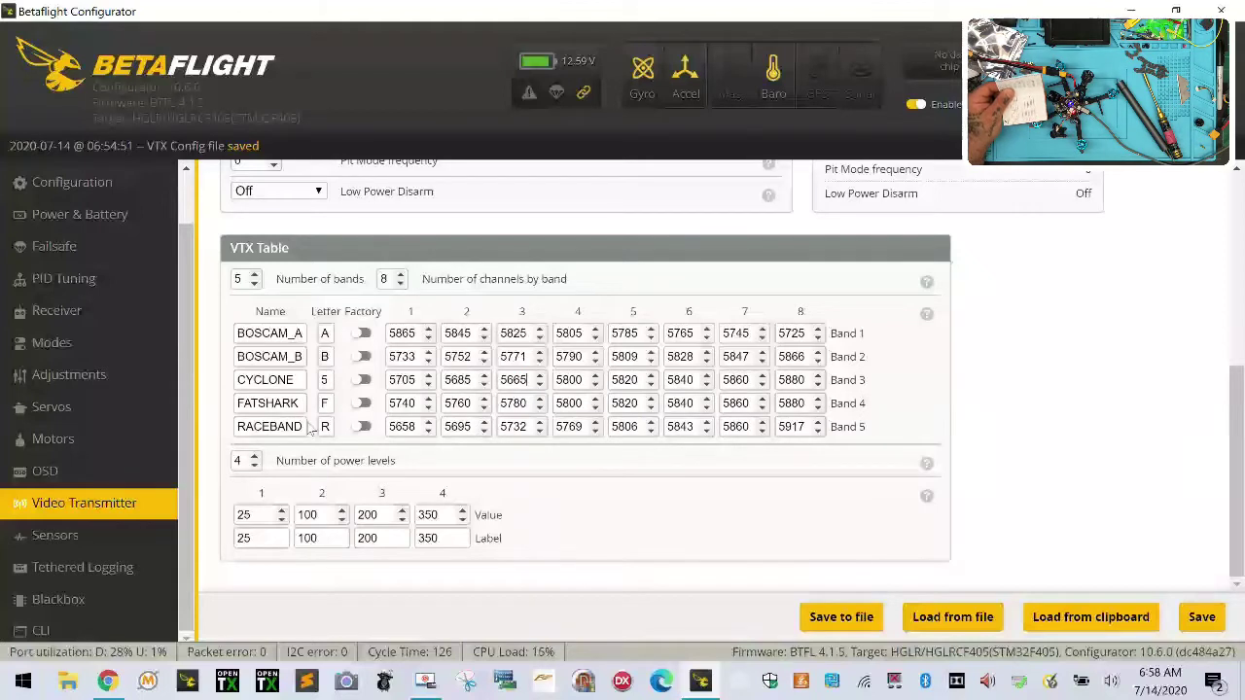
pyautogui.press('Tab')
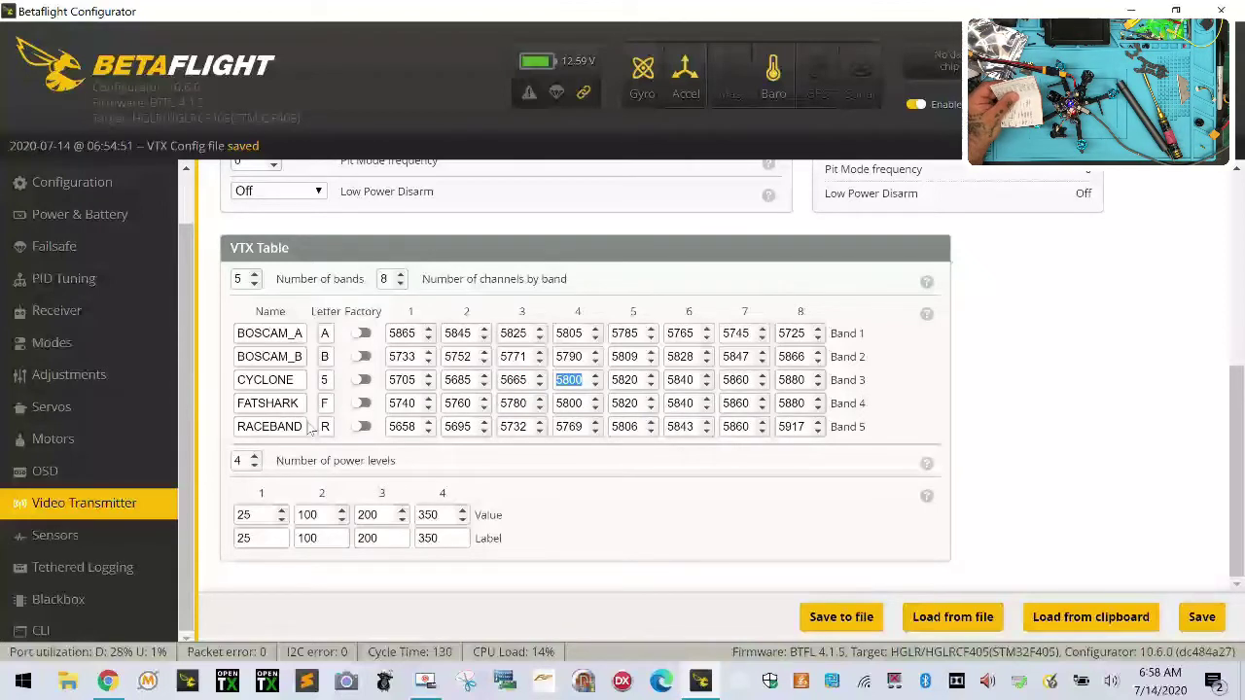
pyautogui.write('5885')
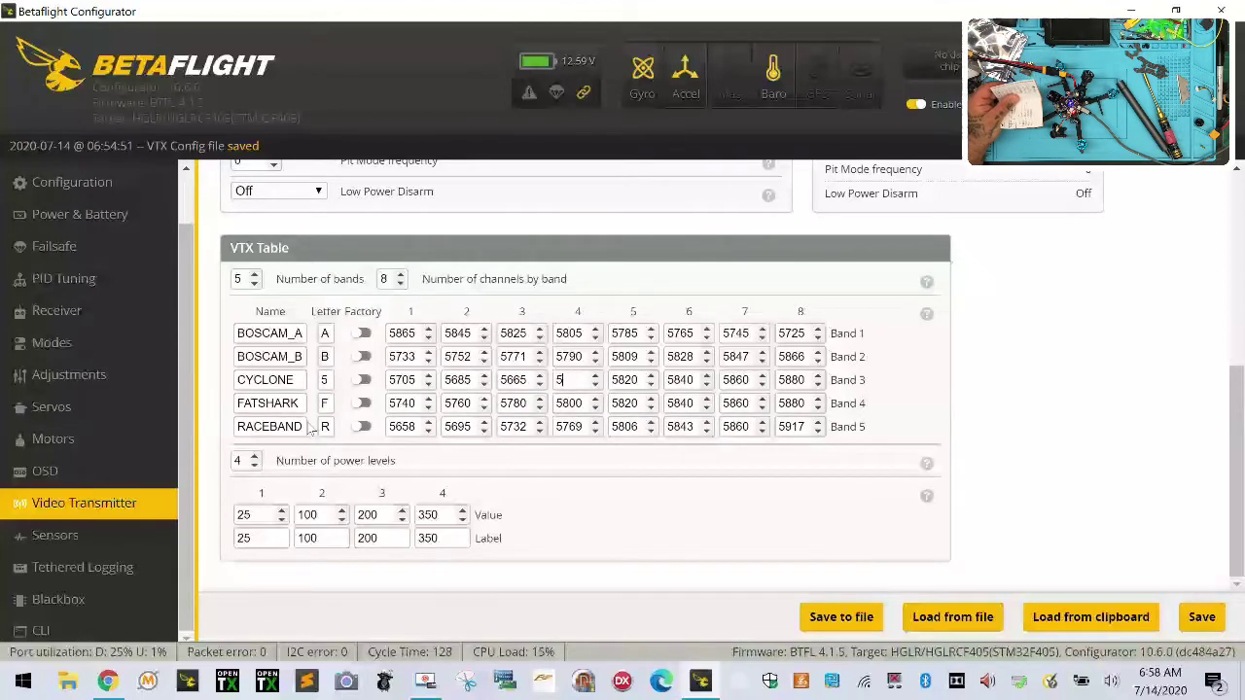
pyautogui.press('Tab')
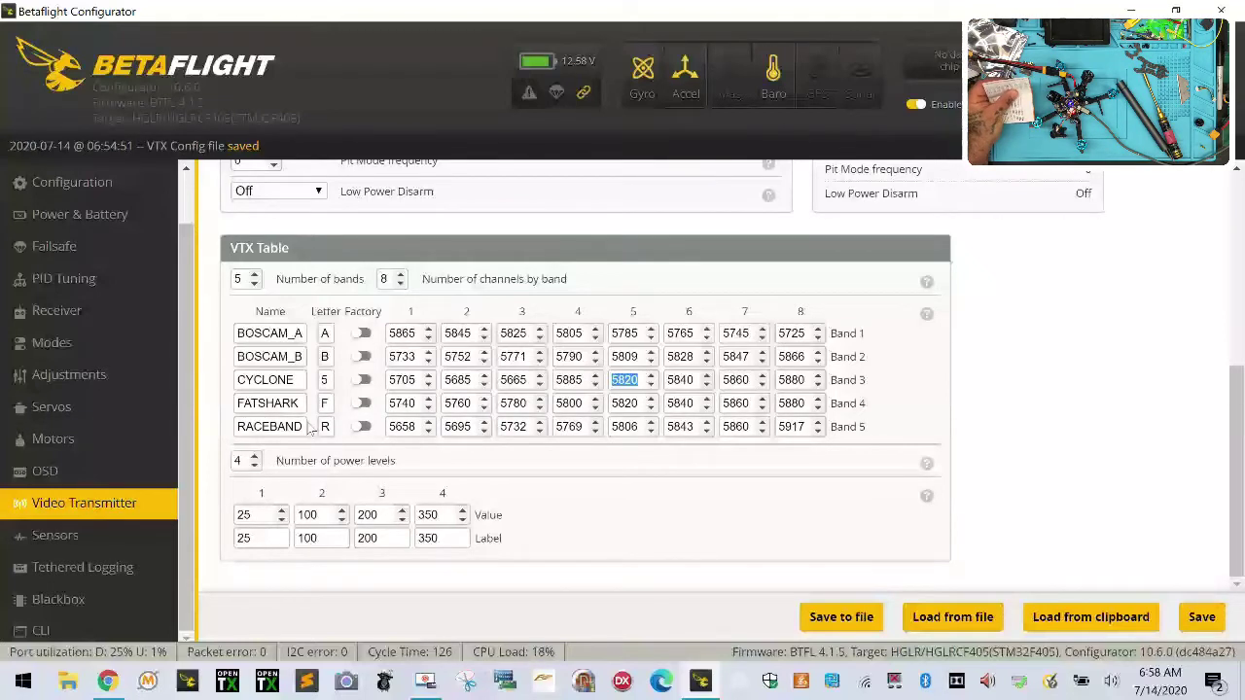
pyautogui.write('5905')
pyautogui.press('Tab')
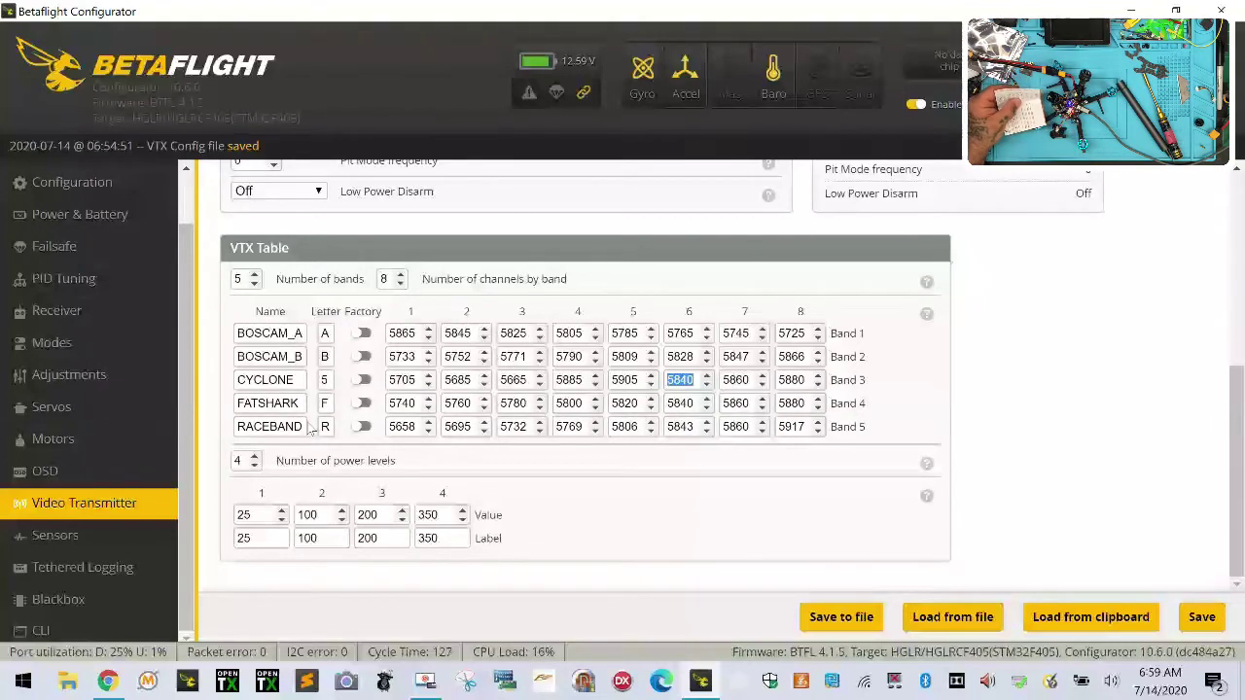
# Step: Set Band 3's channels 4-8 to 5665, 5885, 5905, 5905 and 5905
pyautogui.hotkey('shift', 'Tab')
pyautogui.hotkey('shift', 'Tab')
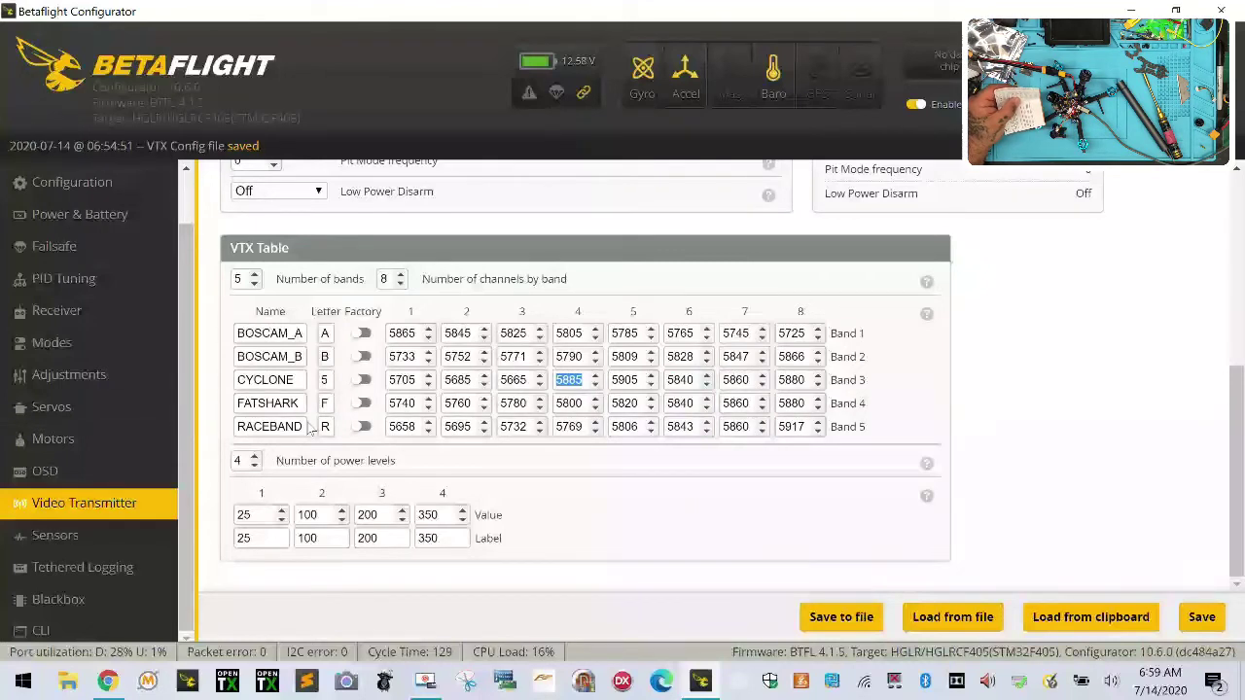
pyautogui.write('5665')
pyautogui.press('Tab')
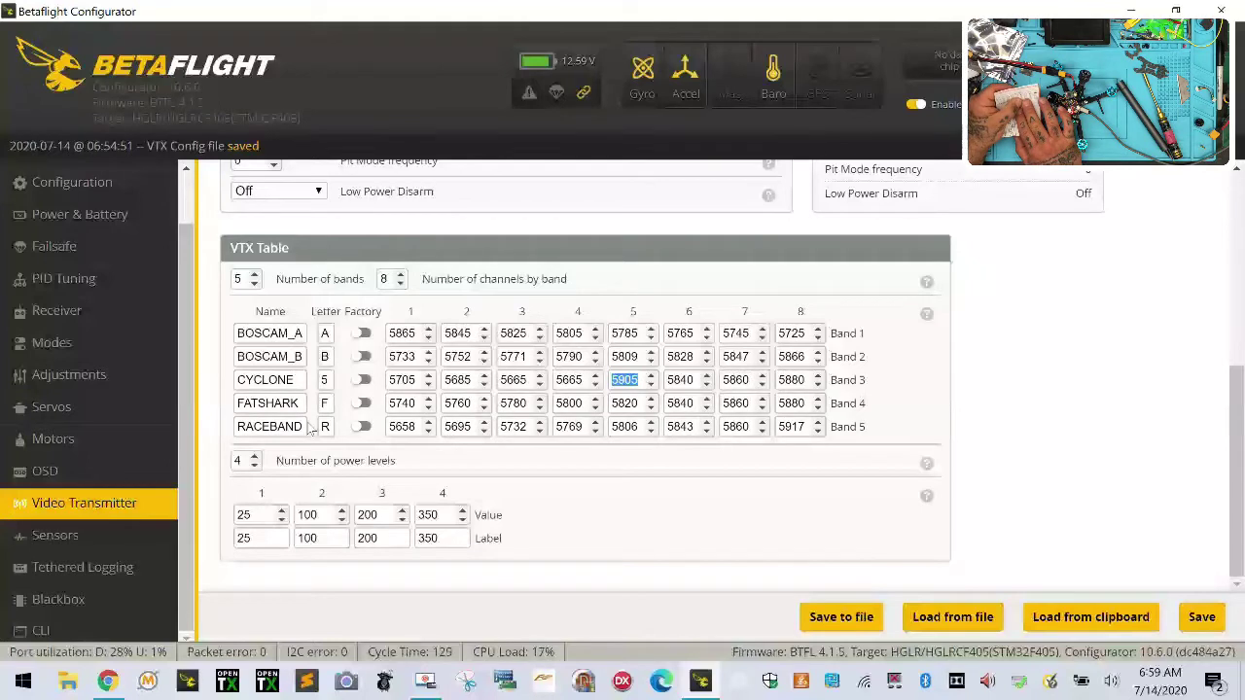
pyautogui.write('5885')
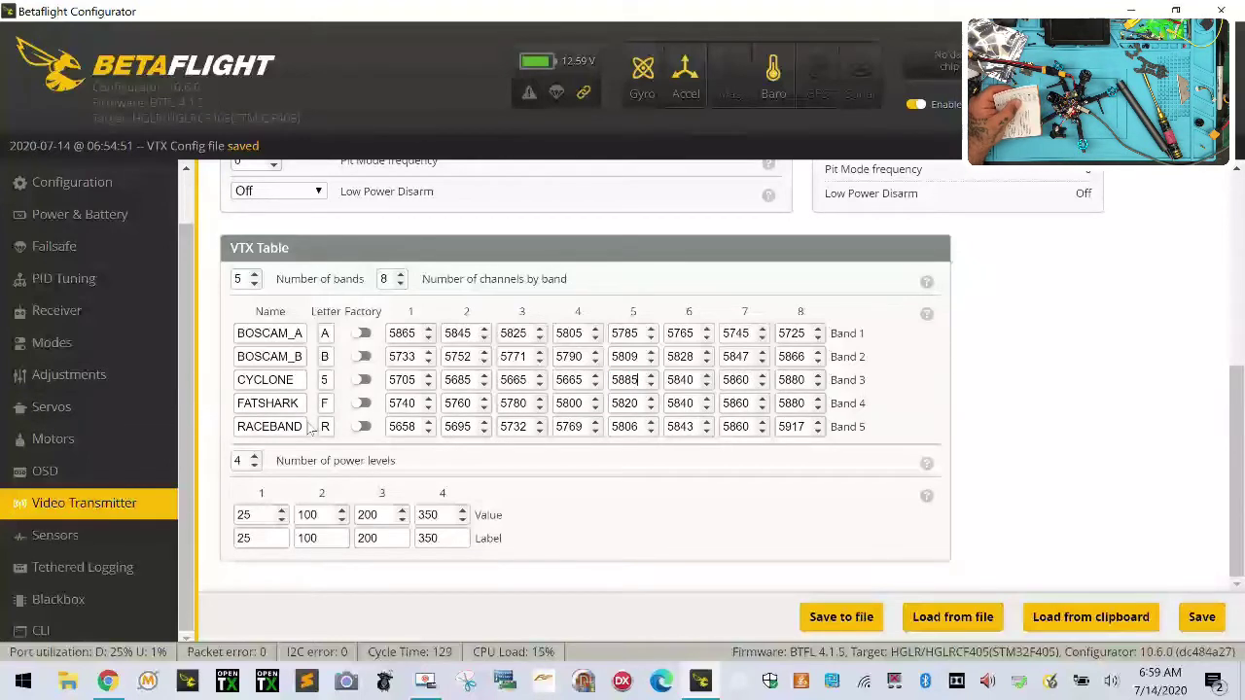
pyautogui.press('Tab')
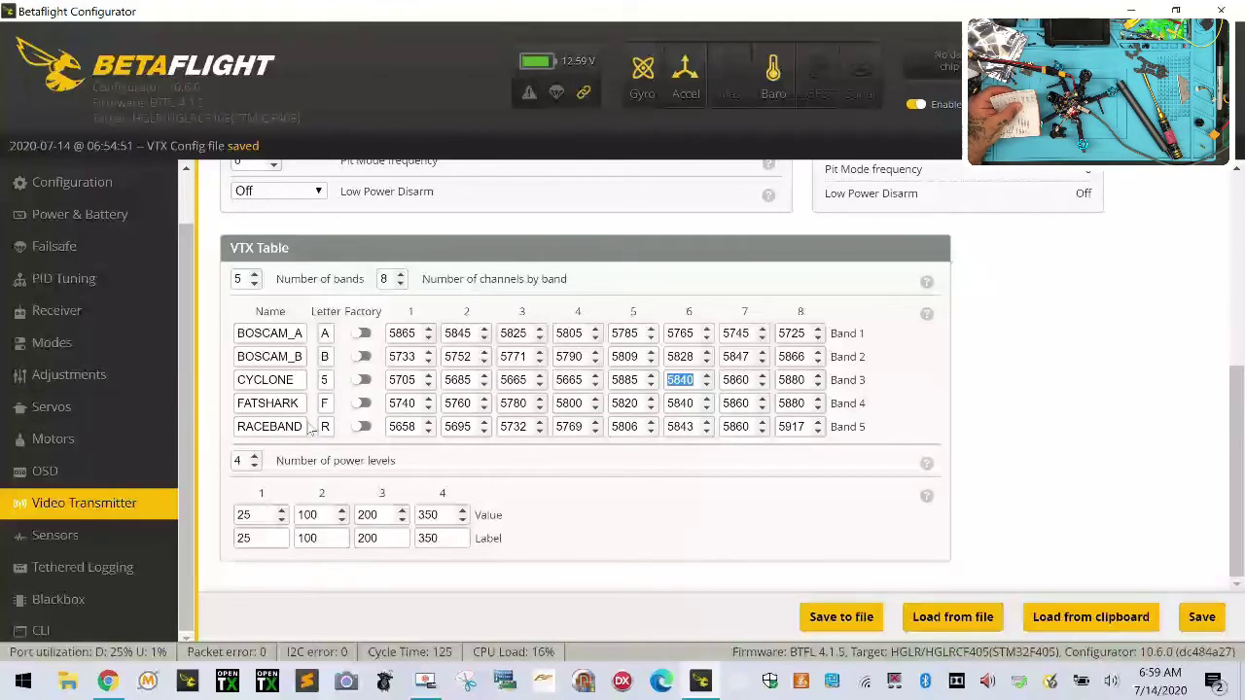
pyautogui.write('4')
pyautogui.write('5')
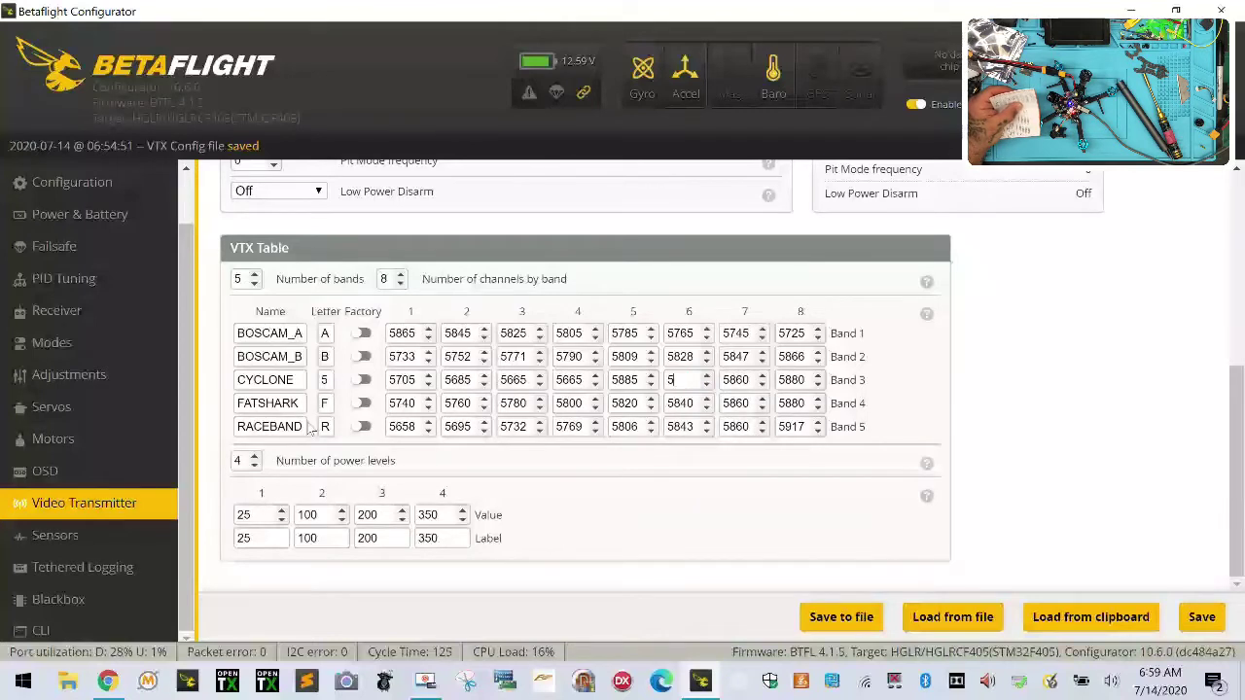
pyautogui.write('999')
pyautogui.press('Tab')
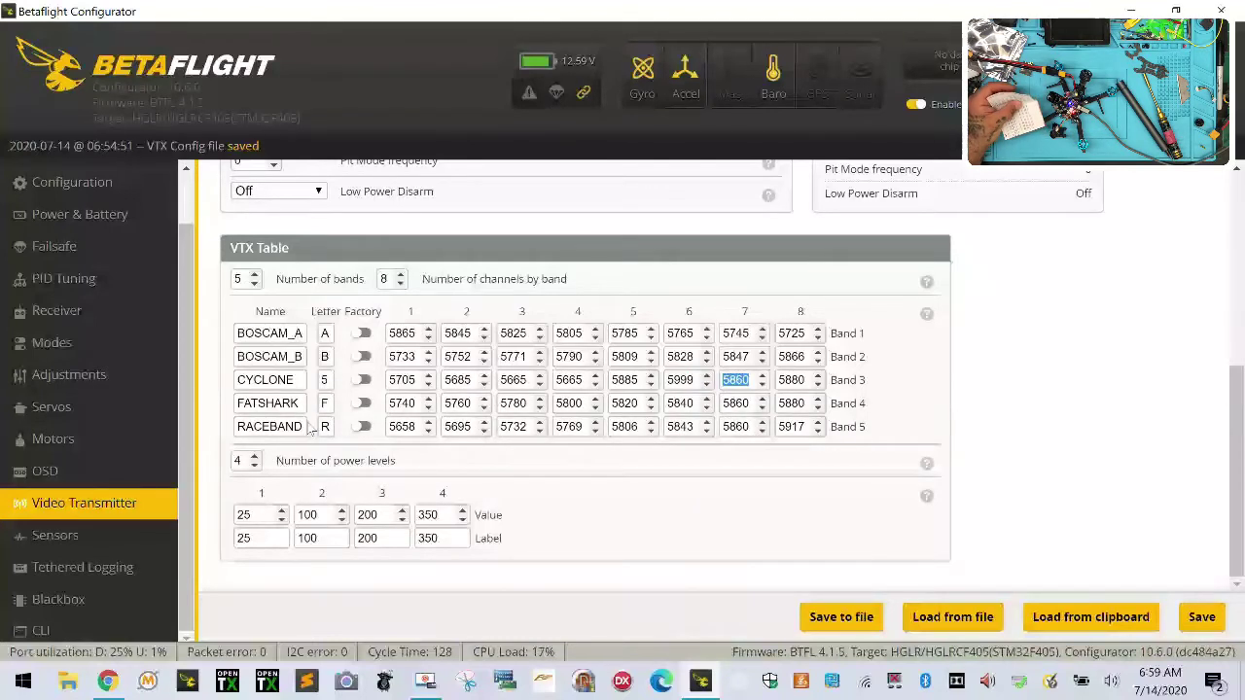
pyautogui.hotkey('shift', 'Tab')
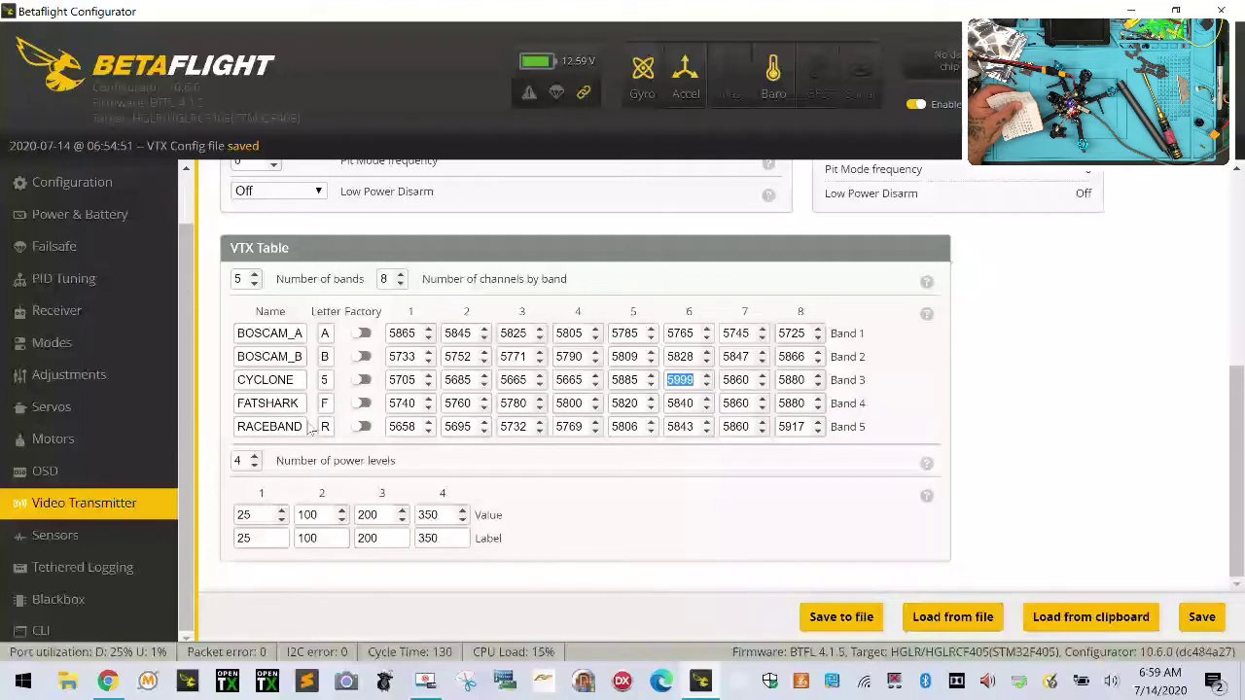
pyautogui.write('5905')
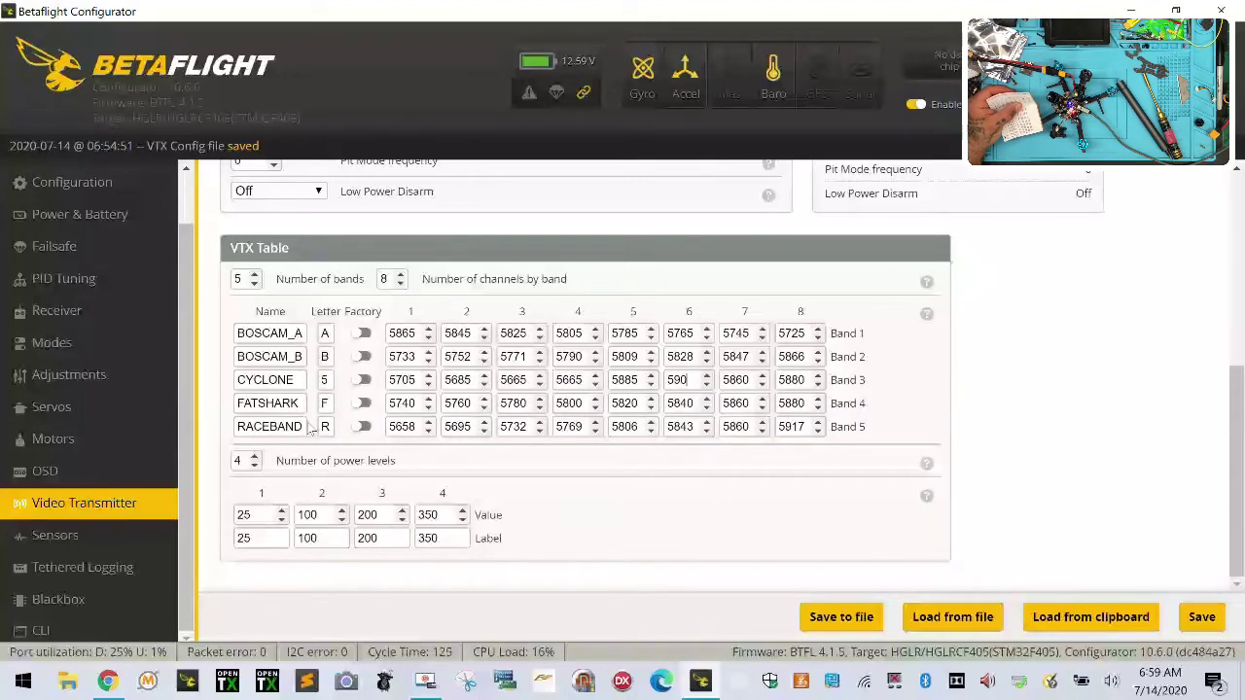
pyautogui.press('Tab')
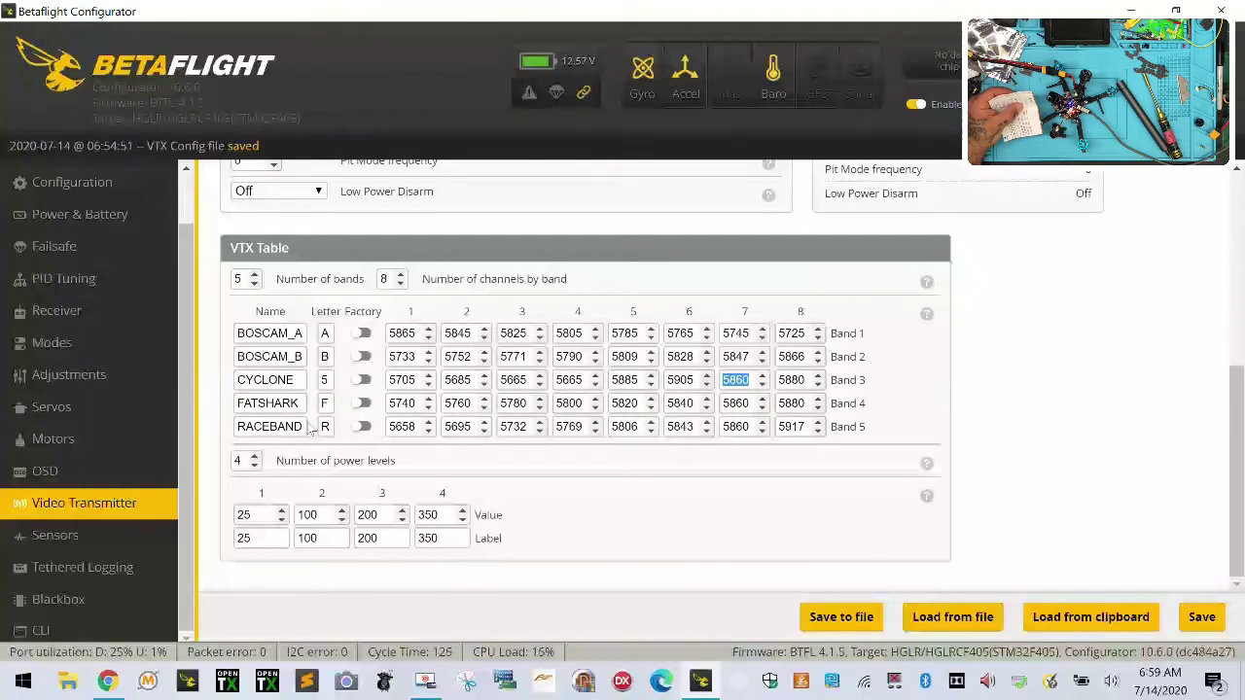
pyautogui.write('5905')
pyautogui.press('Tab')
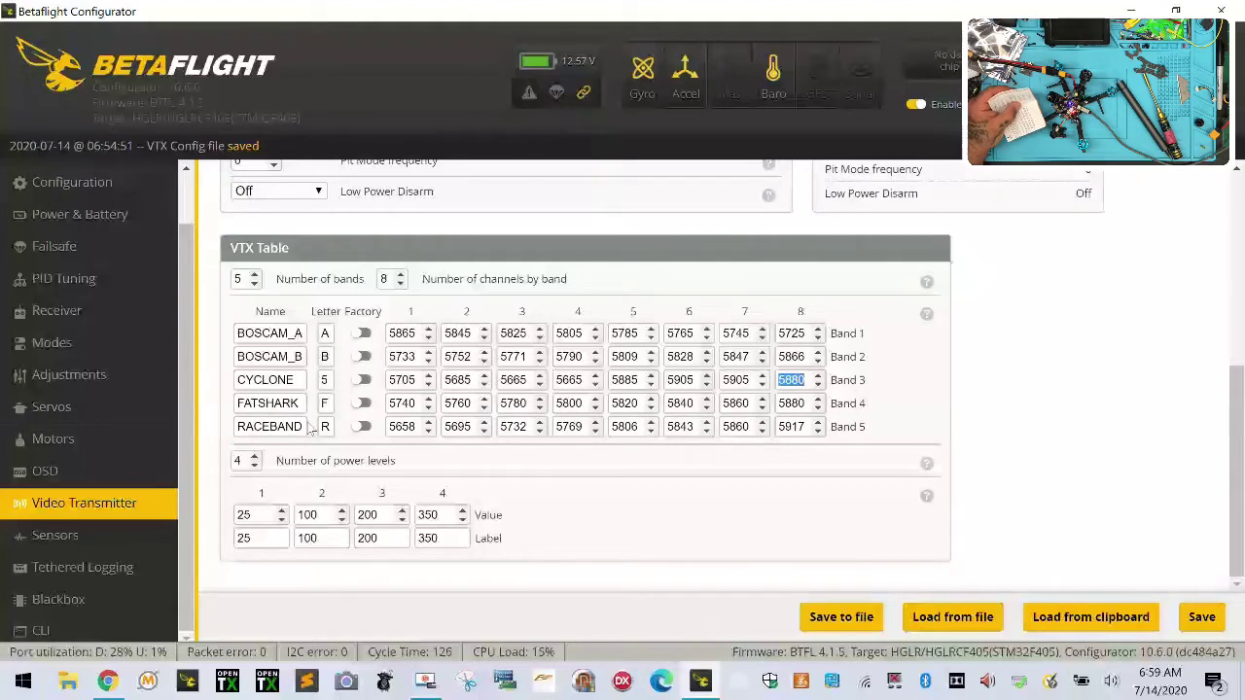
pyautogui.write('5905')
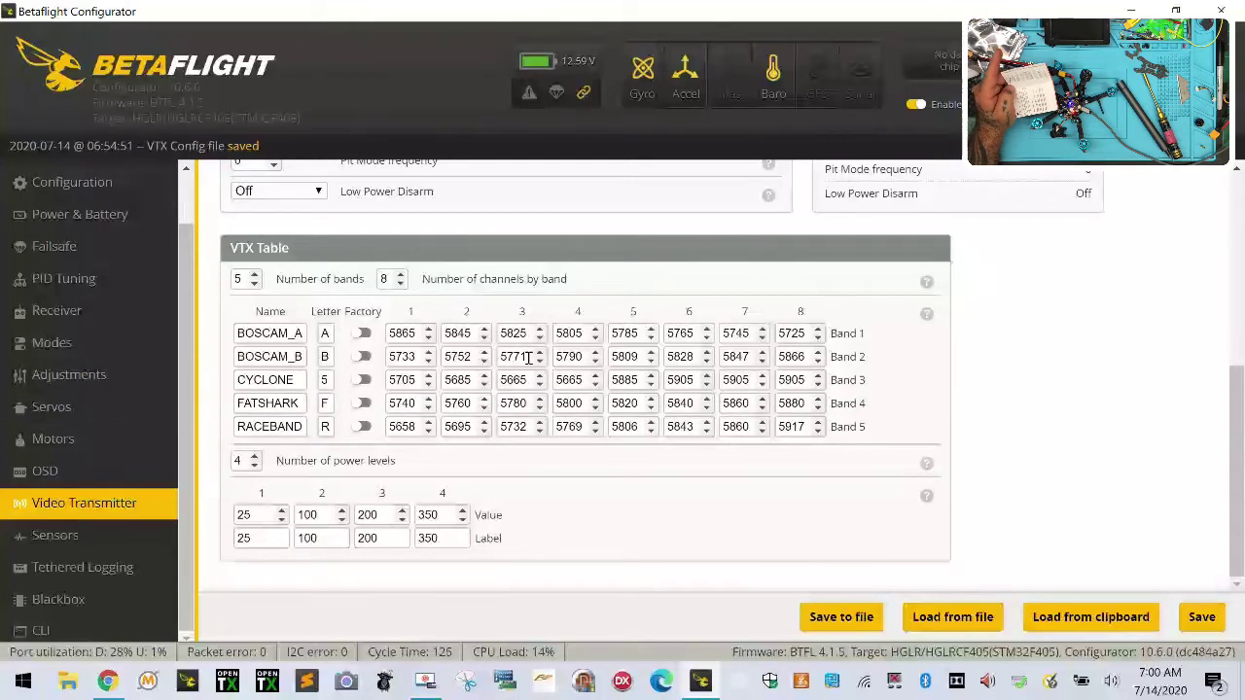
# Step: Add a fifth power level labelled PIT and save the VTX table to the flight controller
pyautogui.click(1210, 619)
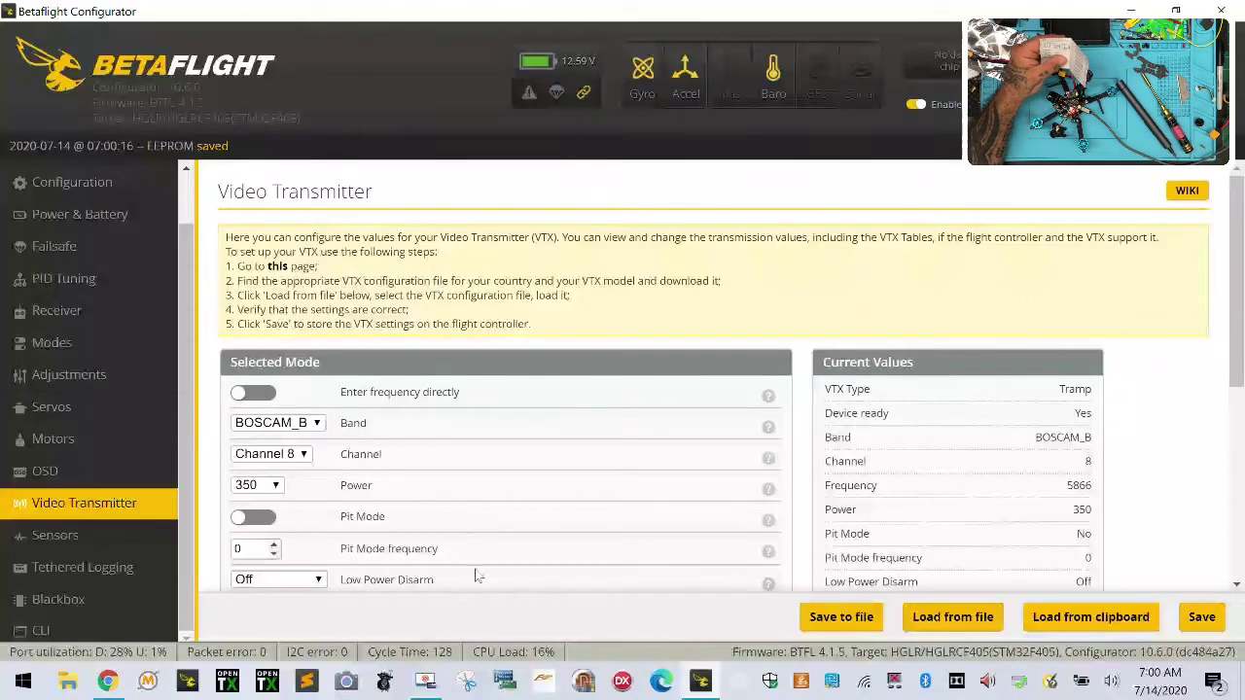
pyautogui.scroll(-4, 475, 579)
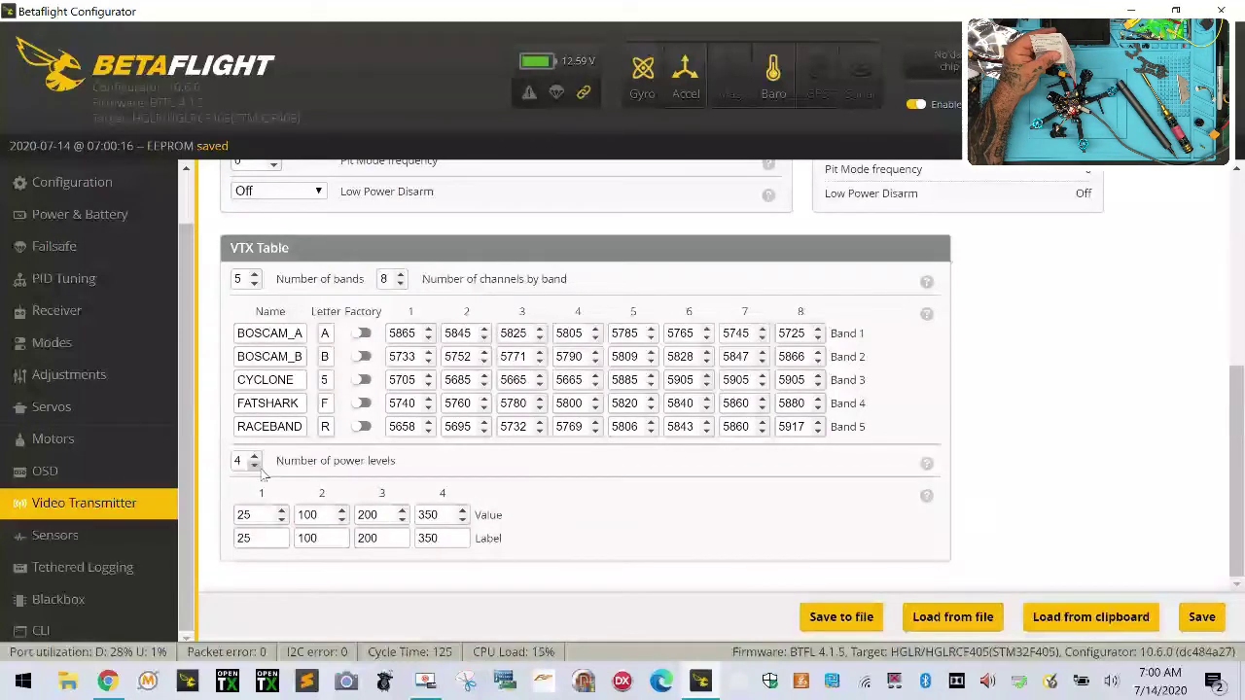
pyautogui.click(254, 468)
pyautogui.click(254, 457)
pyautogui.click(253, 457)
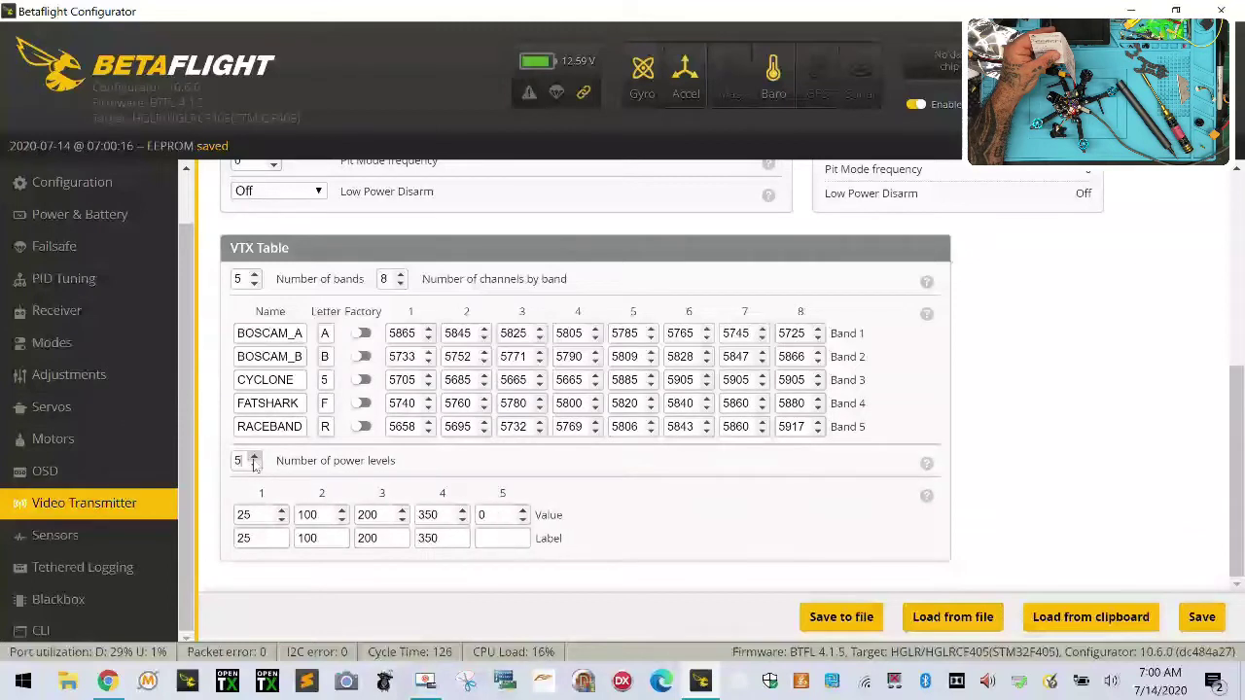
pyautogui.click(508, 538)
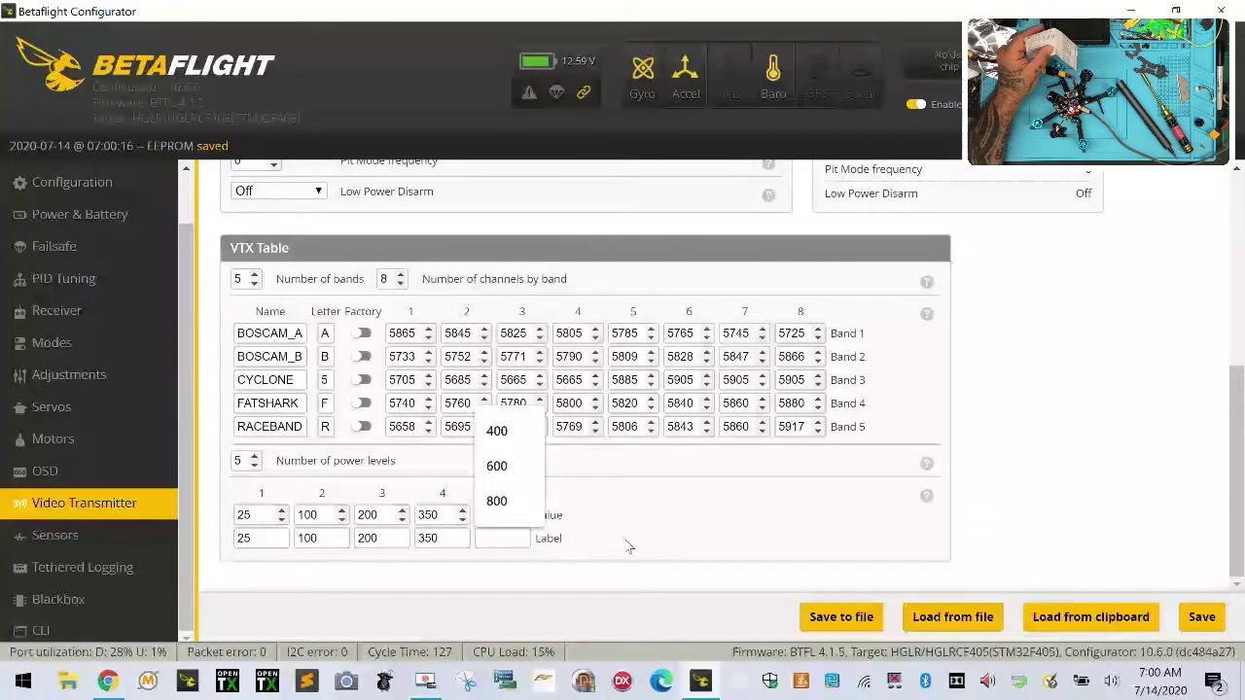
pyautogui.write('PIT')
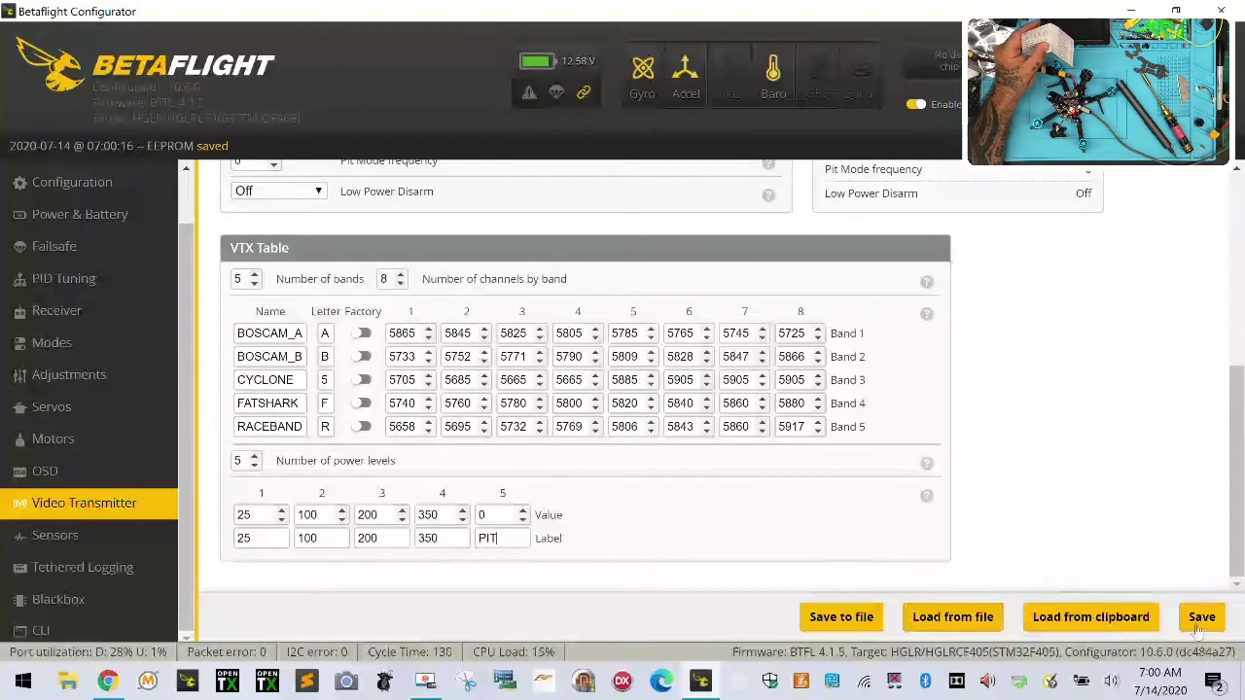
pyautogui.click(1201, 620)
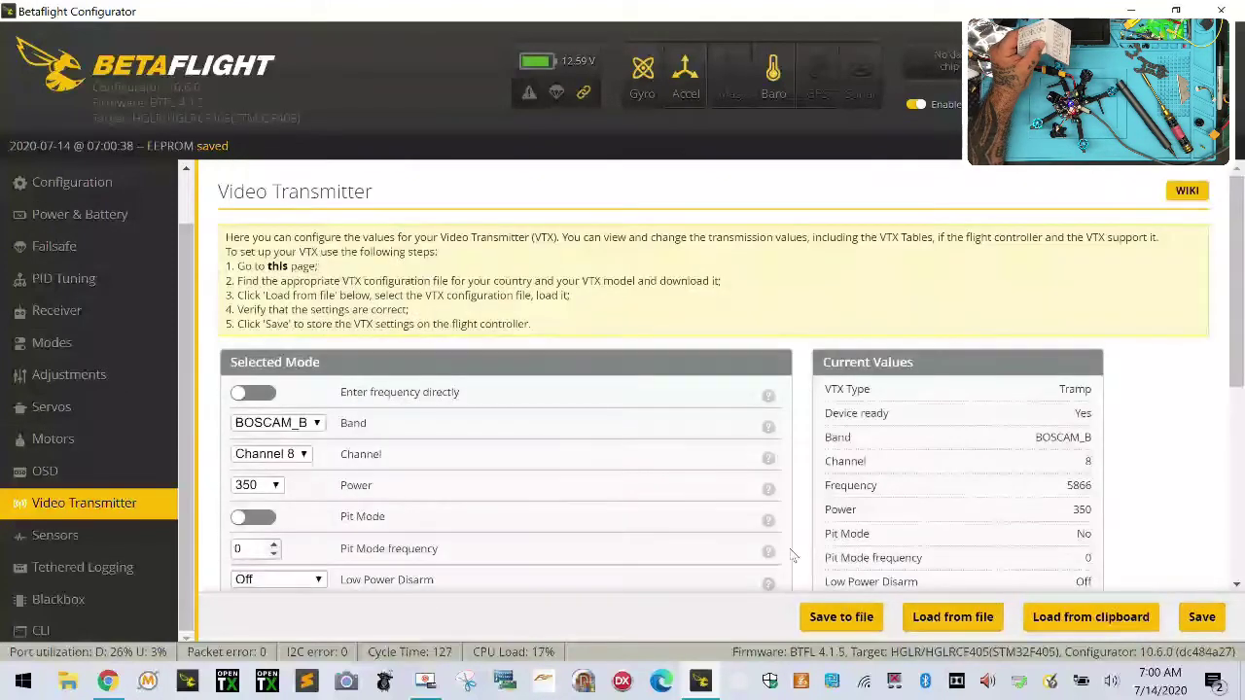
pyautogui.scroll(-2, 799, 583)
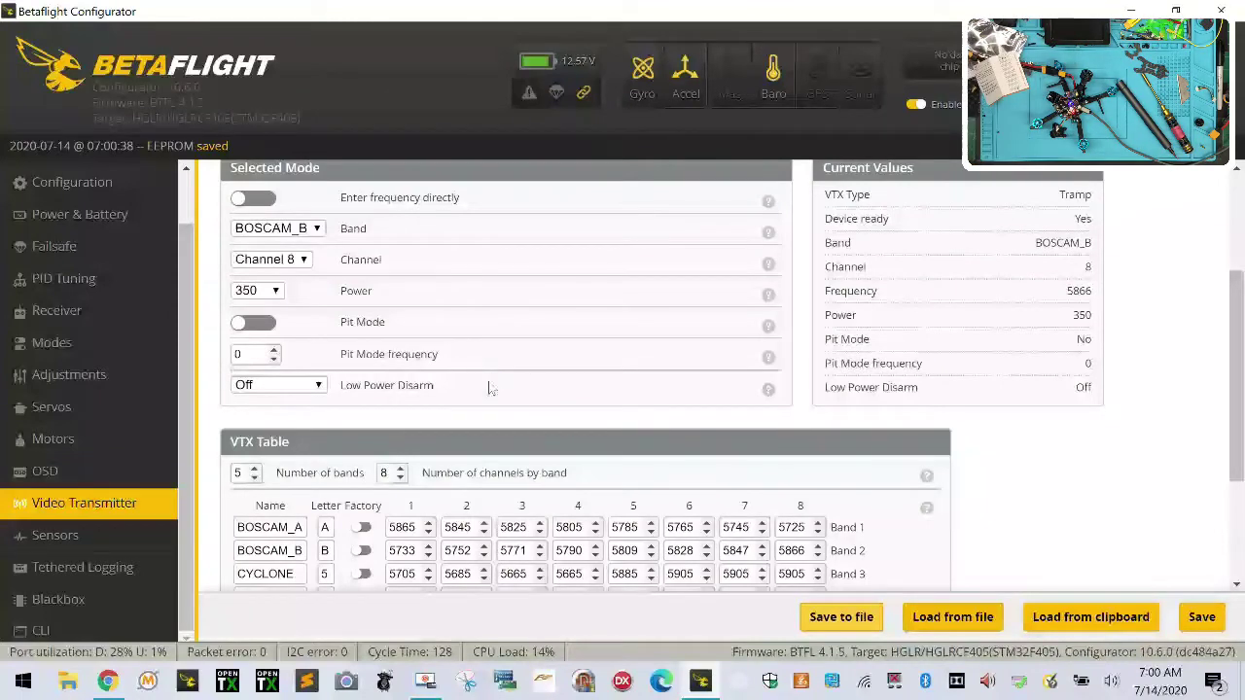
# Step: Export the table as 'hglrc Arrow VTX - Correct Table' and again as 'hglrc fdvtx-mini- table'
pyautogui.write('hglrc')
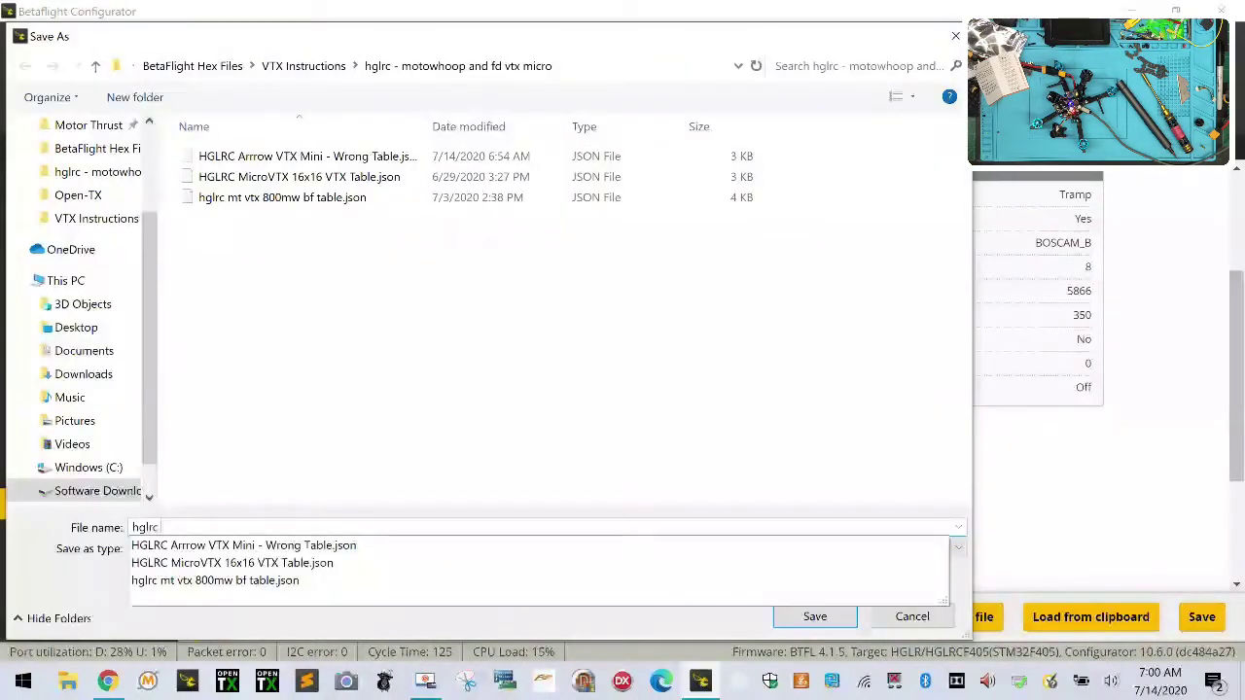
pyautogui.write(' Arro')
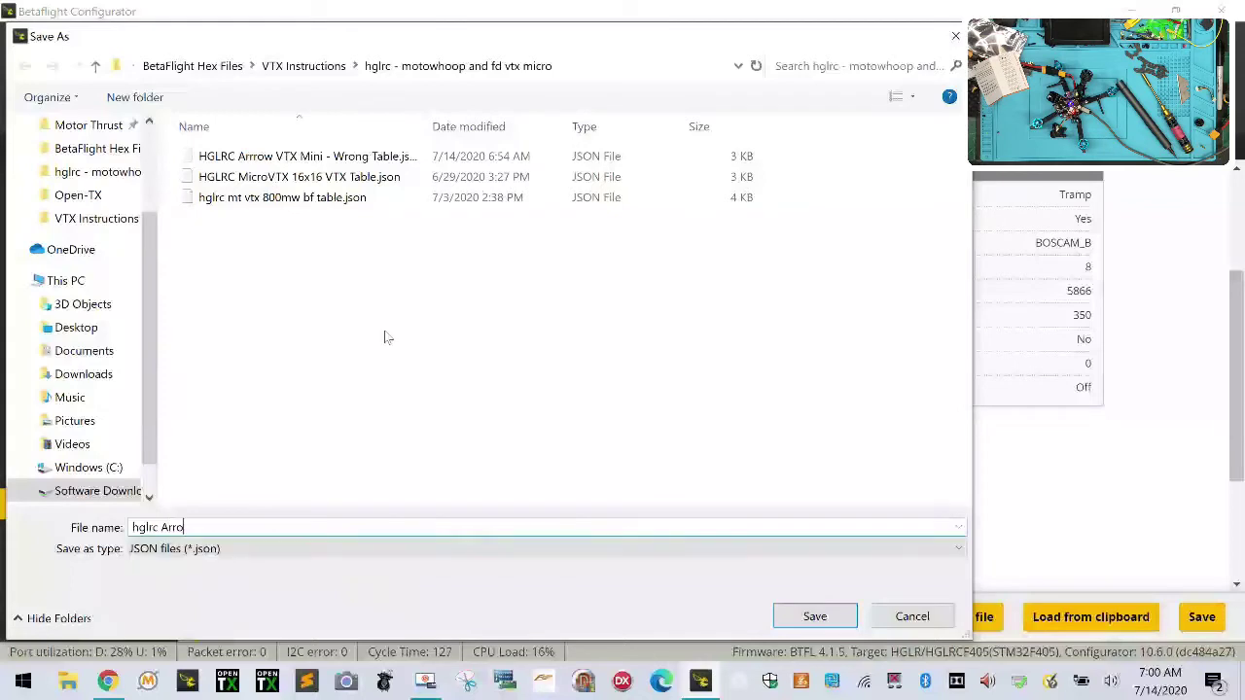
pyautogui.write('w VTX - Correct Table')
pyautogui.press('Return')
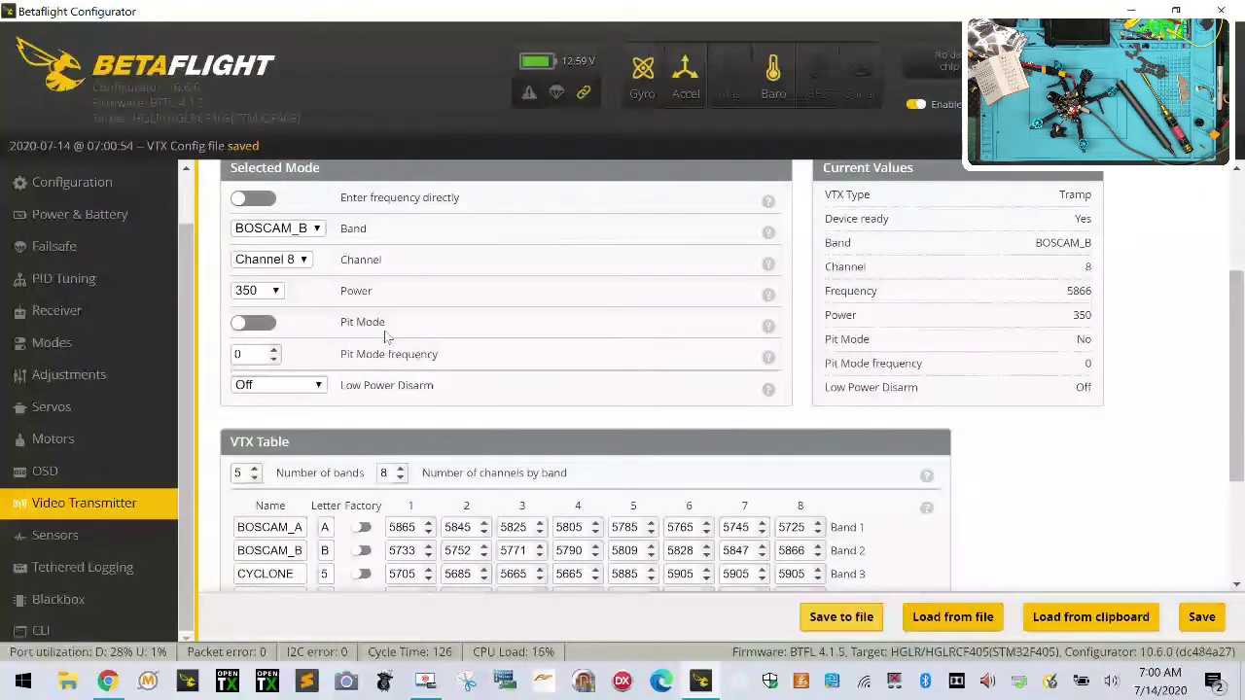
pyautogui.click(842, 618)
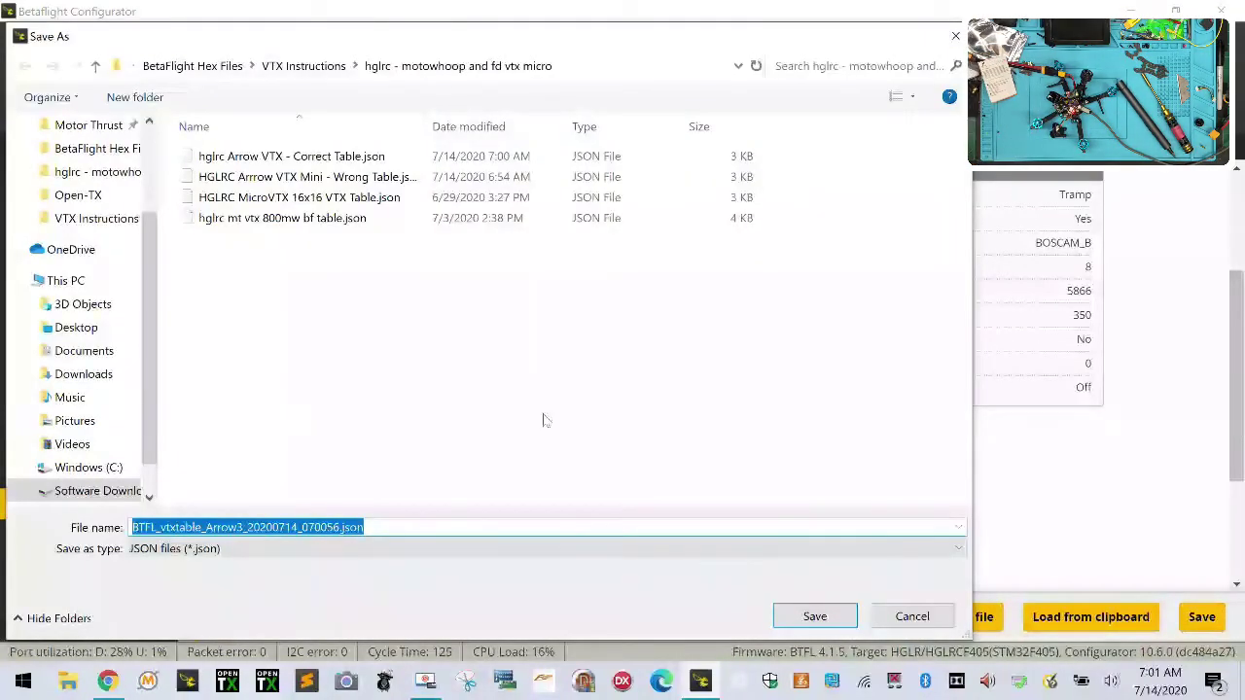
pyautogui.write('hglr')
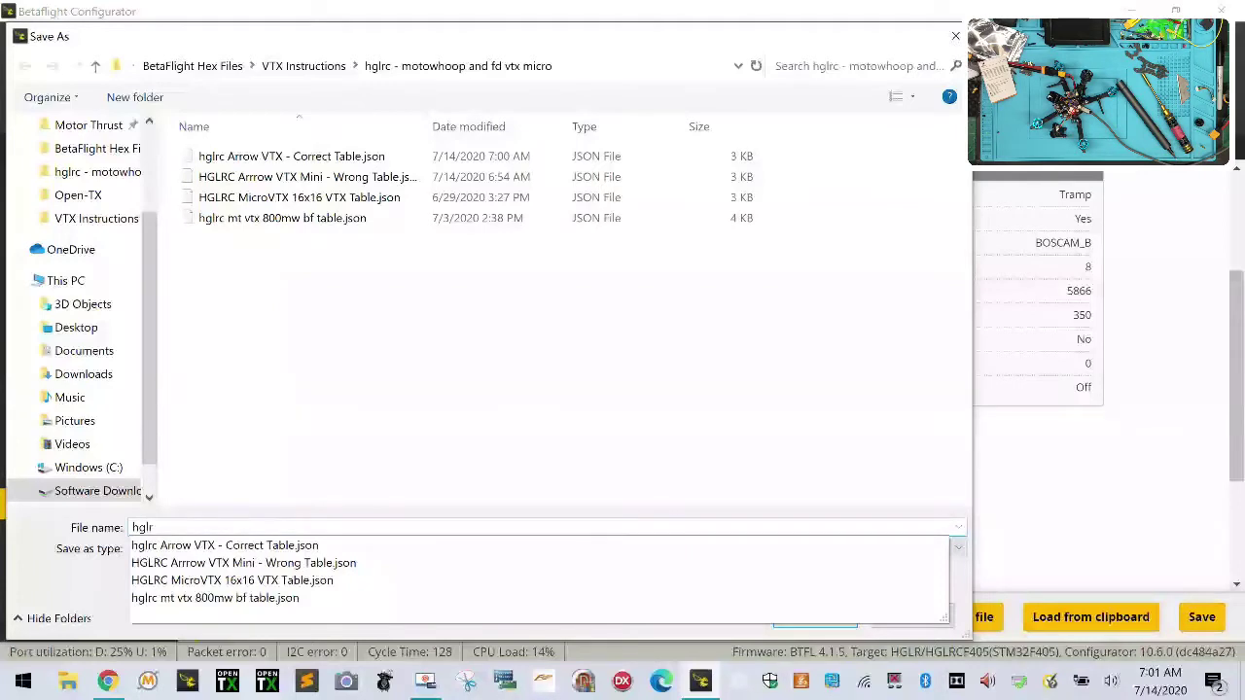
pyautogui.write('c fdvtx-')
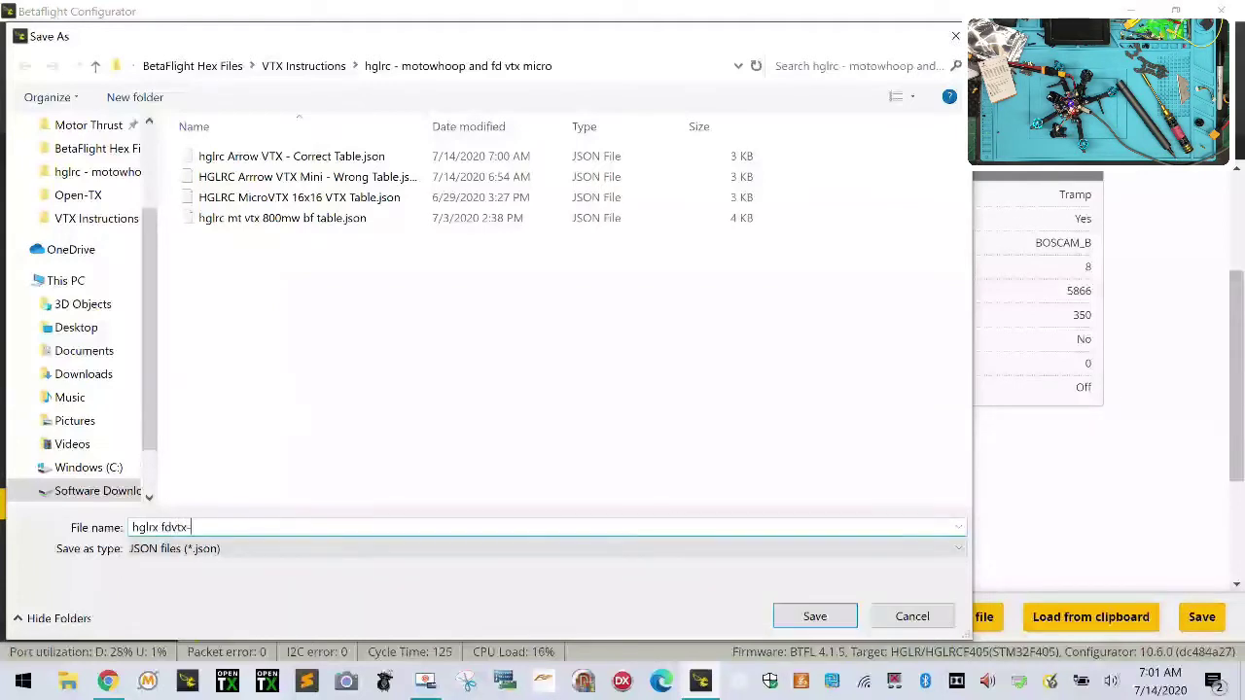
pyautogui.write('mini- tabe')
pyautogui.press('BackSpace')
pyautogui.write('le')
pyautogui.press('Return')
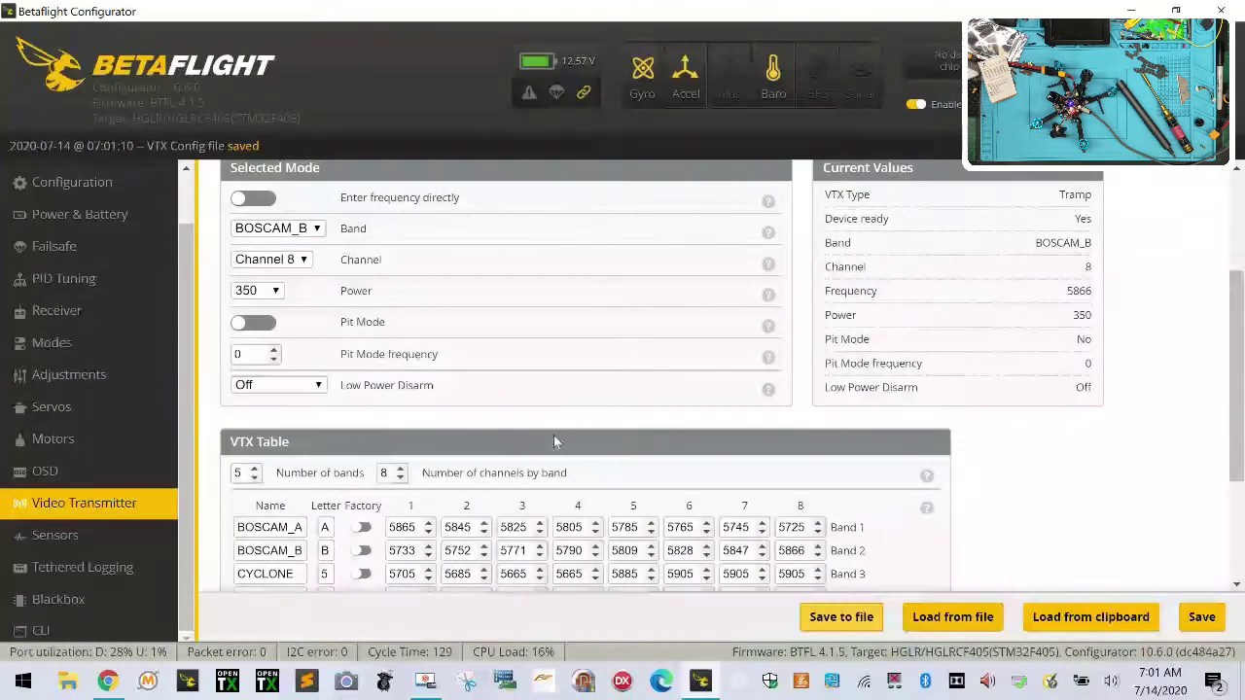
# Step: Switch the VTX to band CYCLONE, channel 2, power 100 and save
pyautogui.click(285, 263)
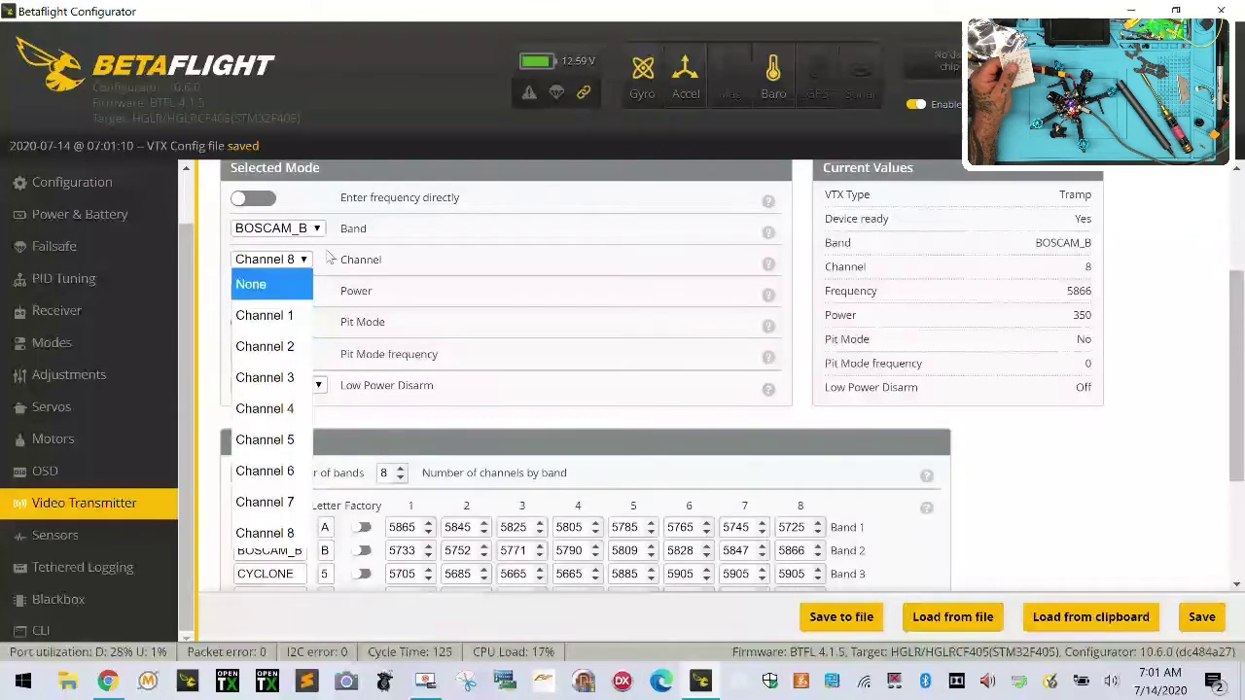
pyautogui.click(282, 228)
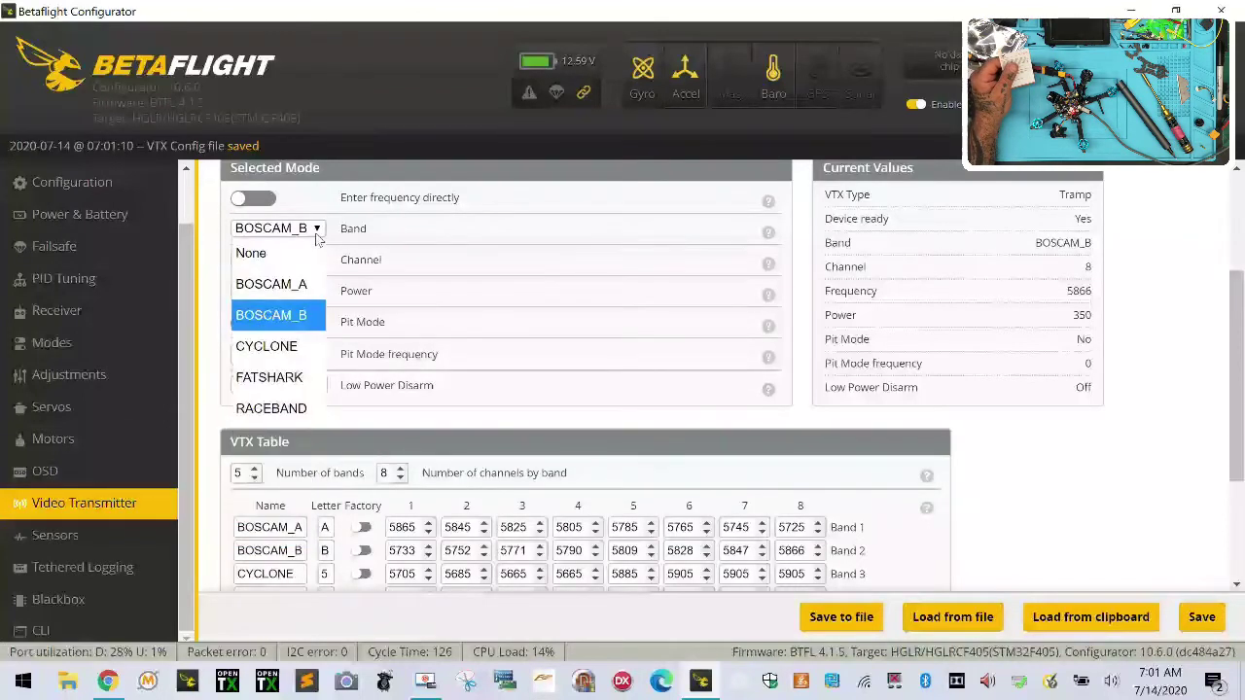
pyautogui.click(270, 354)
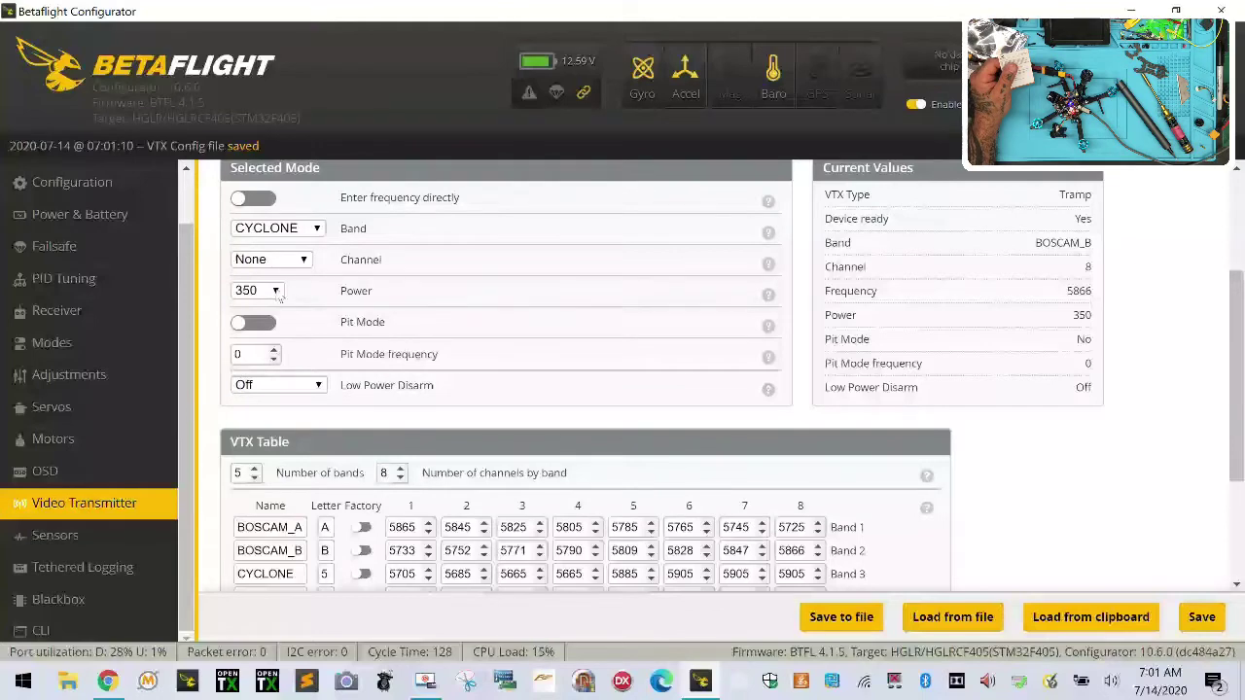
pyautogui.click(258, 291)
pyautogui.click(255, 375)
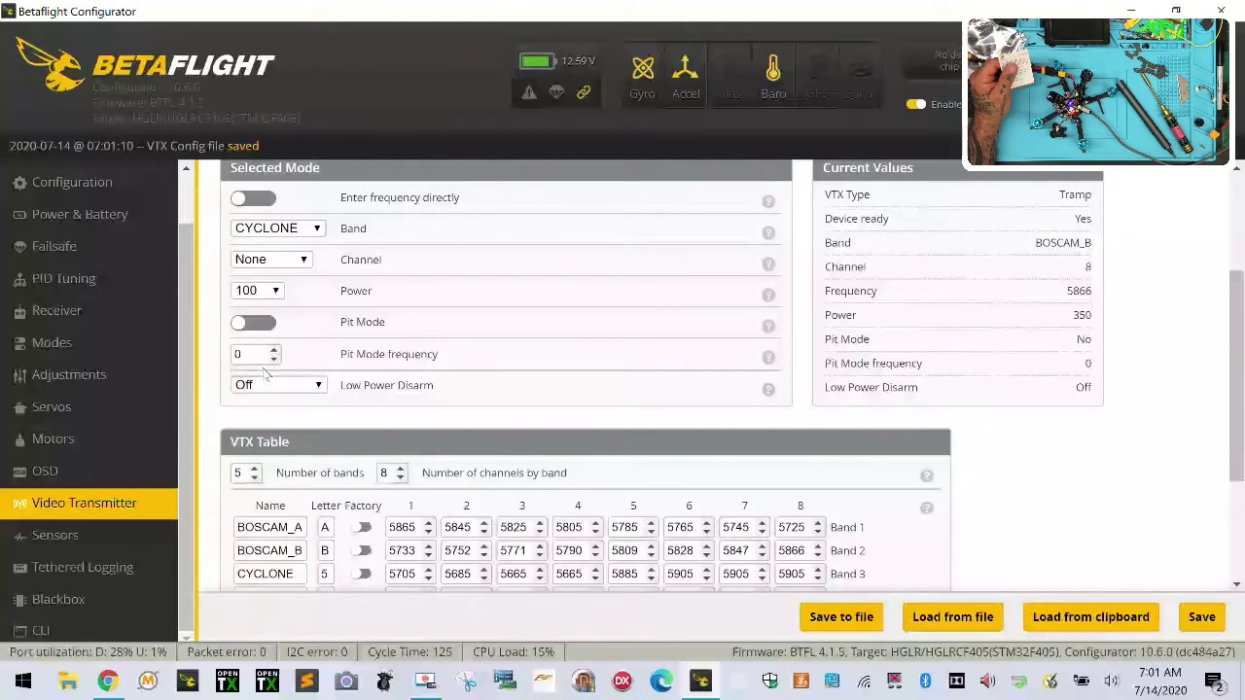
pyautogui.click(303, 261)
pyautogui.click(287, 346)
pyautogui.scroll(-3, 489, 359)
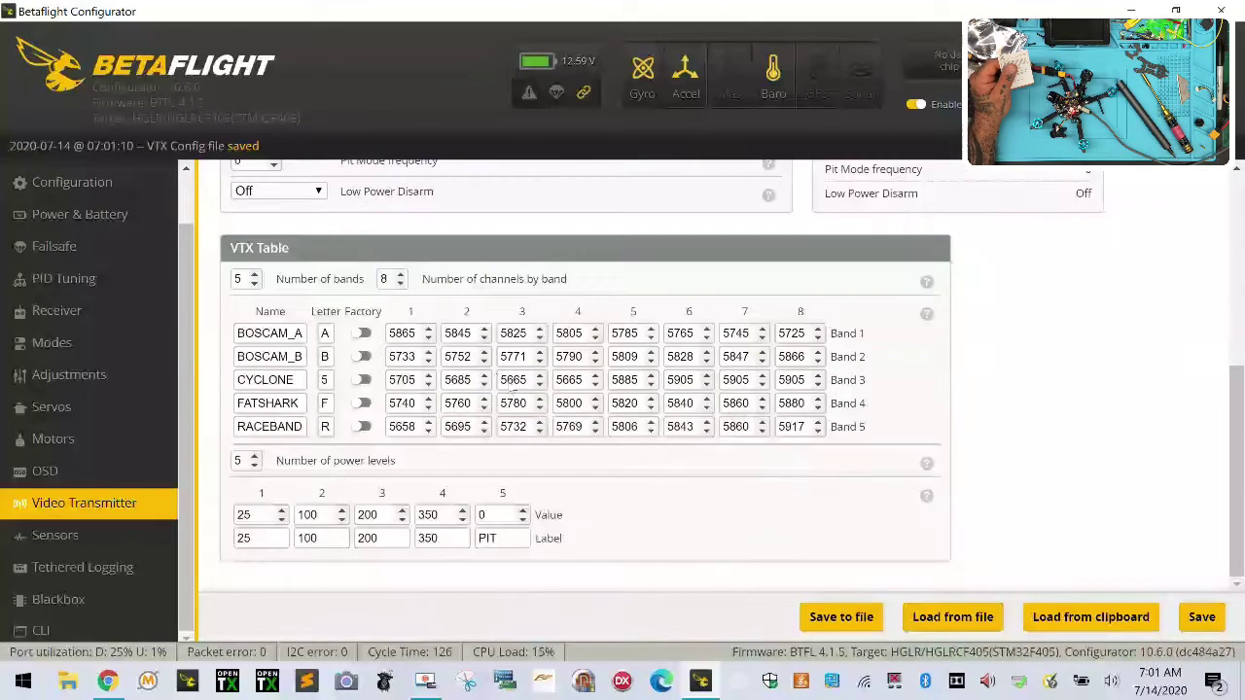
pyautogui.click(1206, 618)
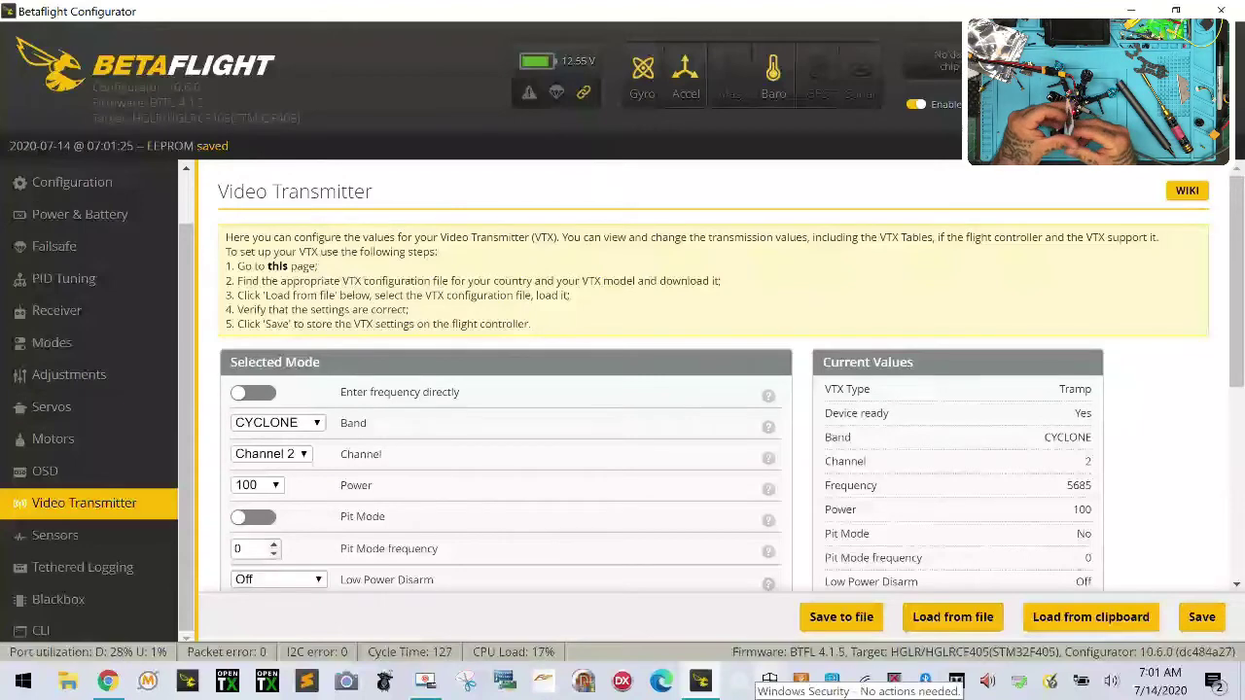
# Step: Enable motor testing, briefly spin motors 1-4 with the Master slider, then disable it
pyautogui.click(73, 437)
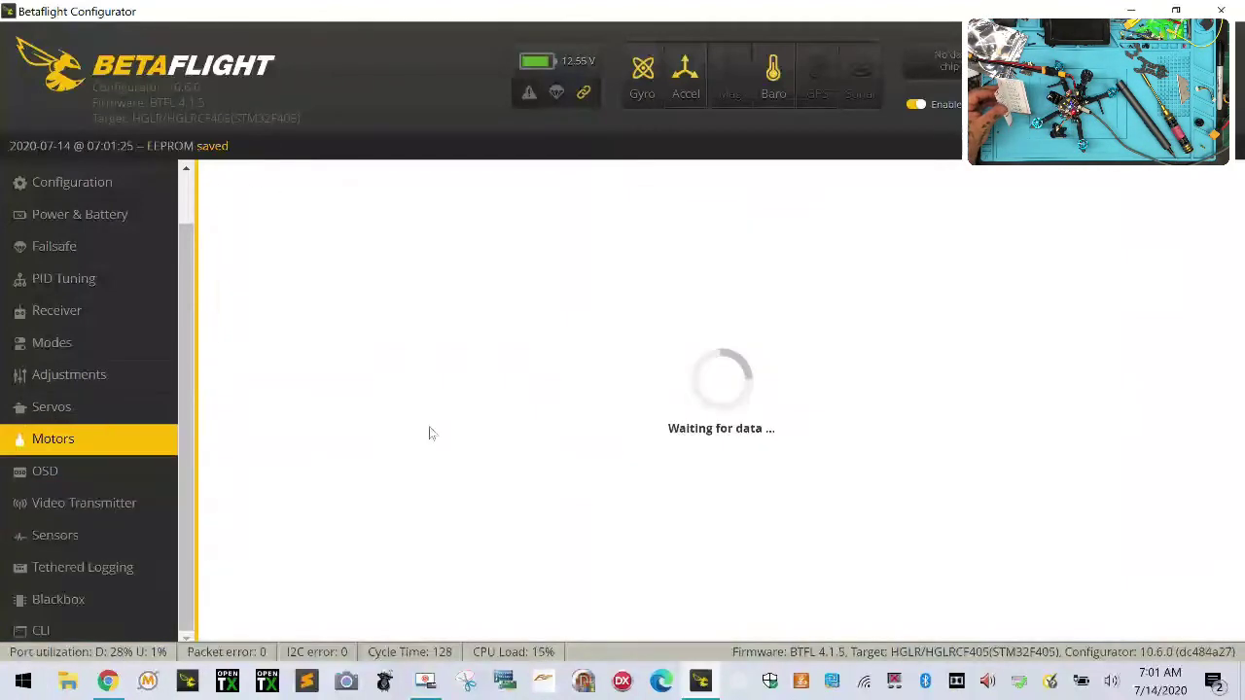
pyautogui.click(836, 603)
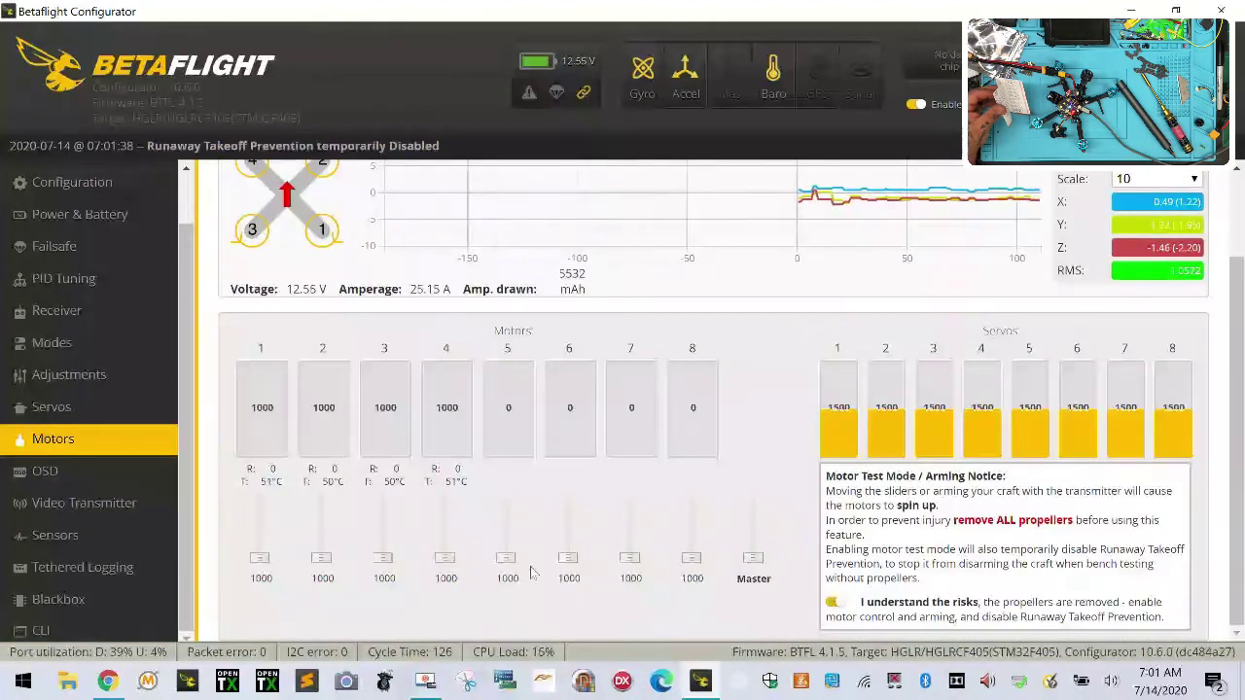
pyautogui.moveTo(259, 557); pyautogui.dragTo(259, 567)
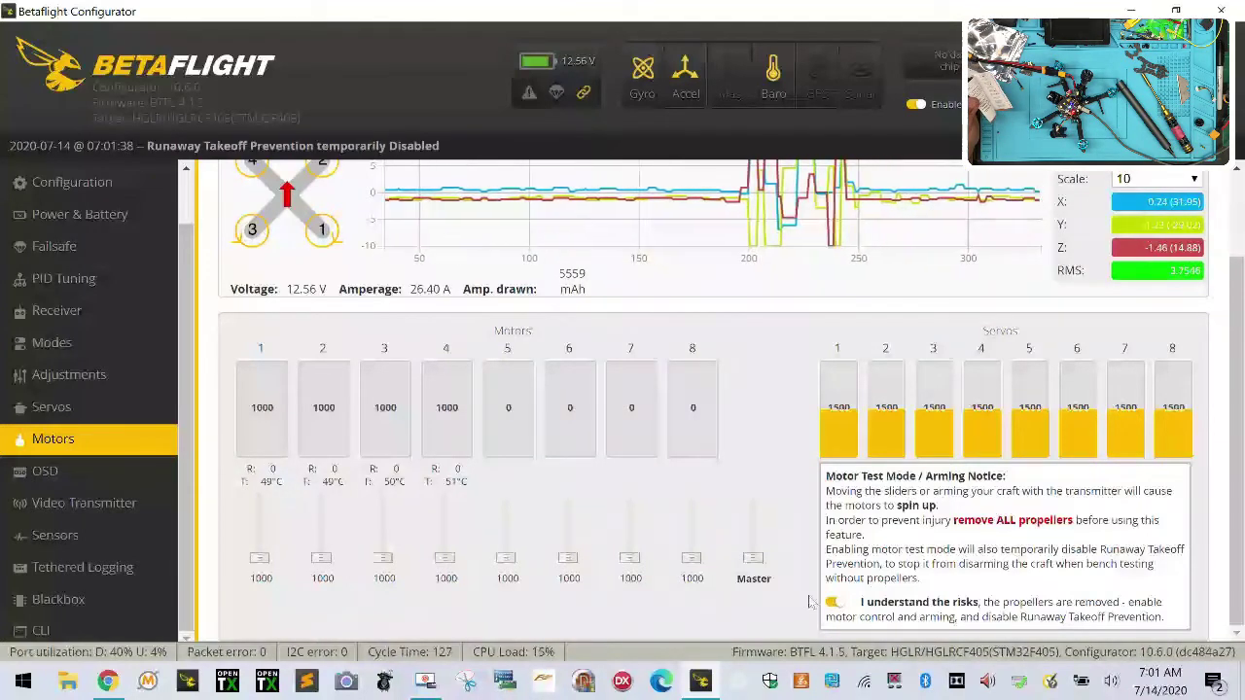
pyautogui.click(751, 559)
pyautogui.moveTo(749, 564); pyautogui.dragTo(749, 574)
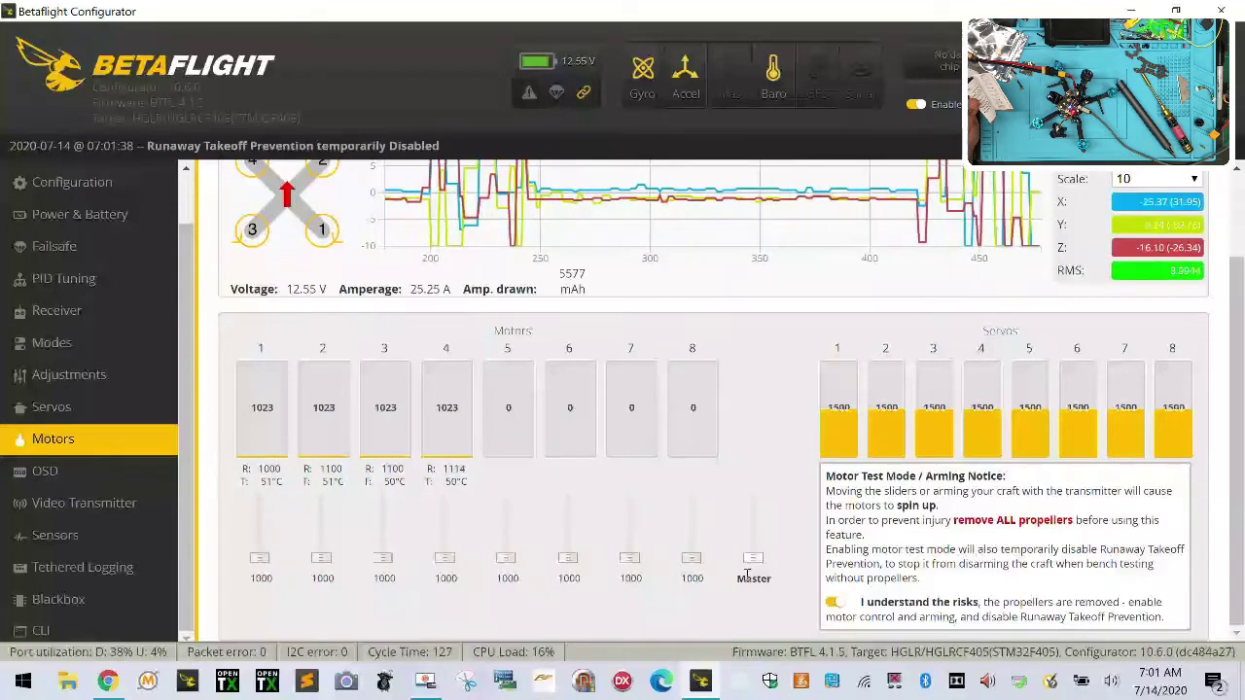
pyautogui.click(842, 603)
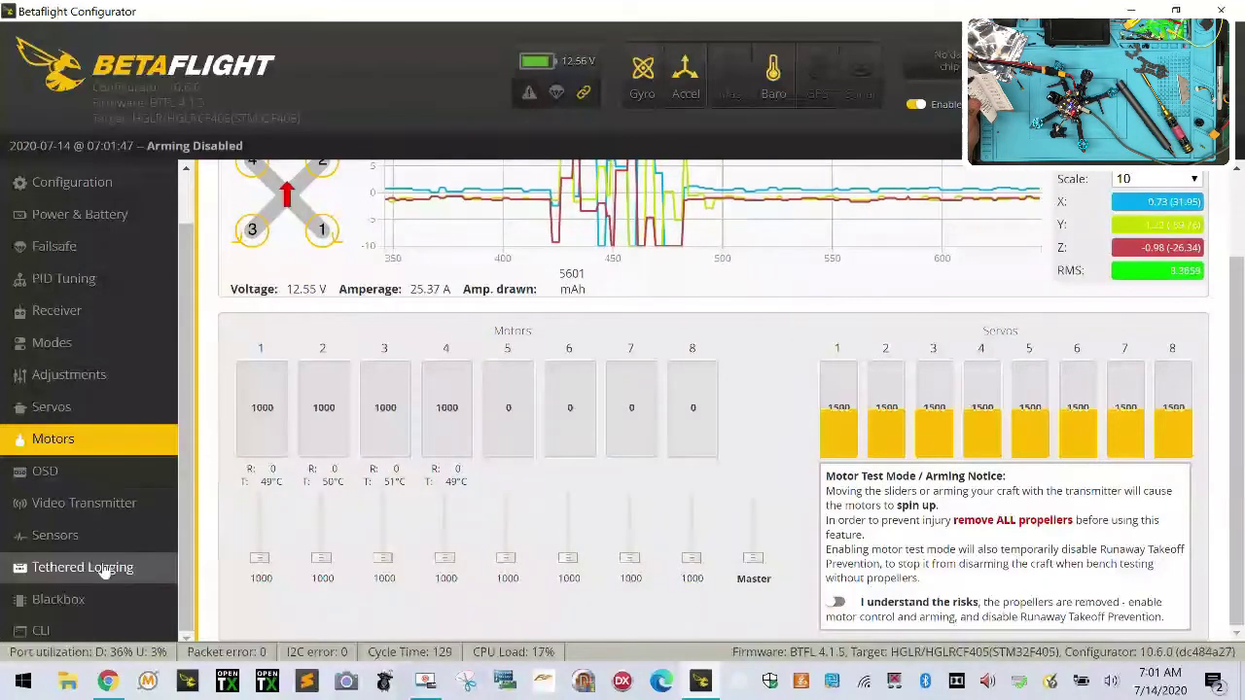
# Step: Return to the Video Transmitter page to confirm CYCLONE channel 2 at power 100
pyautogui.click(100, 504)
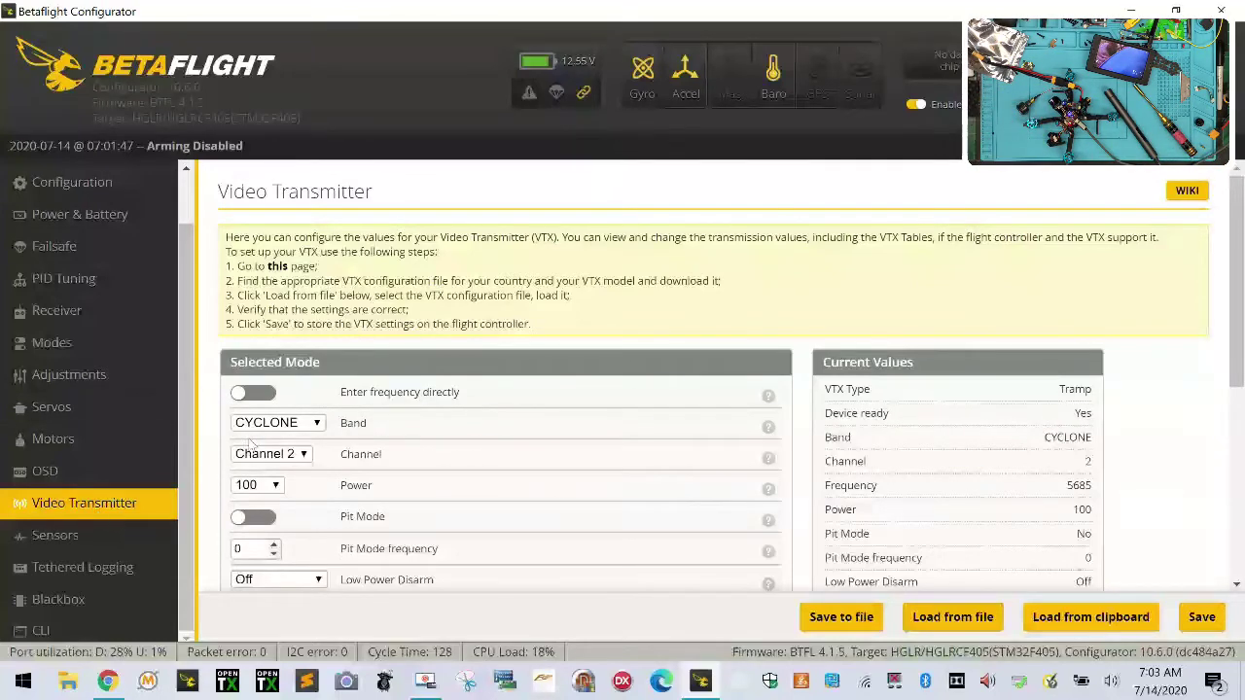
# Step: Change the VTX power to 200 and save
pyautogui.scroll(-4, 312, 485)
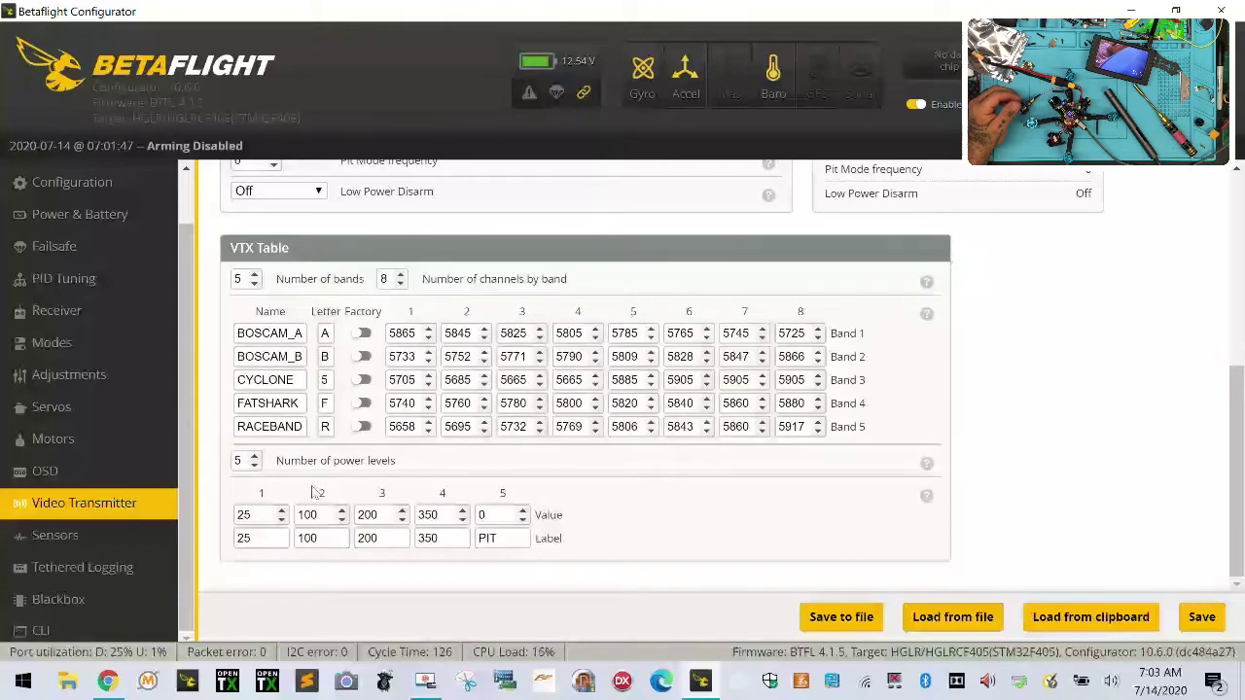
pyautogui.scroll(2, 294, 414)
pyautogui.scroll(-2, 294, 413)
pyautogui.scroll(2, 282, 411)
pyautogui.click(277, 292)
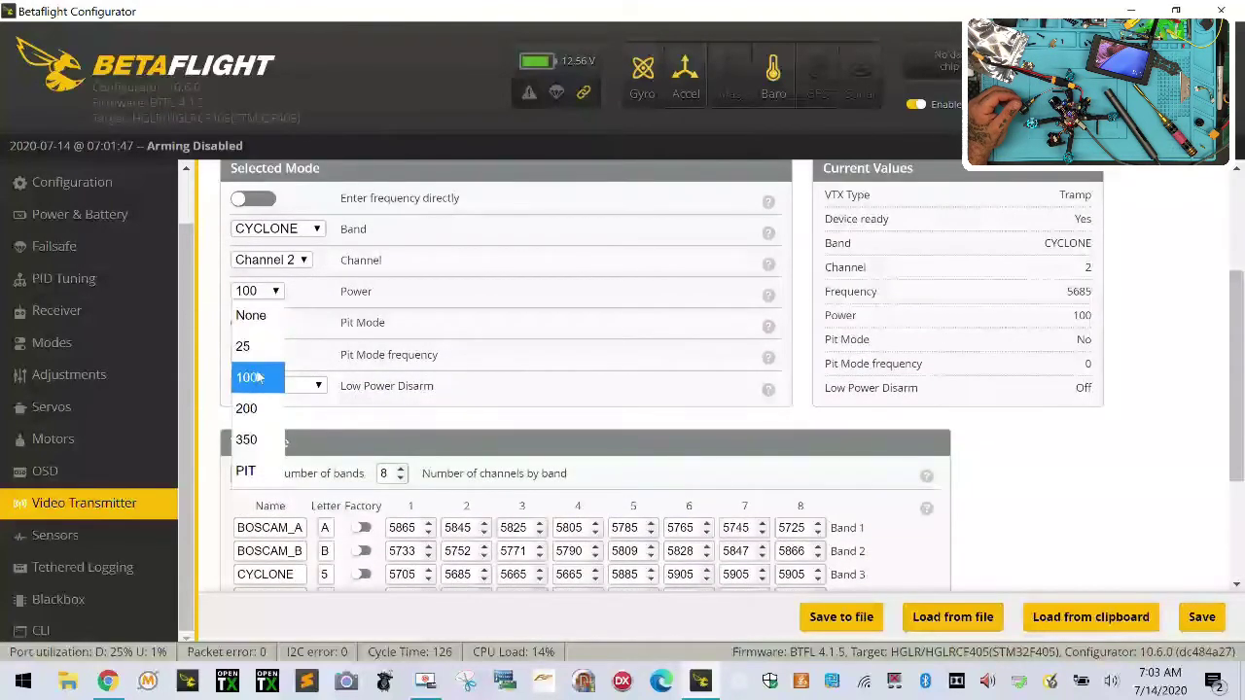
pyautogui.click(260, 406)
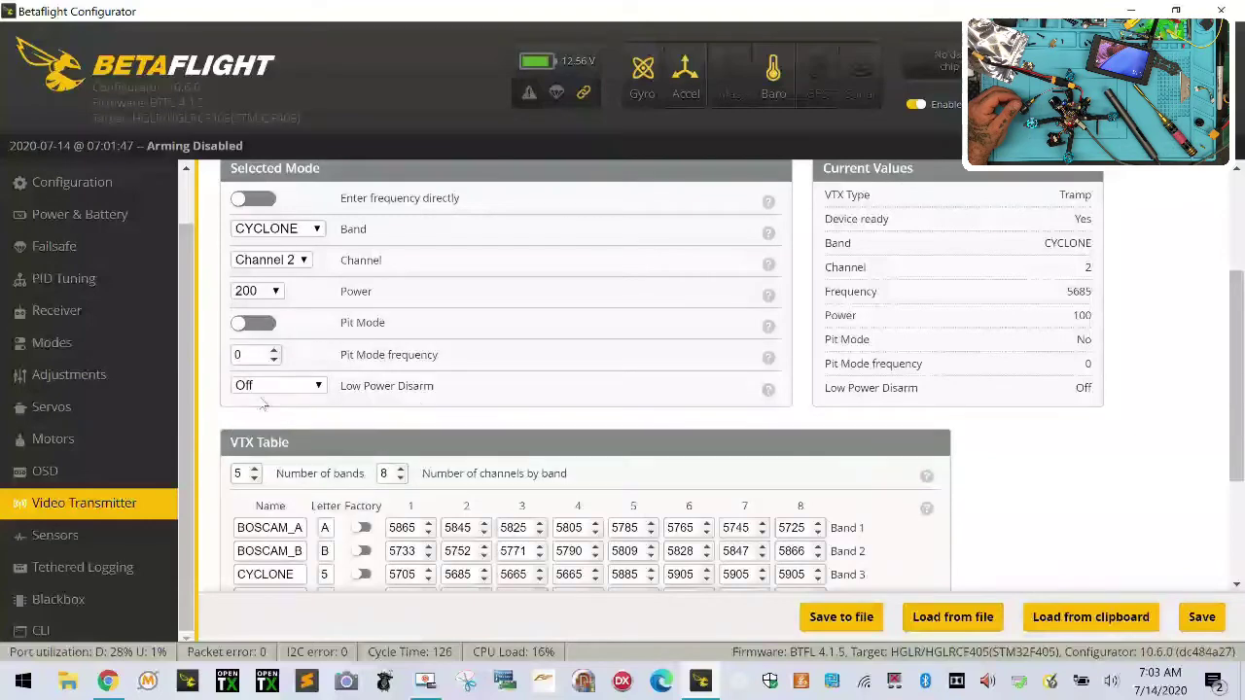
pyautogui.click(1206, 618)
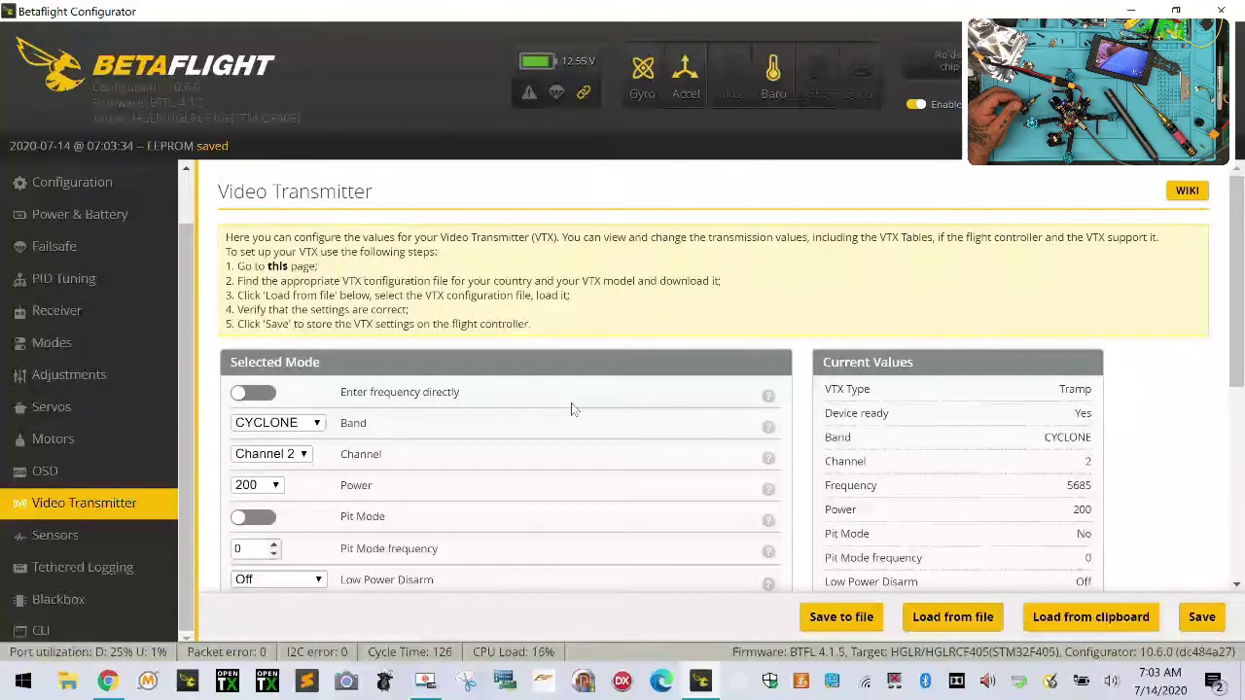
# Step: Lower the VTX power to 25 and save again
pyautogui.click(273, 486)
pyautogui.click(248, 334)
pyautogui.click(1201, 616)
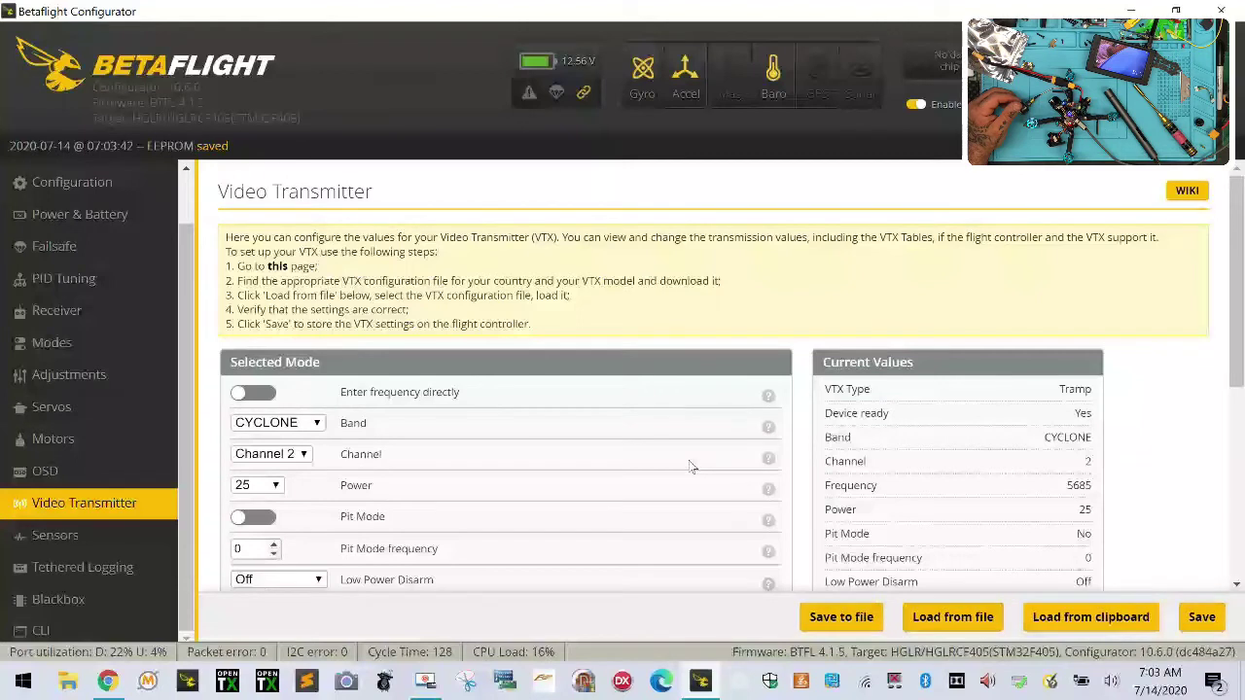
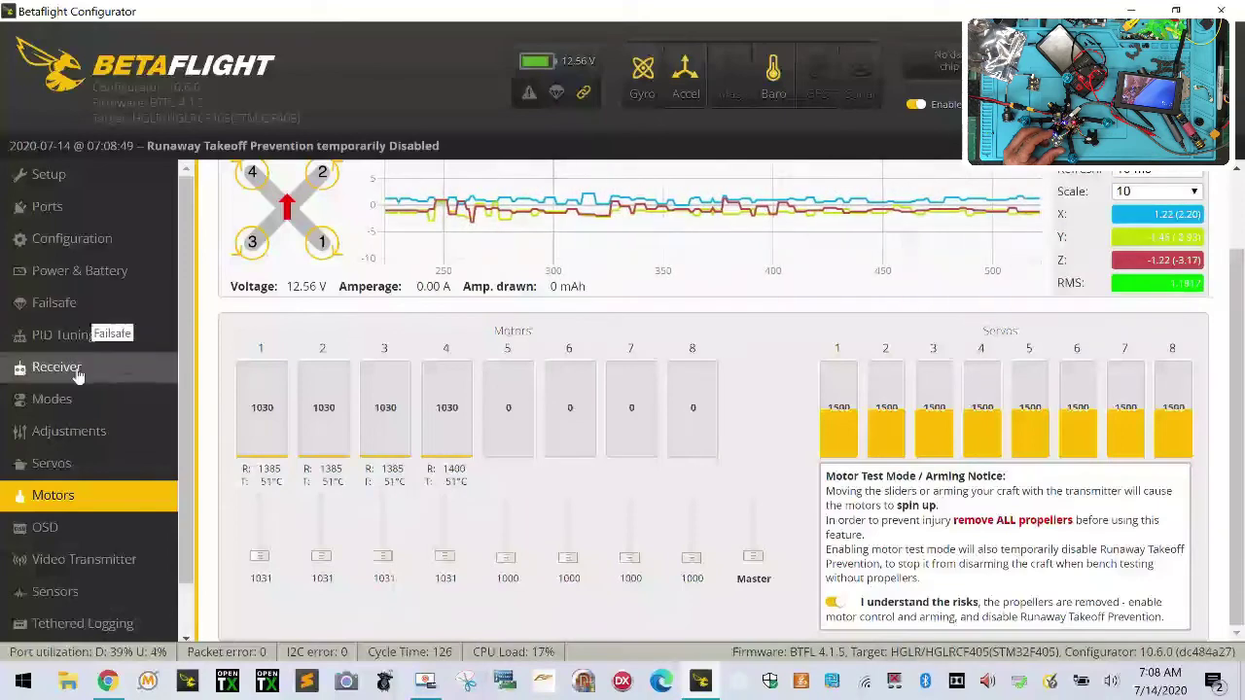
# Step: In Power & Battery, confirm the current meter source stays on ESC Sensor
pyautogui.click(88, 270)
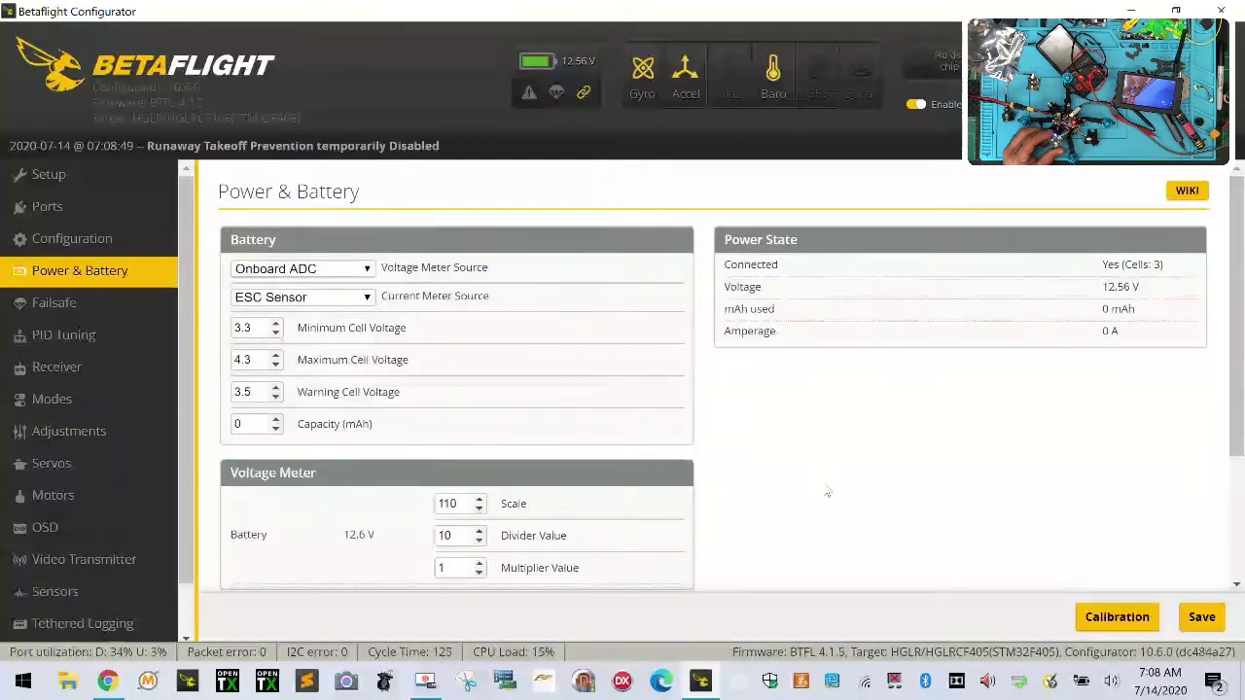
pyautogui.scroll(-2, 311, 308)
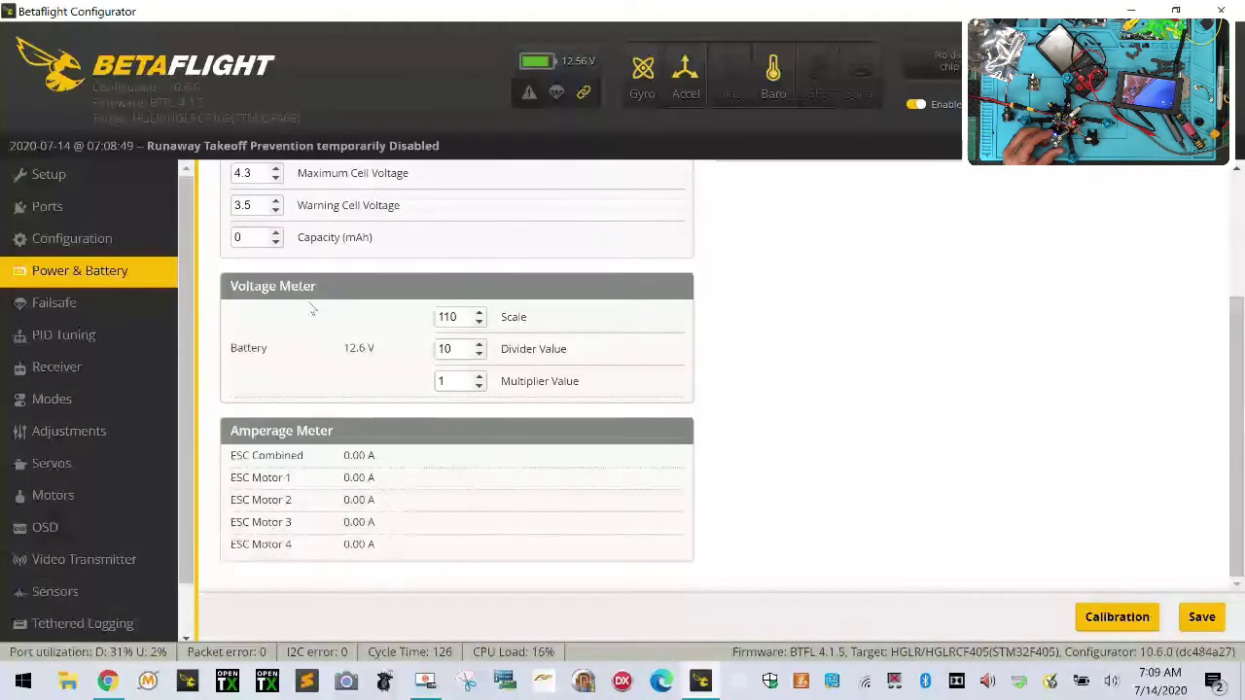
pyautogui.scroll(2, 311, 307)
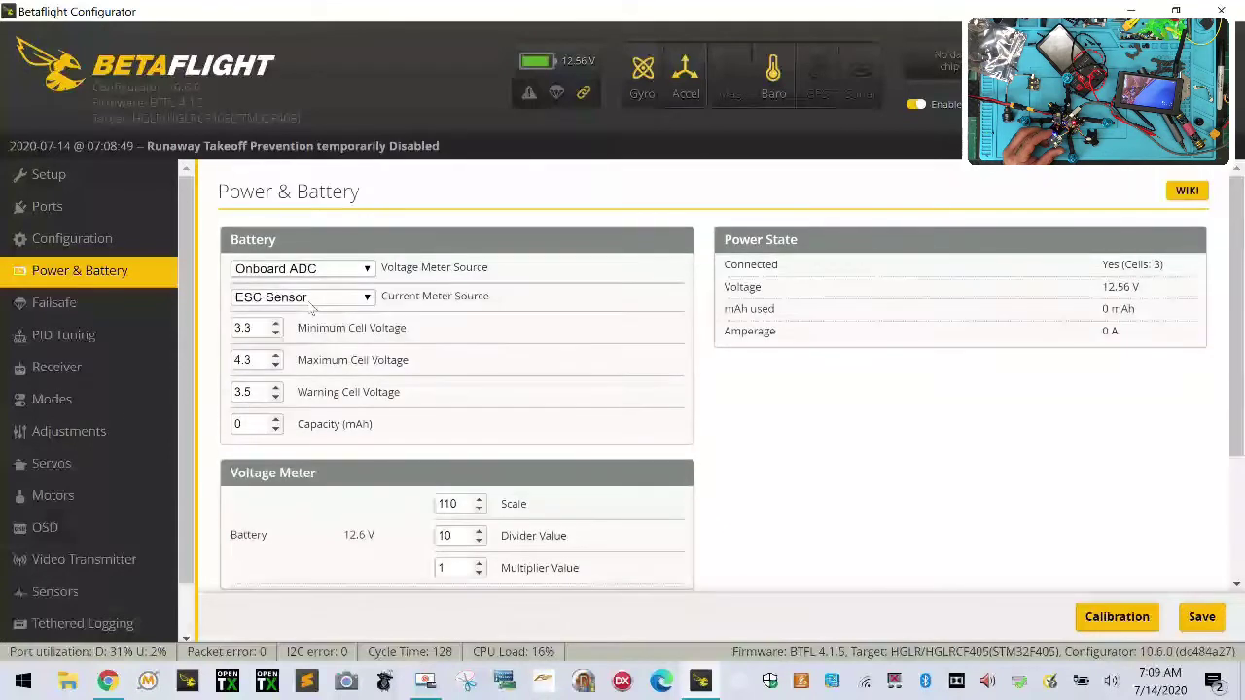
pyautogui.click(320, 302)
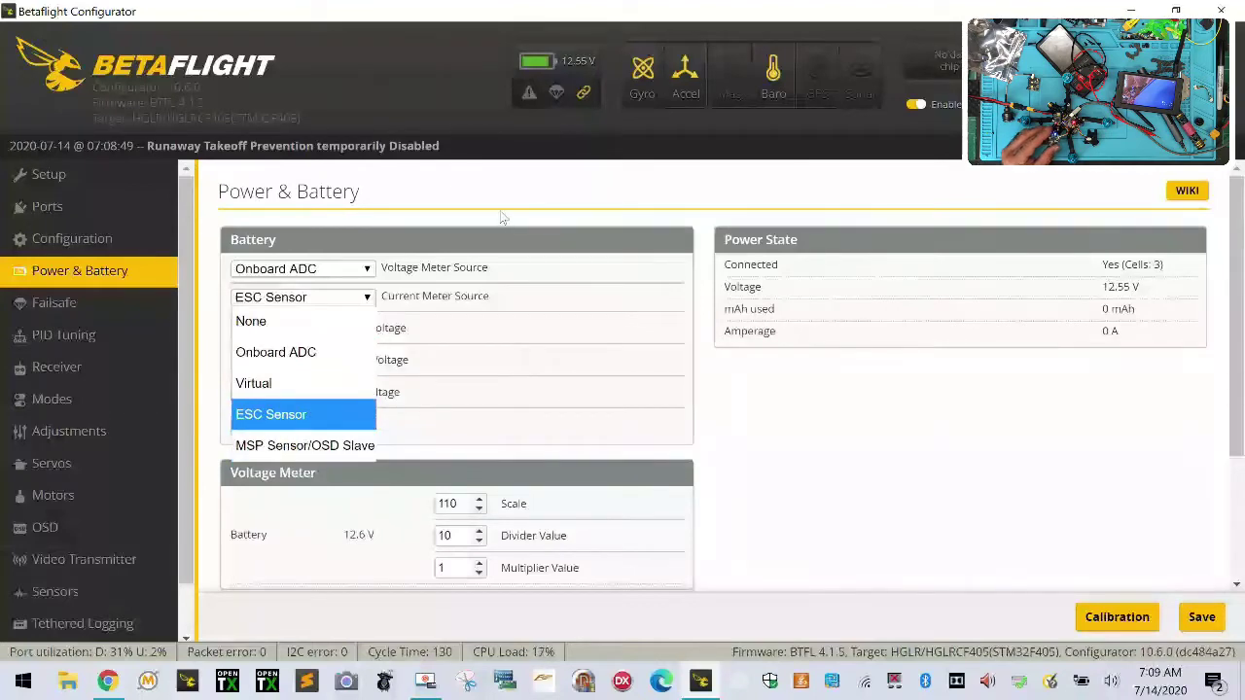
pyautogui.click(426, 216)
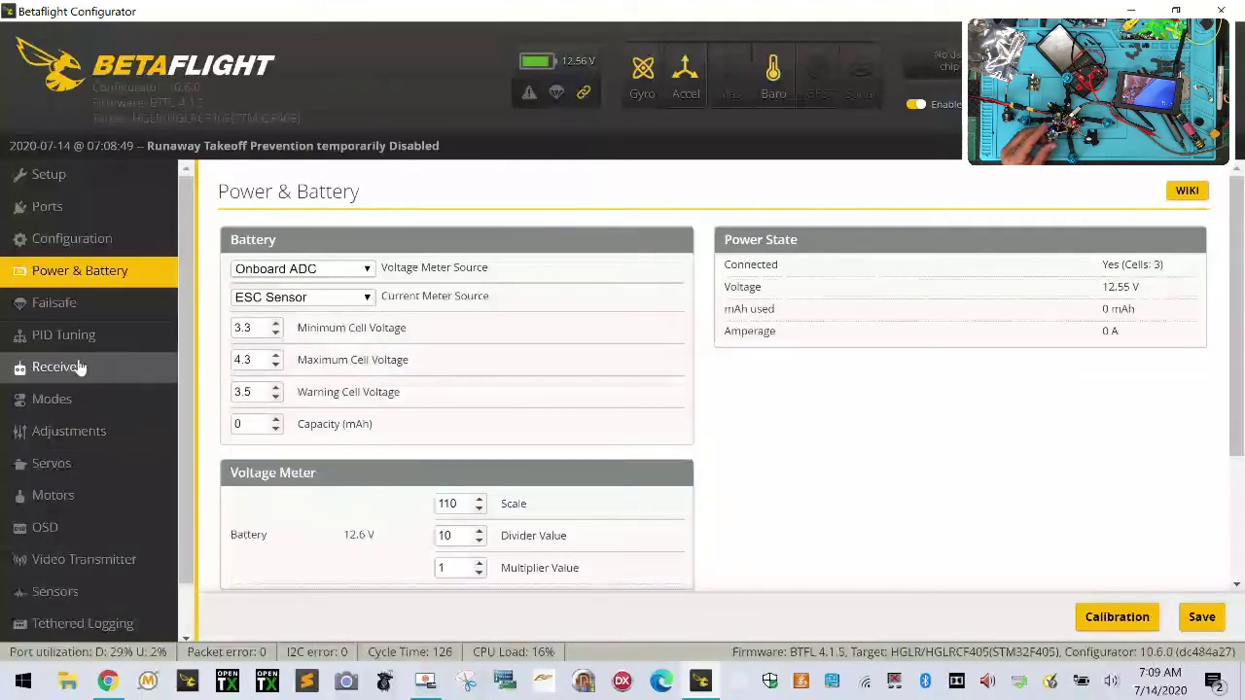
# Step: Review the Configuration tab: craft name Arrow3, SBUS serial receiver, 8 kHz loops, 3D mode off
pyautogui.click(92, 239)
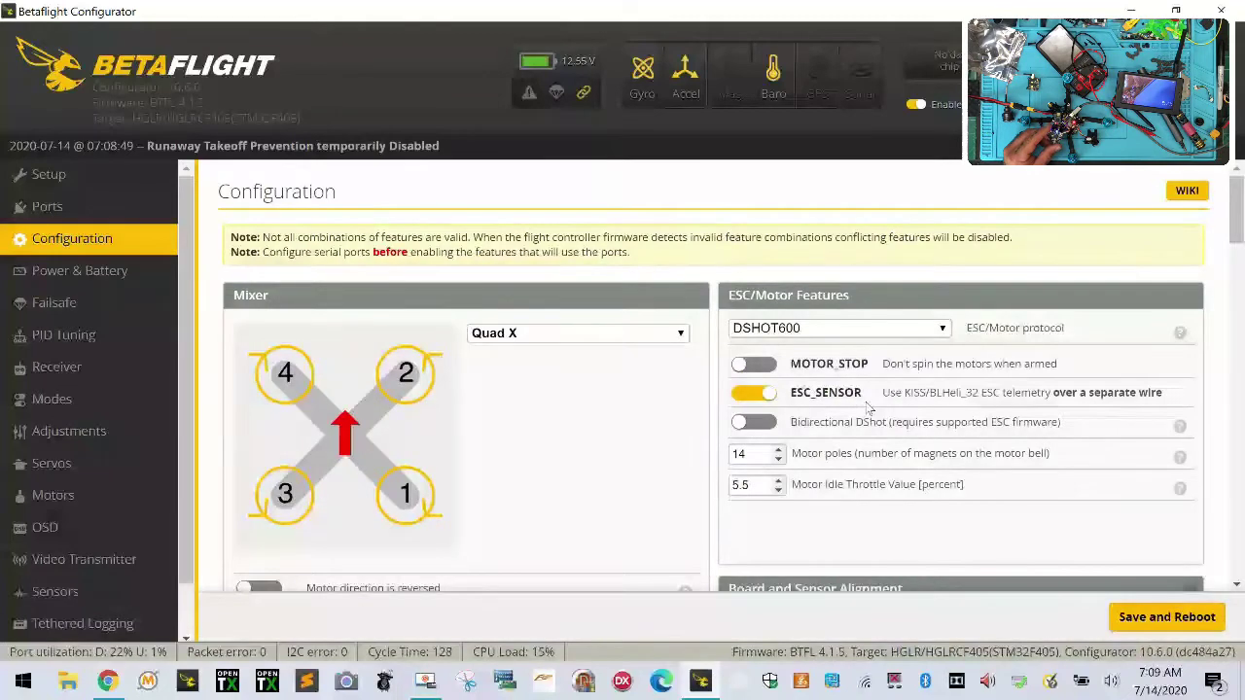
pyautogui.scroll(-10, 869, 409)
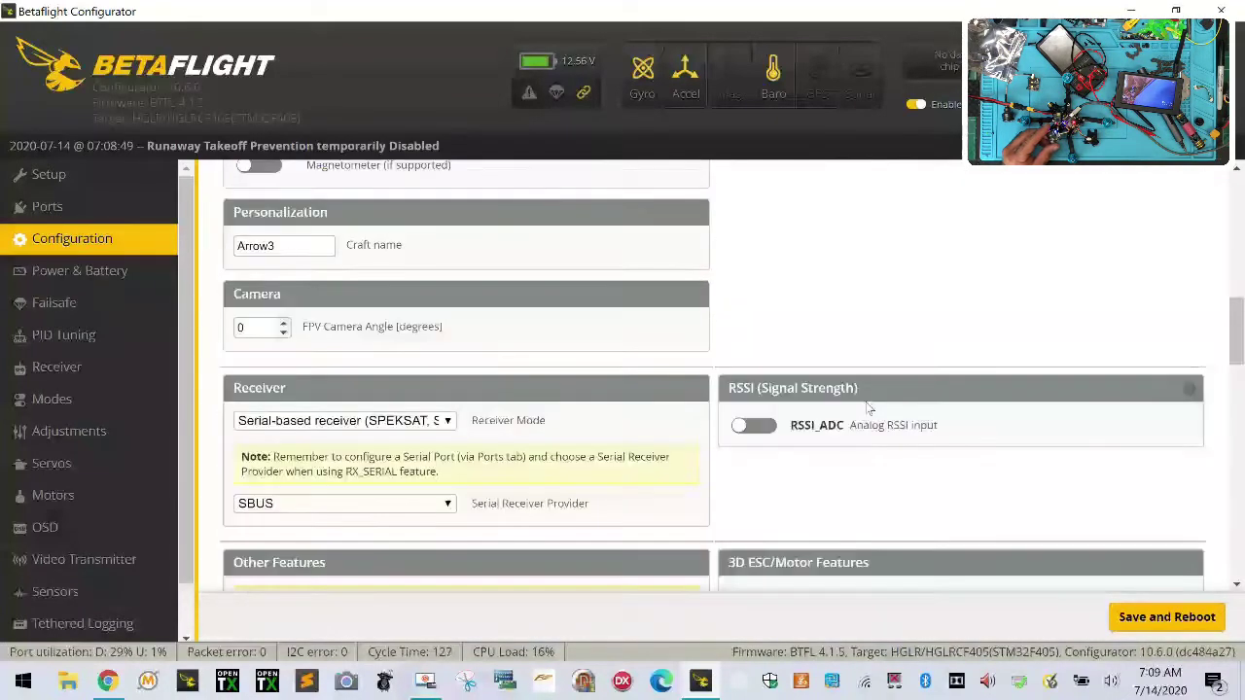
pyautogui.scroll(-2, 868, 409)
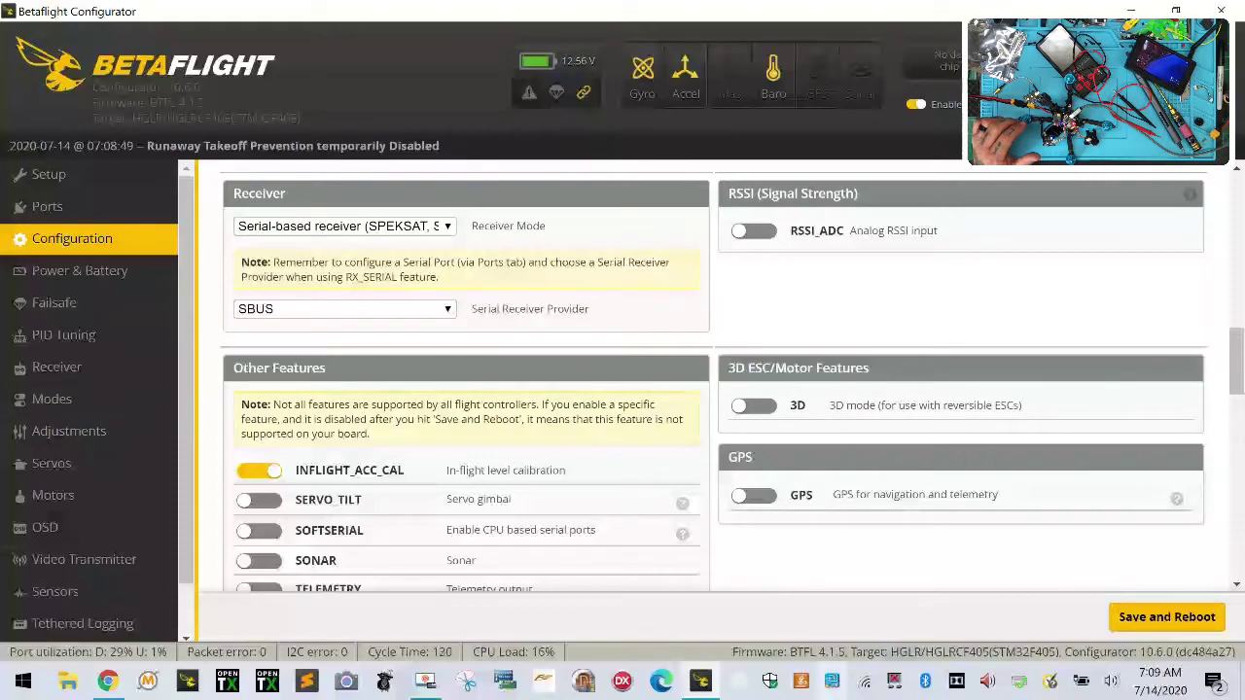
pyautogui.scroll(-1, 55, 612)
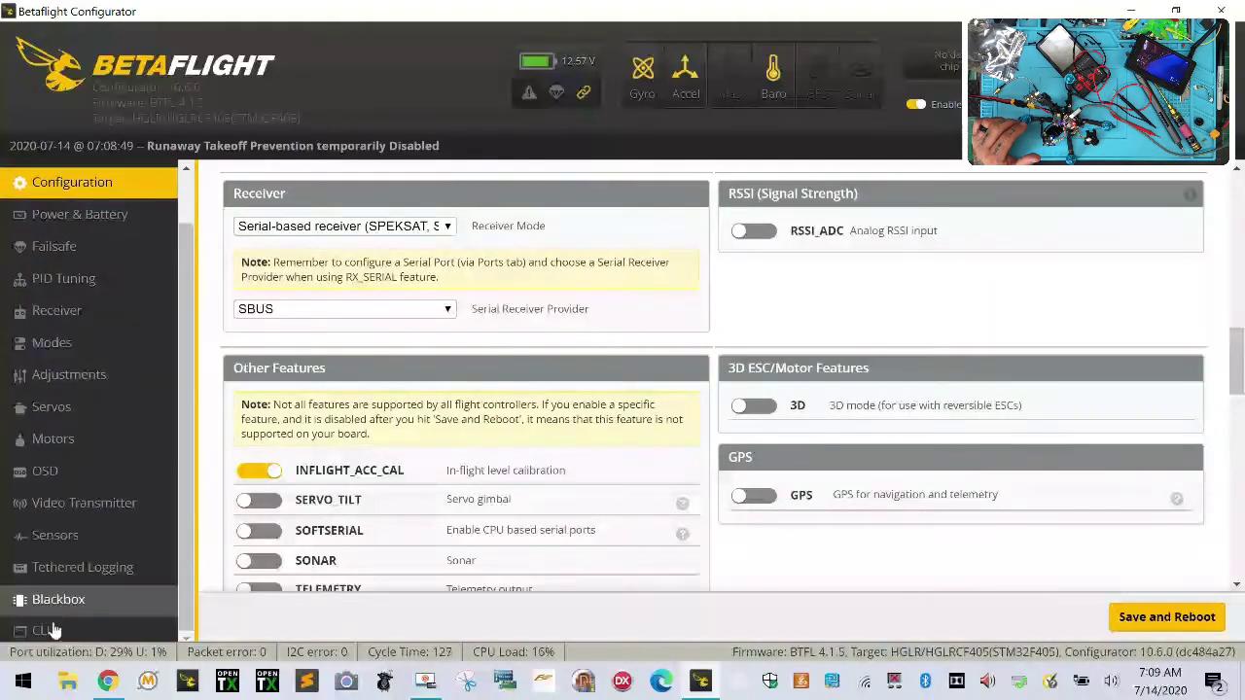
pyautogui.scroll(-3, 352, 489)
pyautogui.scroll(-5, 353, 489)
pyautogui.scroll(10, 352, 489)
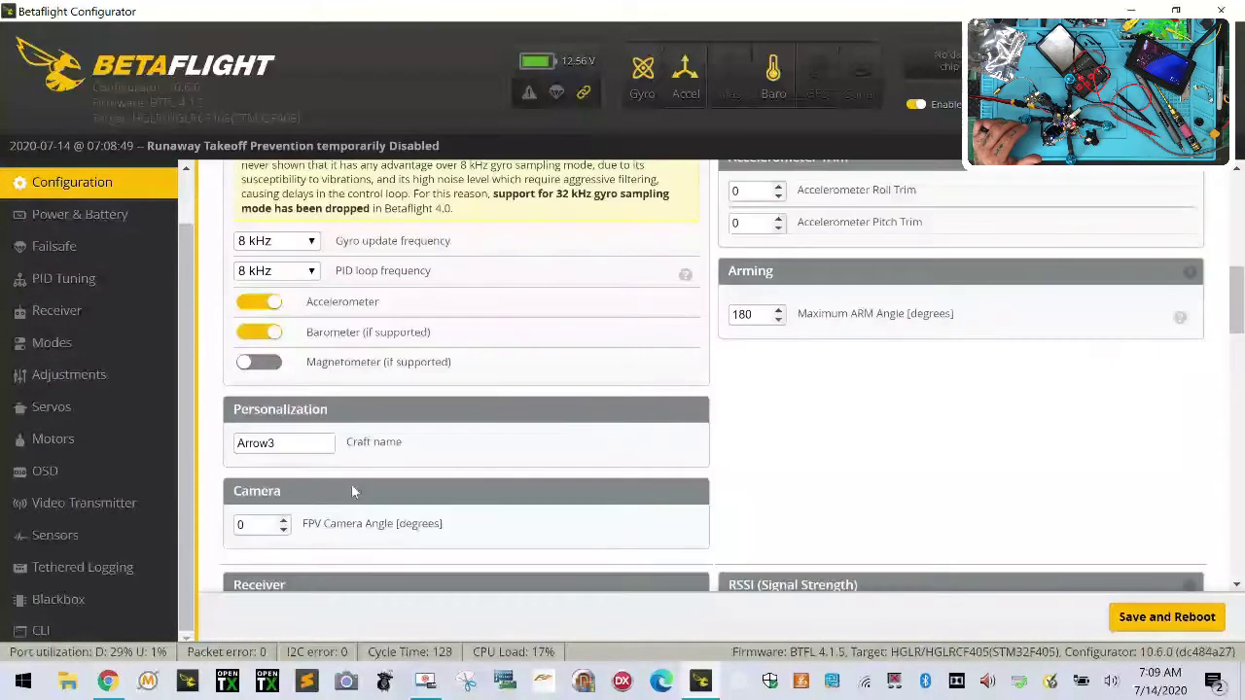
pyautogui.scroll(-2, 352, 489)
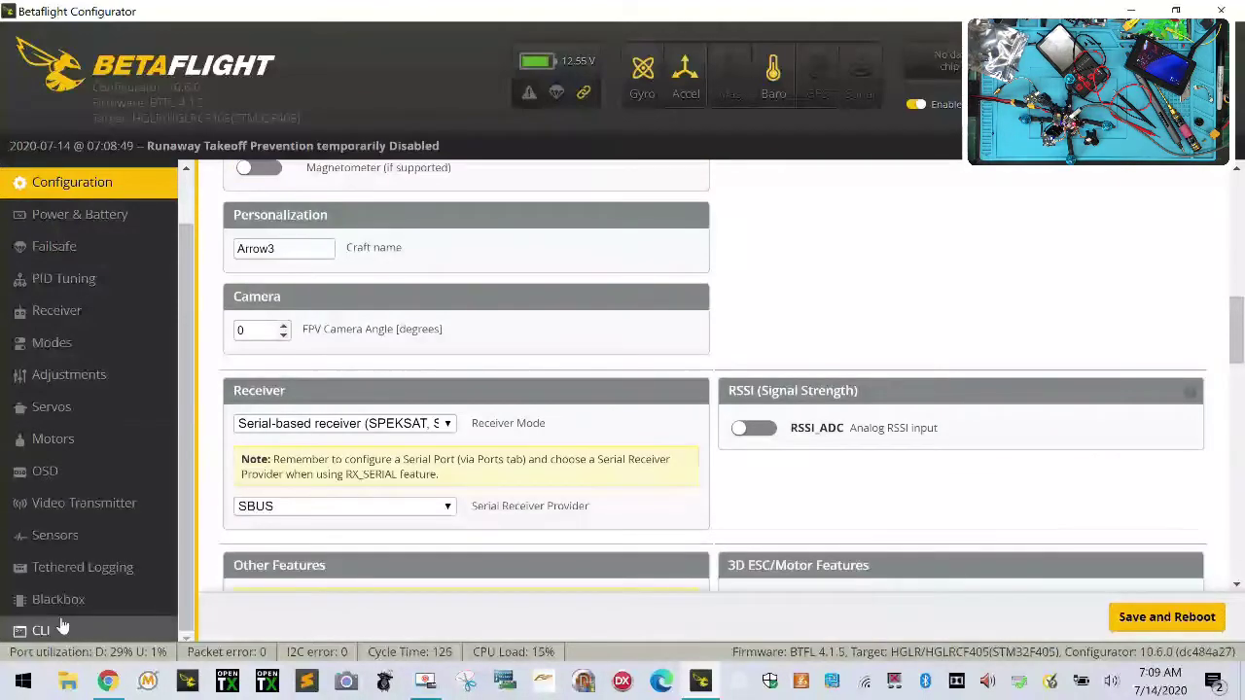
pyautogui.click(53, 627)
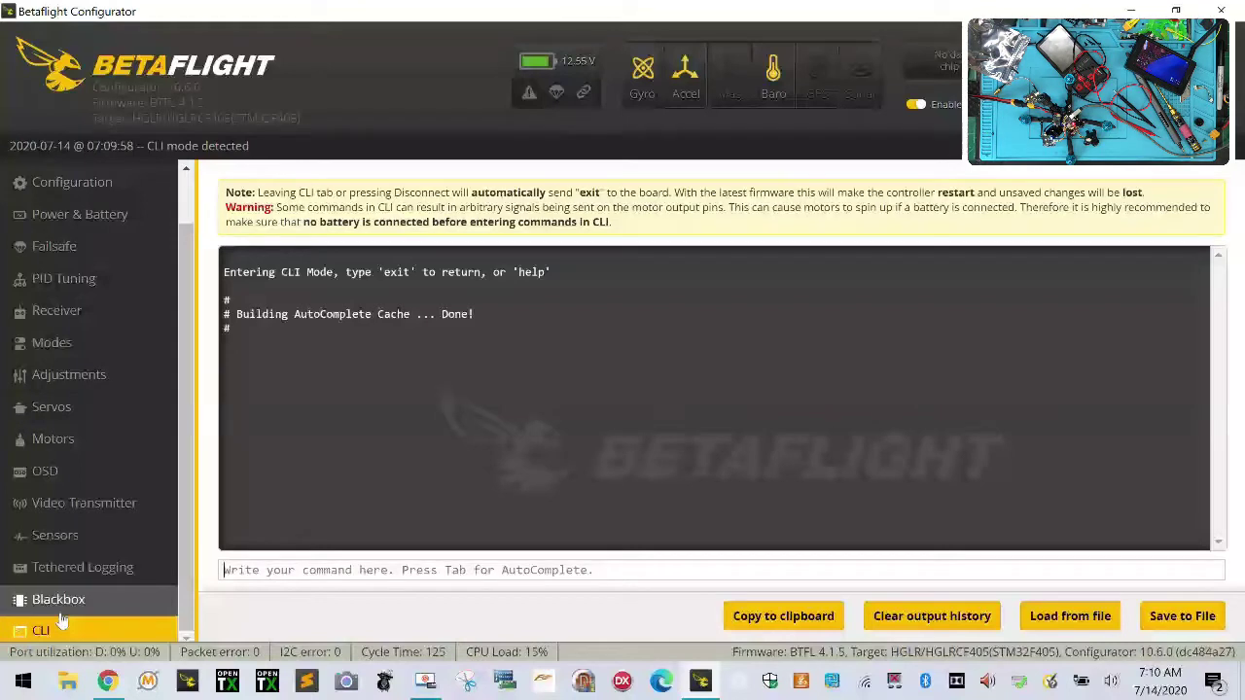
# Step: Run 'version' and 'dump' in the CLI, then select the dump output for copying
pyautogui.write('version')
pyautogui.press('Return')
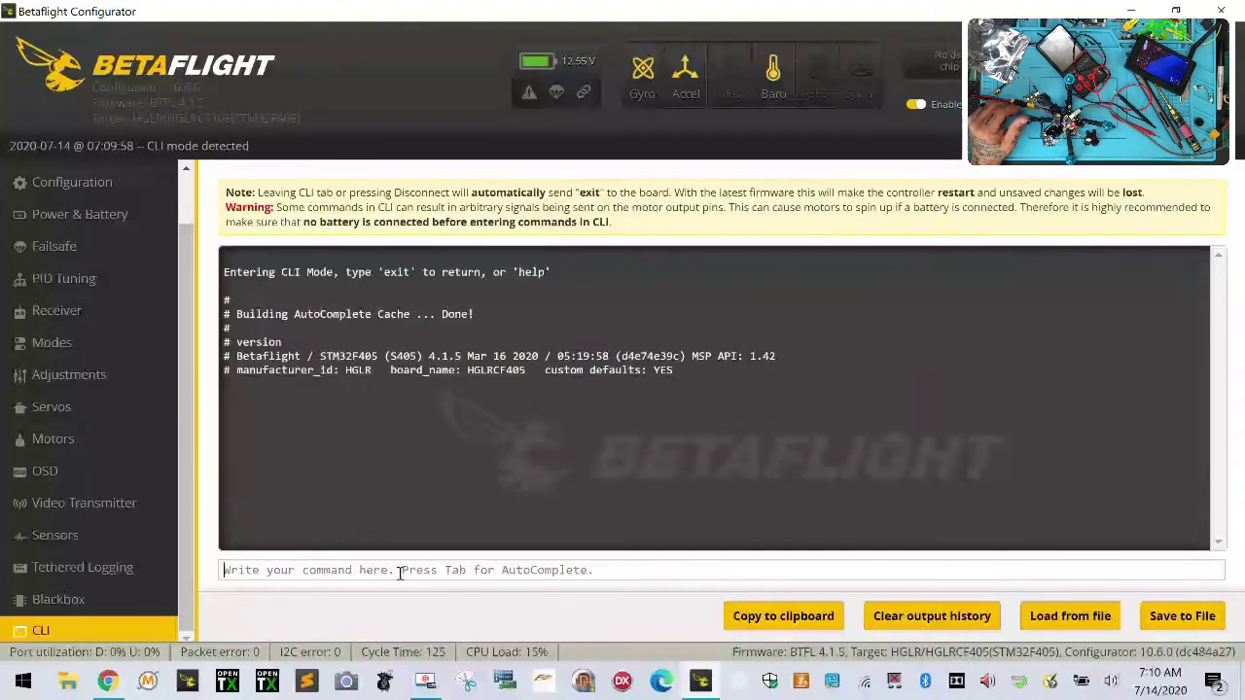
pyautogui.write('dump')
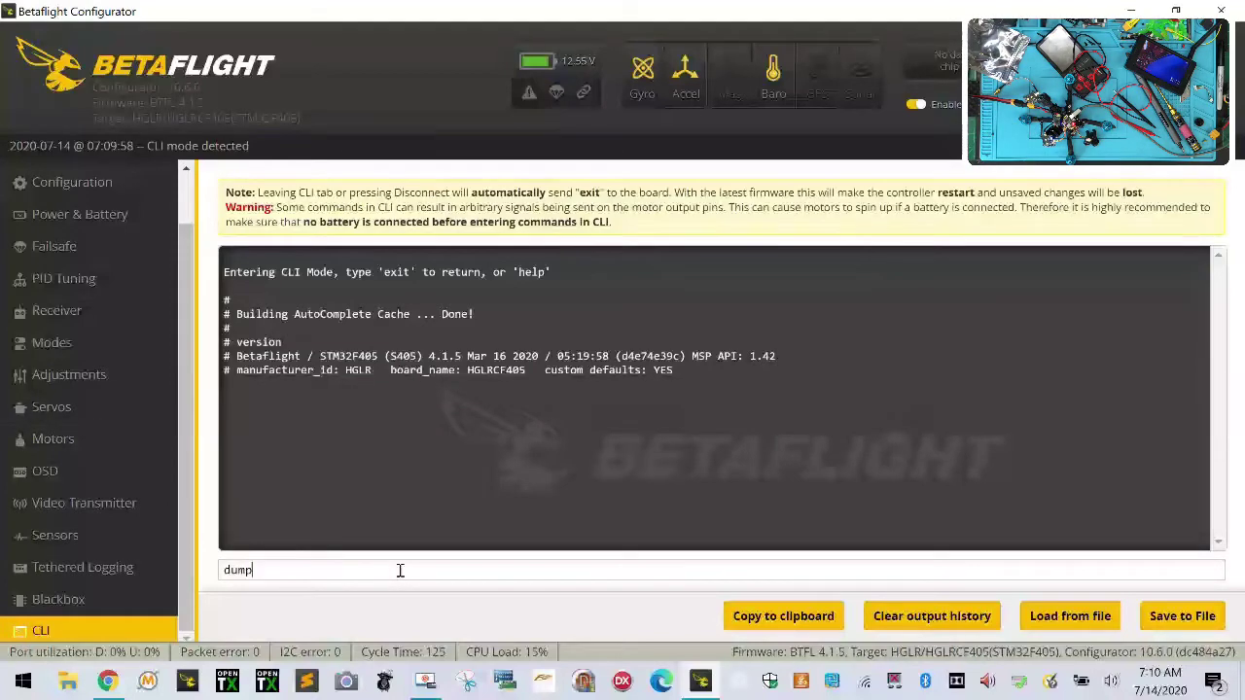
pyautogui.press('Return')
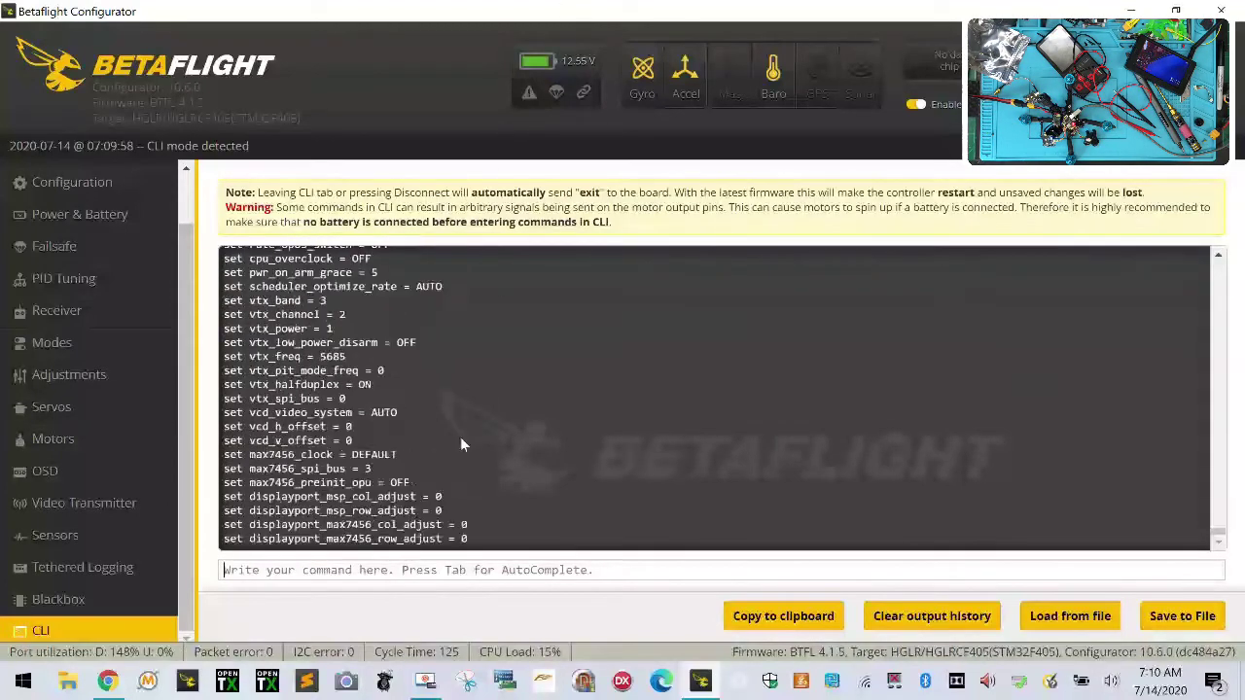
pyautogui.moveTo(296, 475); pyautogui.dragTo(223, 410)
pyautogui.rightClick(228, 391)
# Step: Copy the CLI dump and paste it into a new Sublime Text file
pyautogui.click(257, 410)
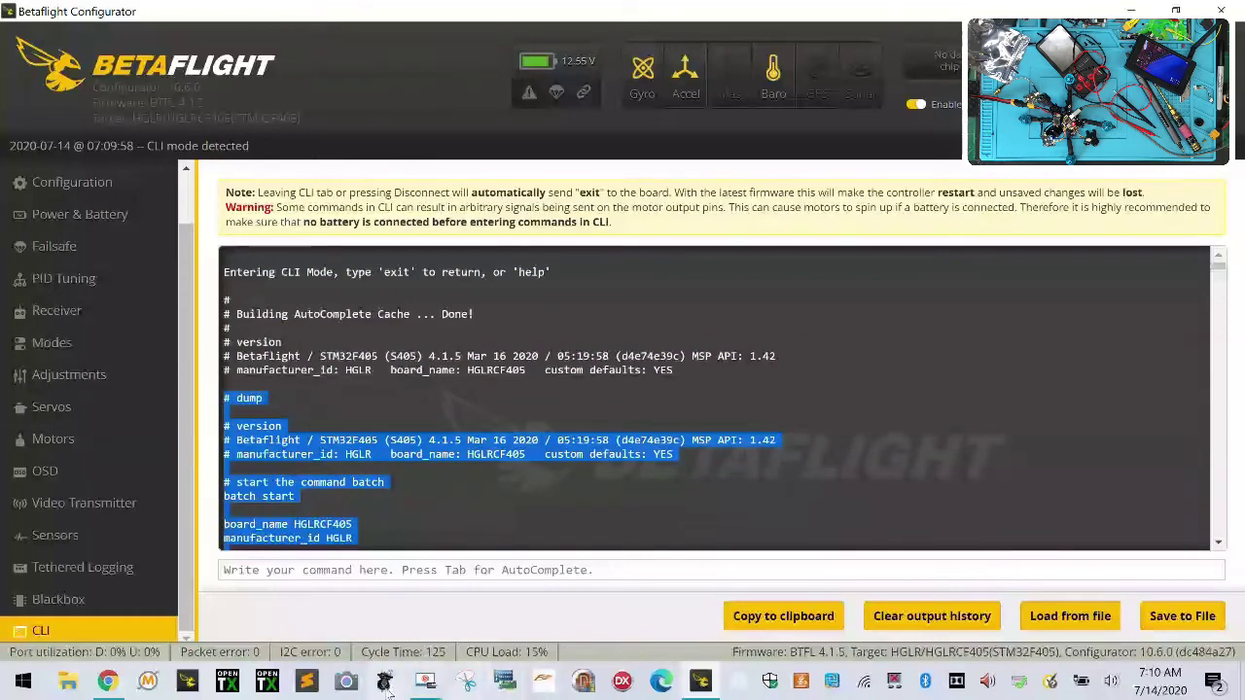
pyautogui.click(306, 680)
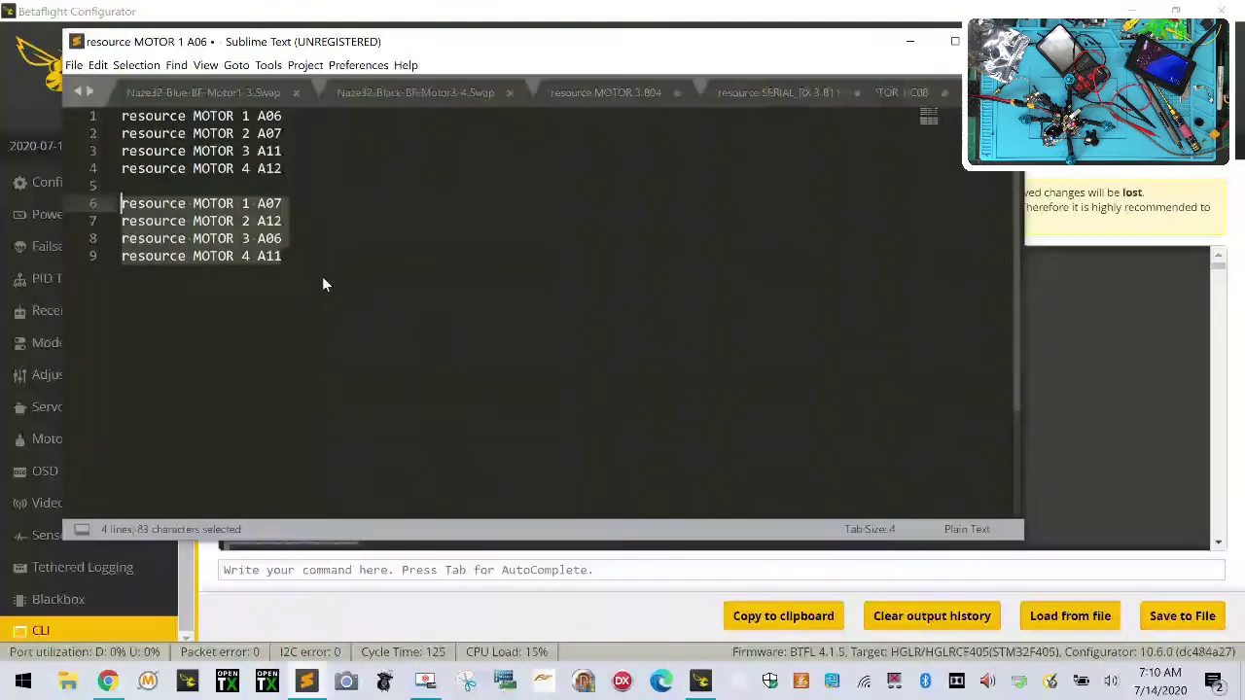
pyautogui.click(73, 67)
pyautogui.click(107, 84)
pyautogui.rightClick(279, 184)
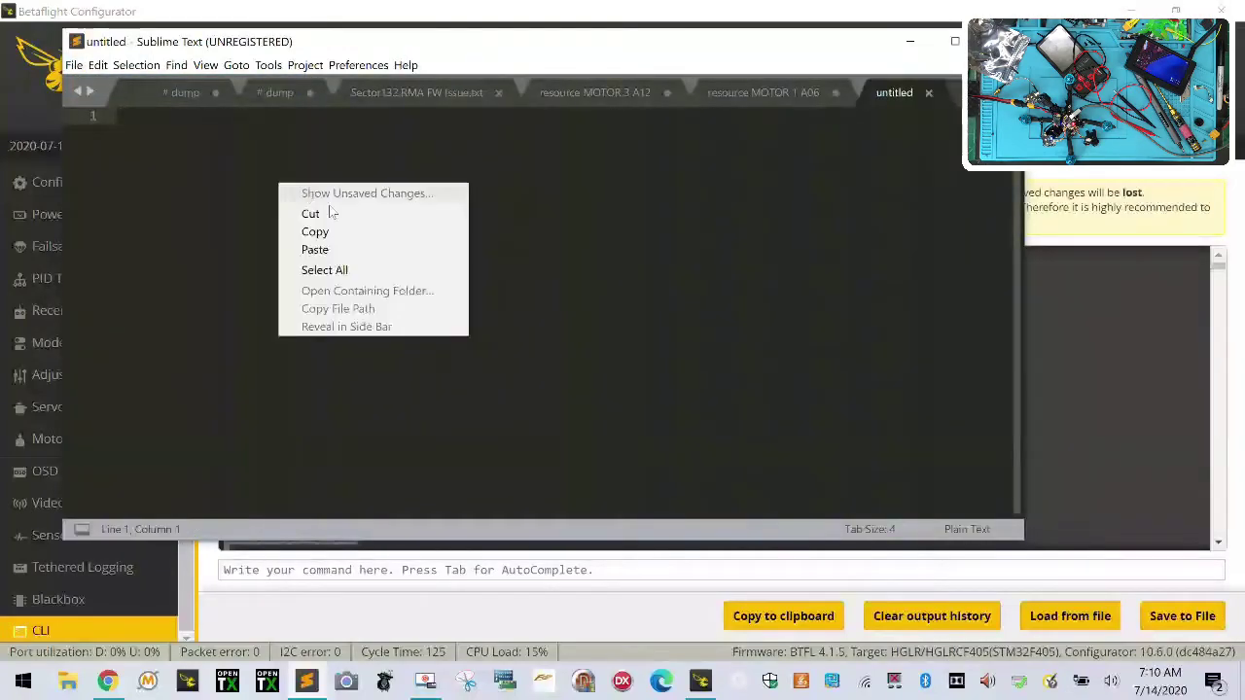
pyautogui.click(314, 250)
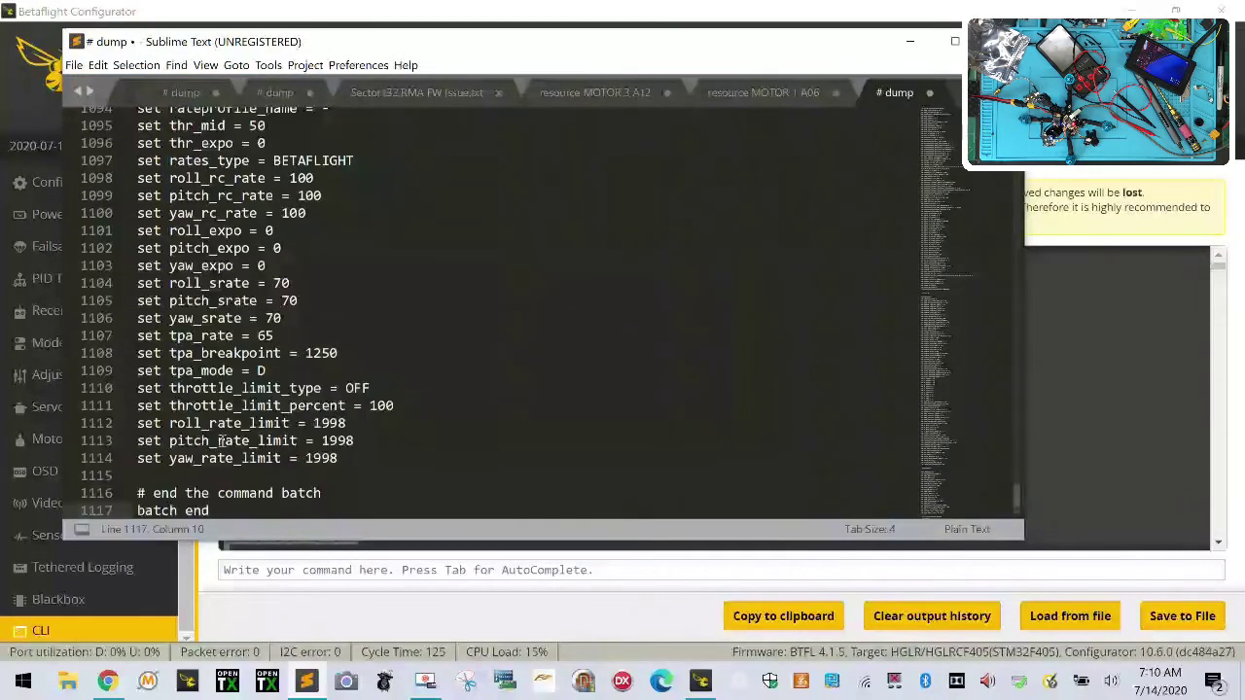
pyautogui.scroll(20, 207, 444)
pyautogui.scroll(-20, 207, 445)
# Step: Start Save As and browse the Software Downloads drive's Customer Files folder
pyautogui.click(73, 65)
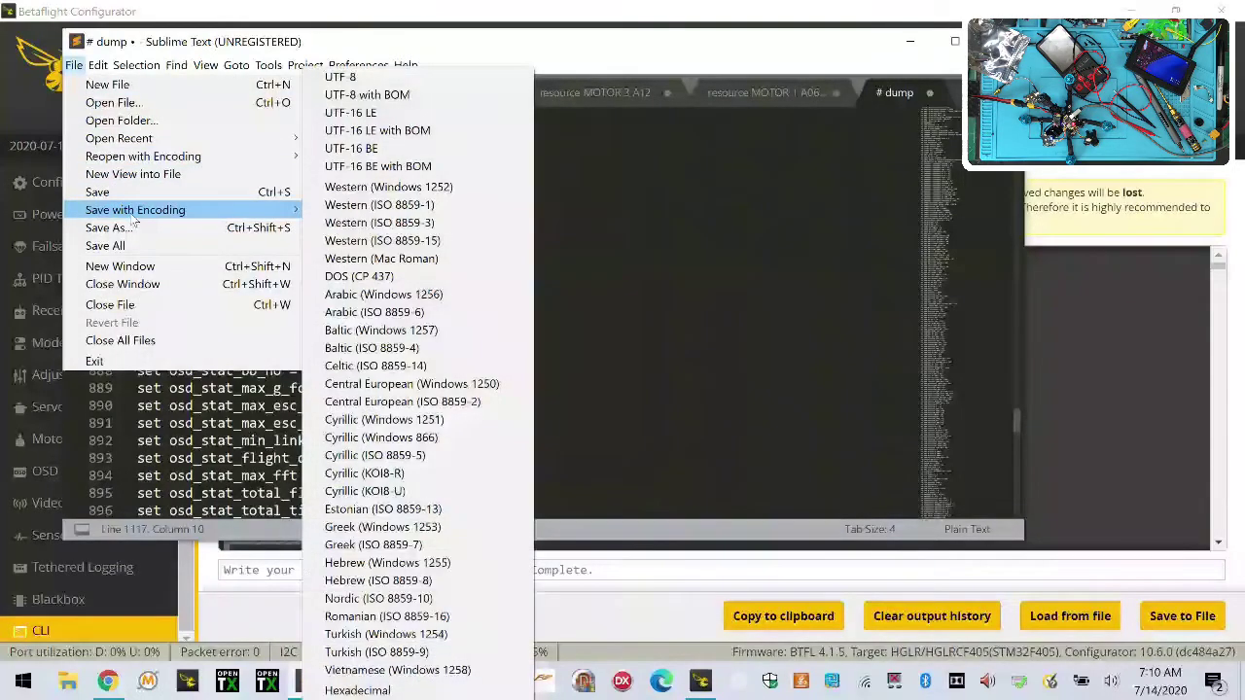
pyautogui.click(133, 226)
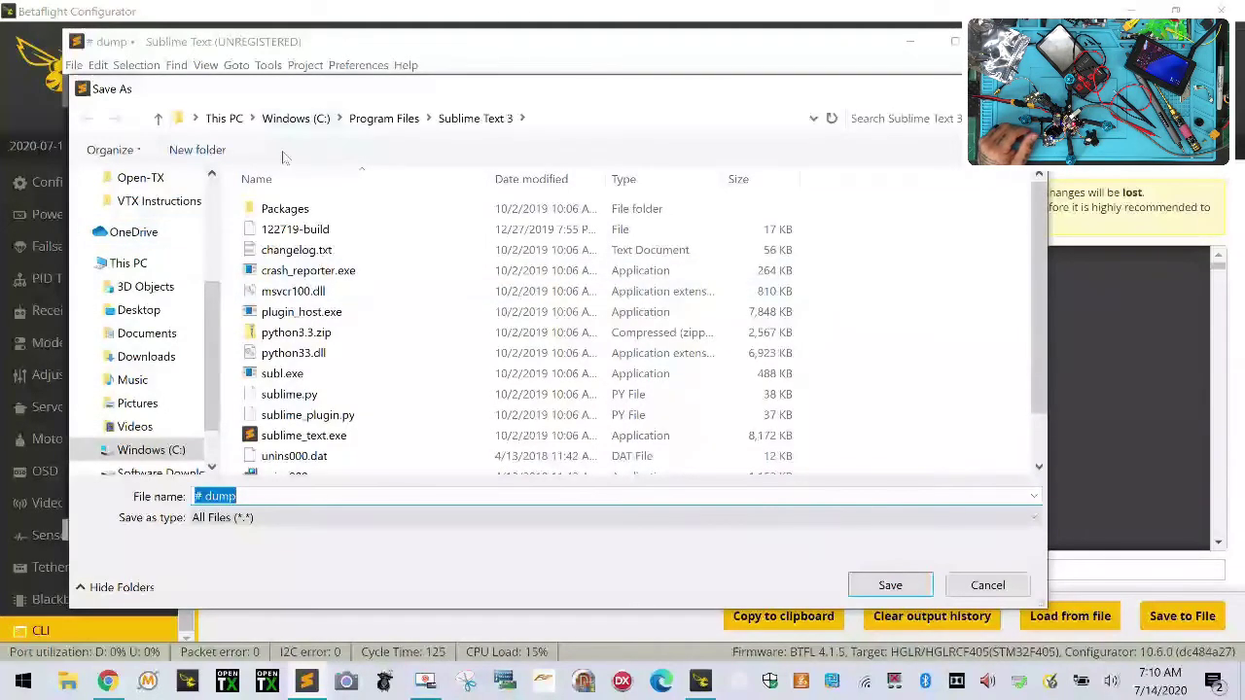
pyautogui.scroll(3, 164, 355)
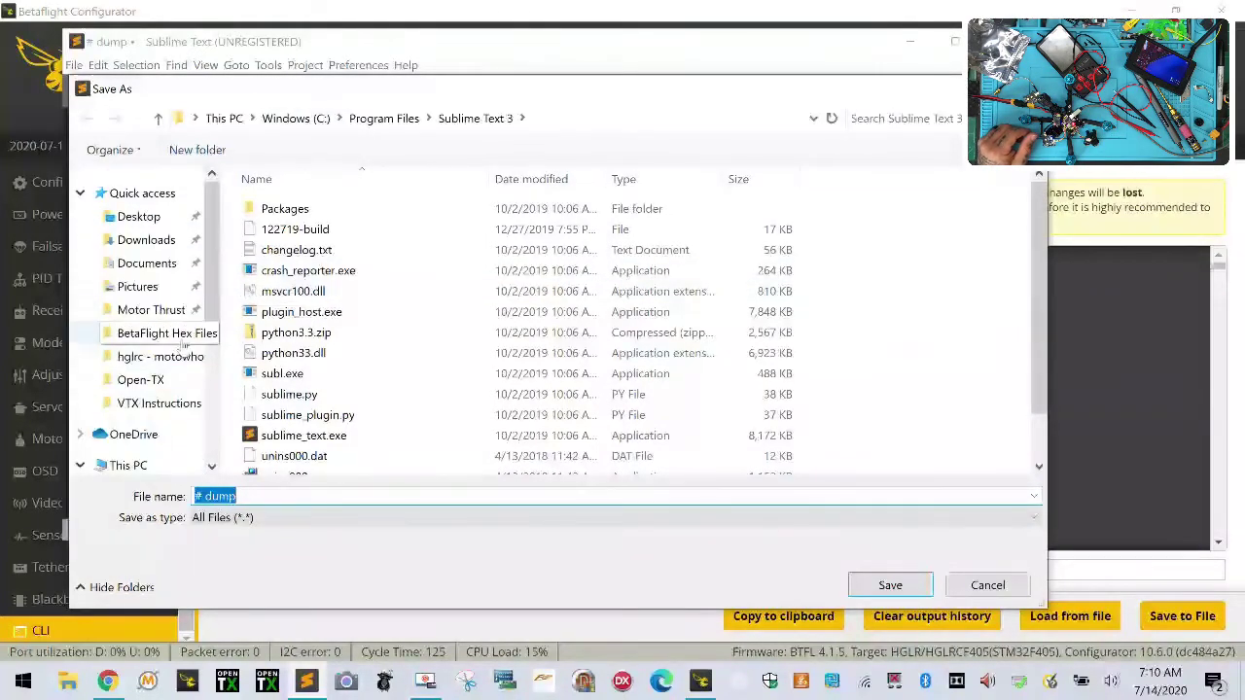
pyautogui.scroll(-3, 175, 350)
pyautogui.scroll(2, 156, 408)
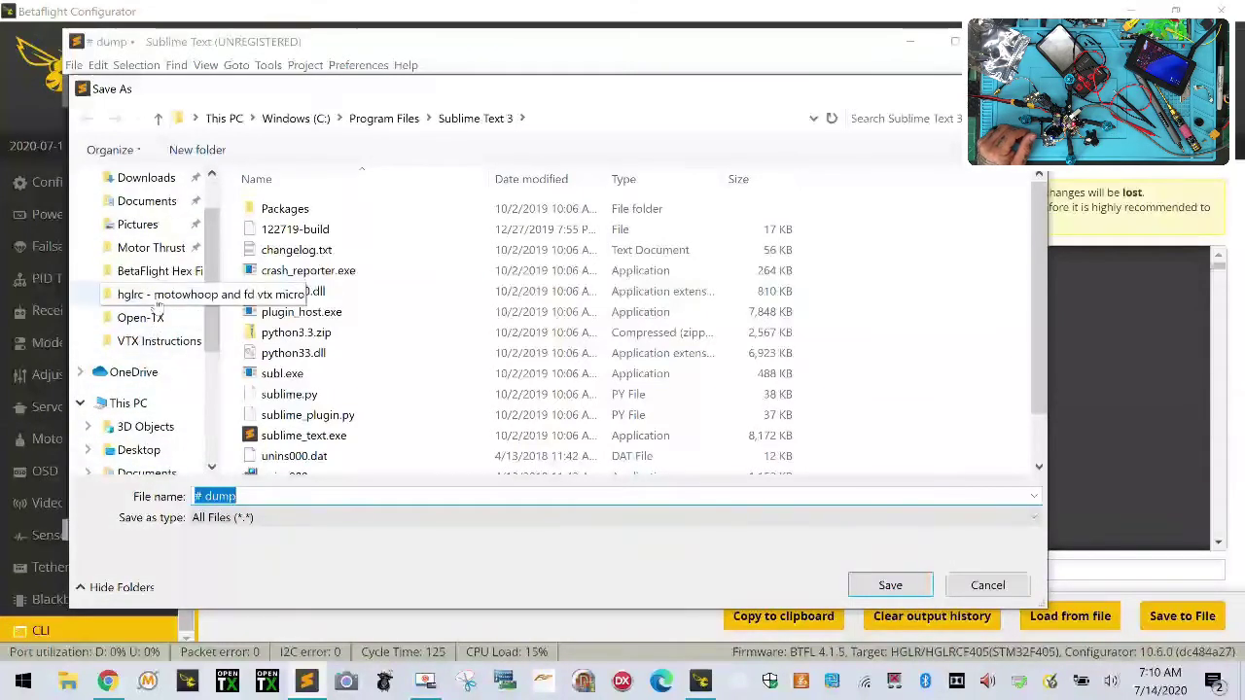
pyautogui.scroll(-4, 158, 305)
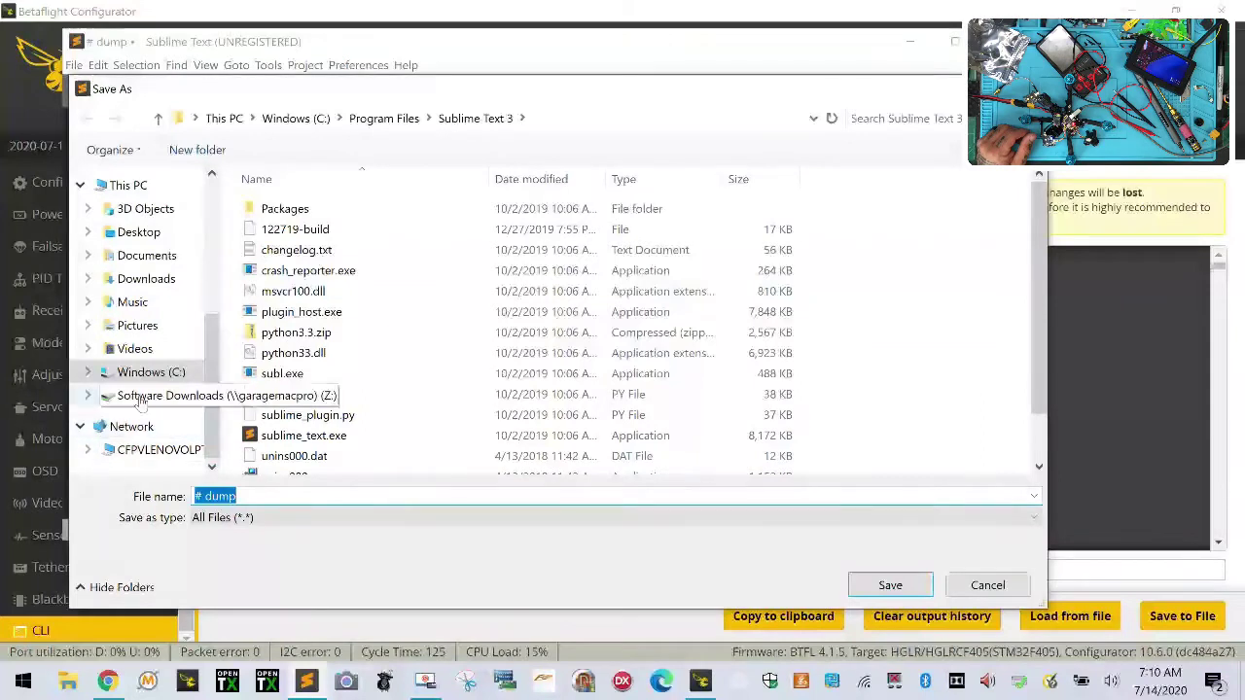
pyautogui.click(141, 399)
pyautogui.scroll(-2, 321, 427)
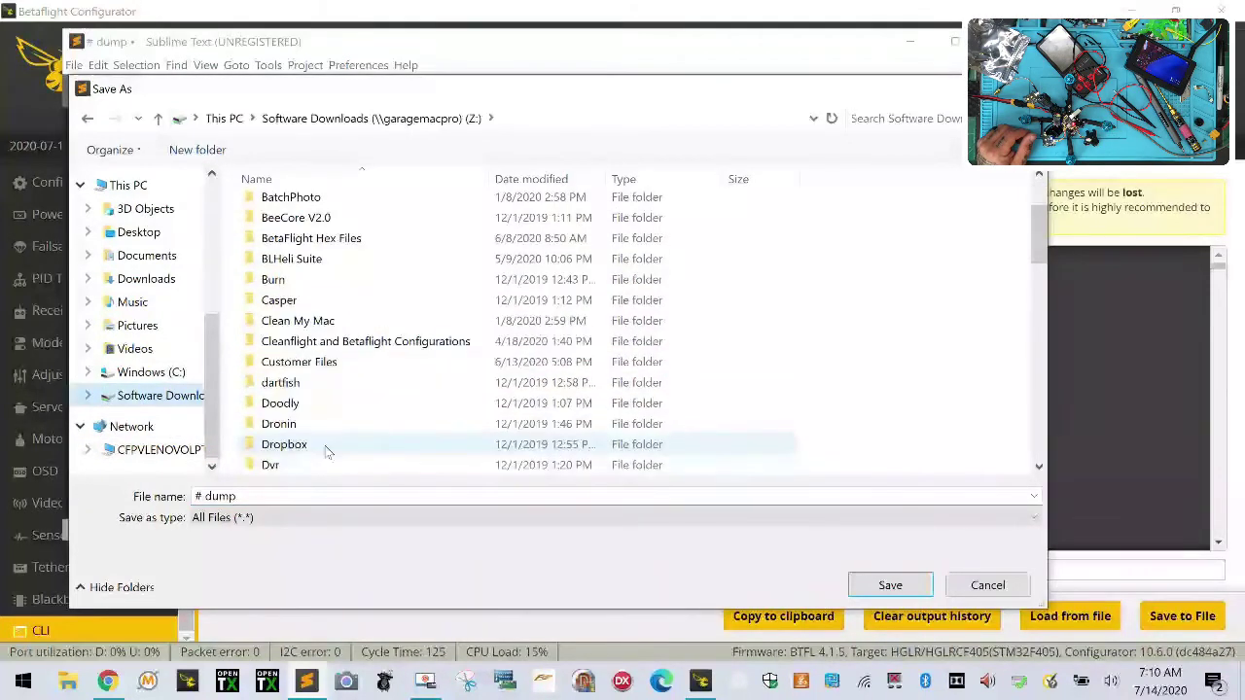
pyautogui.doubleClick(330, 362)
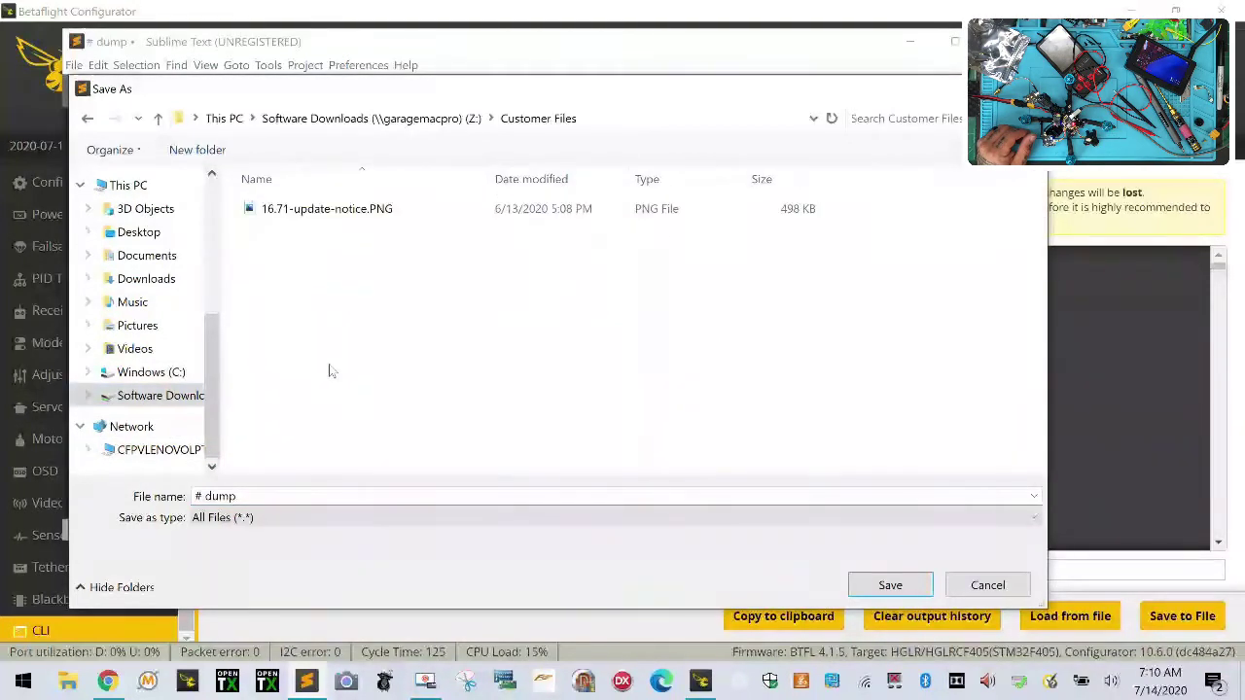
pyautogui.rightClick(335, 303)
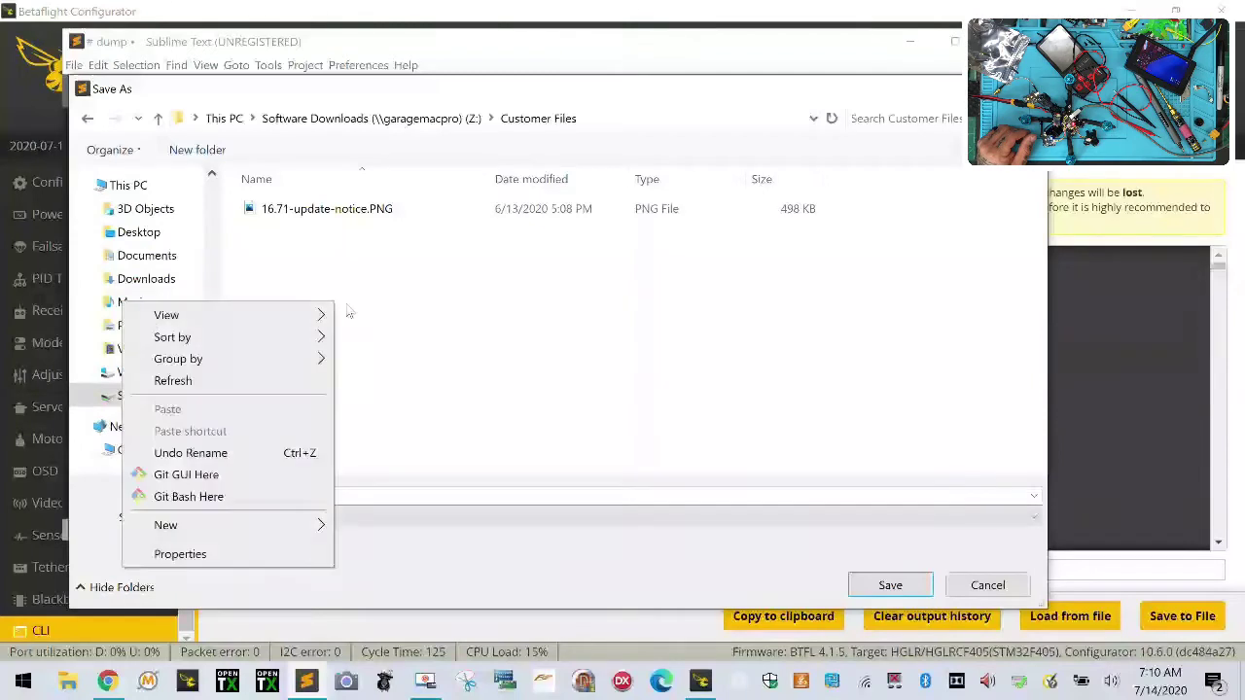
pyautogui.click(542, 344)
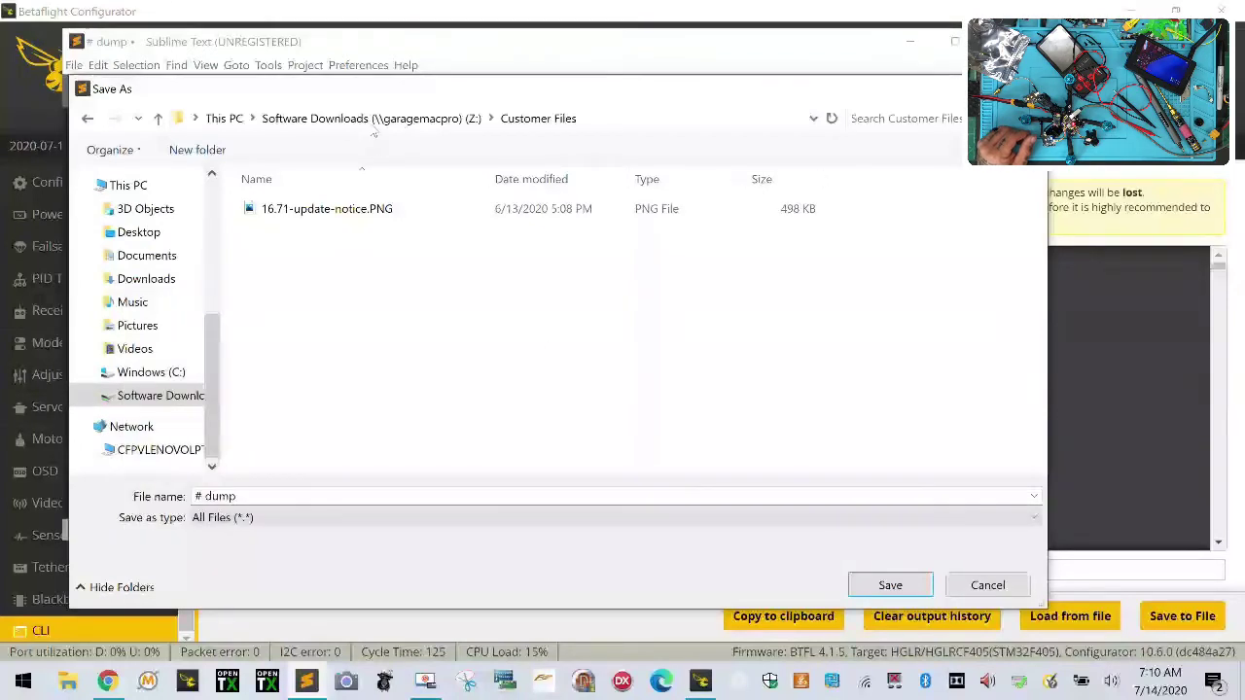
# Step: Navigate to Cleanflight and Betaflight Configurations > betaflight configurations
pyautogui.click(374, 121)
pyautogui.click(317, 356)
pyautogui.doubleClick(316, 356)
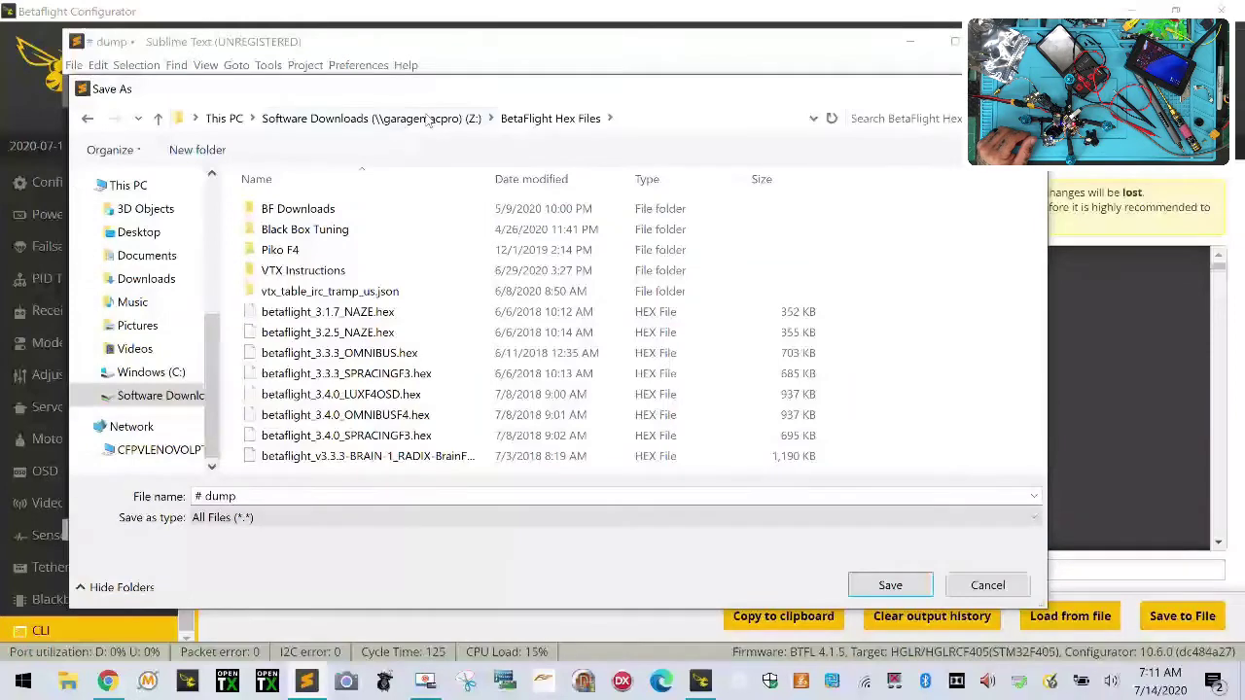
pyautogui.click(371, 118)
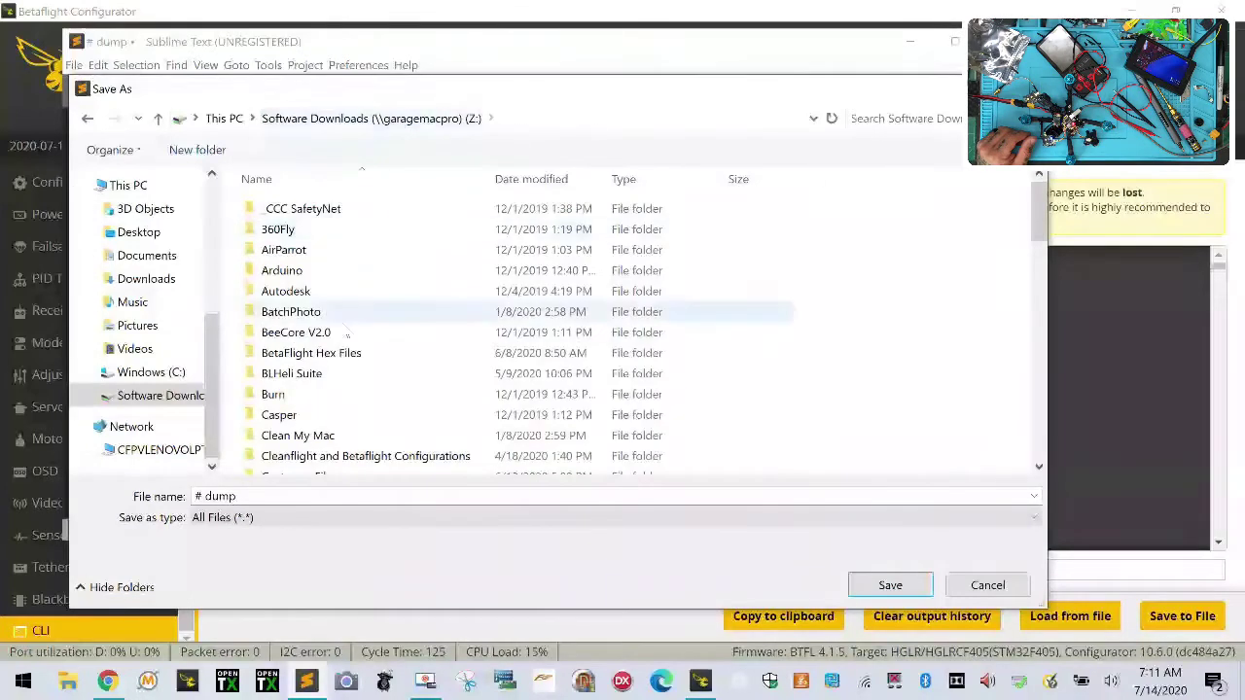
pyautogui.doubleClick(374, 456)
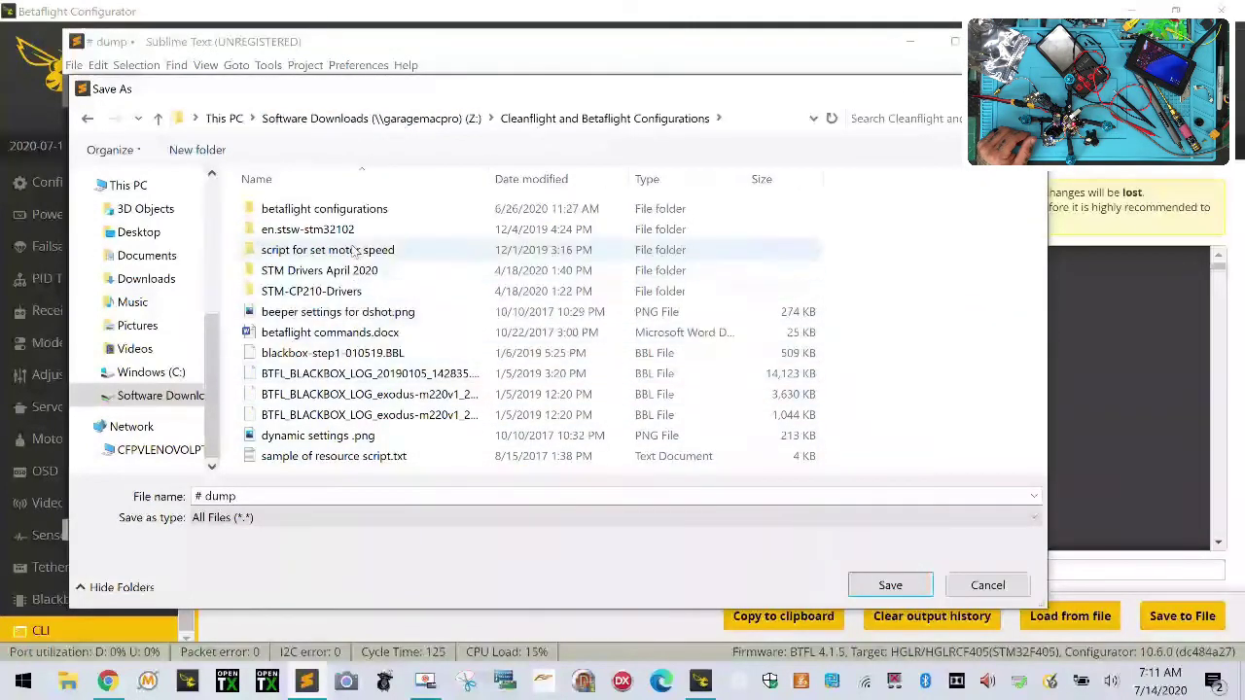
pyautogui.doubleClick(357, 210)
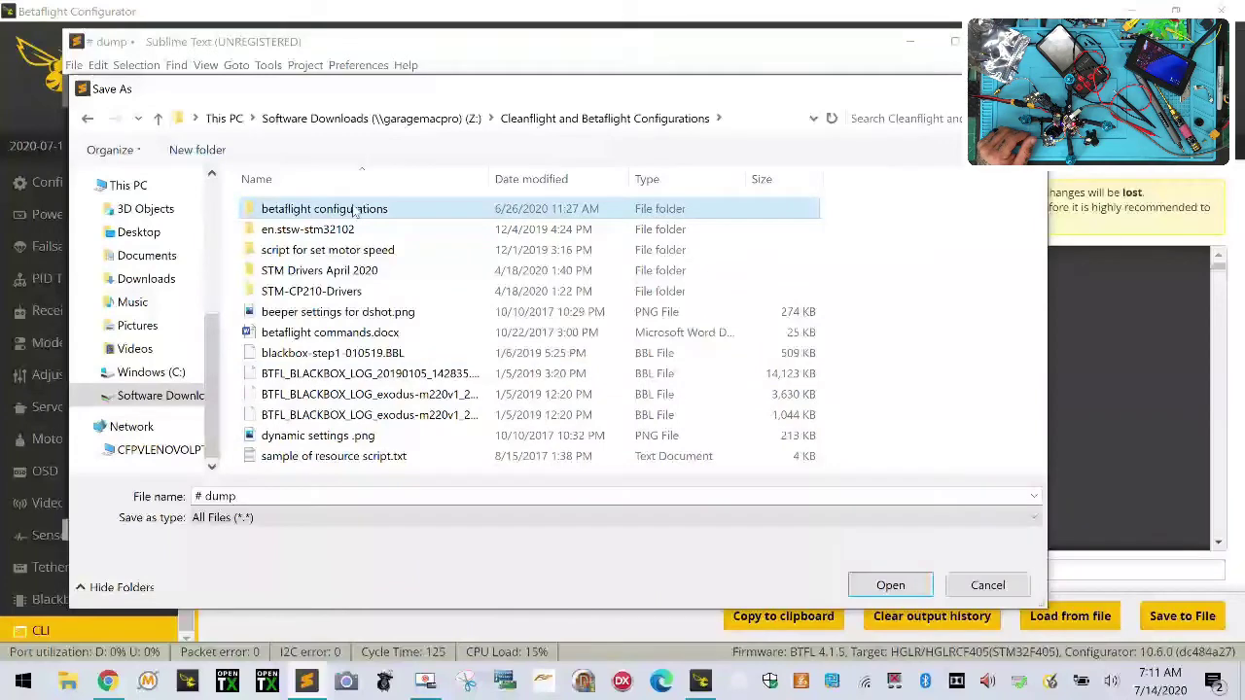
pyautogui.click(216, 150)
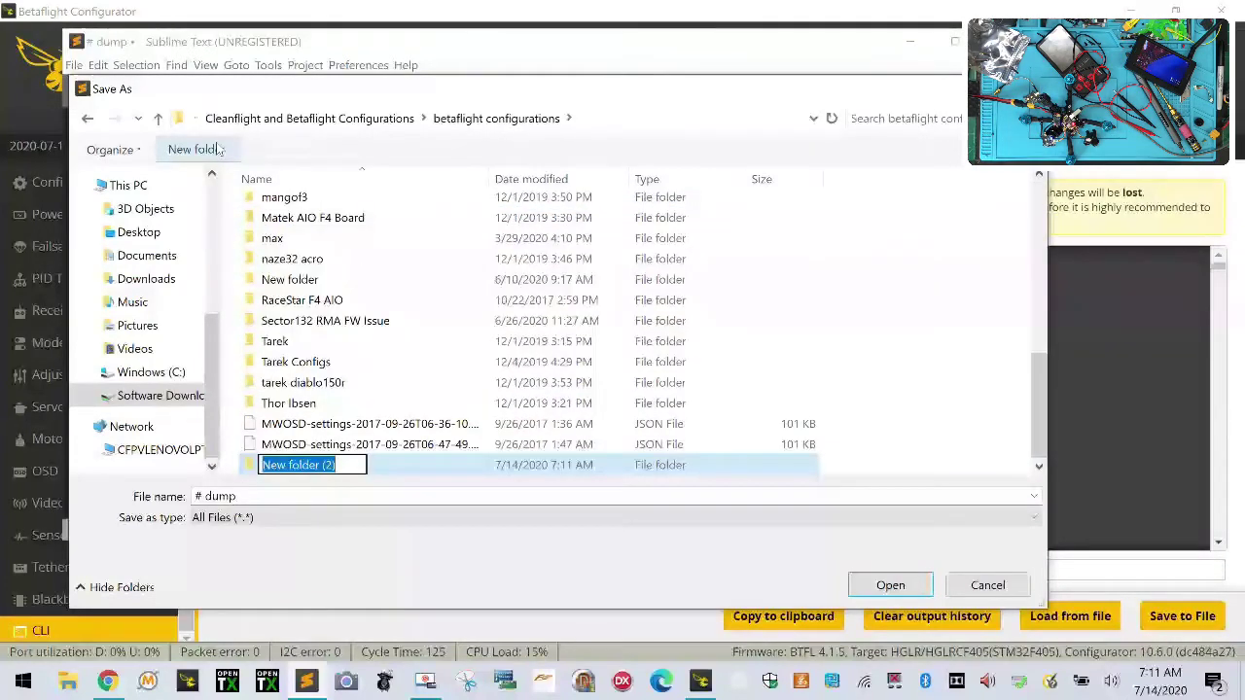
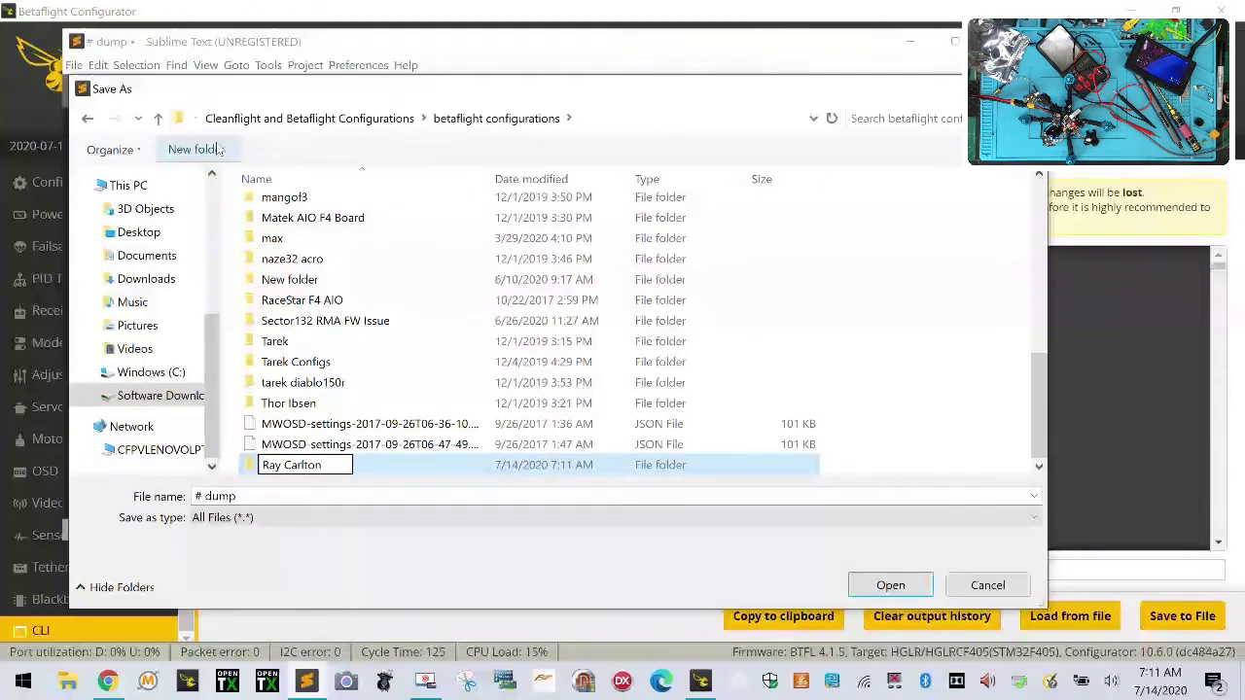
pyautogui.press('Return')
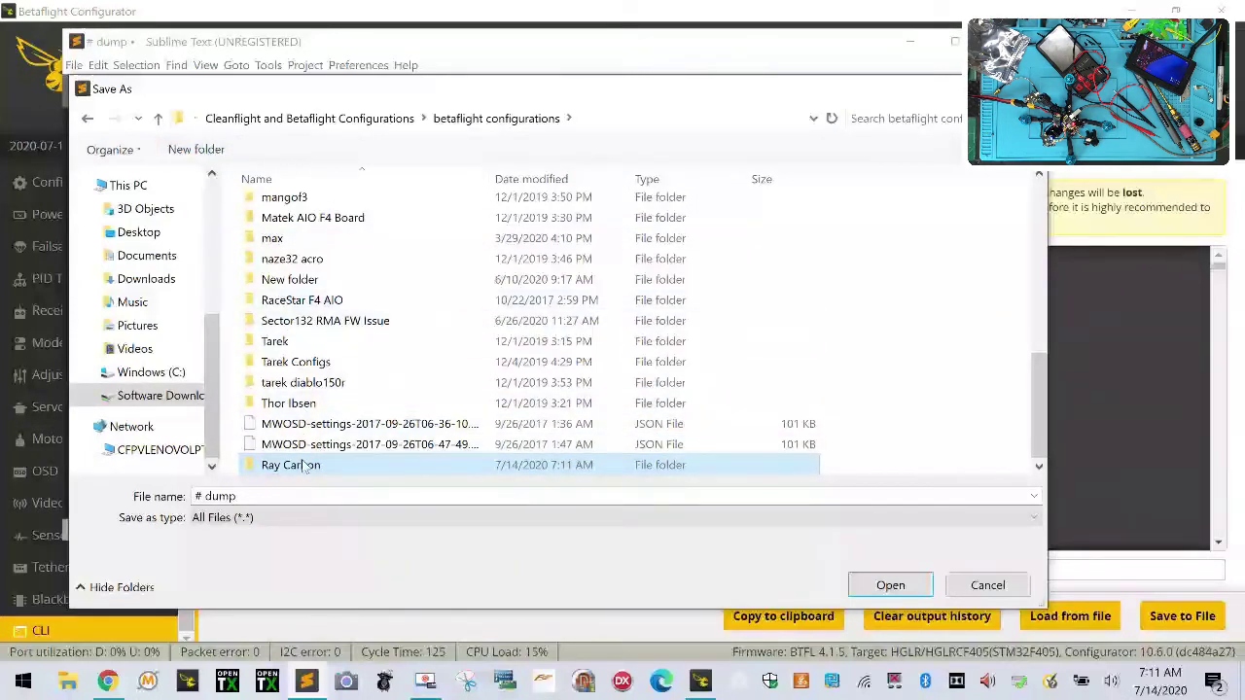
pyautogui.doubleClick(307, 466)
pyautogui.write('hglrc arrow rma')
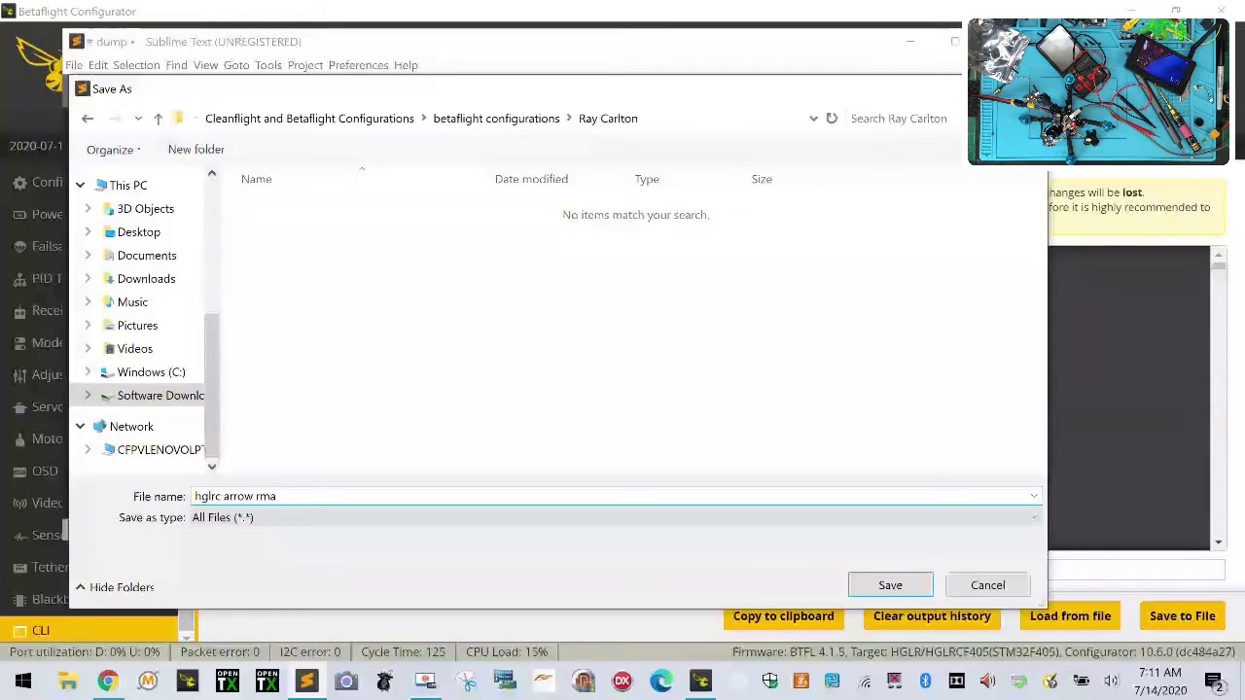
pyautogui.press('Return')
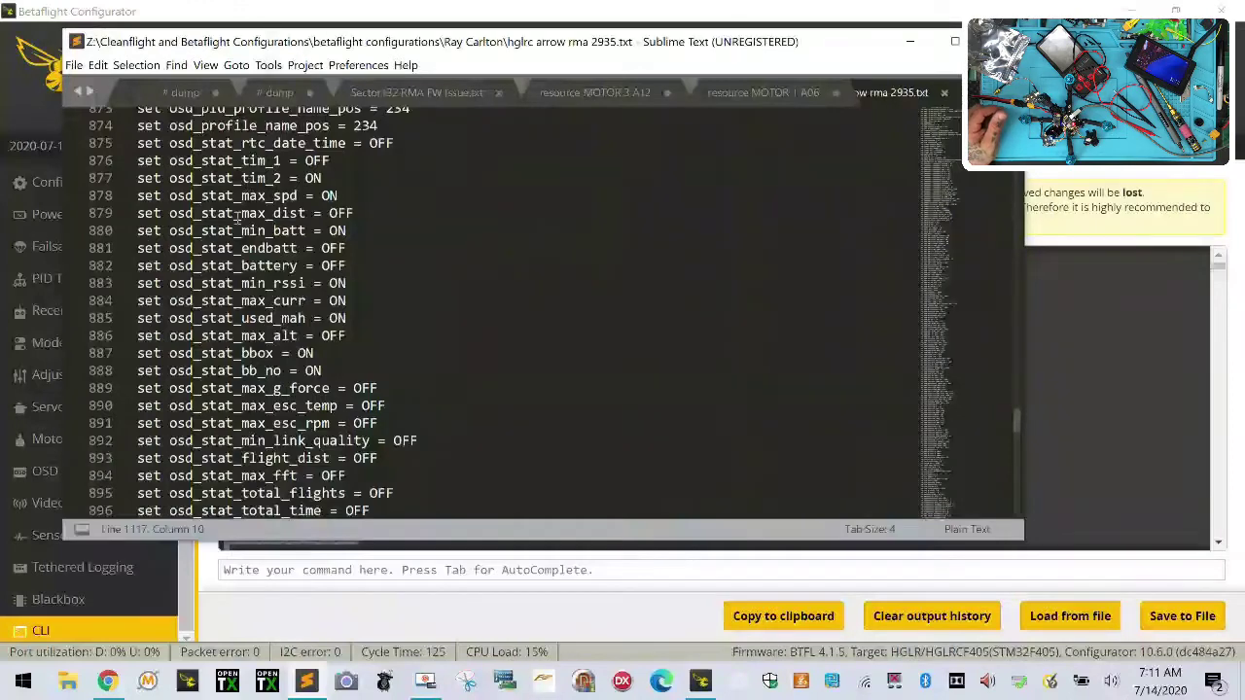
pyautogui.click(909, 40)
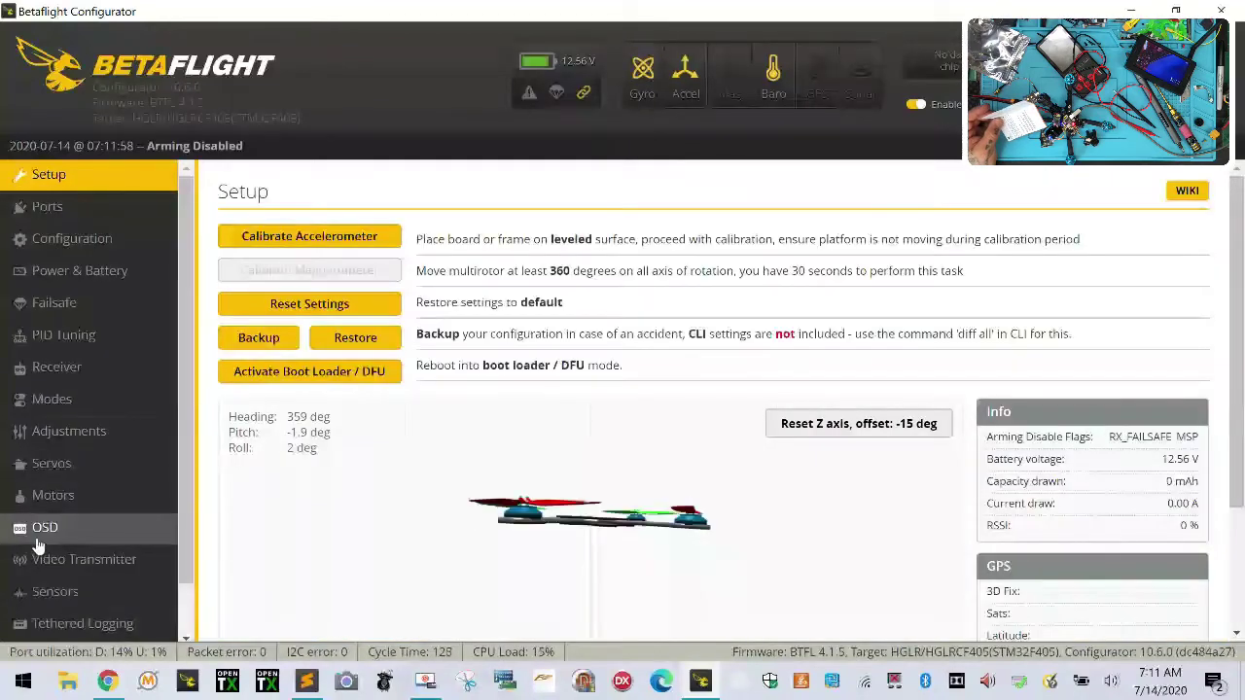
# Step: Scroll the Setup tab to check the connected board's status and 12.56 V battery
pyautogui.scroll(-2, 68, 518)
# Step: Inspect the existing VTX table bands, including CYCLONE, then disconnect from the board
pyautogui.click(73, 504)
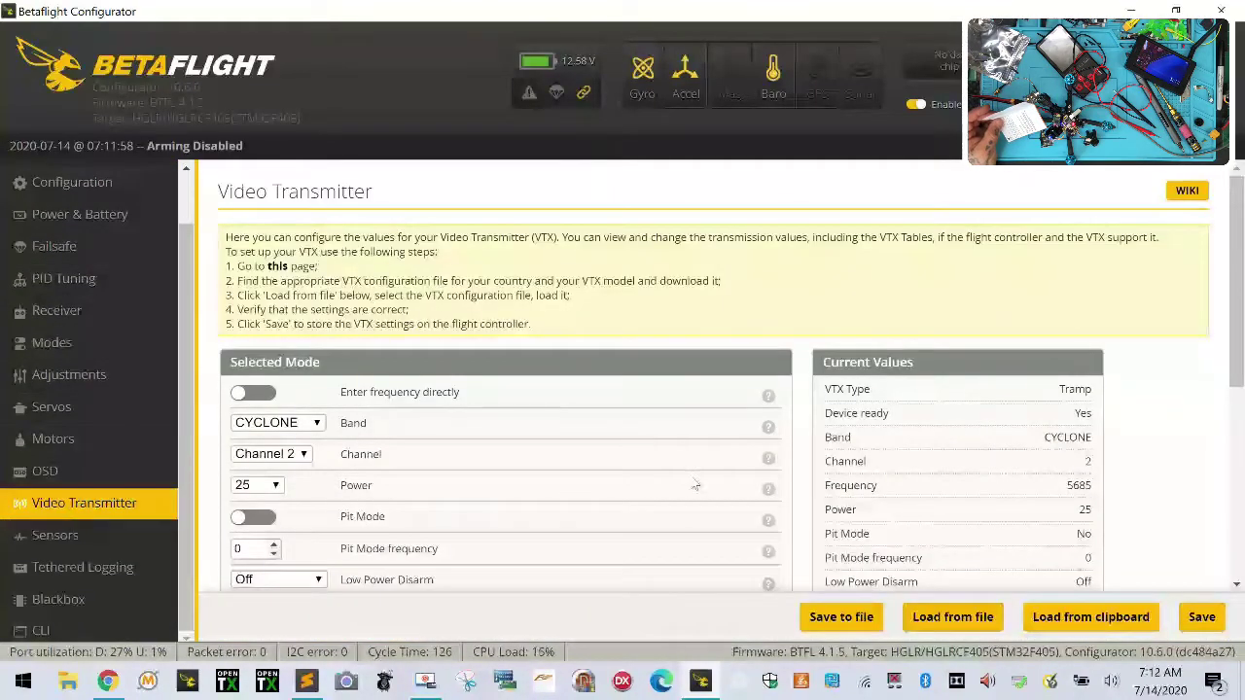
pyautogui.scroll(-2, 632, 483)
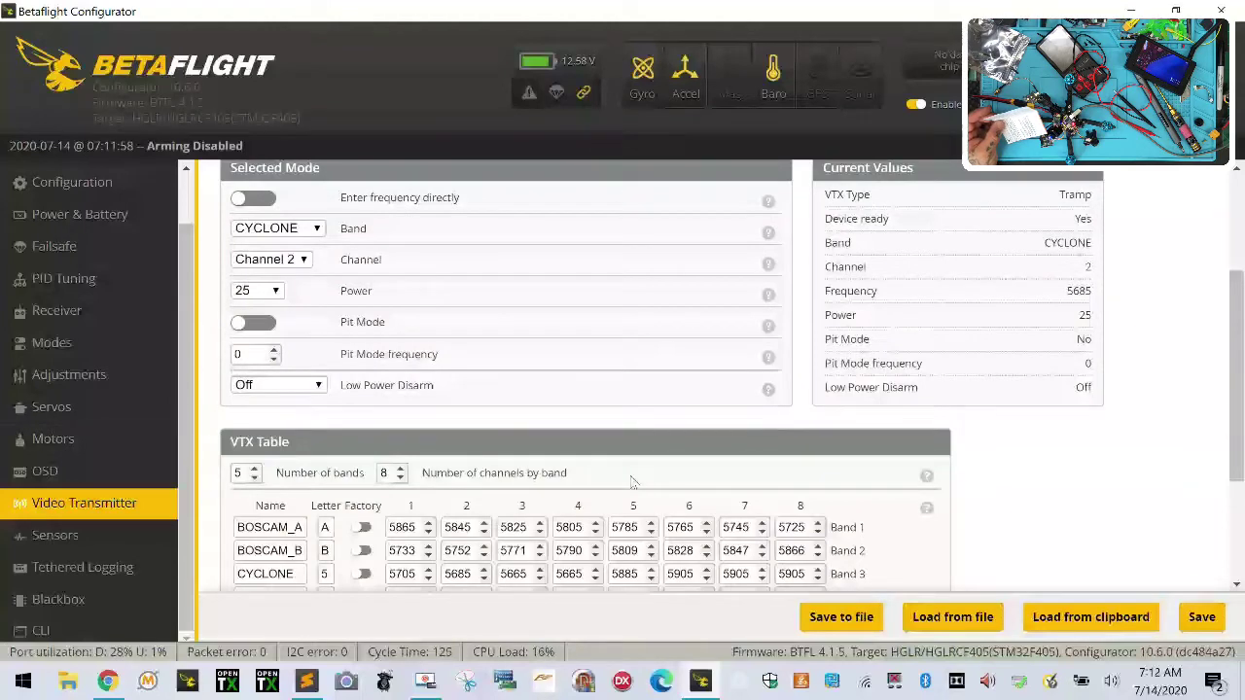
pyautogui.scroll(-2, 632, 483)
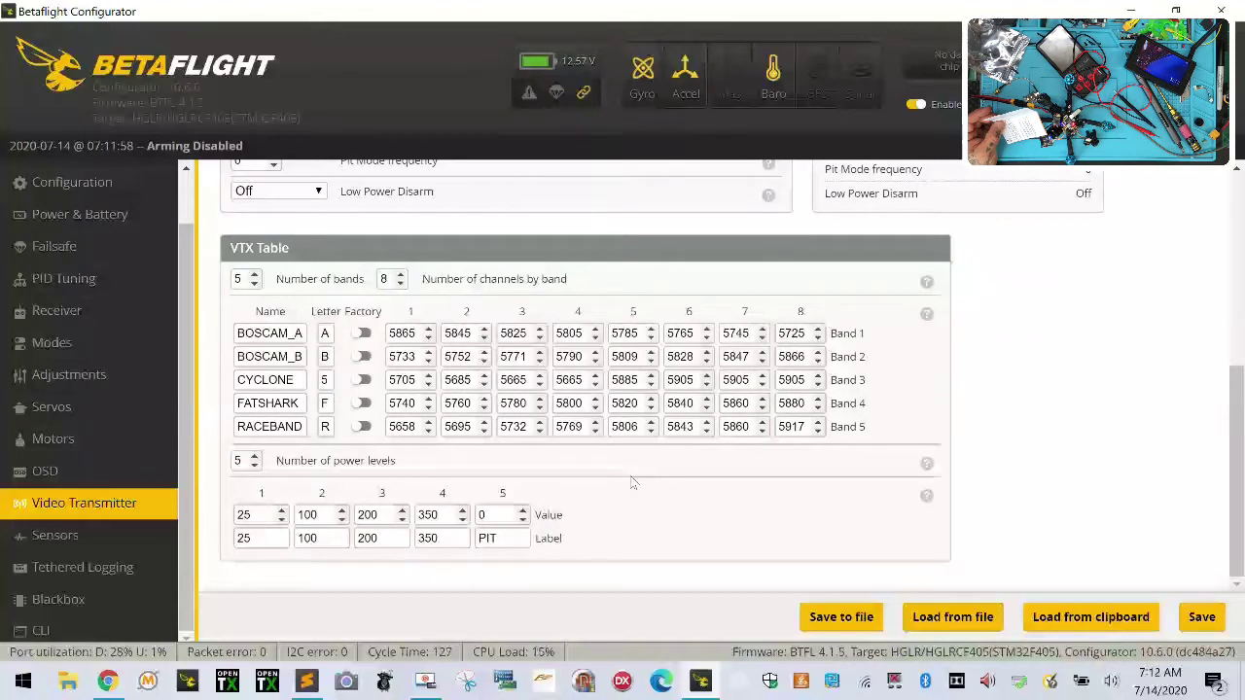
pyautogui.doubleClick(278, 380)
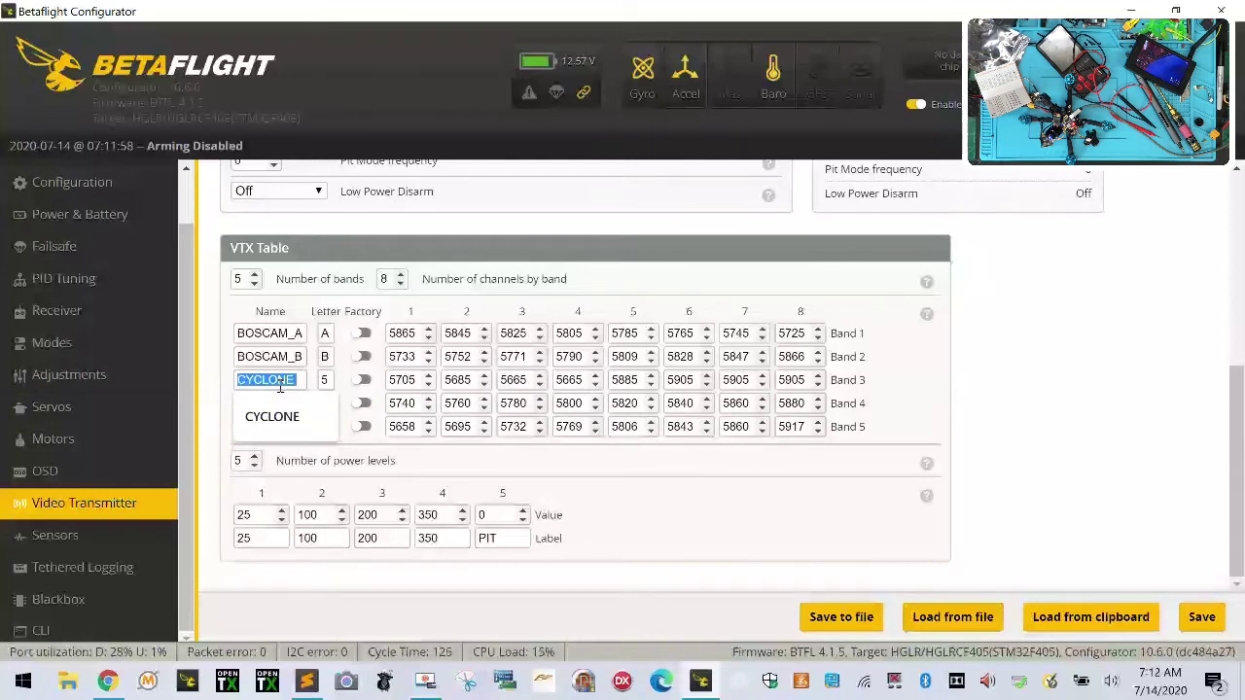
pyautogui.click(223, 407)
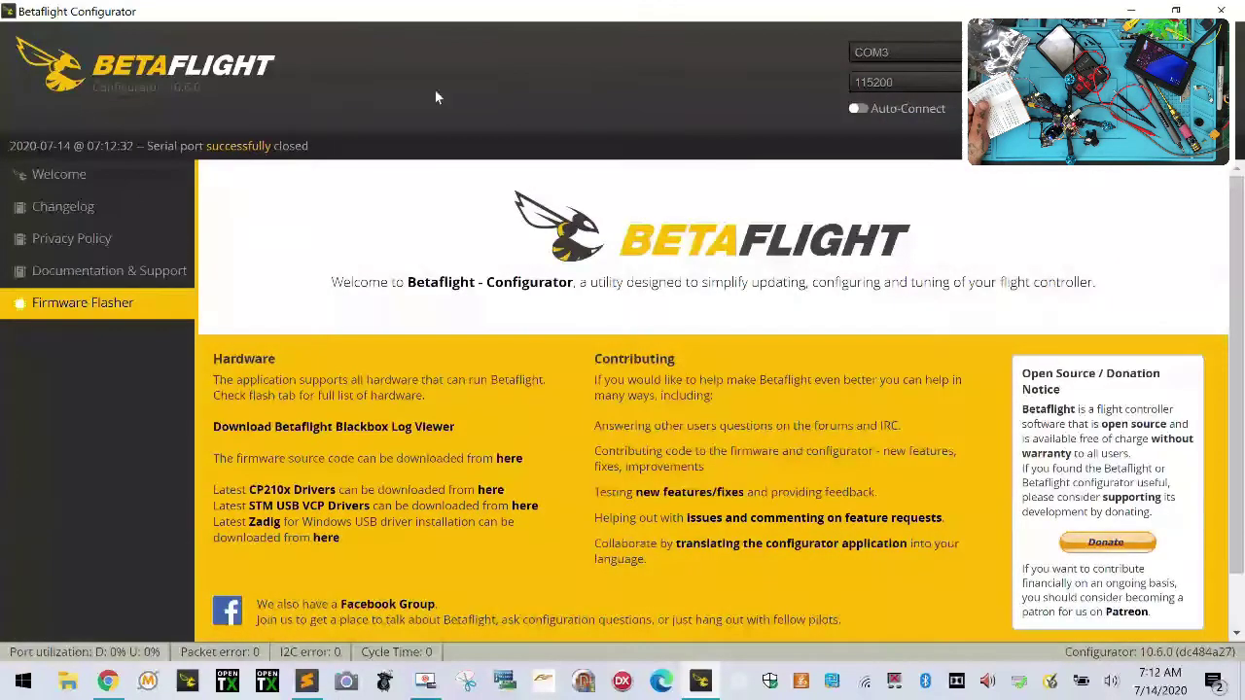
pyautogui.click(82, 303)
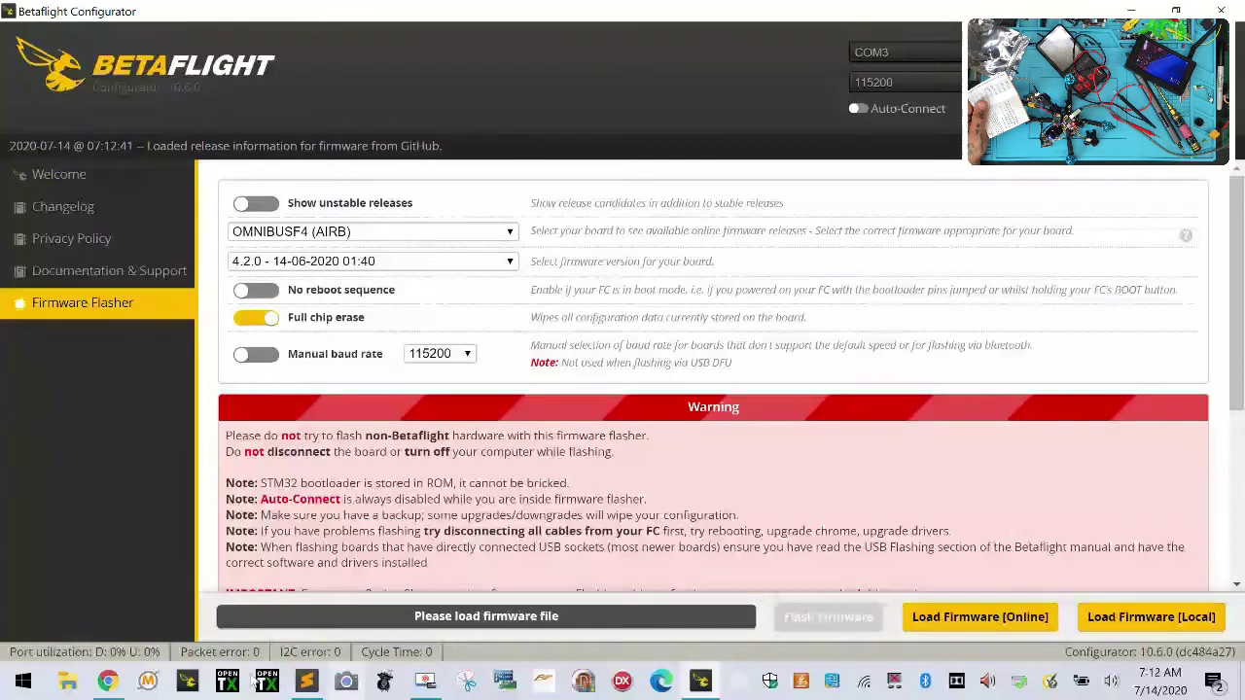
# Step: Check the board name in the saved dump in Sublime Text
pyautogui.click(301, 681)
pyautogui.scroll(20, 347, 302)
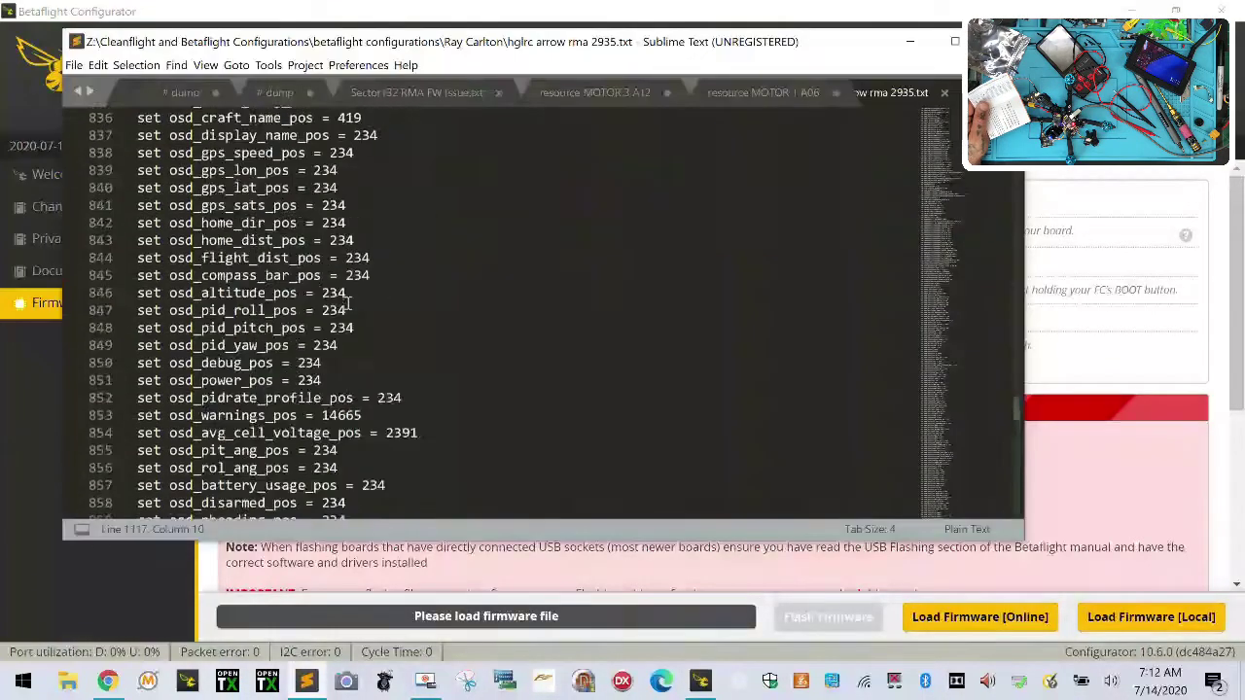
pyautogui.scroll(20, 347, 302)
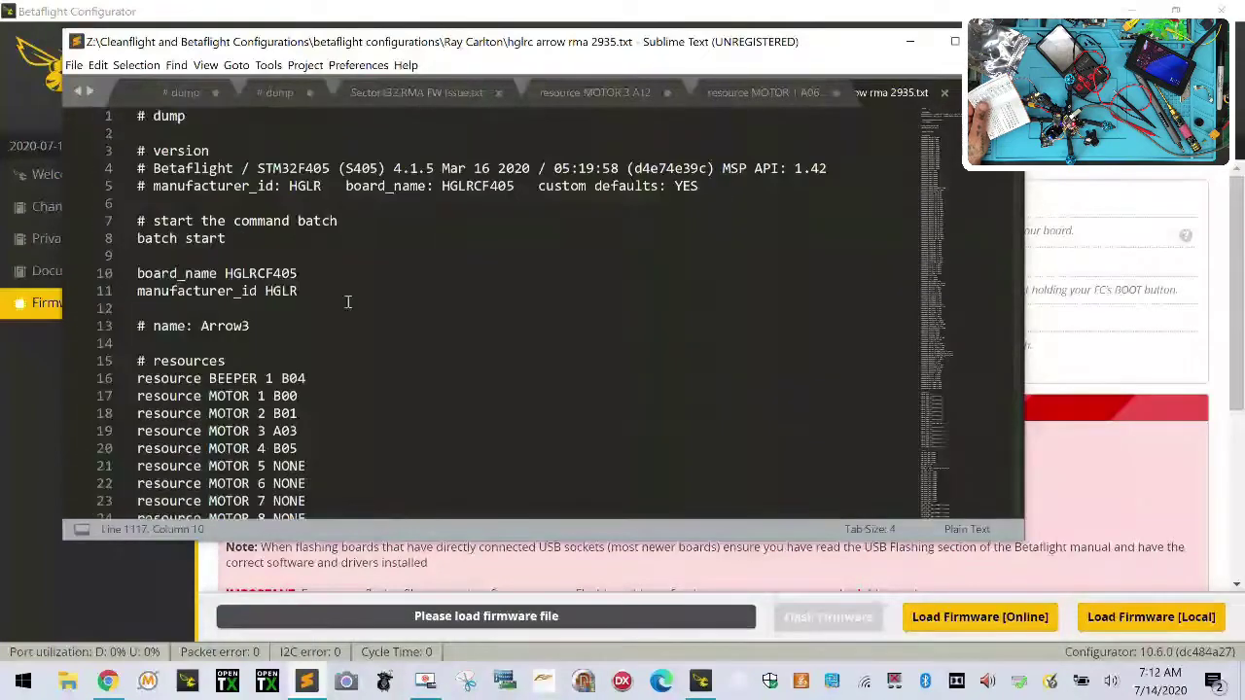
# Step: Select HGLRCF405 (HGLR) from the Firmware Flasher board list
pyautogui.click(28, 463)
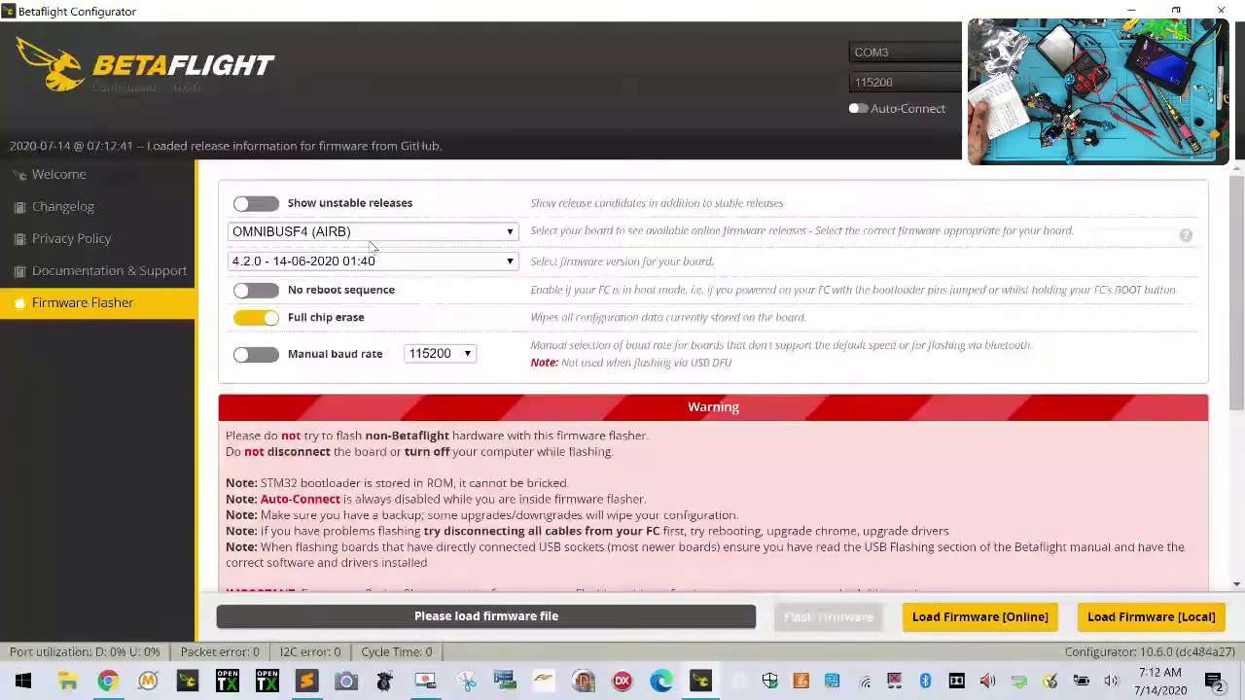
pyautogui.click(392, 234)
pyautogui.scroll(20, 379, 331)
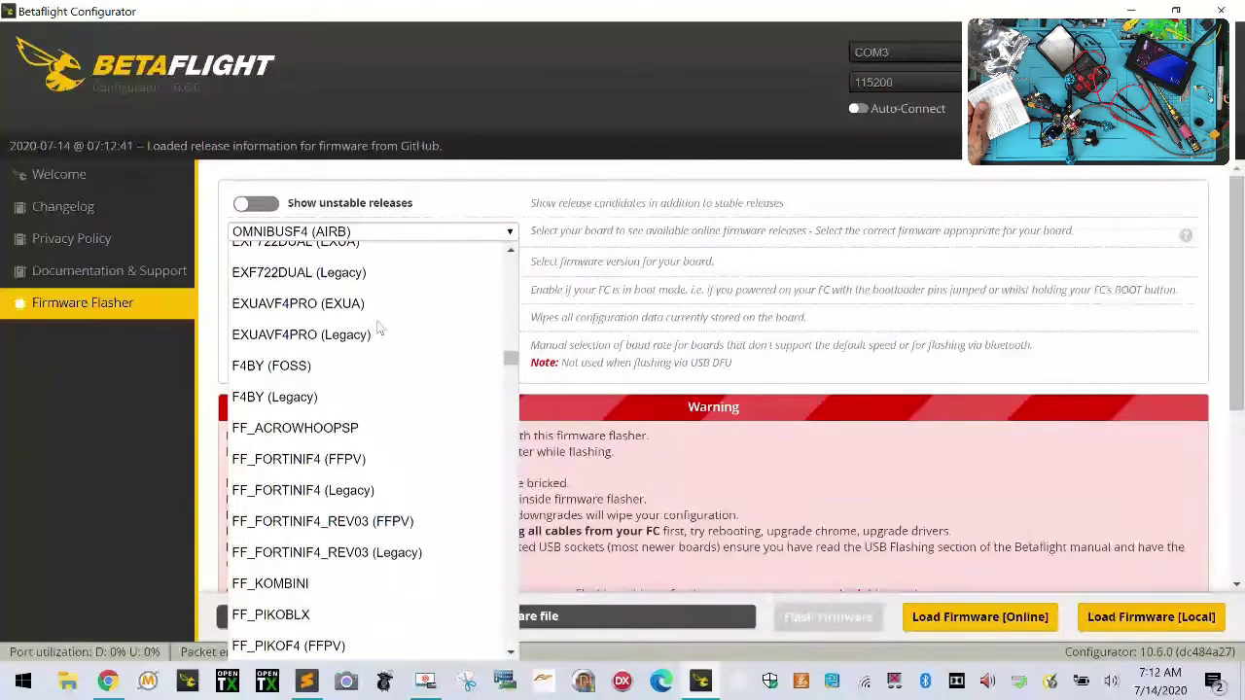
pyautogui.scroll(-5, 379, 331)
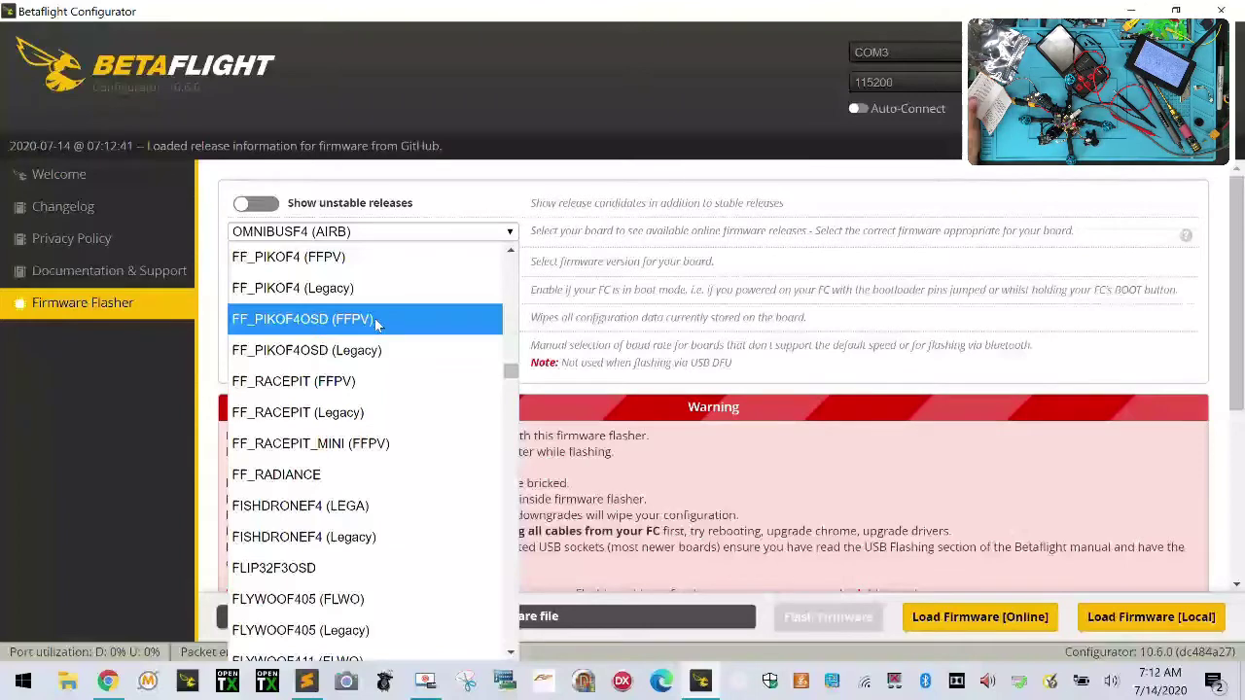
pyautogui.scroll(12, 374, 318)
pyautogui.scroll(-15, 378, 323)
pyautogui.scroll(5, 375, 334)
pyautogui.scroll(10, 375, 333)
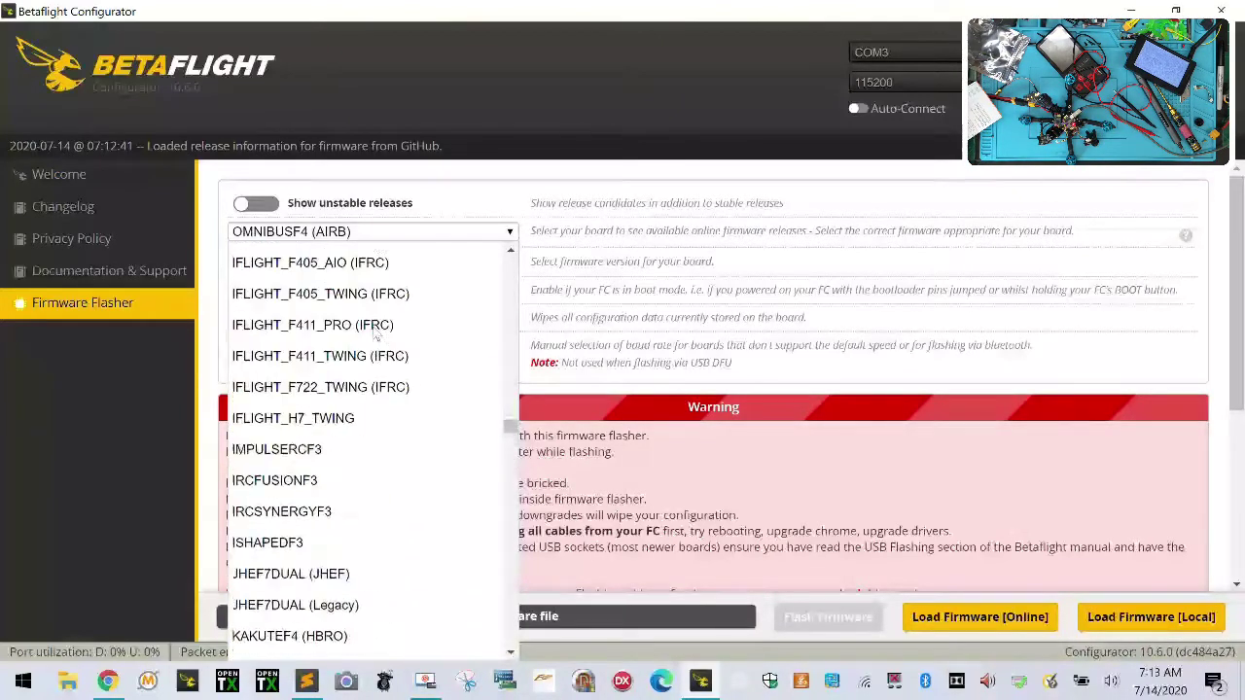
pyautogui.scroll(3, 370, 303)
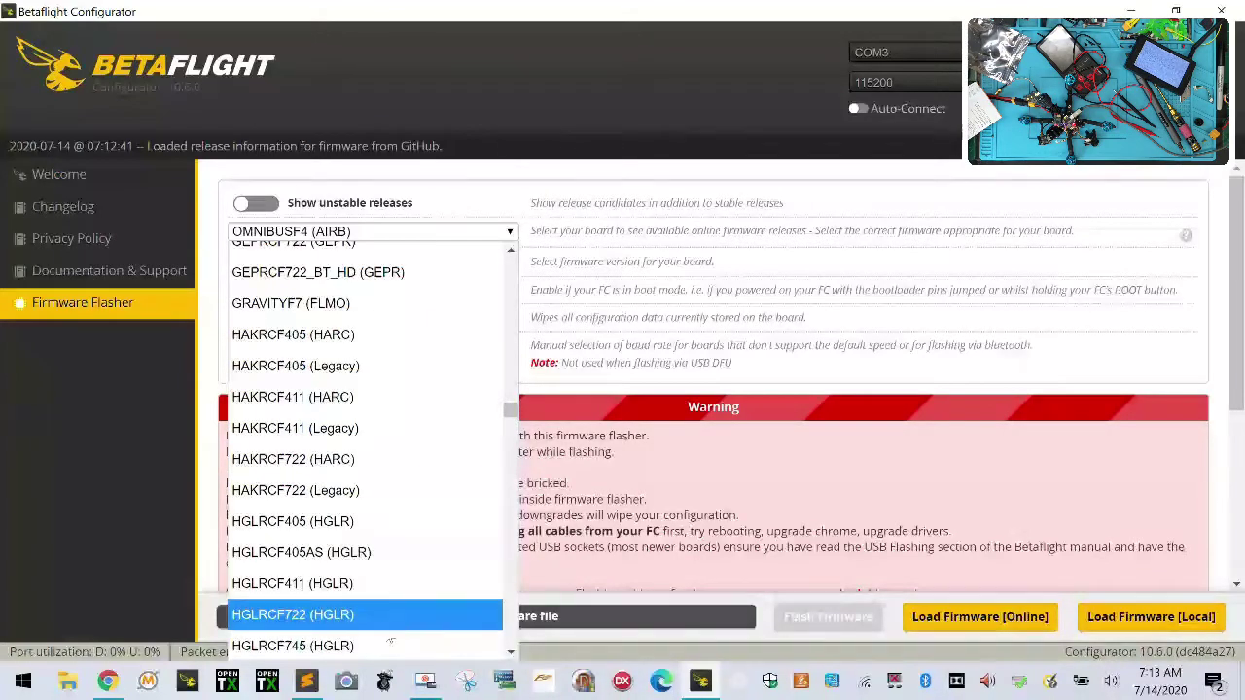
pyautogui.click(384, 530)
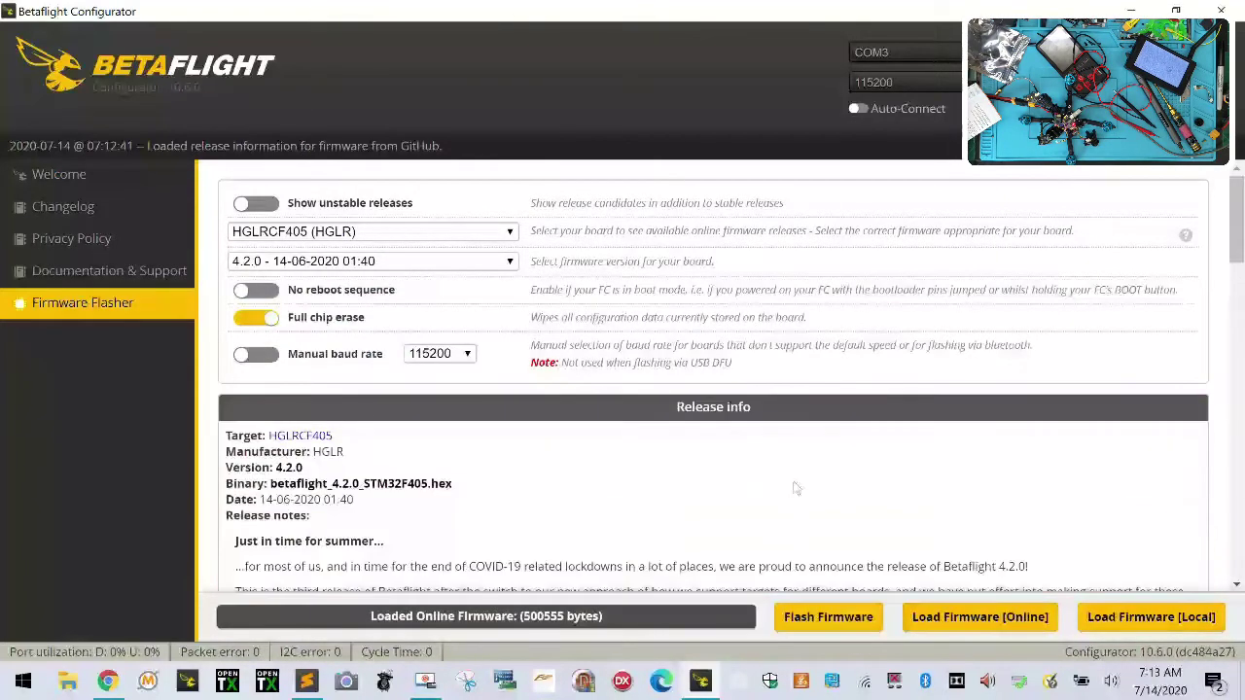
# Step: Flash Betaflight 4.2.0 firmware onto the HGLRCF405 board
pyautogui.click(797, 615)
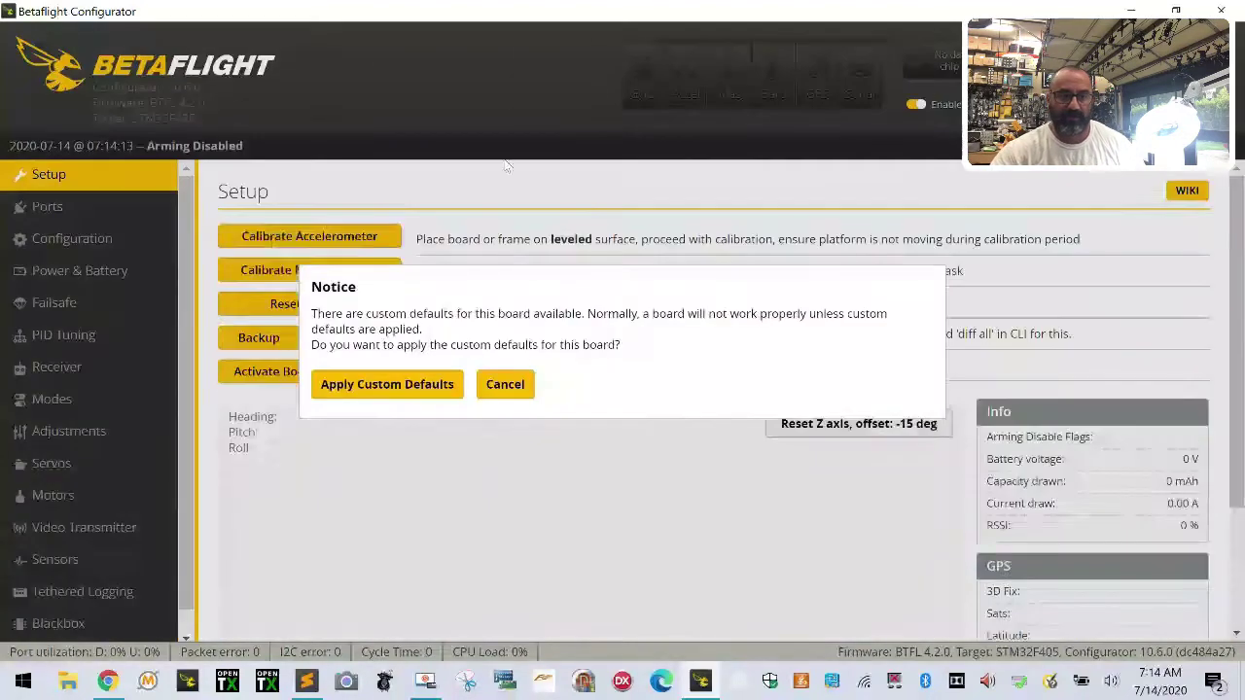
# Step: Apply the HGLRCF405 custom defaults and reconnect once the board reboots
pyautogui.click(420, 383)
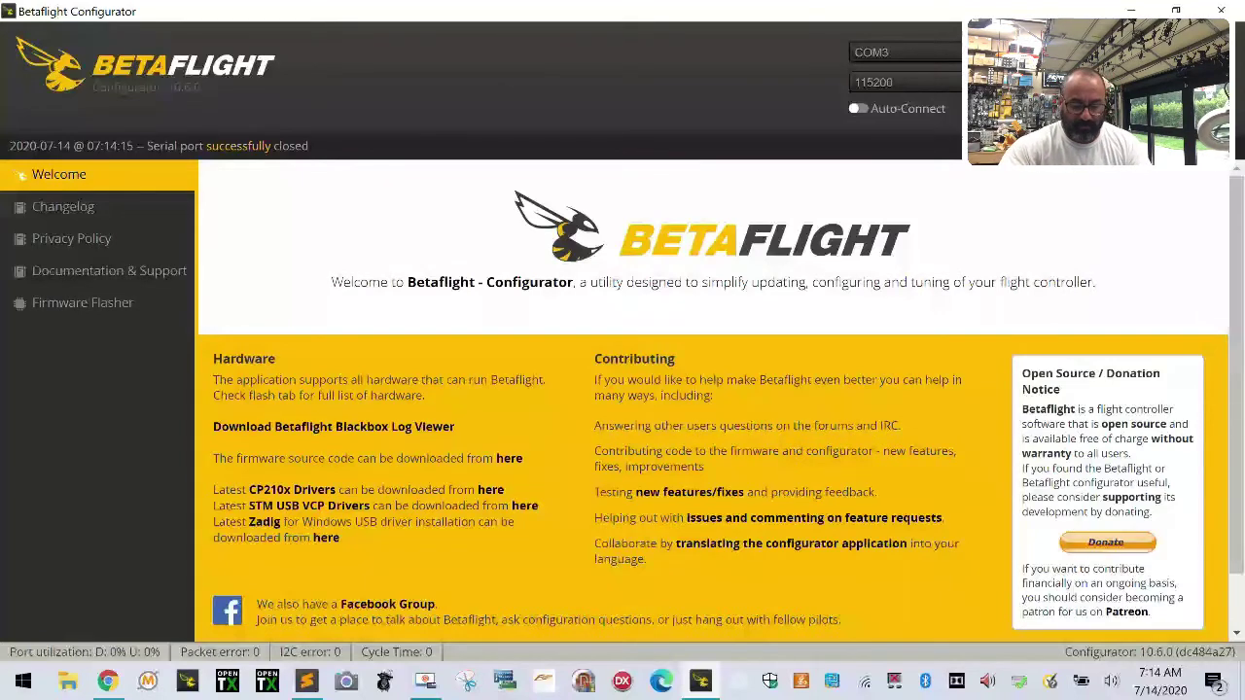
pyautogui.click(1221, 92)
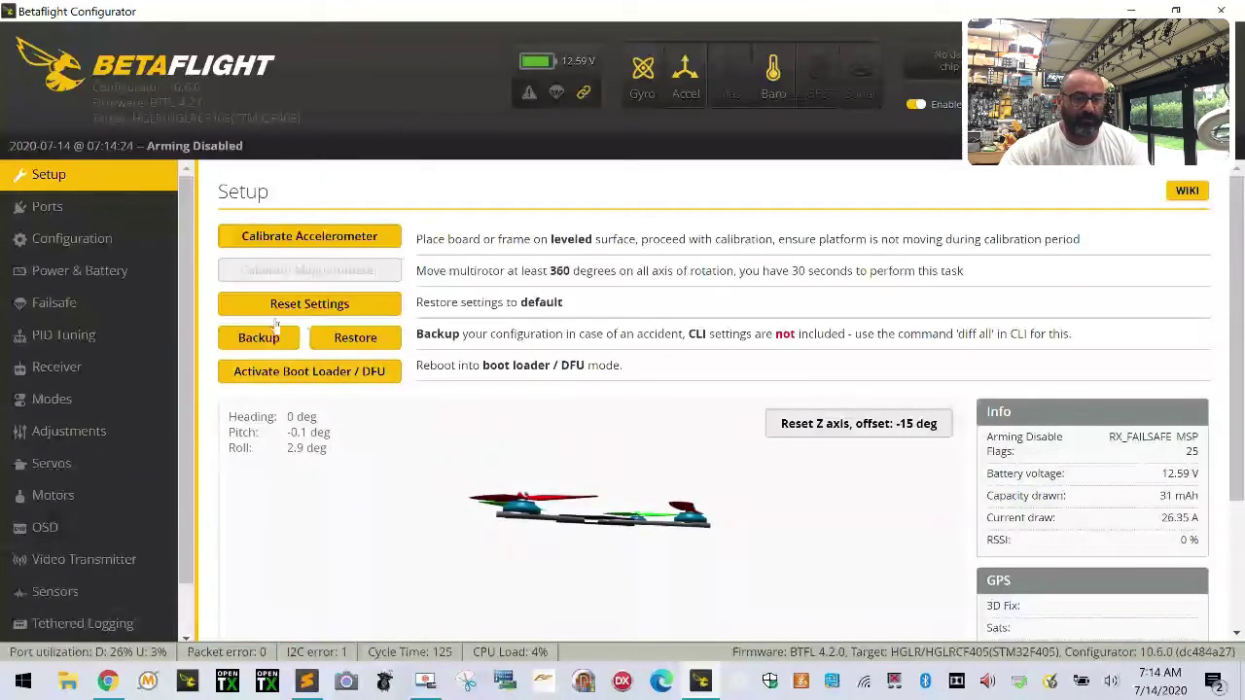
# Step: Load 'hglrc Arrow VTX - Correct Table.json' as the VTX table and save it to the board
pyautogui.click(73, 562)
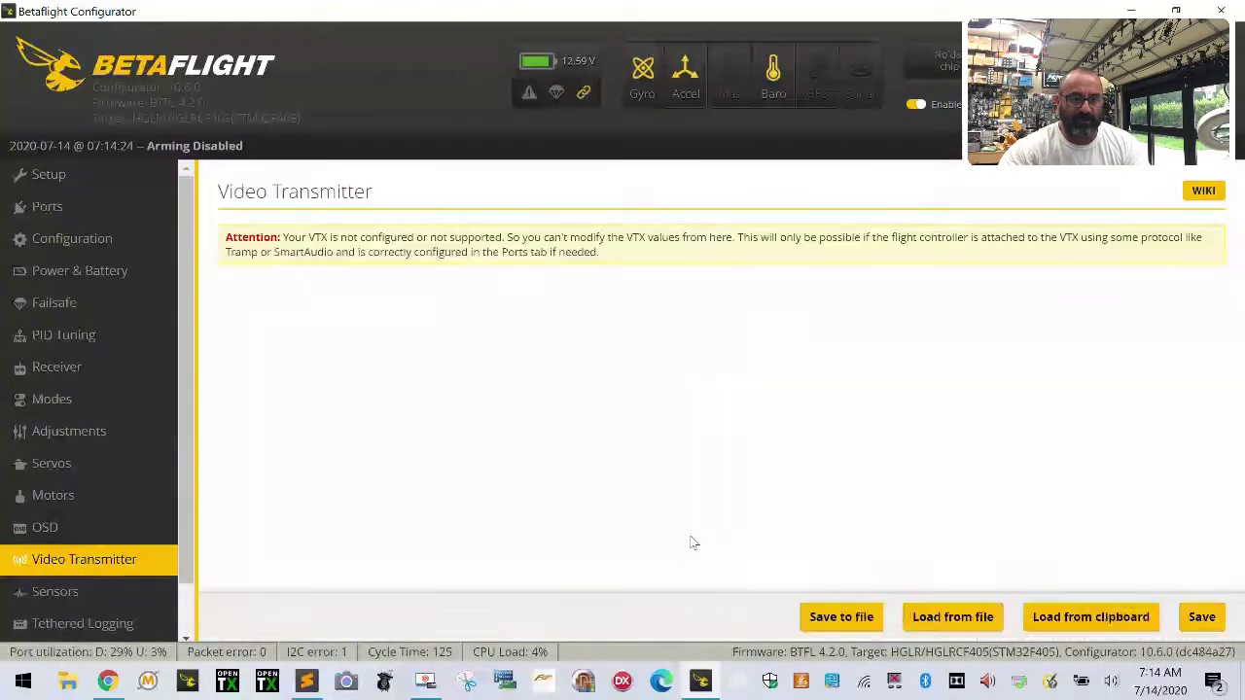
pyautogui.click(964, 619)
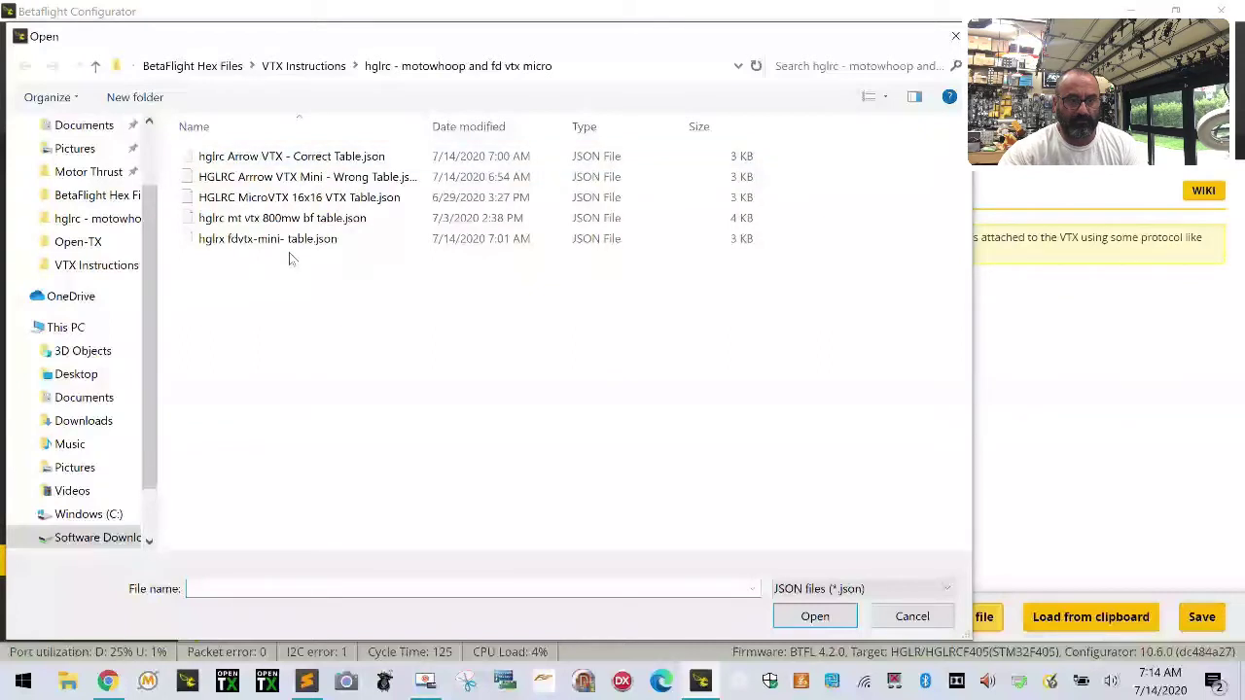
pyautogui.doubleClick(316, 163)
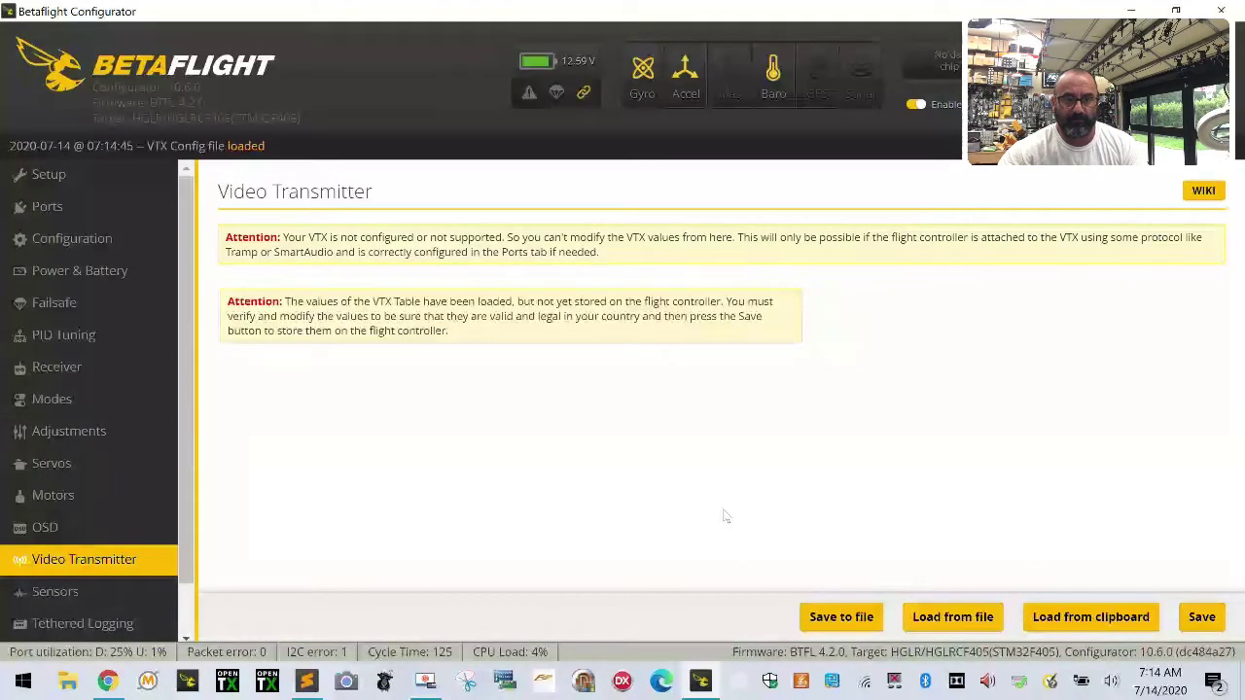
pyautogui.click(1208, 618)
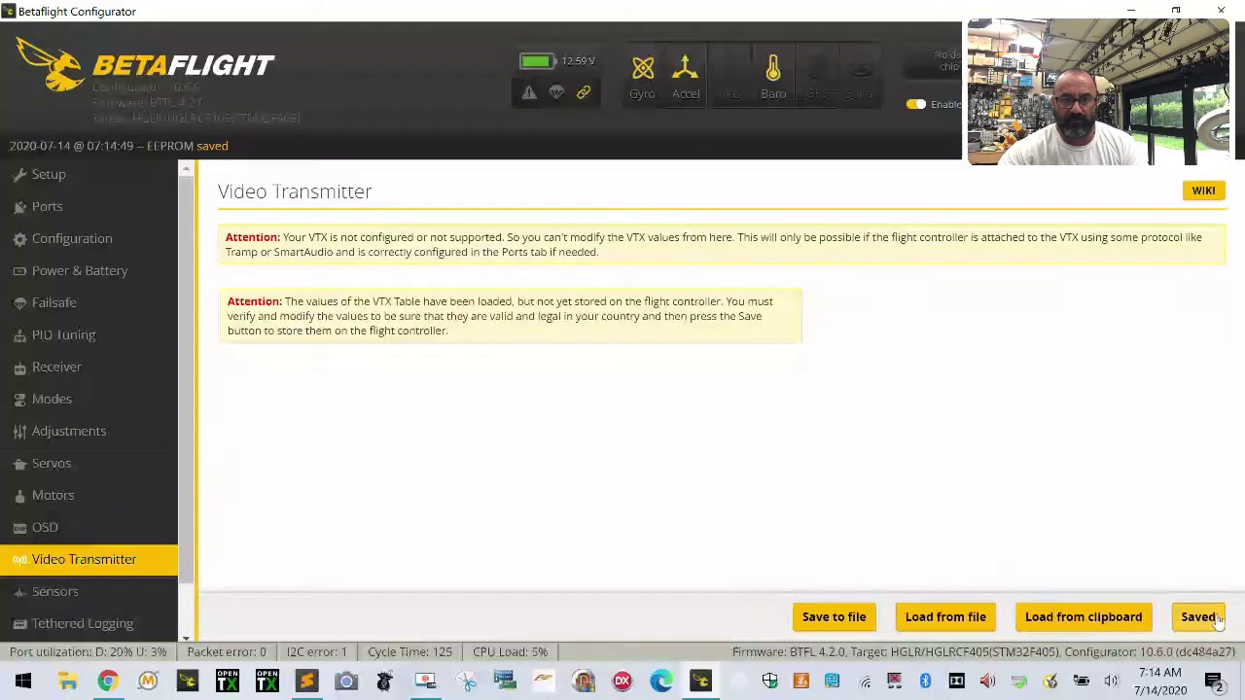
pyautogui.click(93, 176)
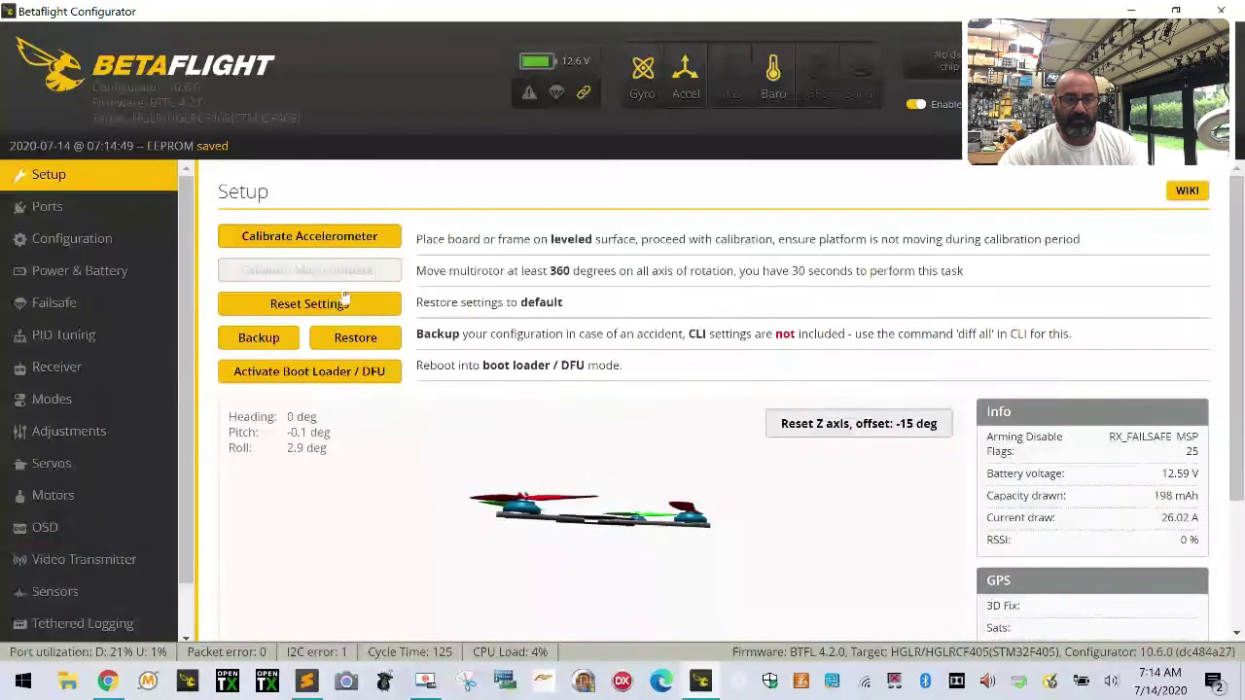
# Step: Set ports: ESC sensor on UART4, serial RX on UART6, IRC Tramp VTX on UART3; save and reboot
pyautogui.click(58, 206)
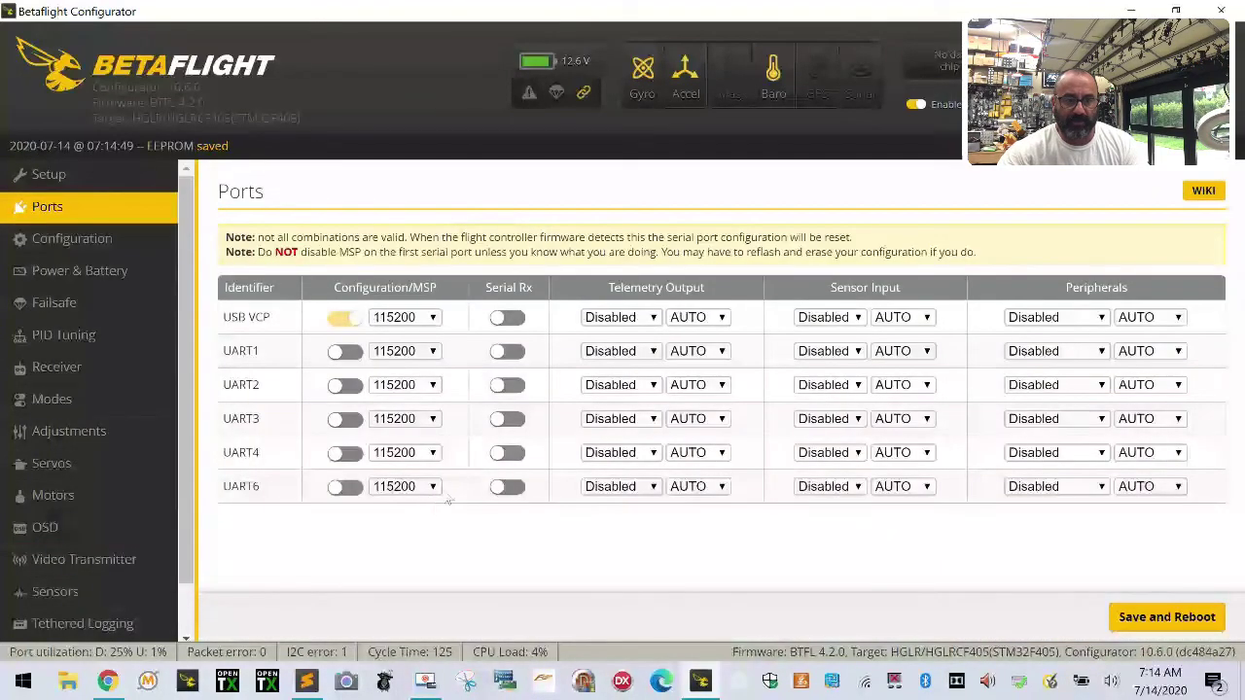
pyautogui.click(608, 453)
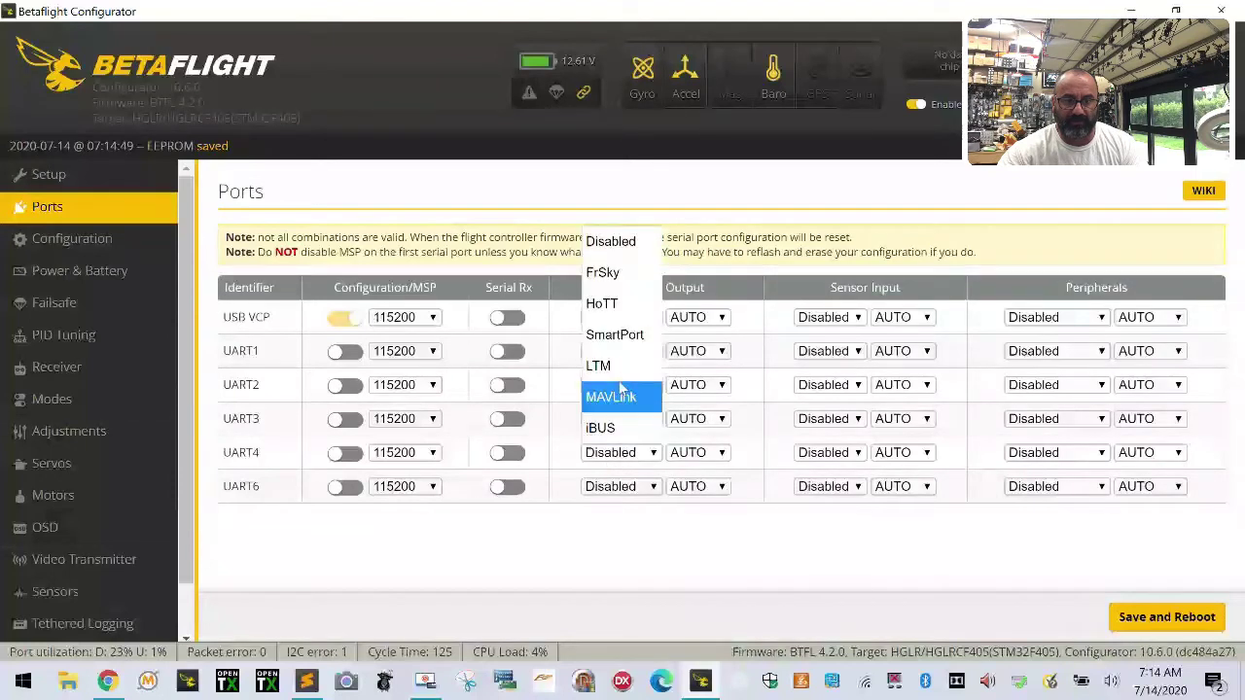
pyautogui.click(842, 456)
pyautogui.click(833, 541)
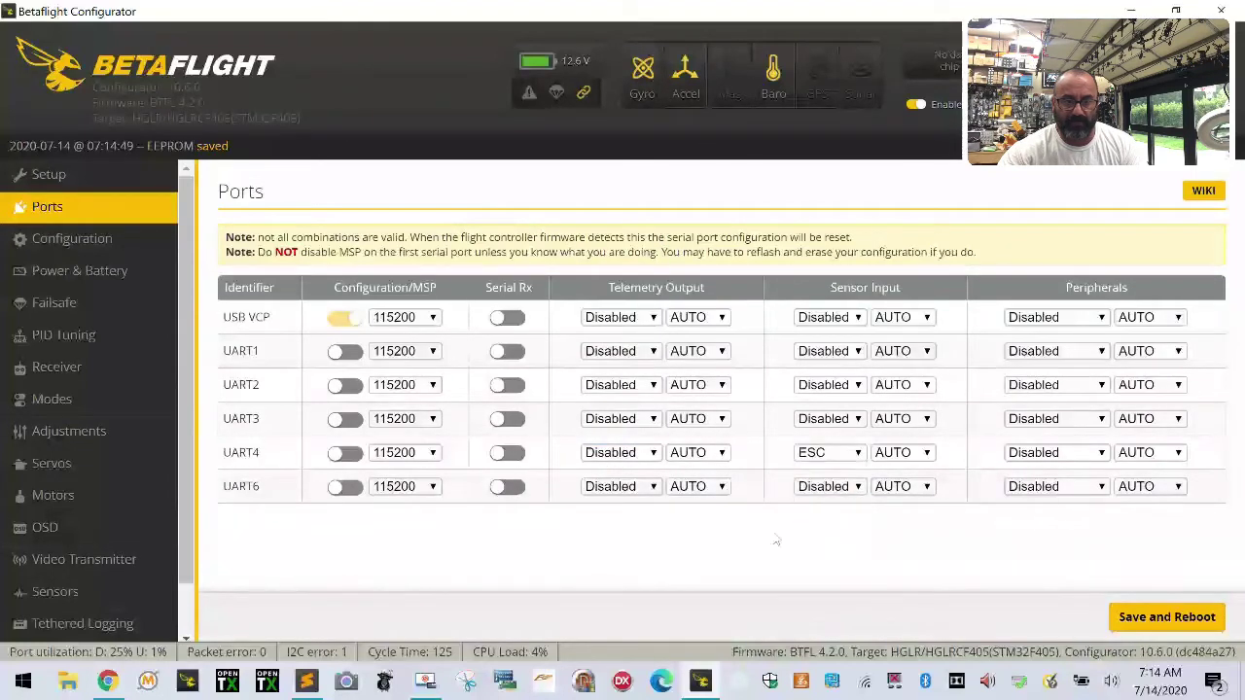
pyautogui.click(504, 488)
pyautogui.click(1064, 430)
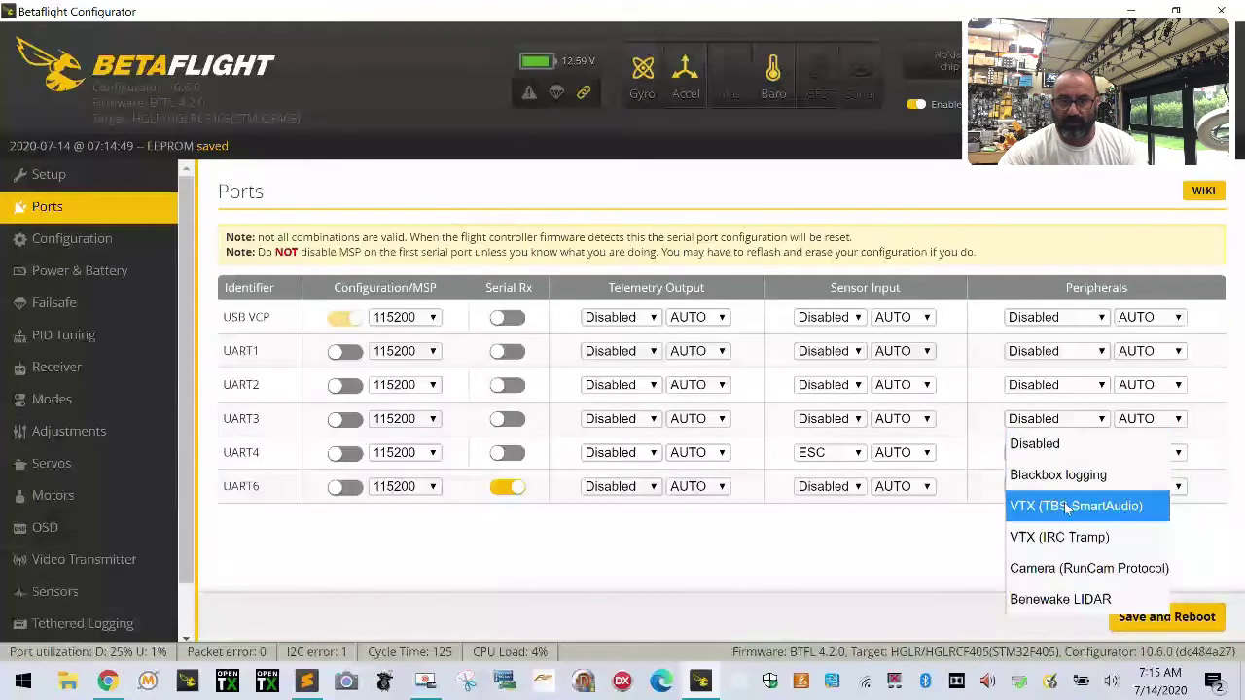
pyautogui.press('Escape')
pyautogui.click(1072, 537)
pyautogui.click(1167, 616)
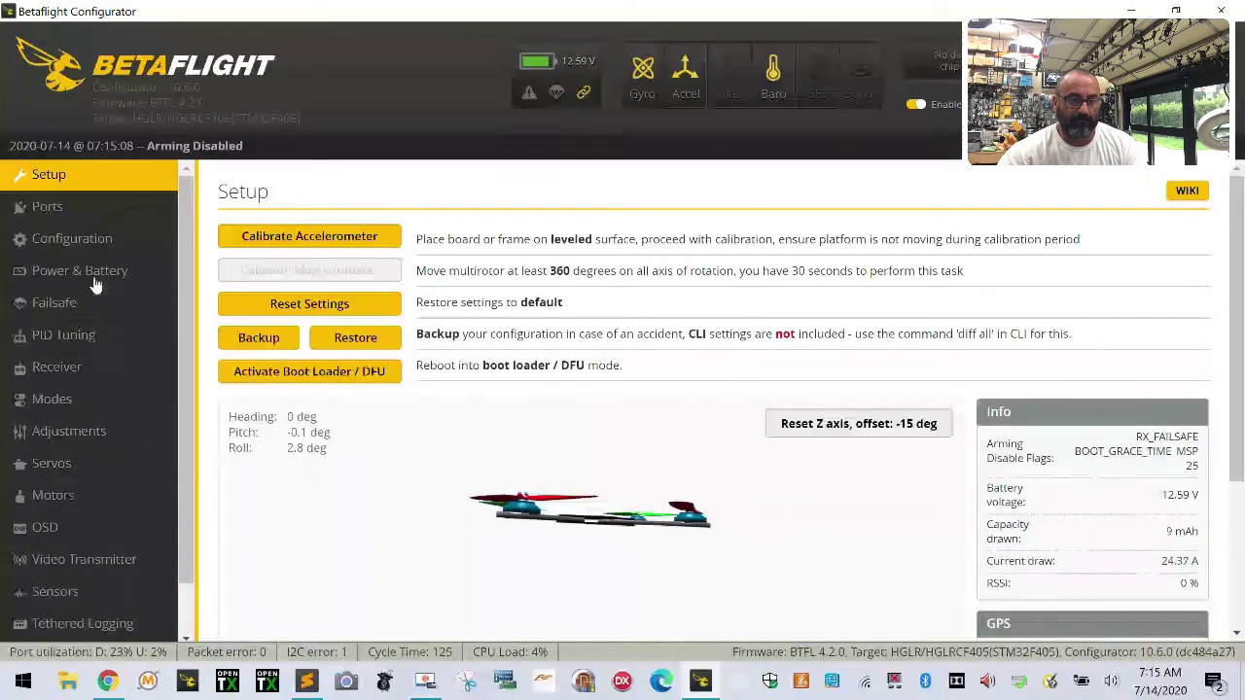
# Step: In Configuration, set the motor protocol to DSHOT600 and disable the barometer
pyautogui.click(97, 243)
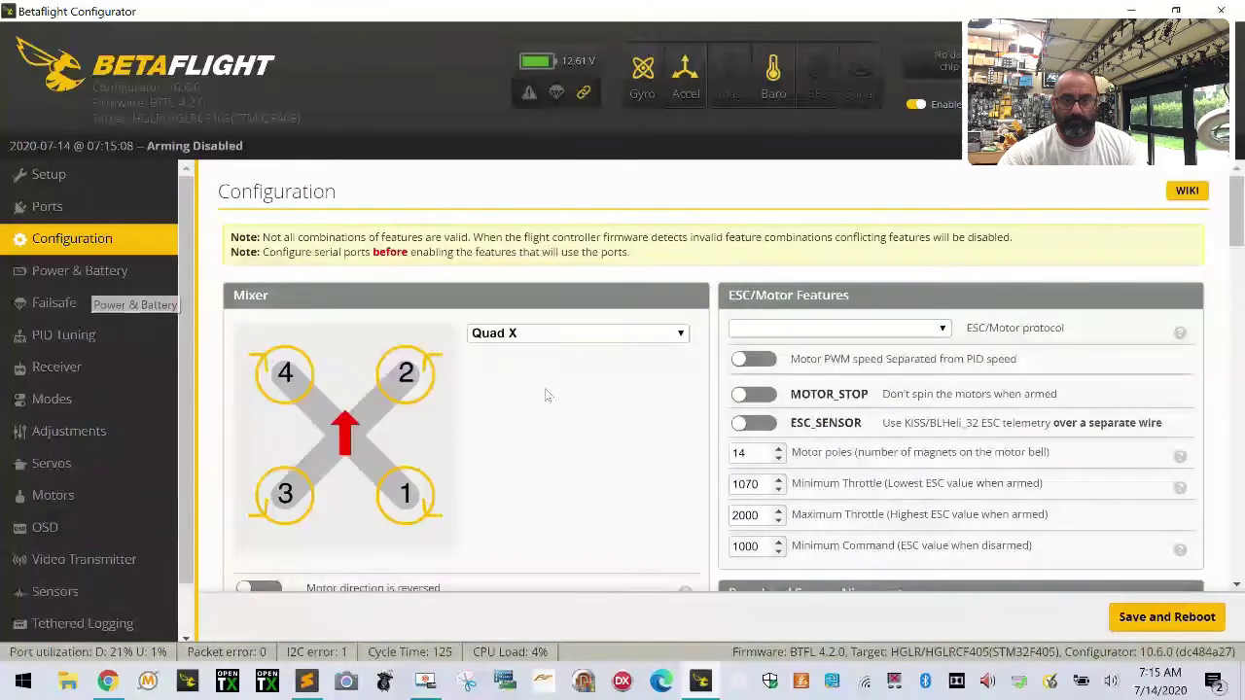
pyautogui.click(915, 335)
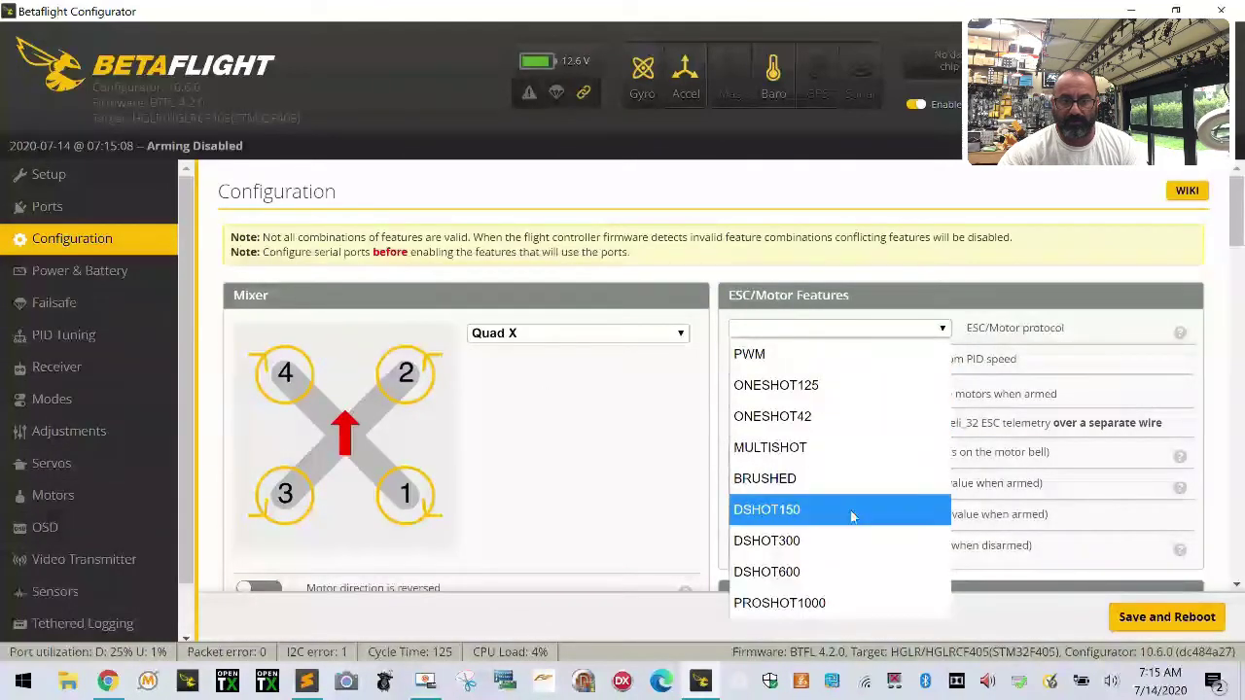
pyautogui.click(851, 571)
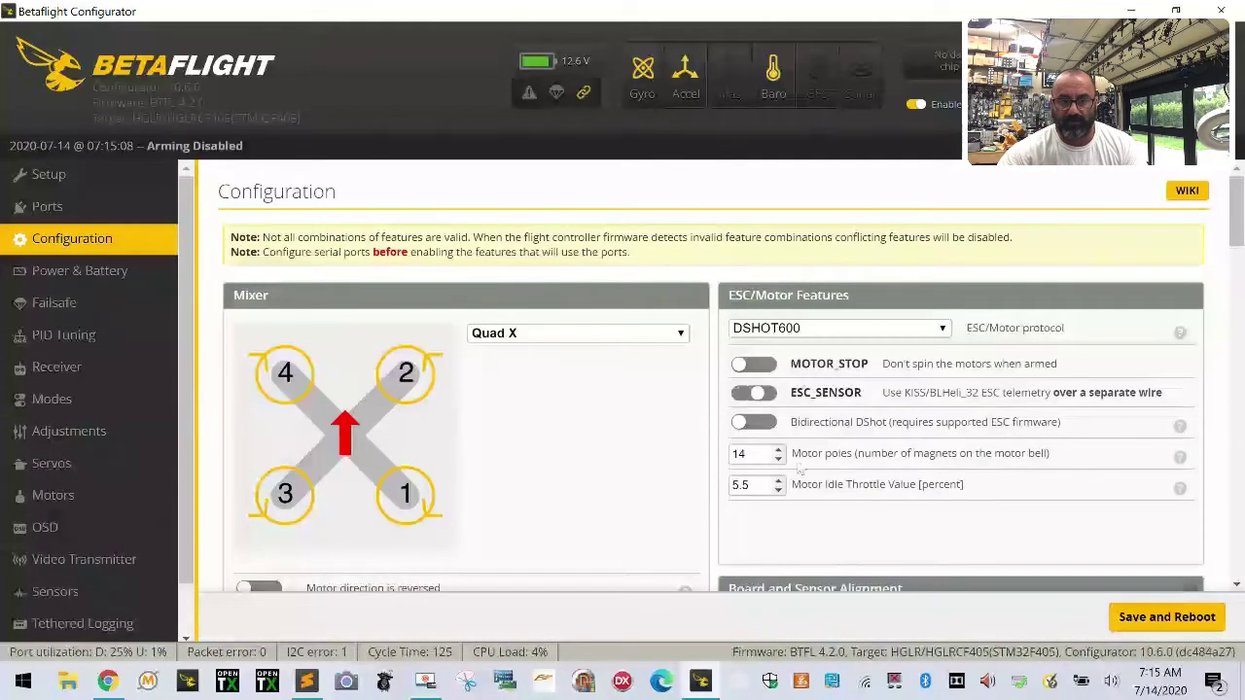
pyautogui.scroll(-8, 551, 485)
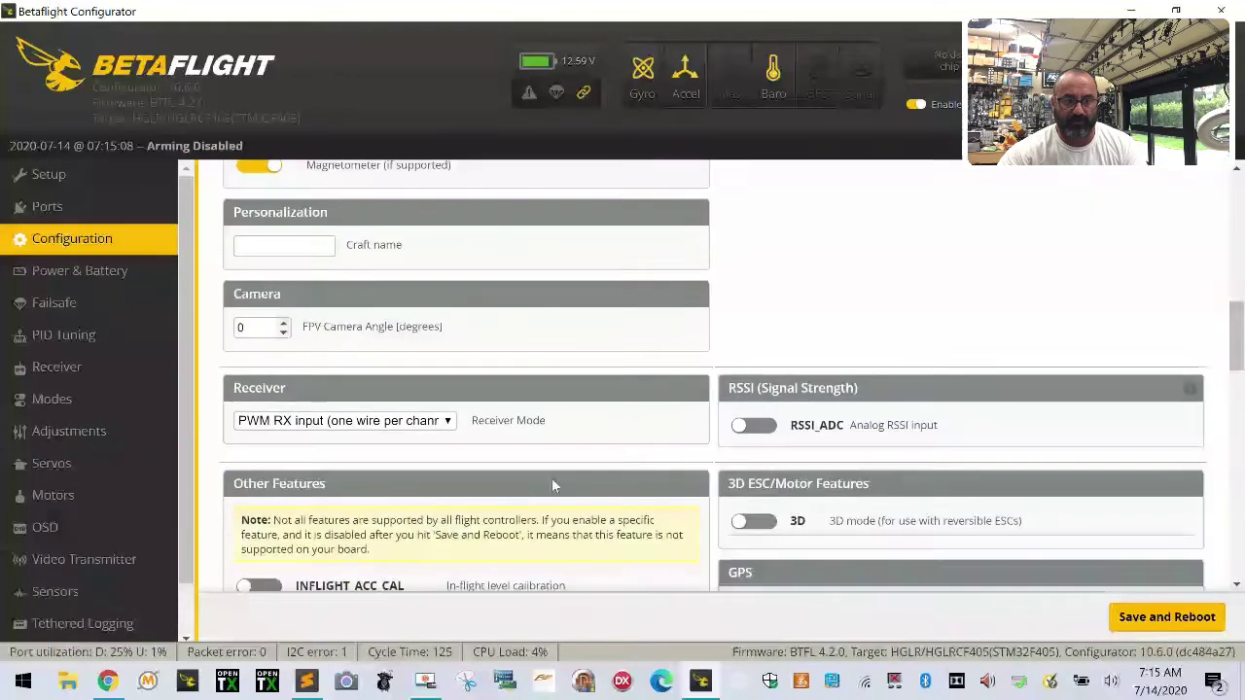
pyautogui.scroll(2, 257, 243)
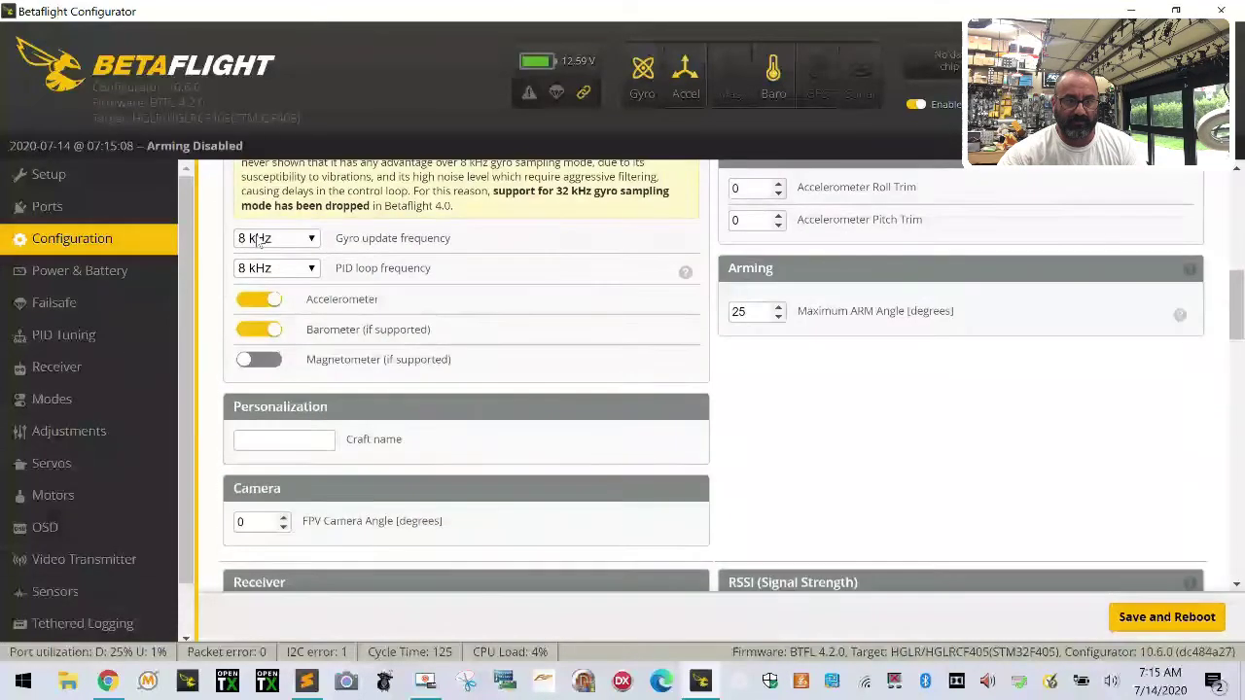
pyautogui.click(257, 330)
# Step: Set the receiver mode to Serial-based with the SBUS provider
pyautogui.scroll(-4, 370, 456)
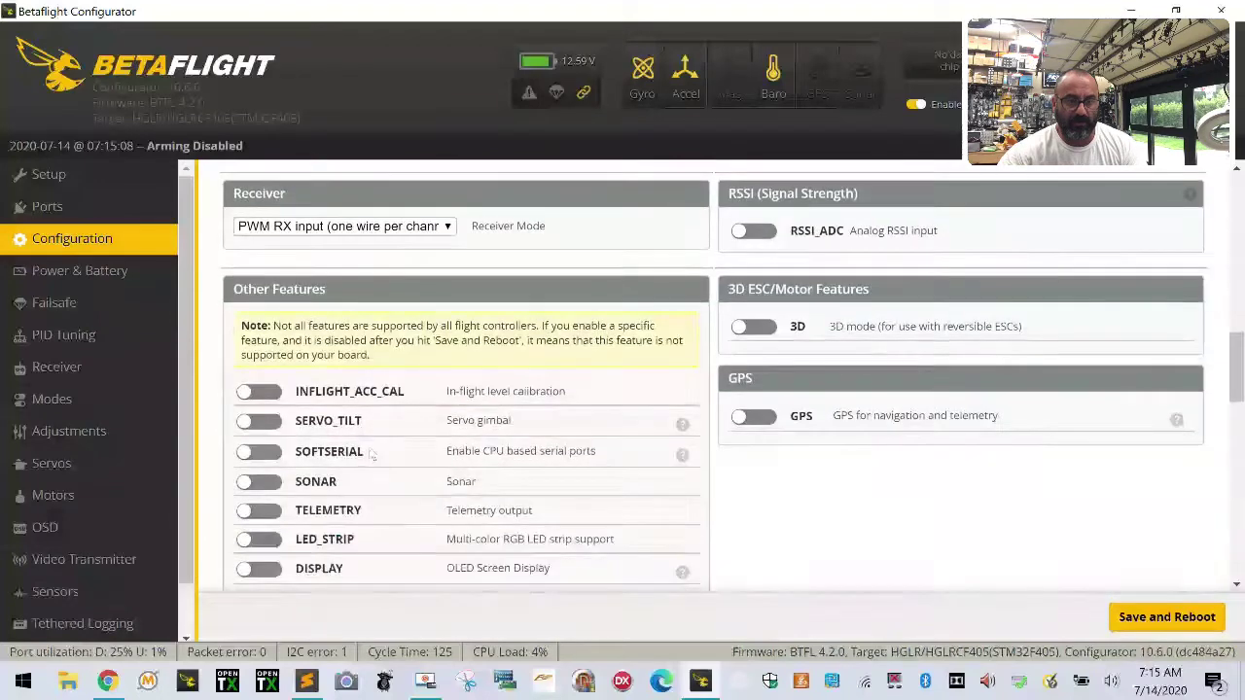
pyautogui.scroll(2, 370, 456)
pyautogui.click(389, 420)
pyautogui.click(362, 508)
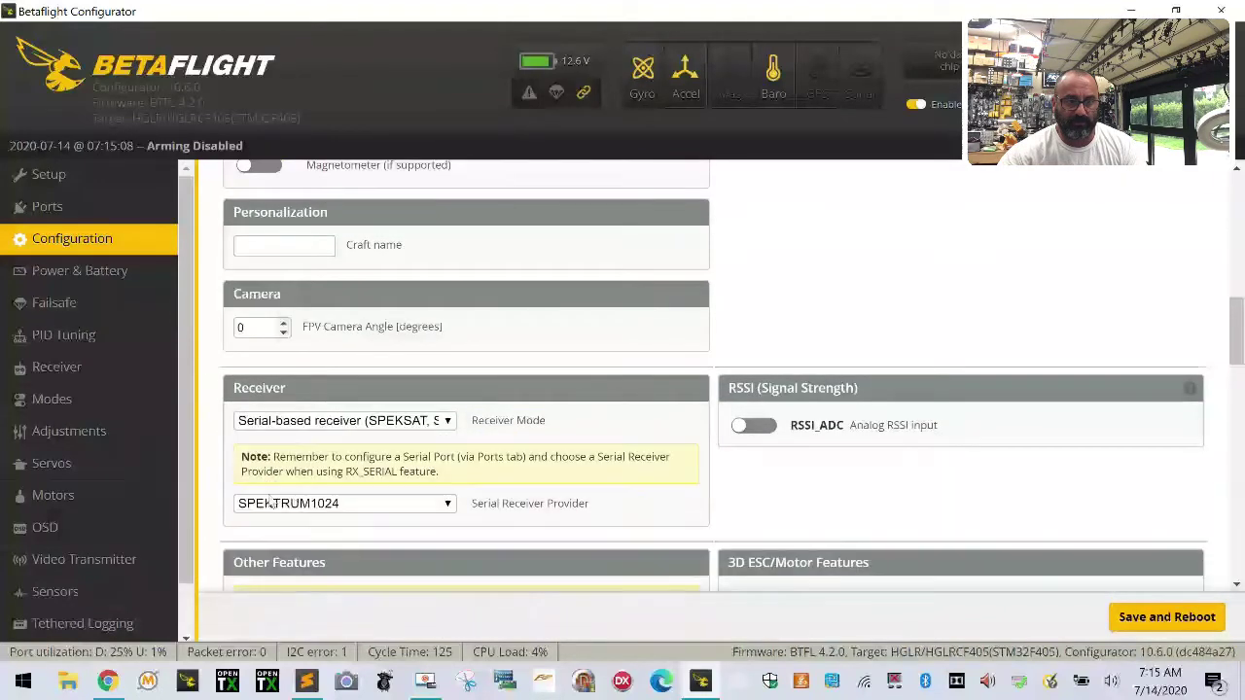
pyautogui.click(270, 504)
pyautogui.click(282, 133)
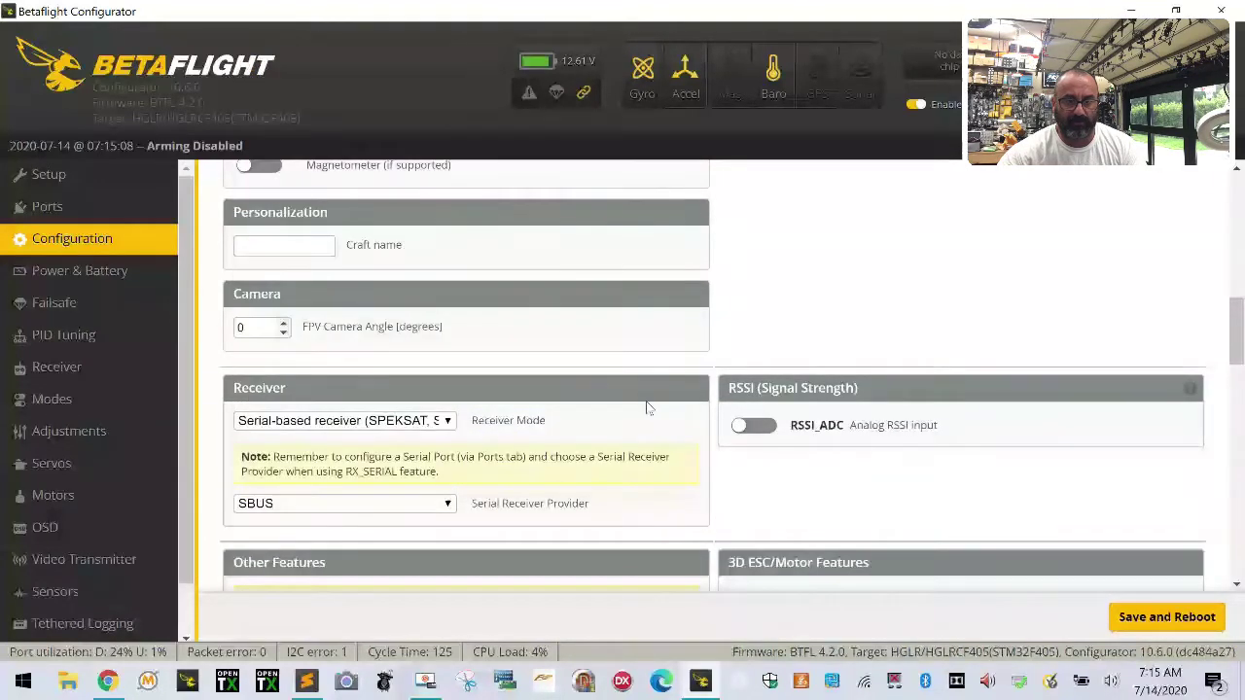
pyautogui.scroll(-4, 647, 406)
pyautogui.scroll(-2, 331, 532)
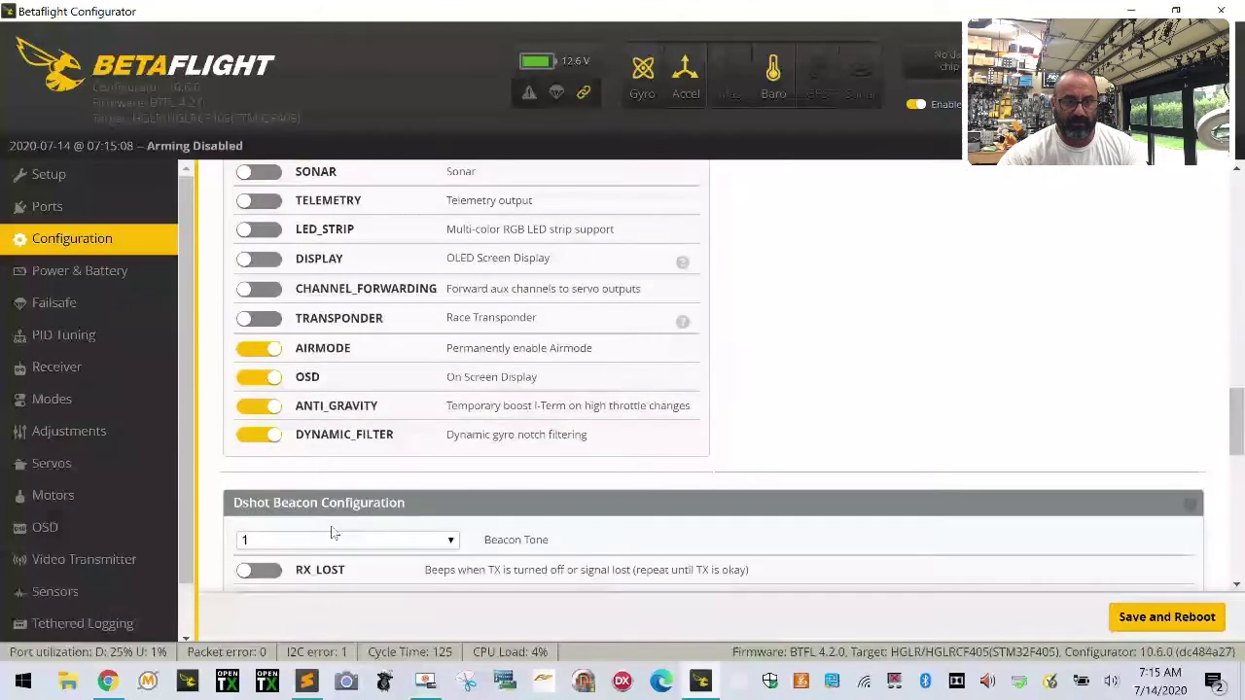
# Step: Disable AIRMODE and ANTI_GRAVITY, then save and reboot the board
pyautogui.click(272, 352)
pyautogui.click(263, 408)
pyautogui.scroll(4, 669, 510)
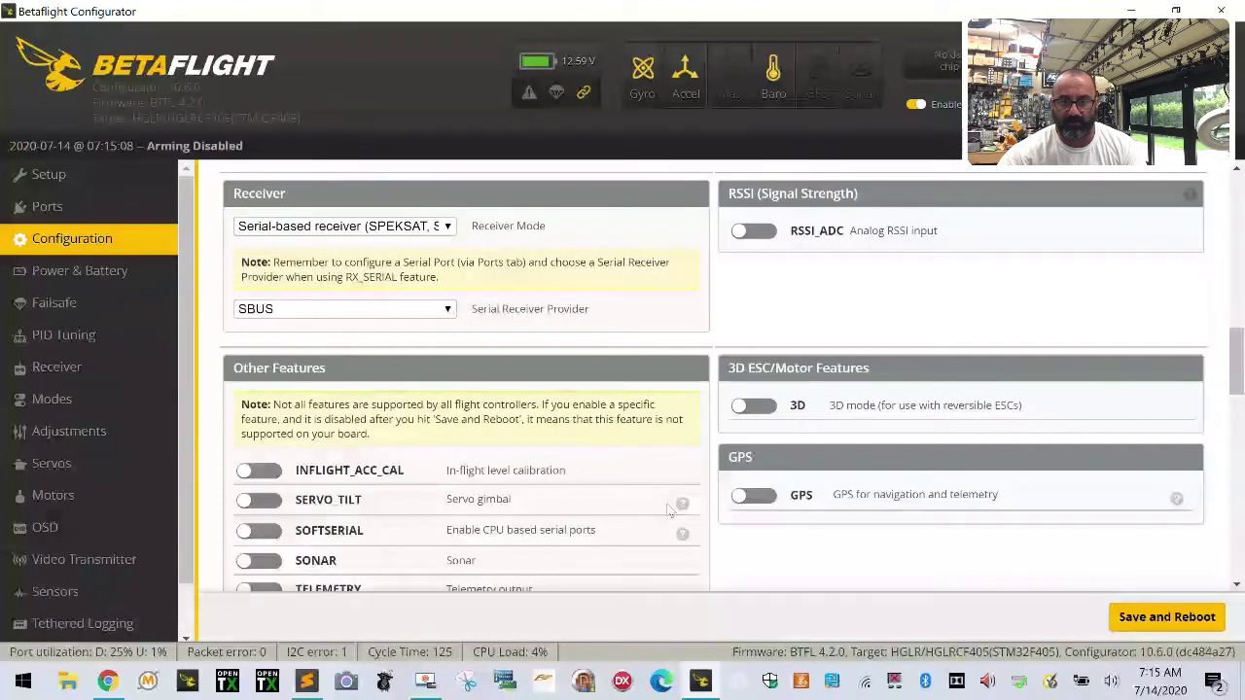
pyautogui.scroll(-6, 668, 510)
pyautogui.scroll(-4, 670, 510)
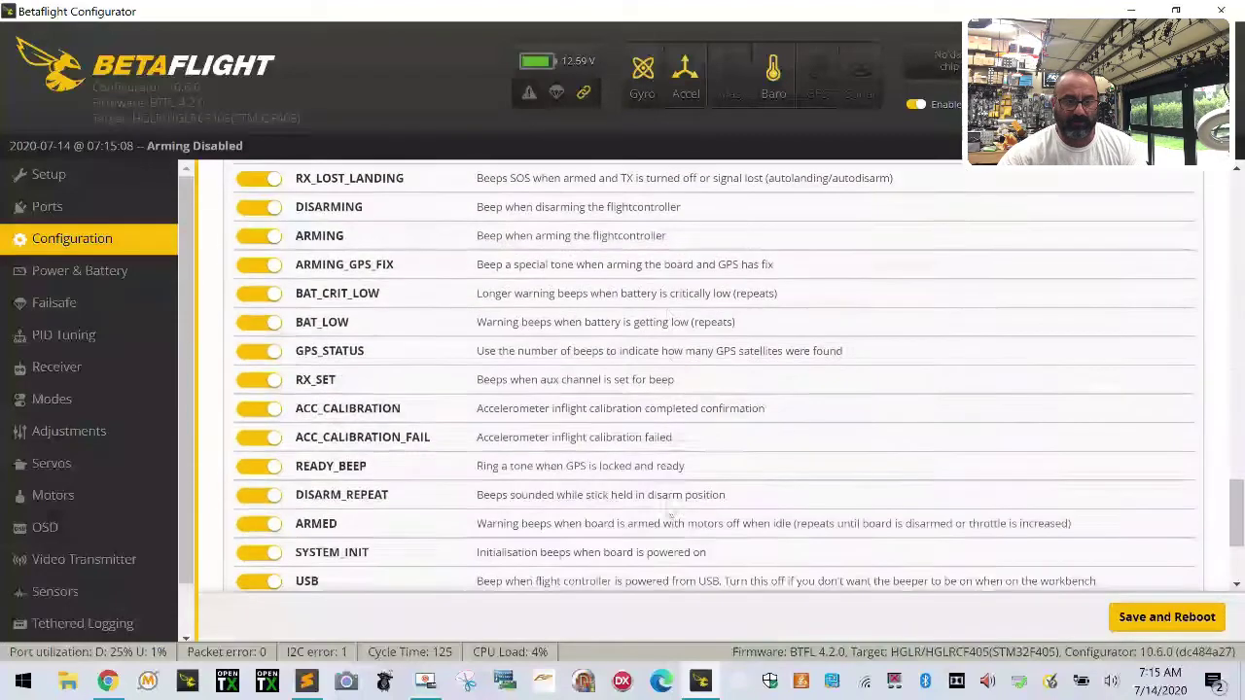
pyautogui.click(1166, 616)
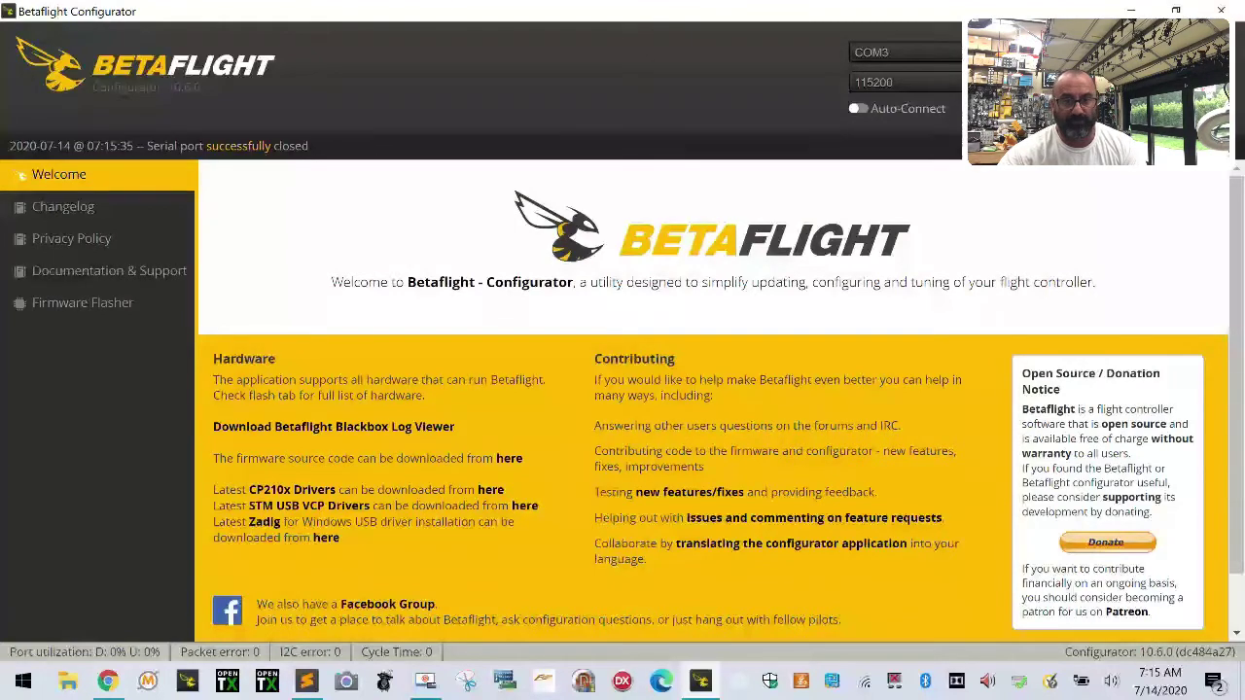
# Step: Reconnect, zero the Z axis, calibrate the accelerometer, then go to Video Transmitter
pyautogui.click(1201, 73)
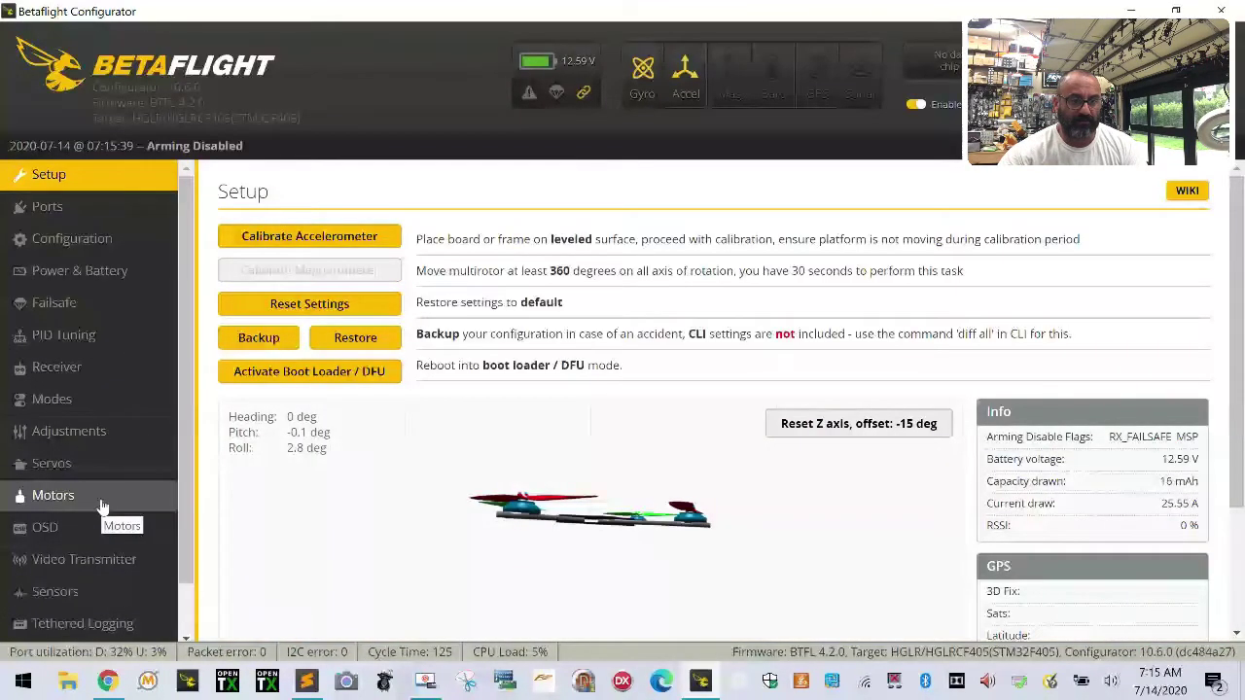
pyautogui.click(859, 424)
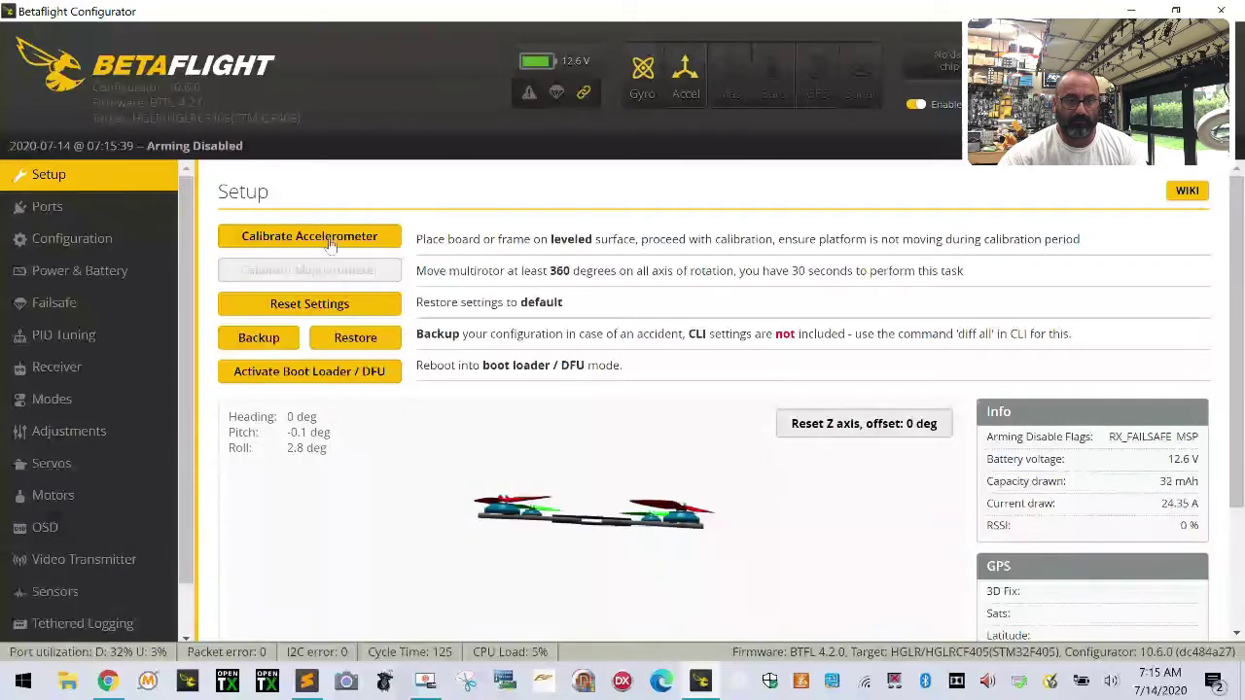
pyautogui.click(230, 239)
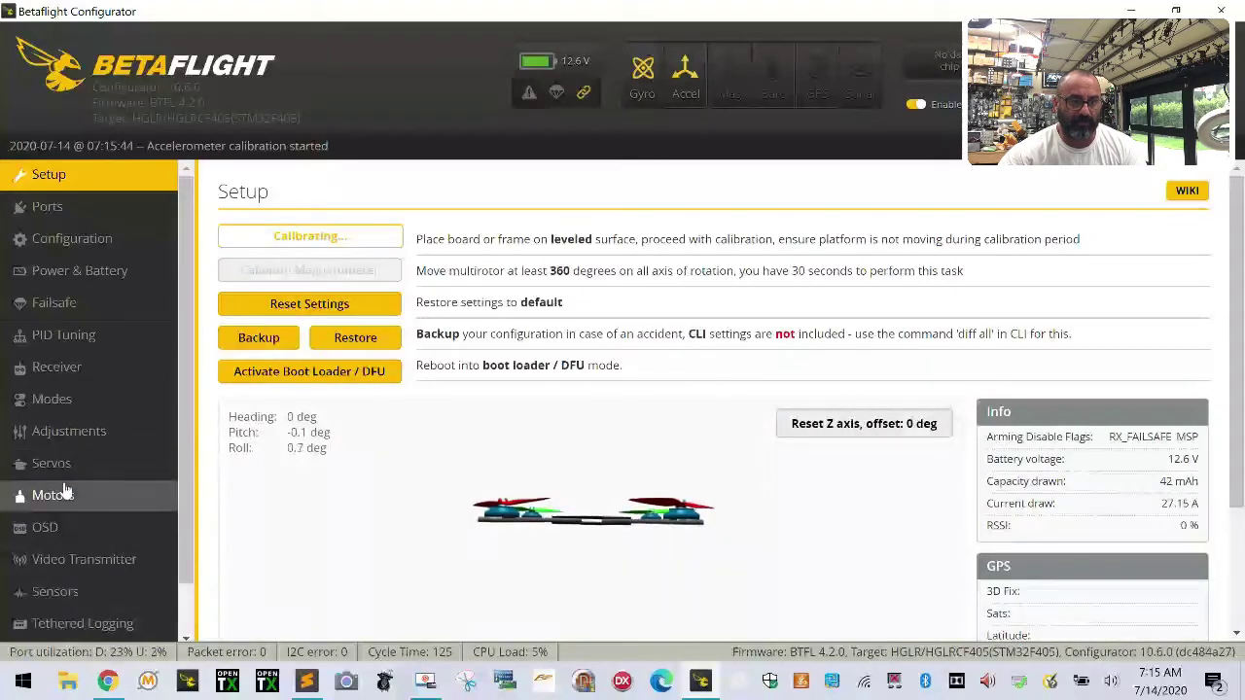
pyautogui.click(58, 559)
# Step: Set the VTX to band CYCLONE, Channel 2, power 100, and save
pyautogui.scroll(-5, 583, 569)
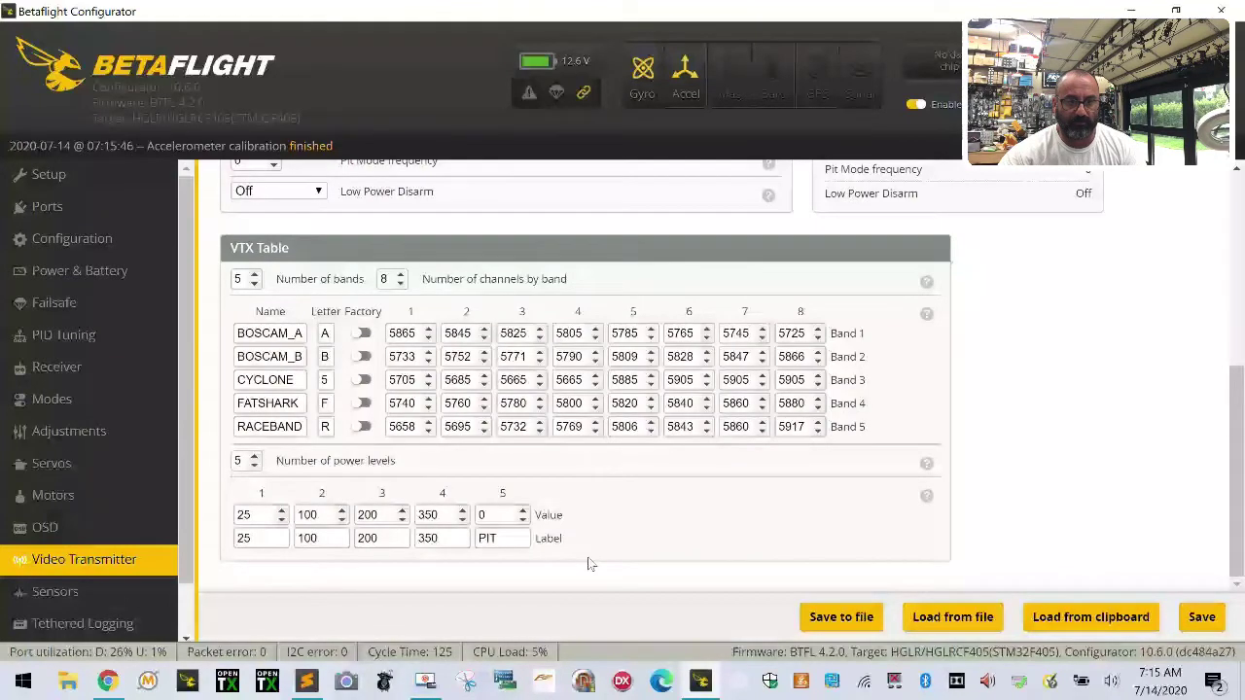
pyautogui.scroll(5, 589, 564)
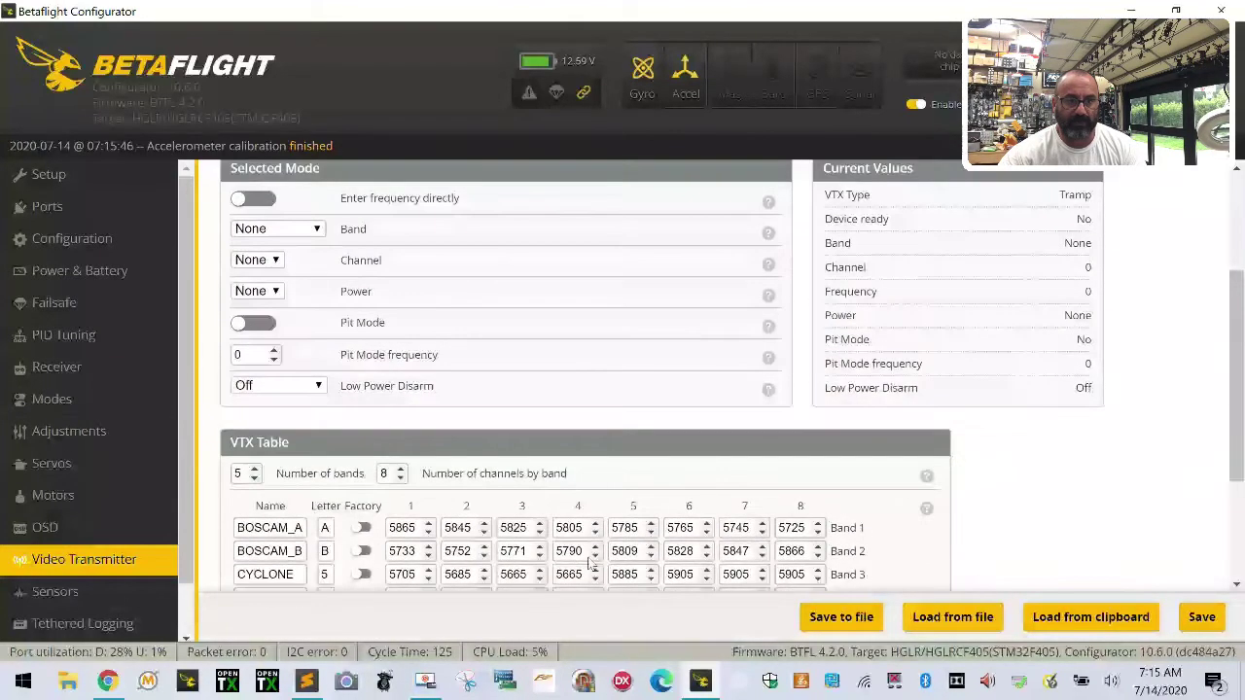
pyautogui.scroll(-2, 589, 564)
pyautogui.scroll(2, 475, 358)
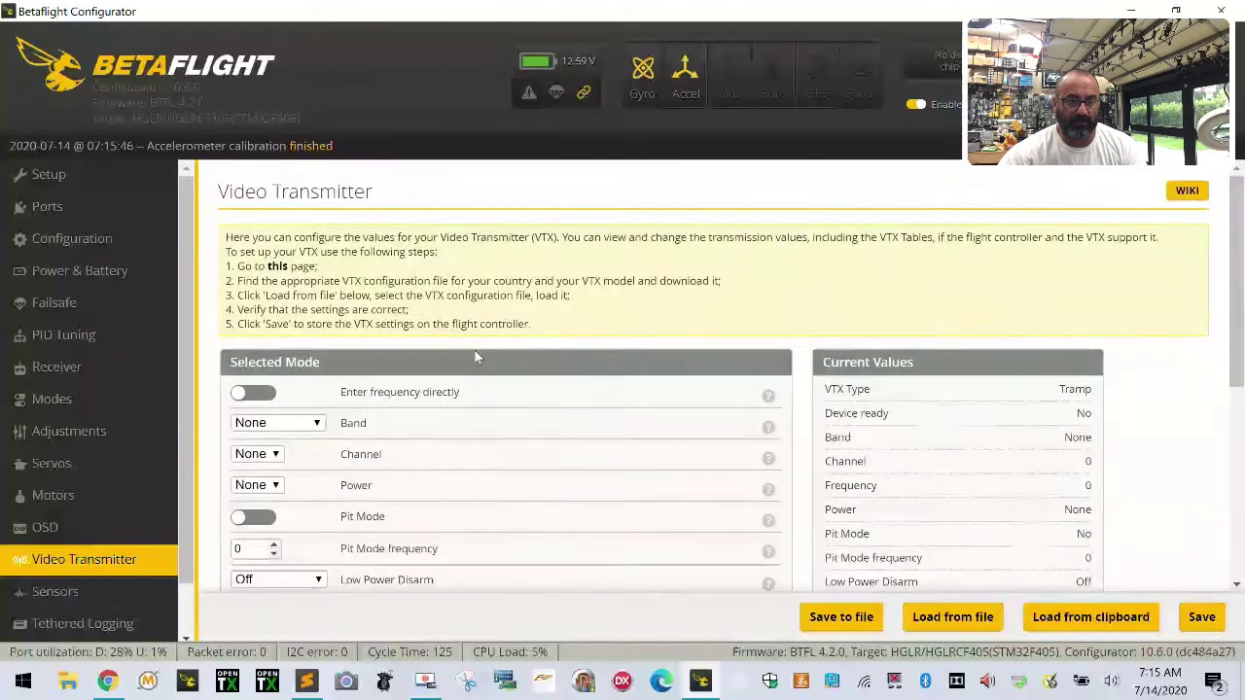
pyautogui.click(307, 427)
pyautogui.click(302, 537)
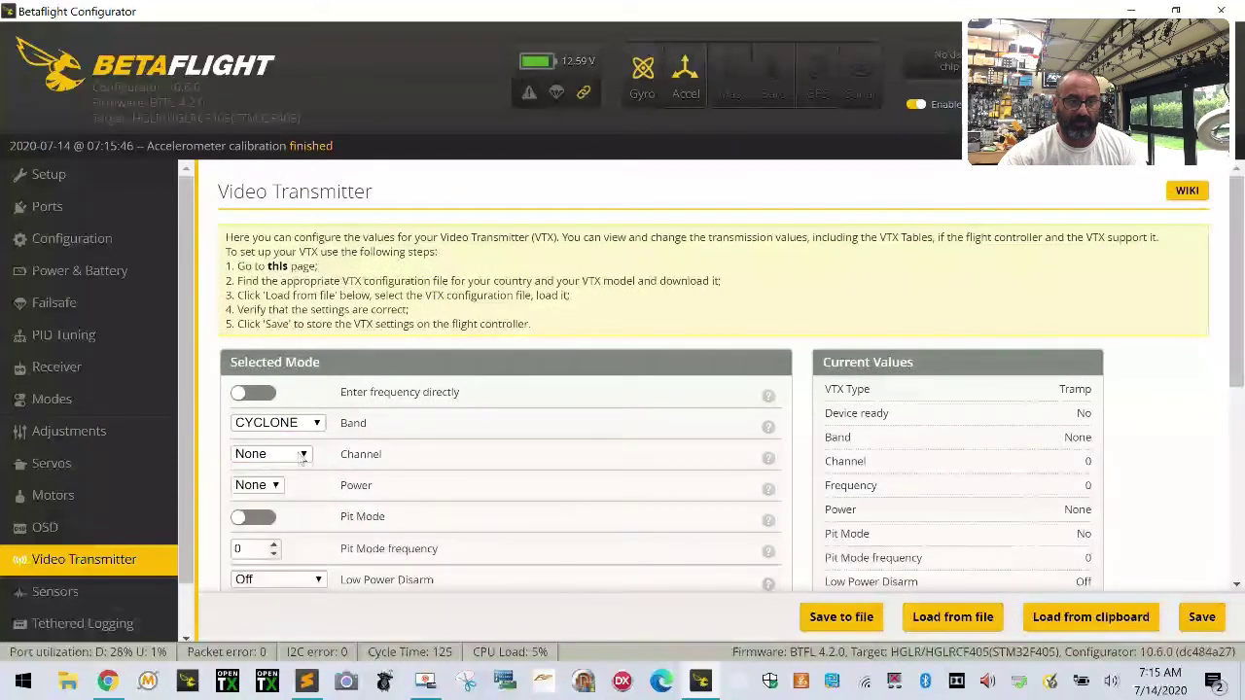
pyautogui.click(303, 455)
pyautogui.click(287, 245)
pyautogui.scroll(-2, 285, 552)
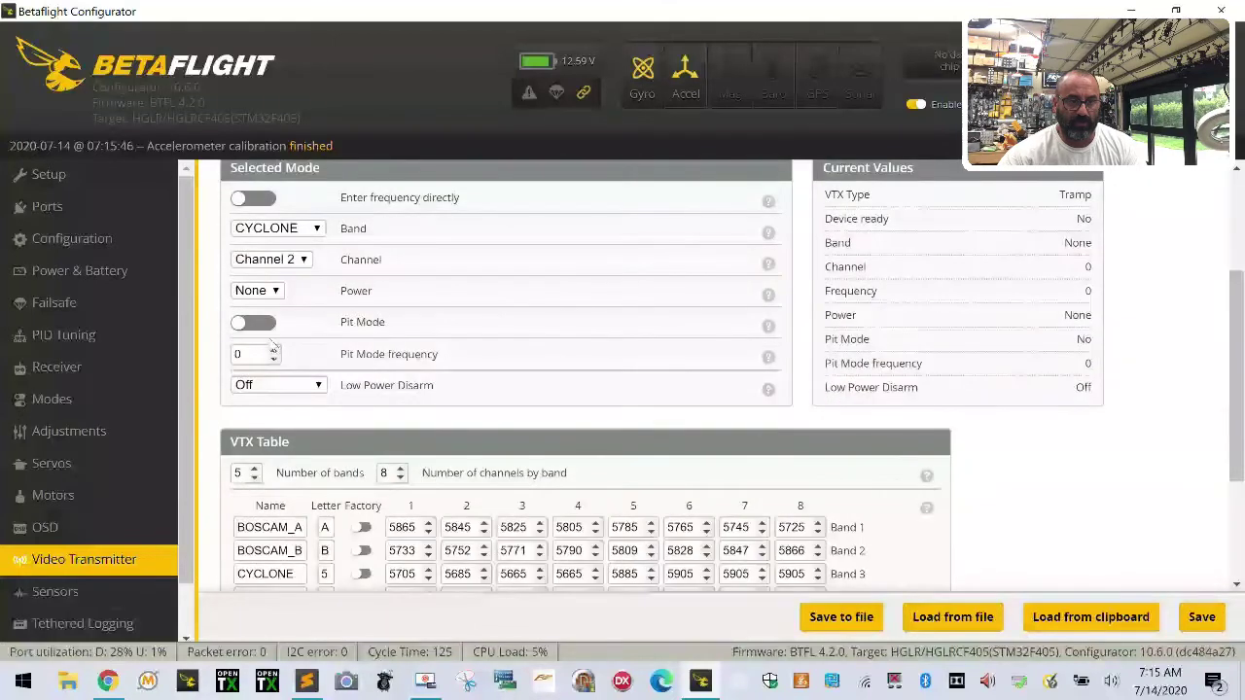
pyautogui.click(276, 291)
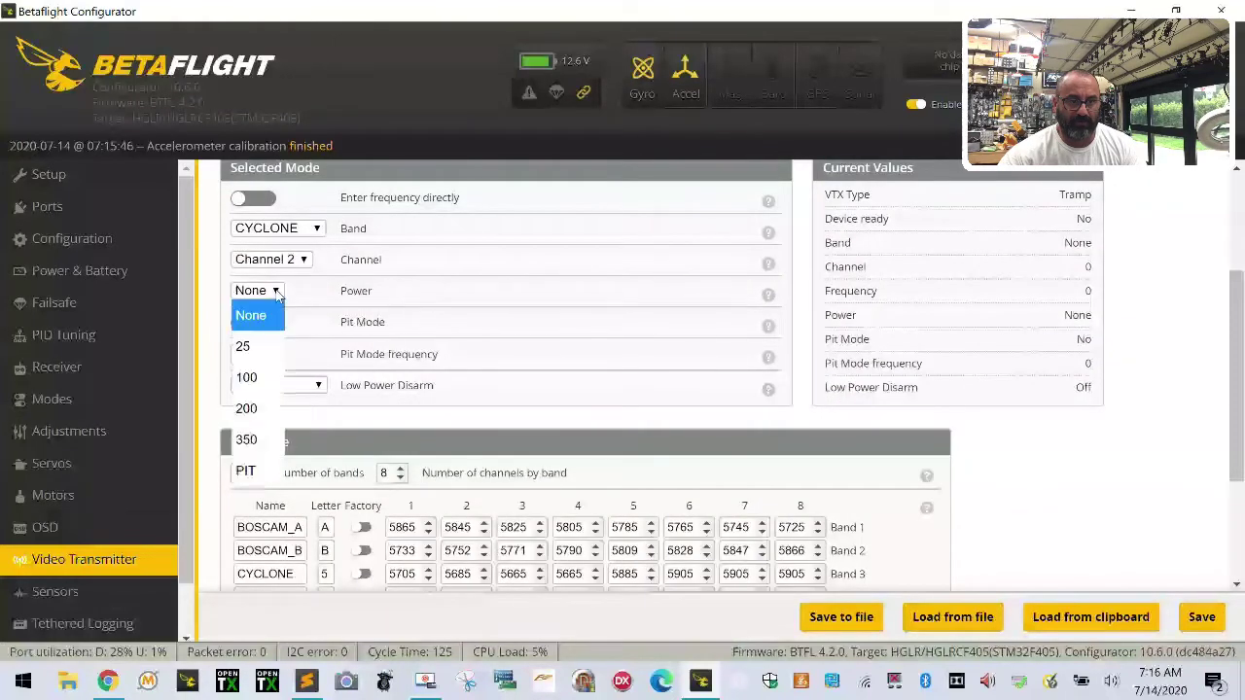
pyautogui.click(277, 384)
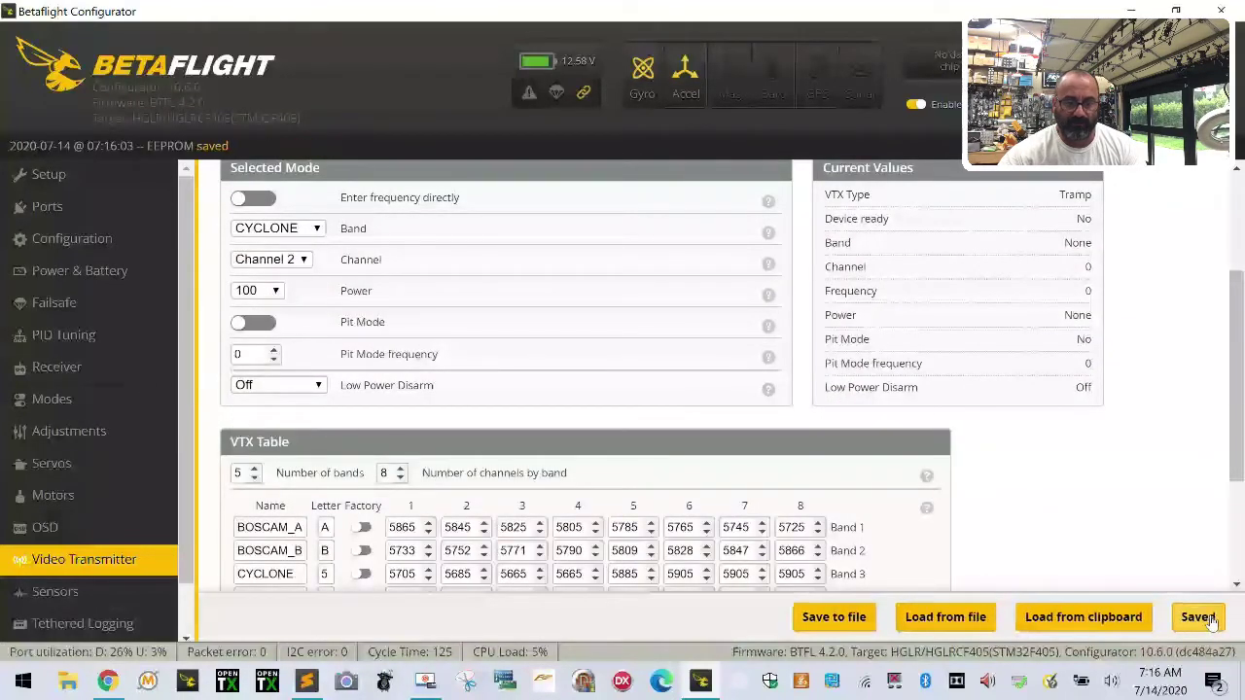
pyautogui.click(1209, 621)
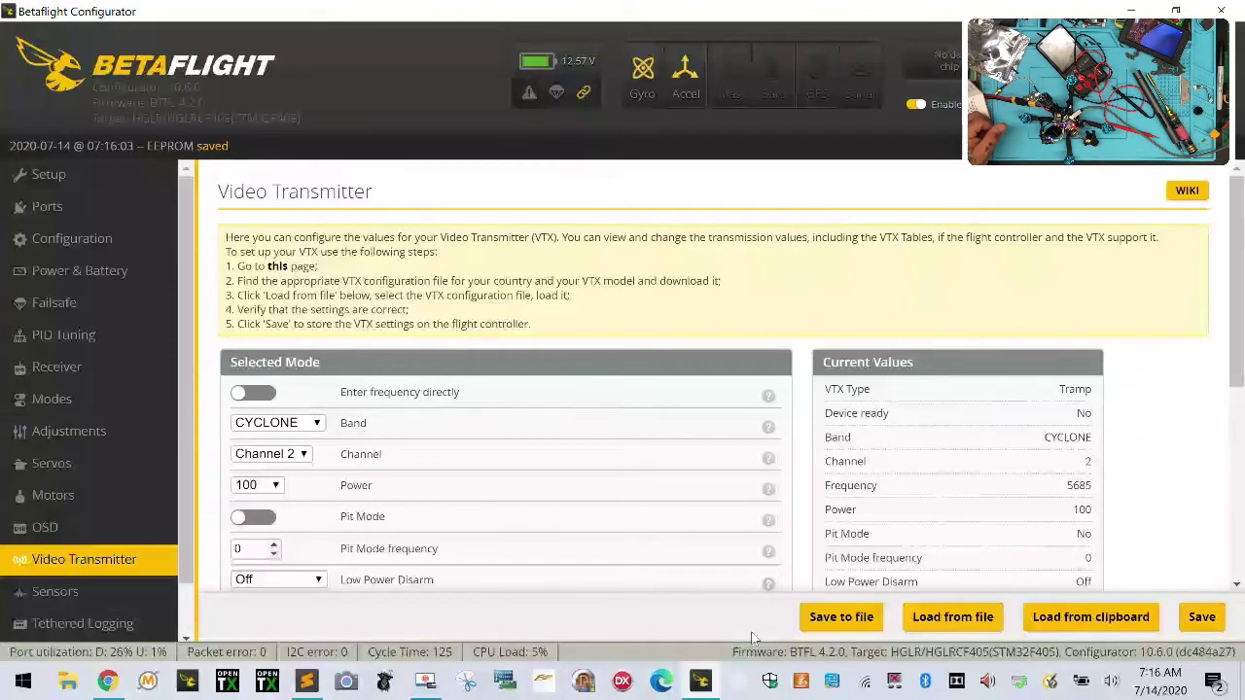
# Step: On the OSD tab, enable Battery voltage and drag it to the preview's top-left corner
pyautogui.click(29, 529)
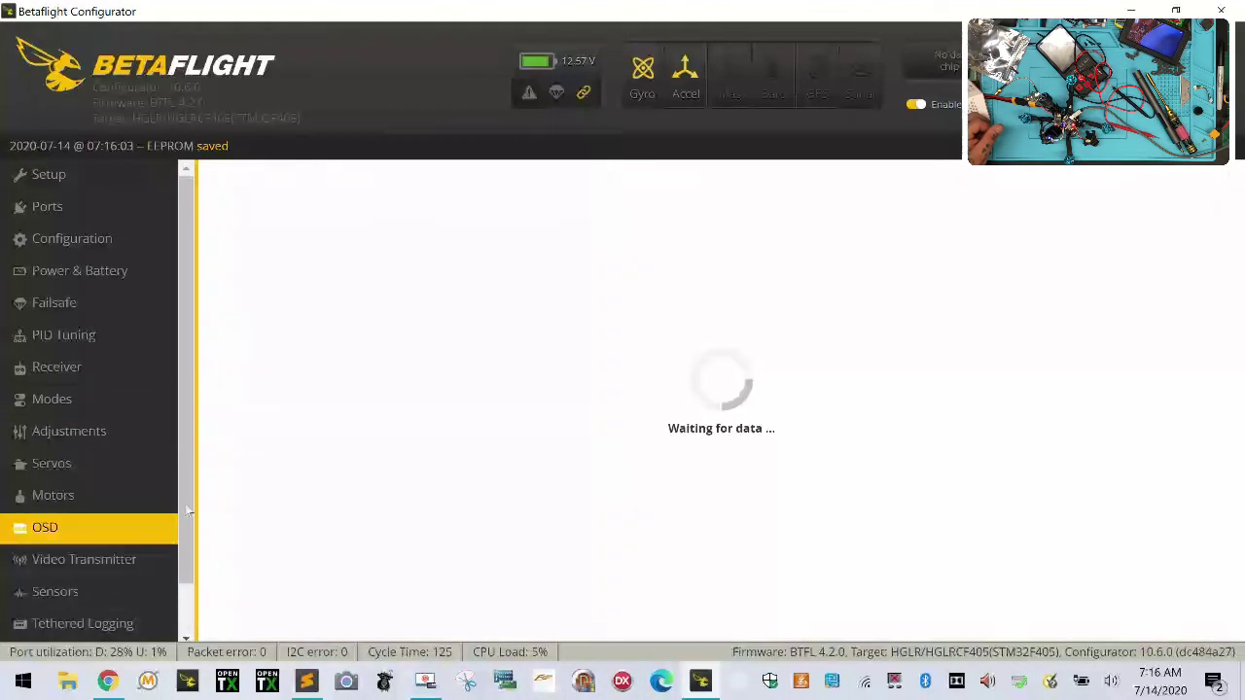
pyautogui.scroll(-7, 291, 409)
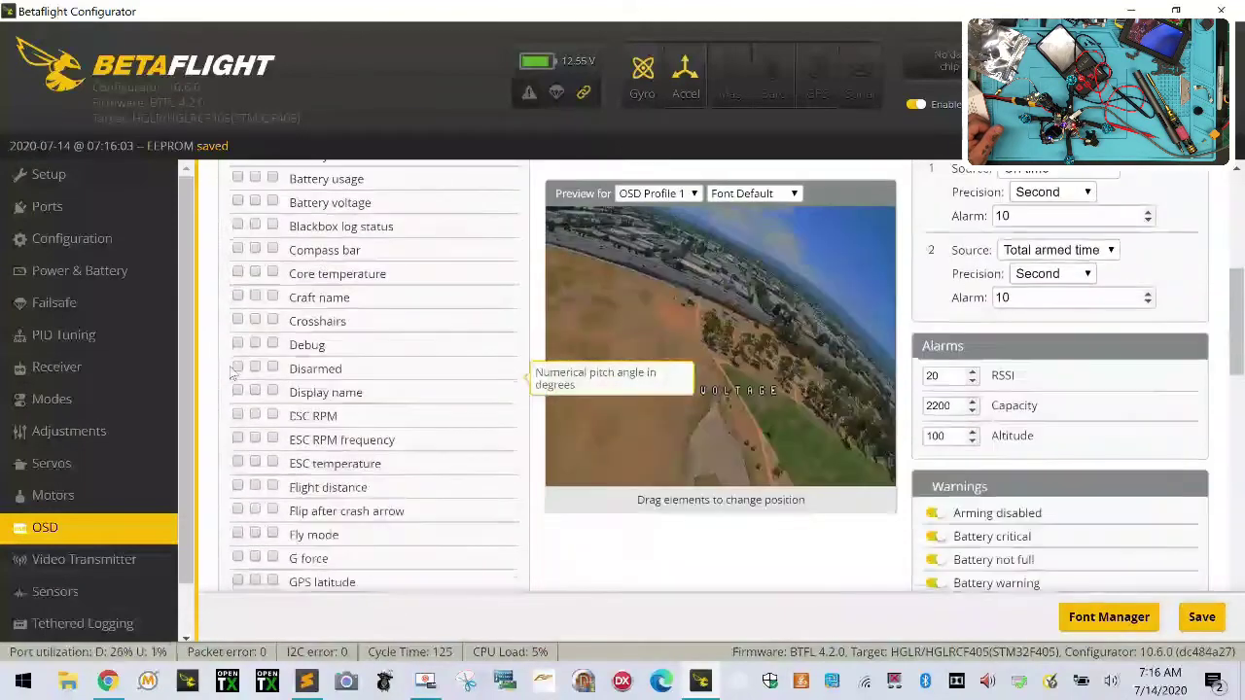
pyautogui.scroll(-4, 255, 418)
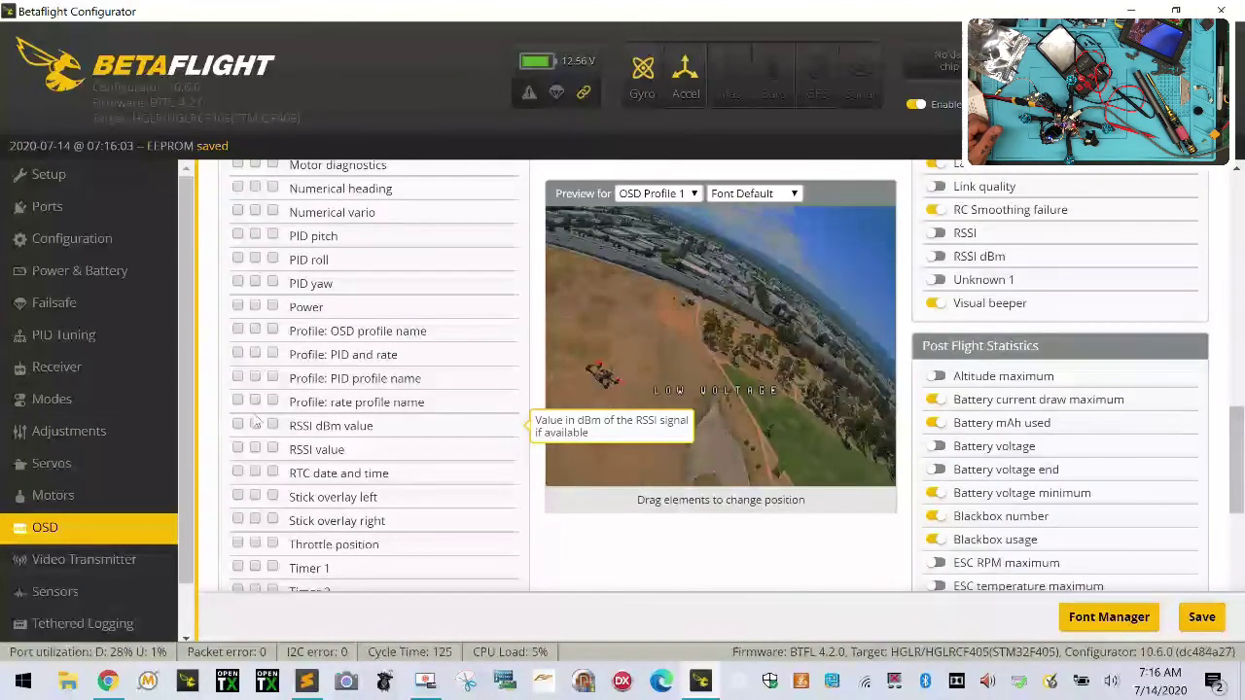
pyautogui.scroll(-2, 255, 421)
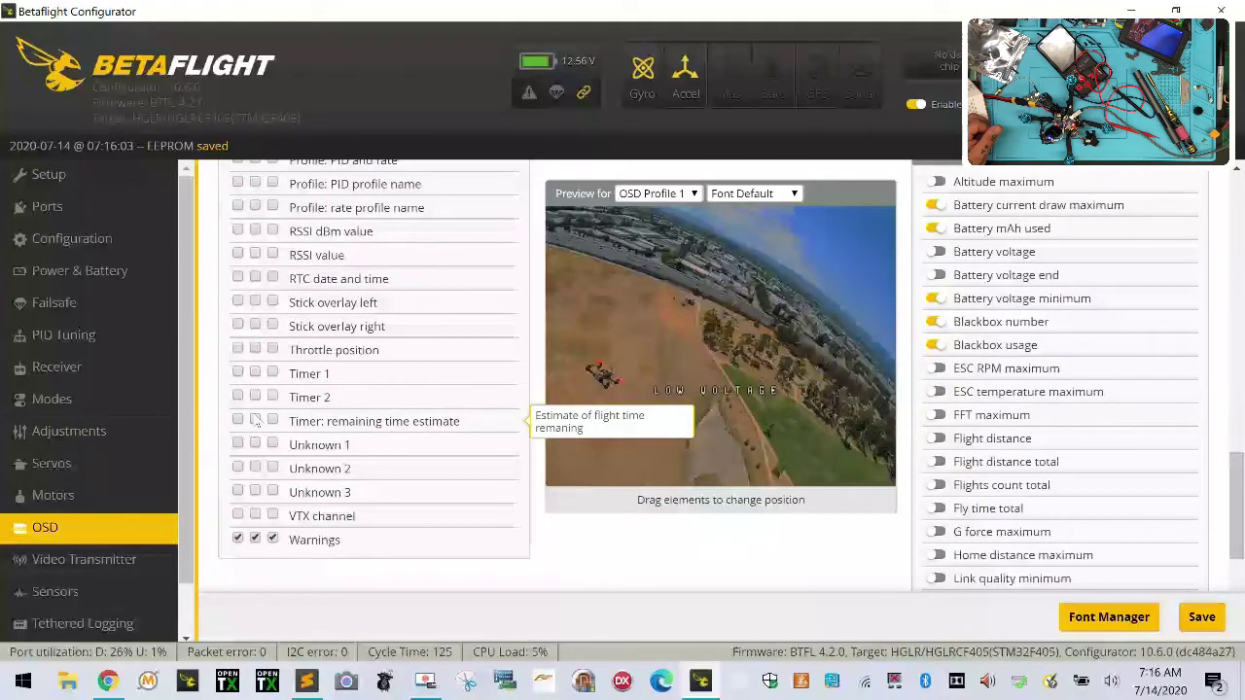
pyautogui.scroll(2, 255, 420)
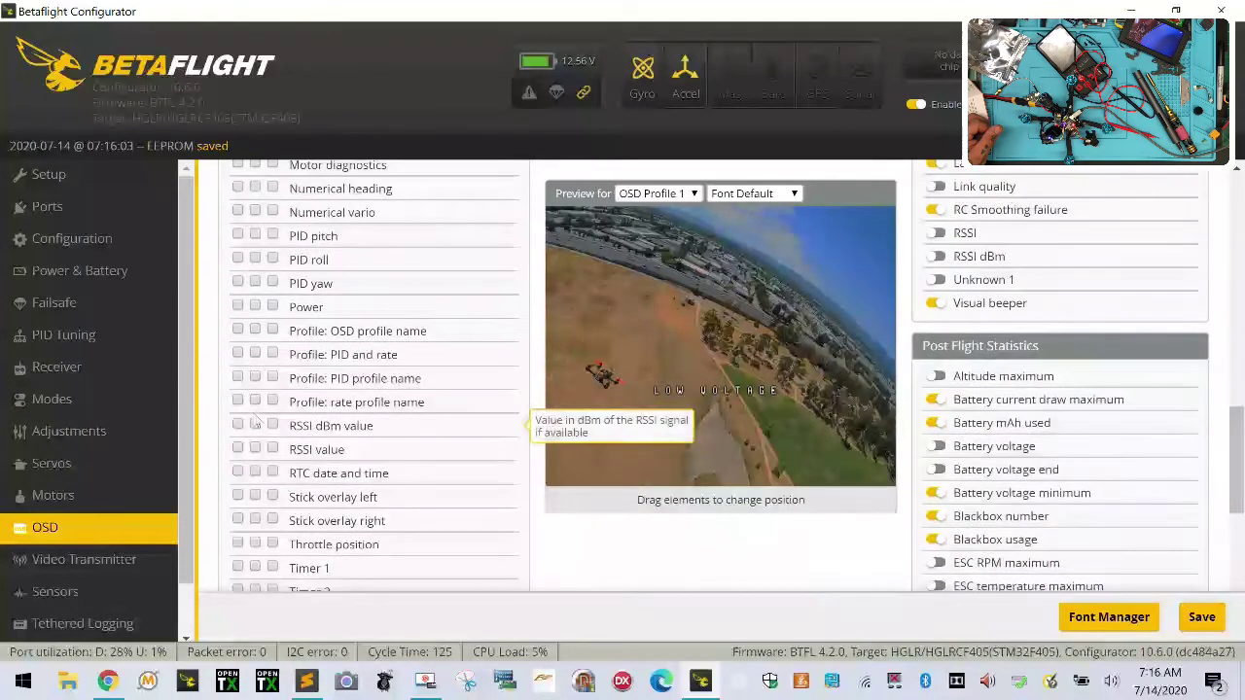
pyautogui.scroll(2, 254, 420)
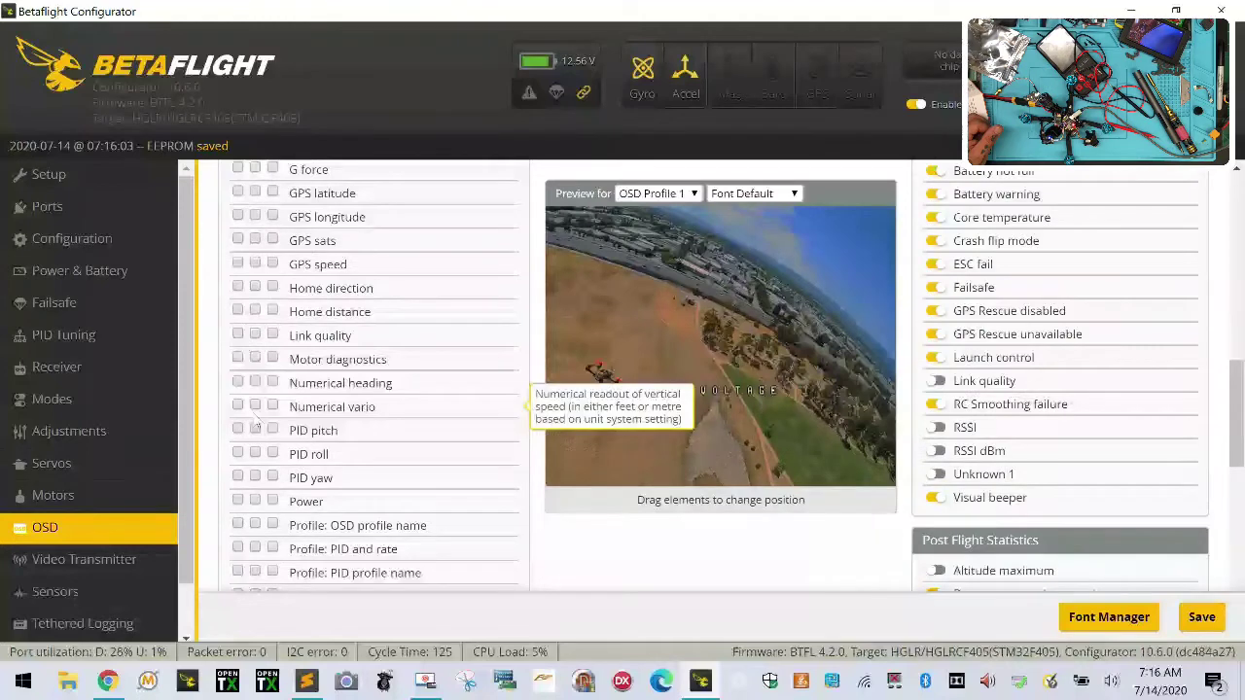
pyautogui.scroll(2, 255, 420)
pyautogui.scroll(2, 254, 420)
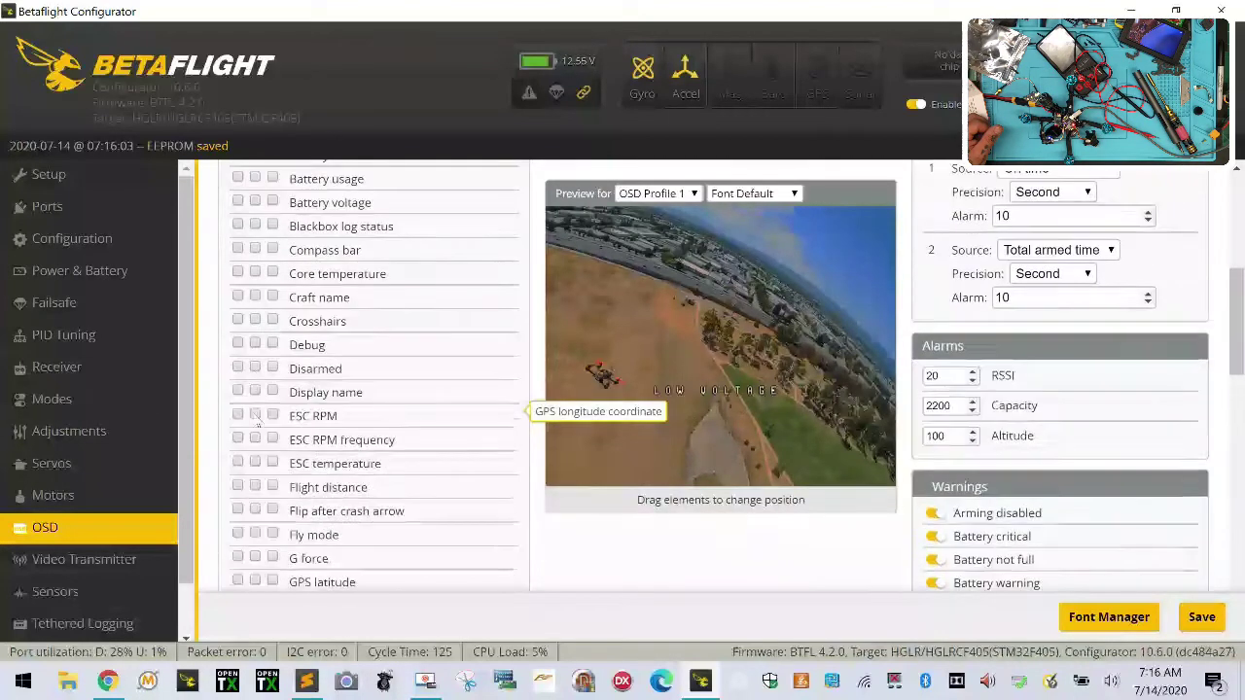
pyautogui.scroll(2, 255, 418)
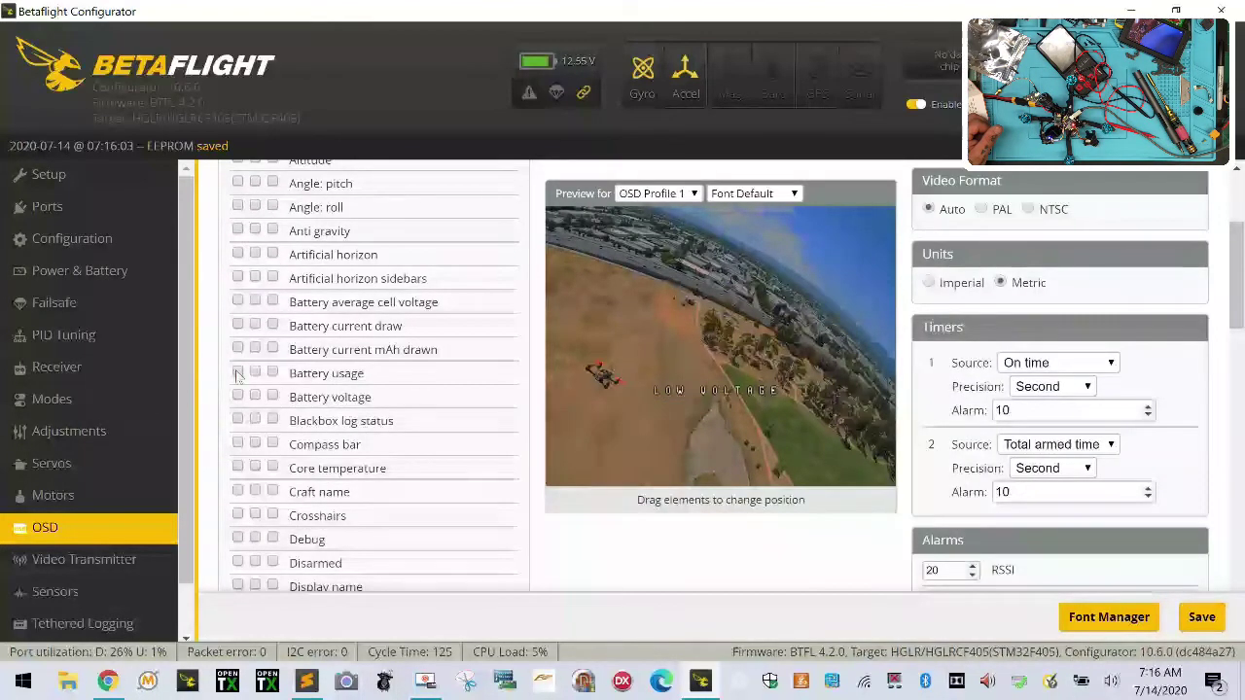
pyautogui.click(238, 396)
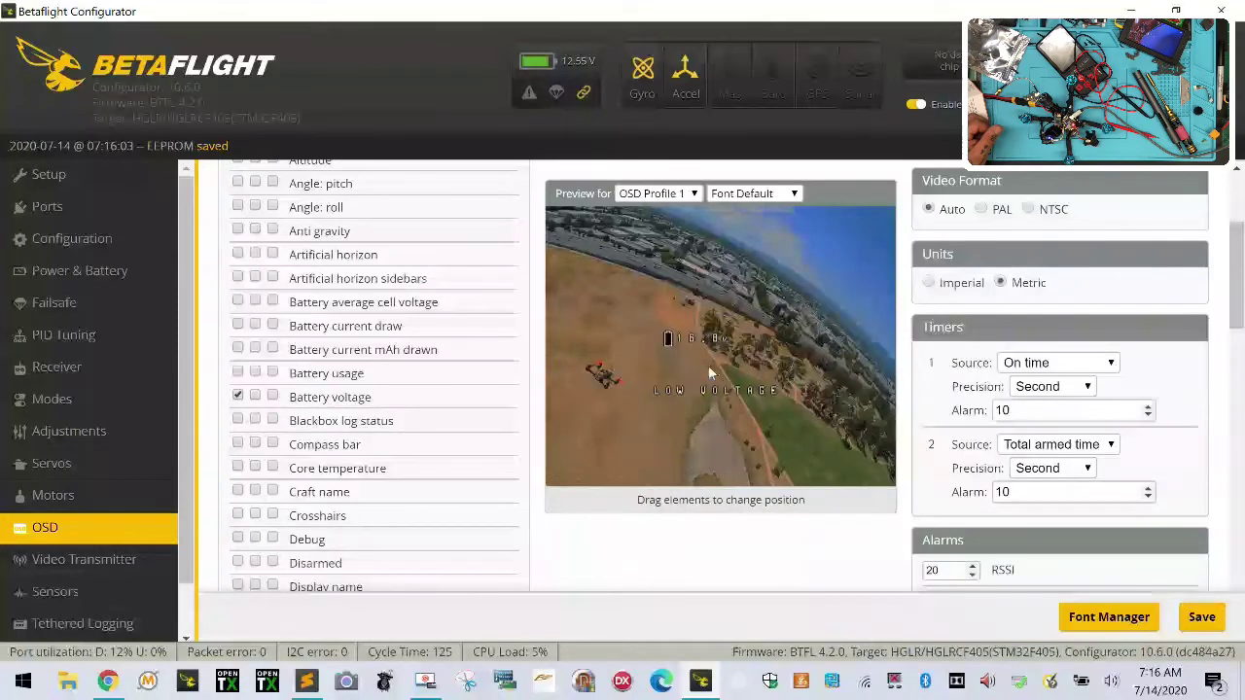
pyautogui.moveTo(689, 339); pyautogui.dragTo(577, 304)
pyautogui.moveTo(568, 237); pyautogui.dragTo(565, 228)
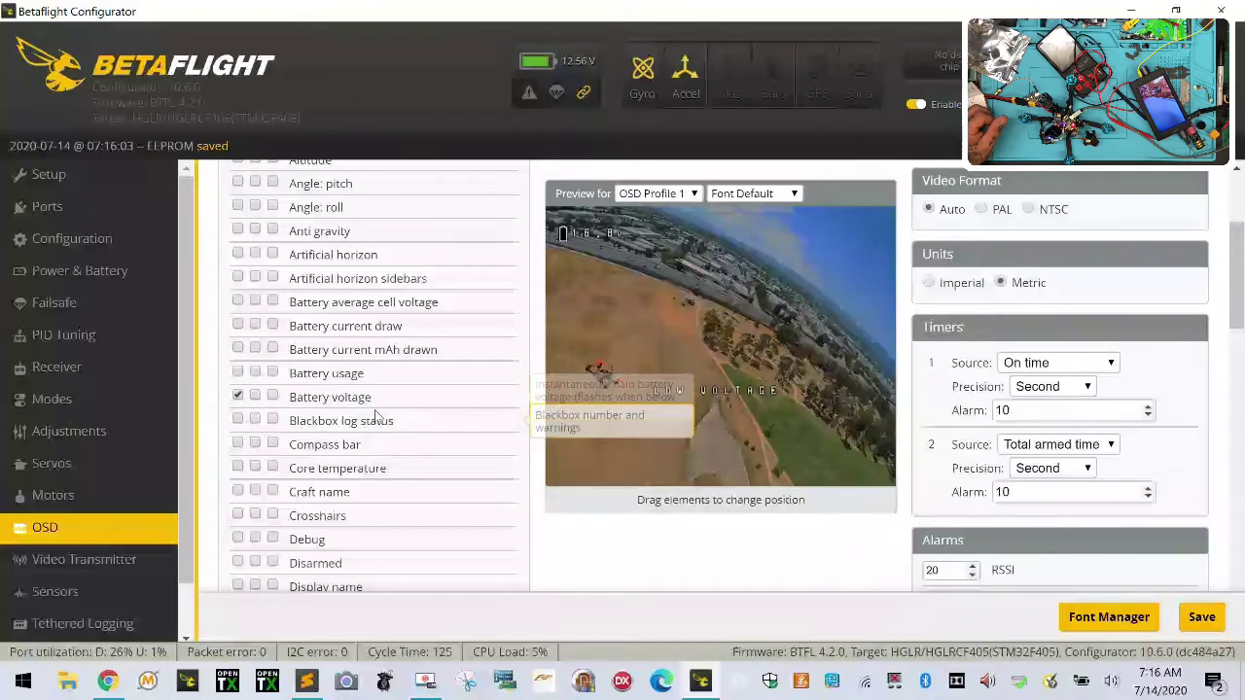
pyautogui.scroll(2, 381, 418)
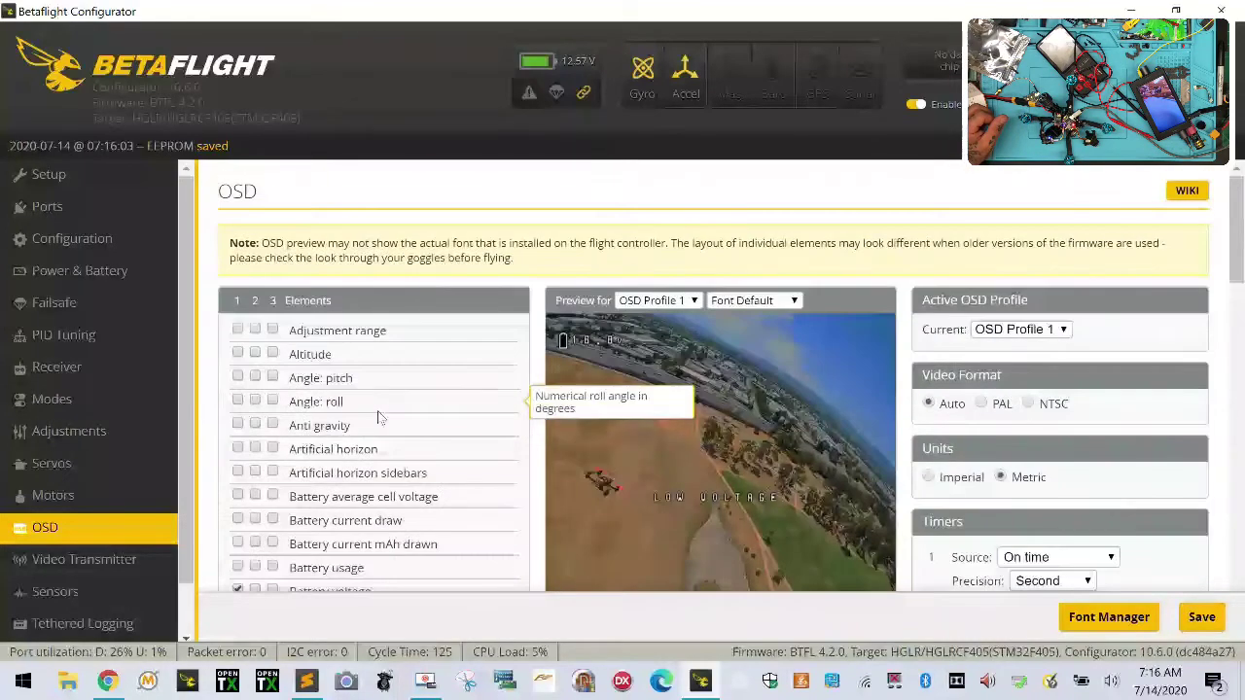
# Step: Try the Power and VTX channel OSD readouts, leaving VTX channel unticked
pyautogui.scroll(-2, 379, 418)
pyautogui.scroll(-2, 379, 418)
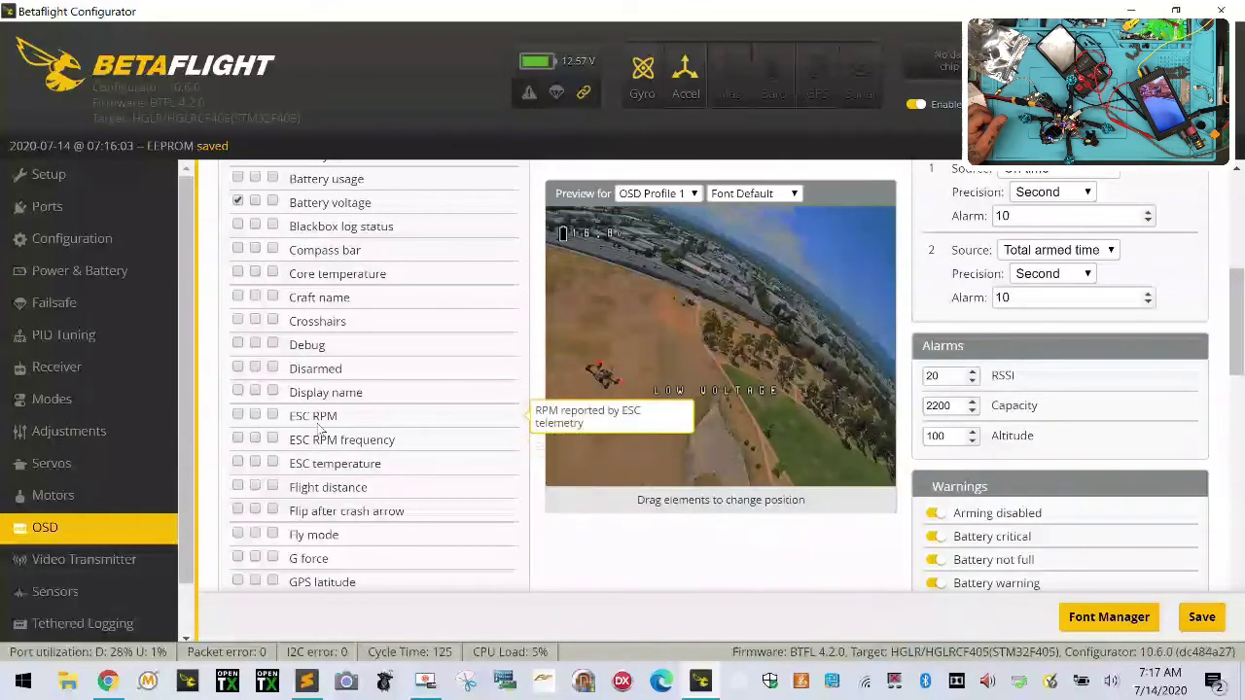
pyautogui.scroll(-2, 317, 474)
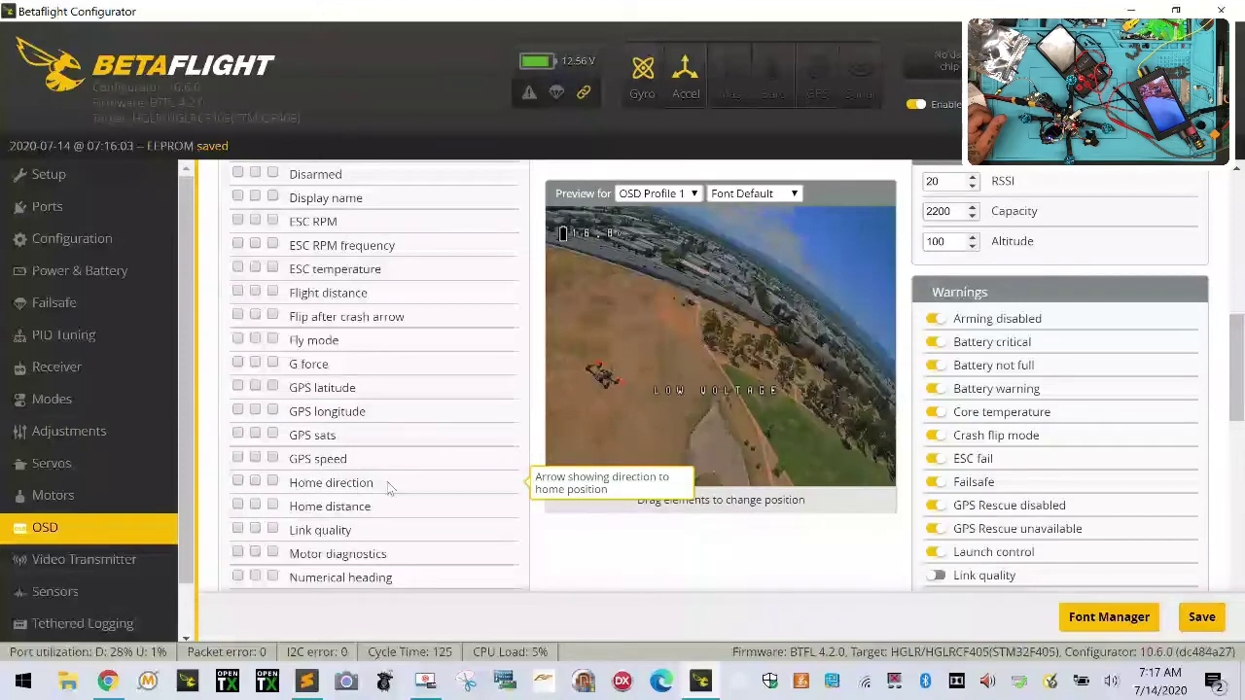
pyautogui.scroll(-2, 387, 488)
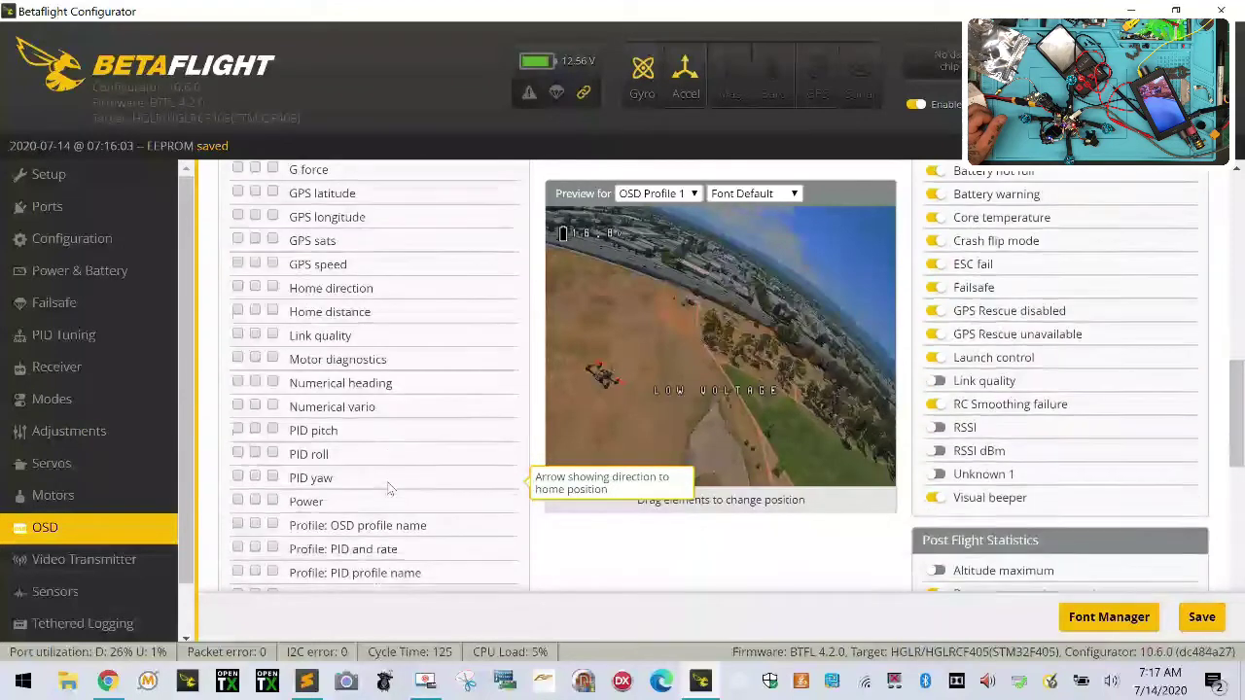
pyautogui.click(237, 500)
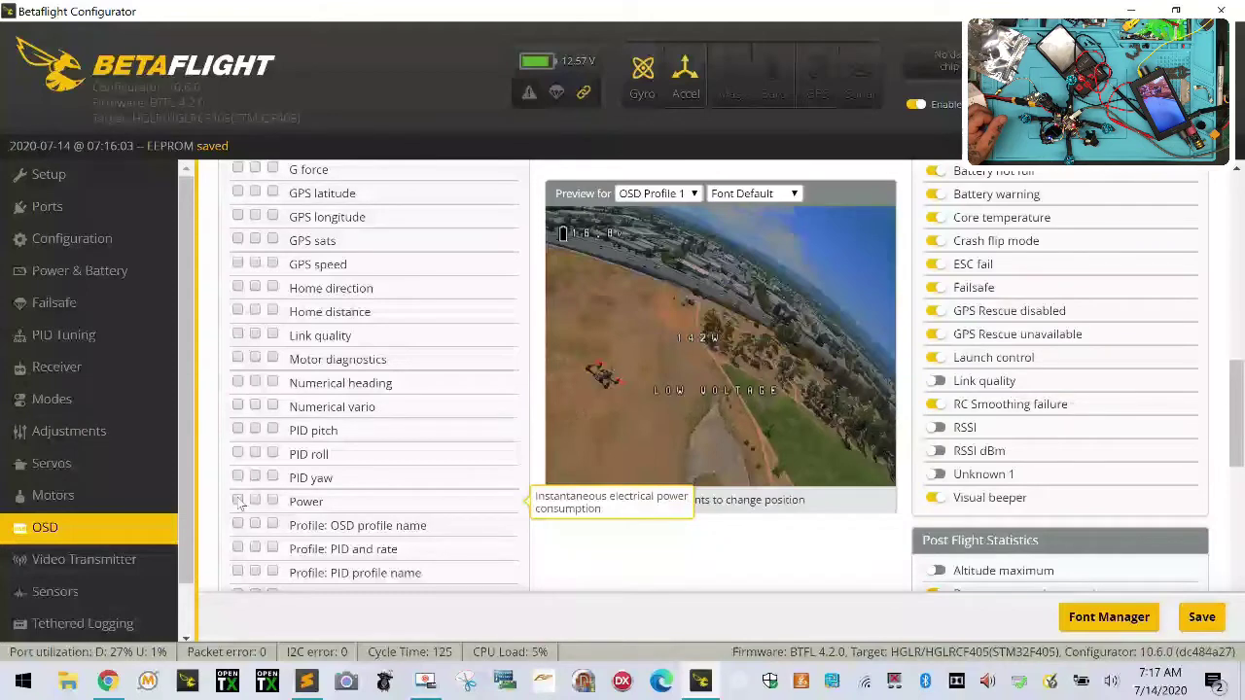
pyautogui.scroll(-2, 239, 502)
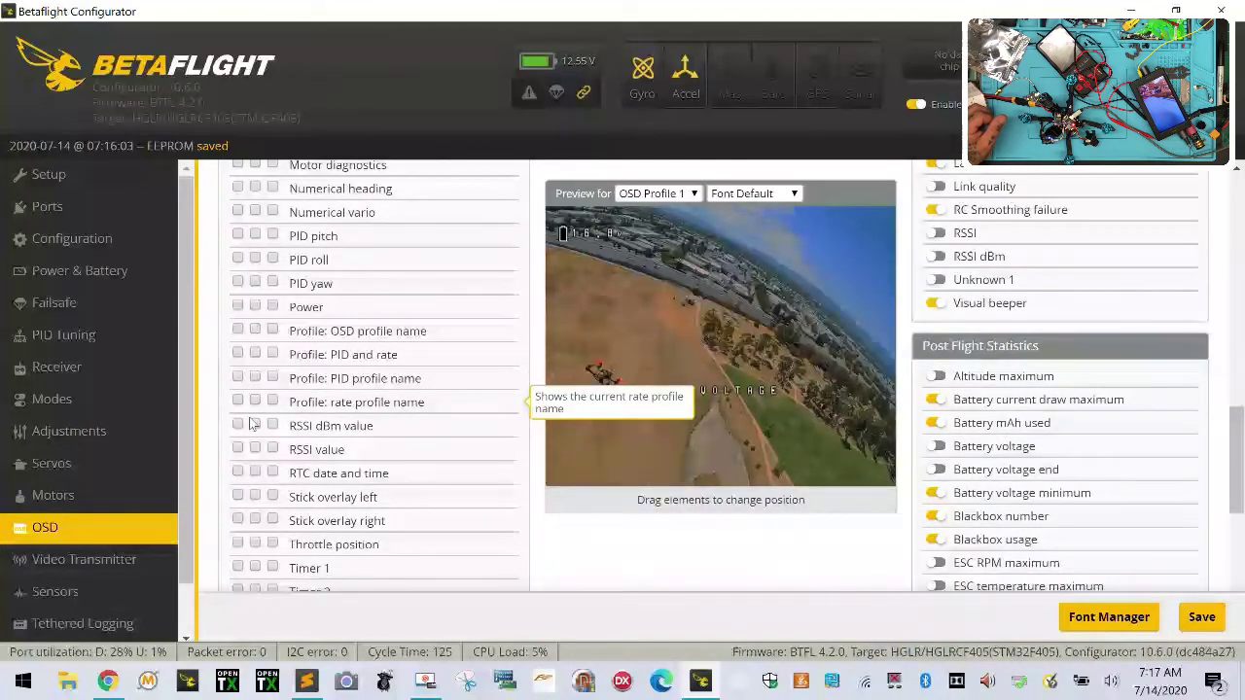
pyautogui.scroll(-2, 239, 455)
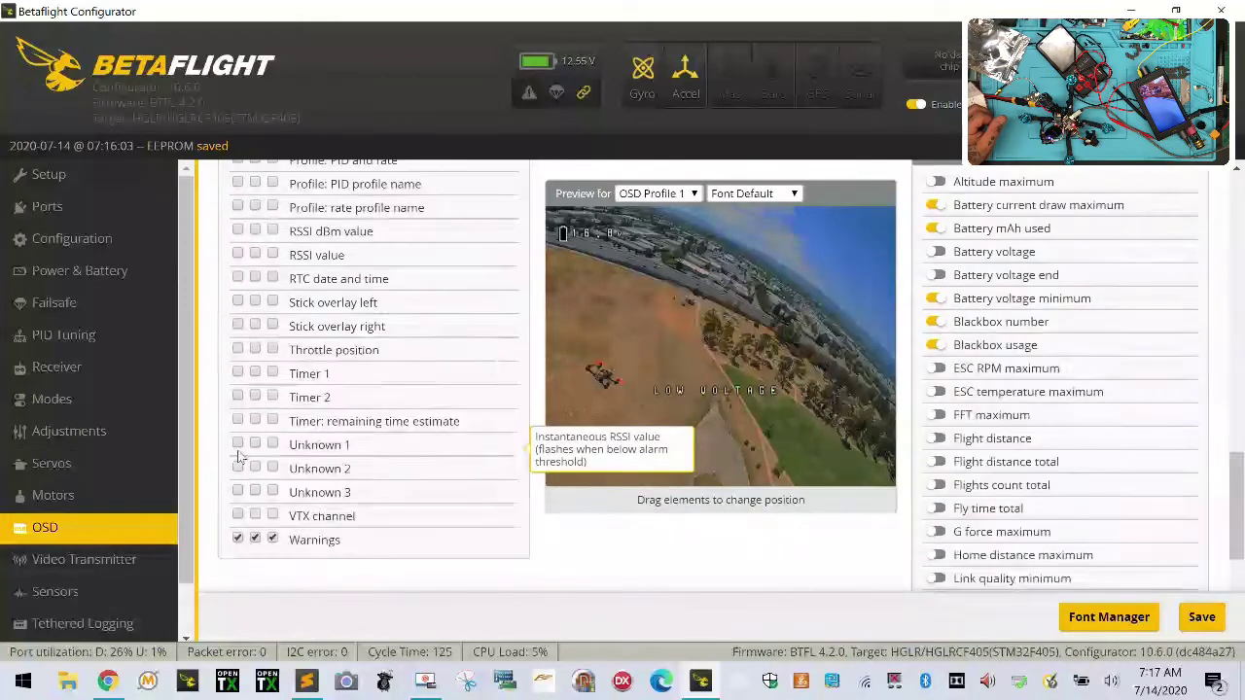
pyautogui.click(237, 515)
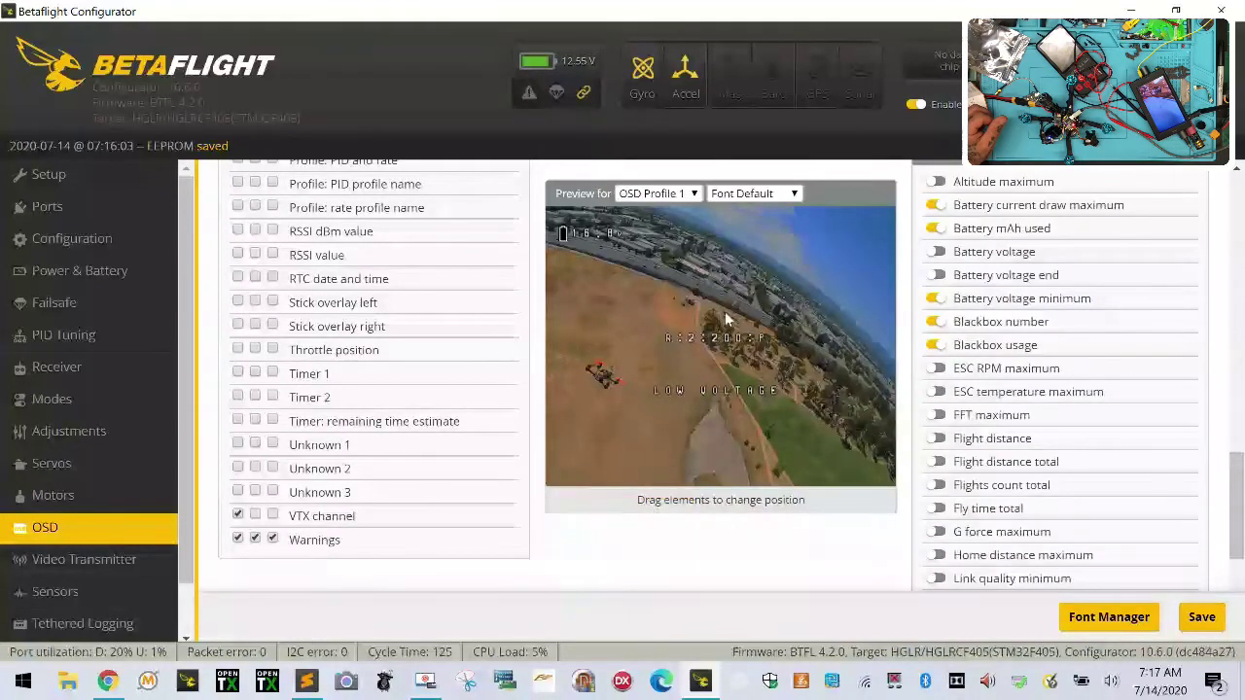
pyautogui.click(238, 515)
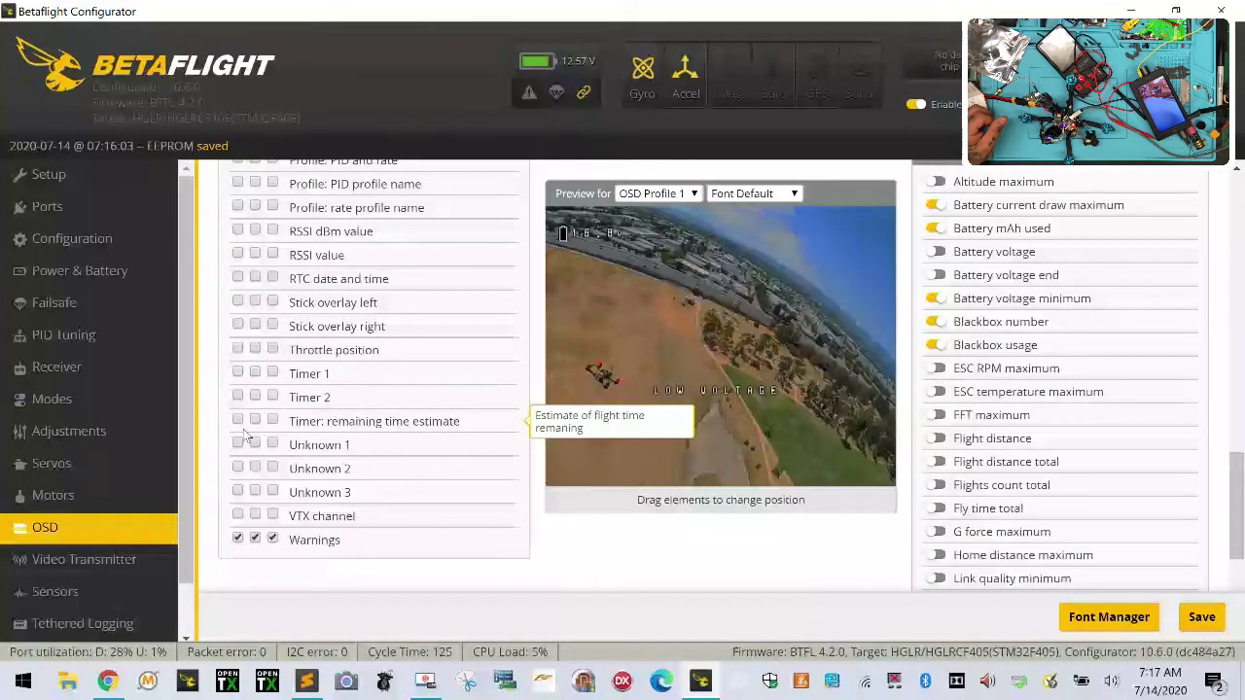
# Step: Save the OSD layout and switch to the Video Transmitter tab
pyautogui.scroll(4, 245, 437)
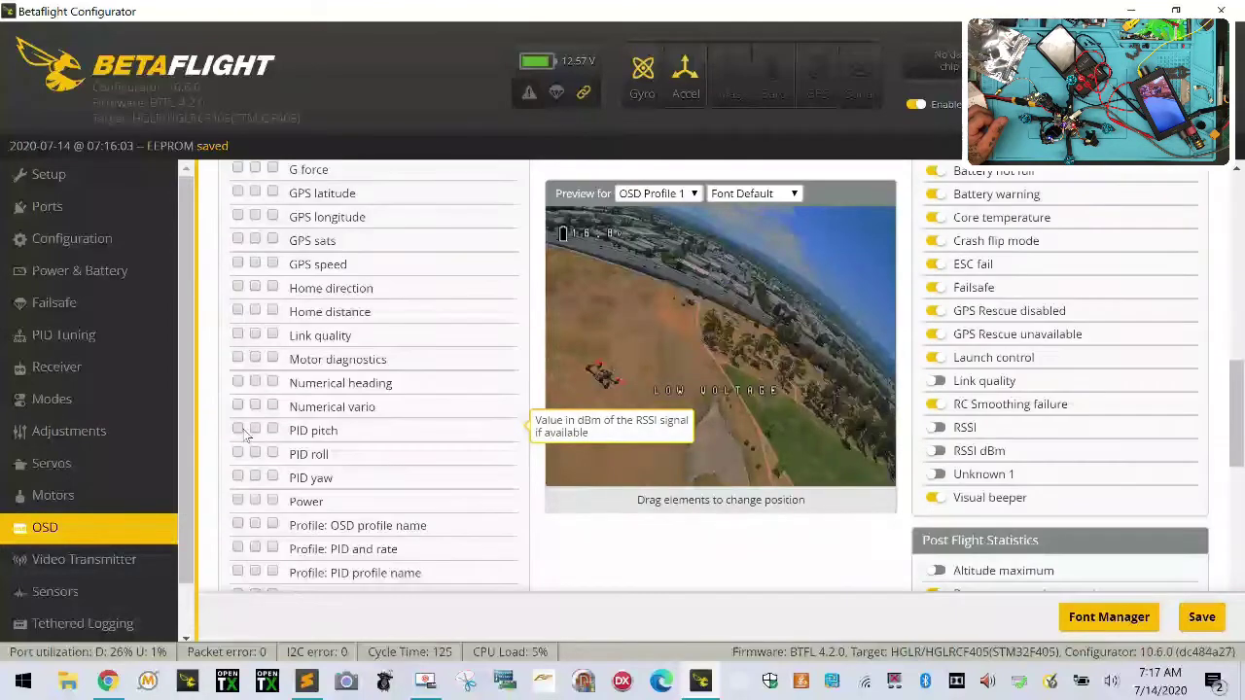
pyautogui.scroll(2, 245, 436)
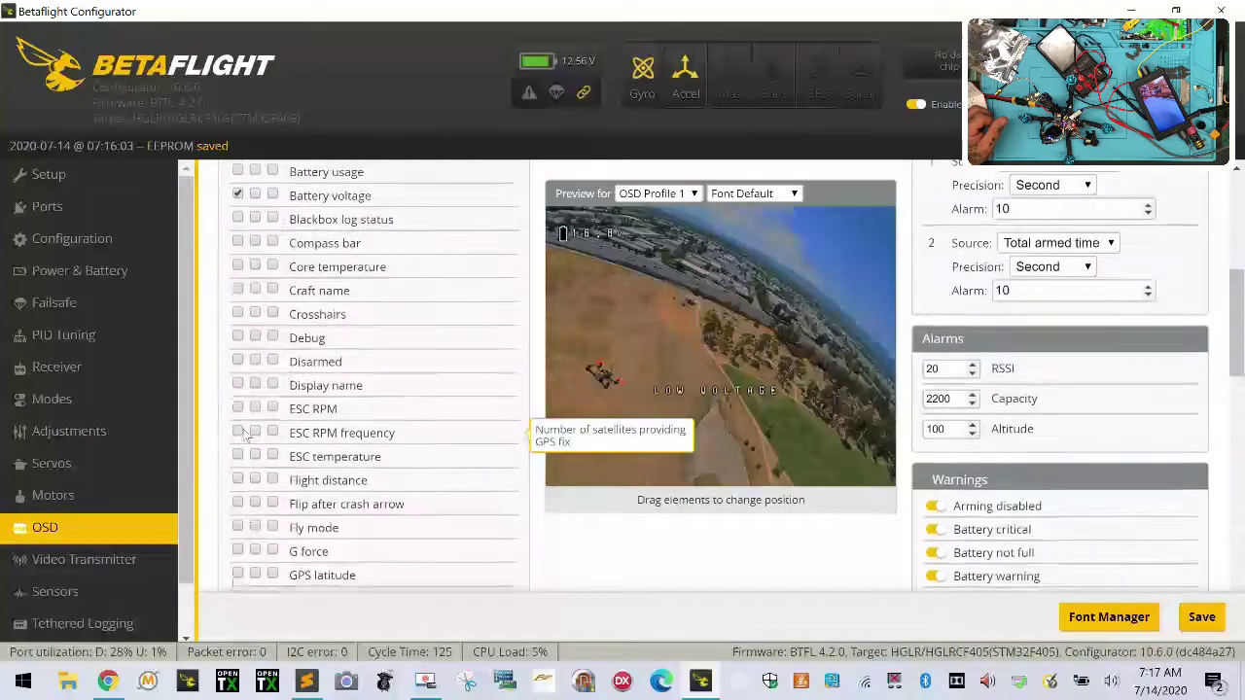
pyautogui.scroll(2, 246, 436)
pyautogui.scroll(4, 245, 436)
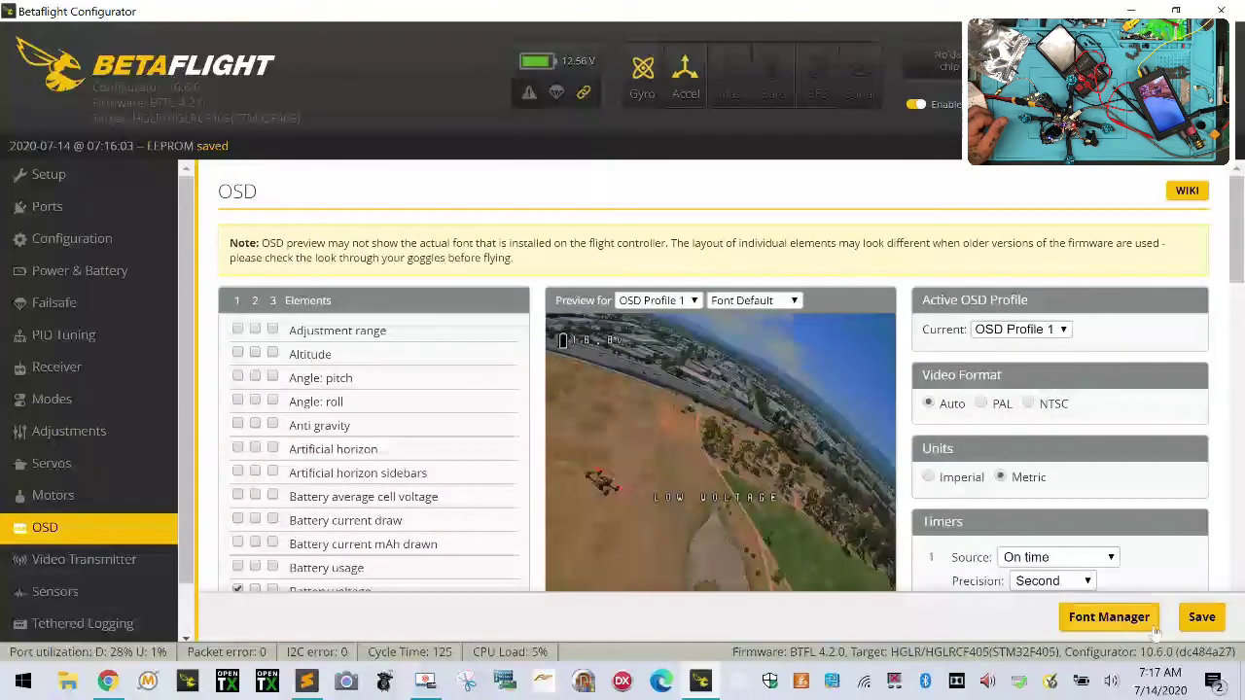
pyautogui.click(1201, 618)
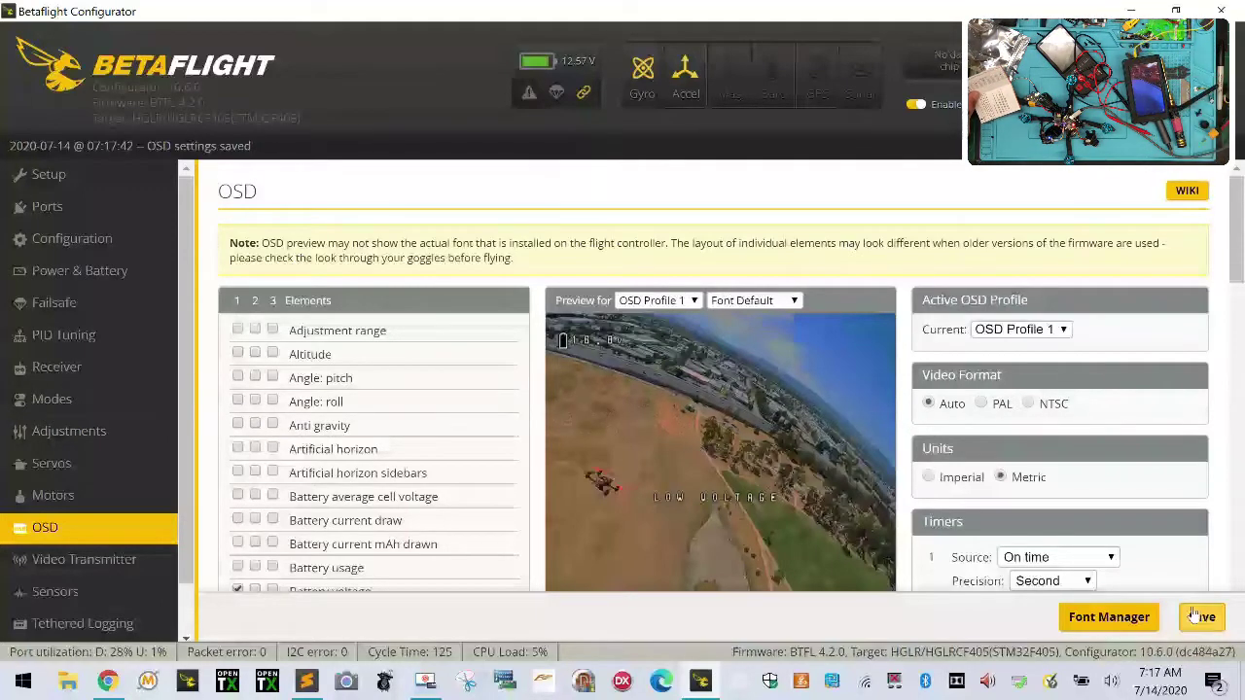
pyautogui.click(103, 561)
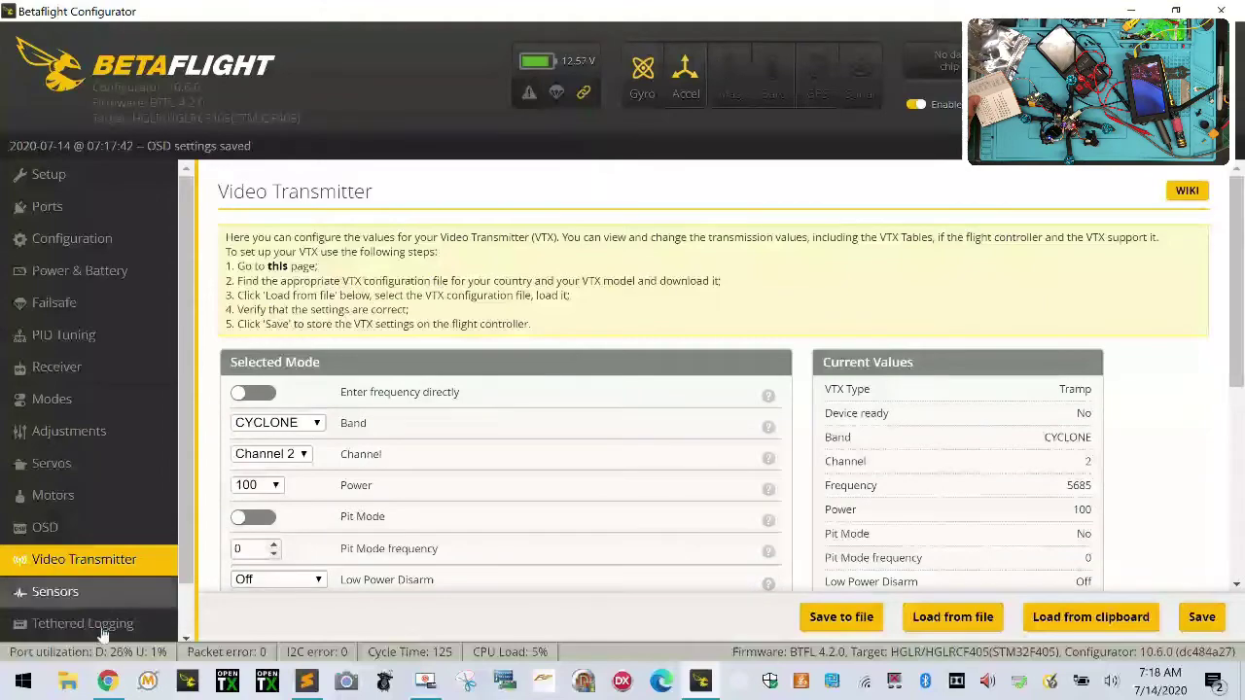
# Step: Add the VTX channel OSD readout under LOW VOLTAGE, save, and reopen Video Transmitter
pyautogui.click(79, 526)
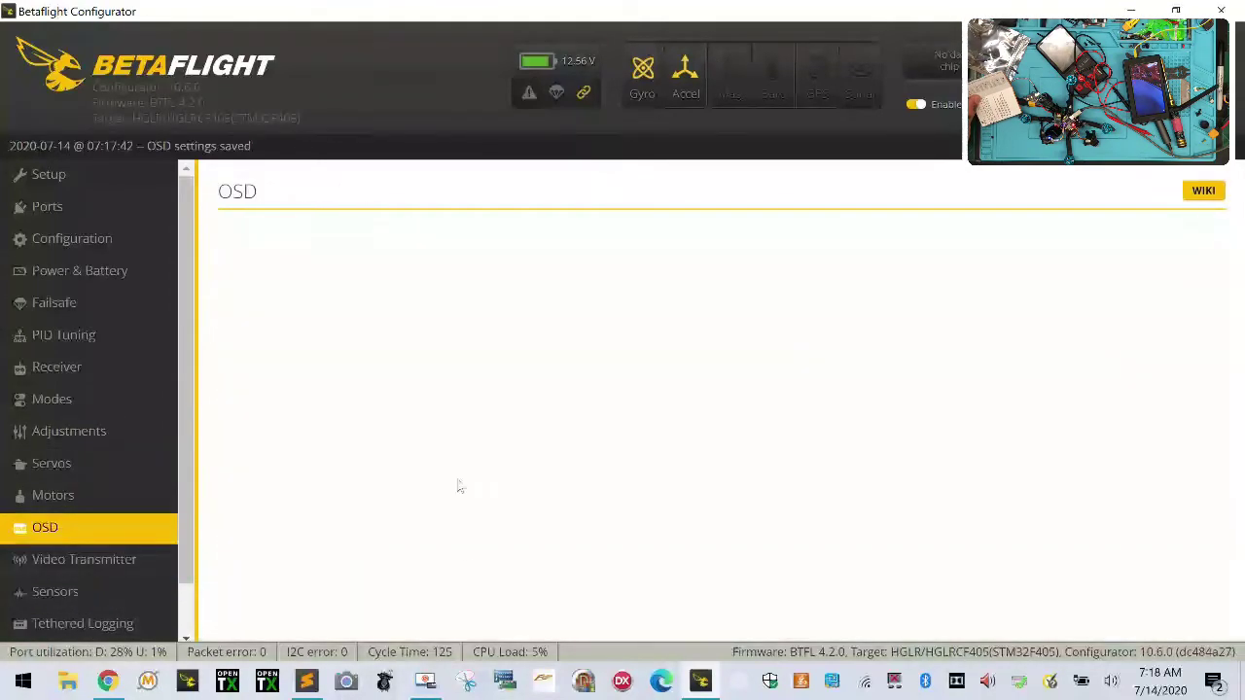
pyautogui.scroll(-8, 258, 530)
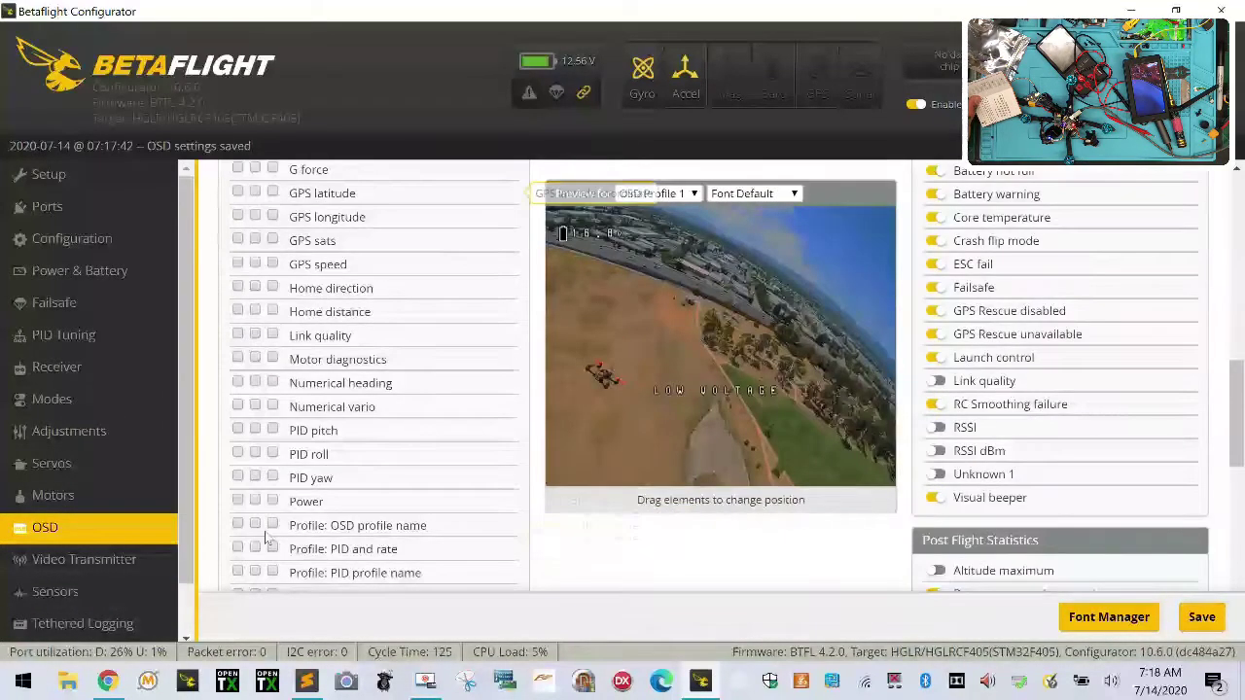
pyautogui.scroll(-5, 265, 535)
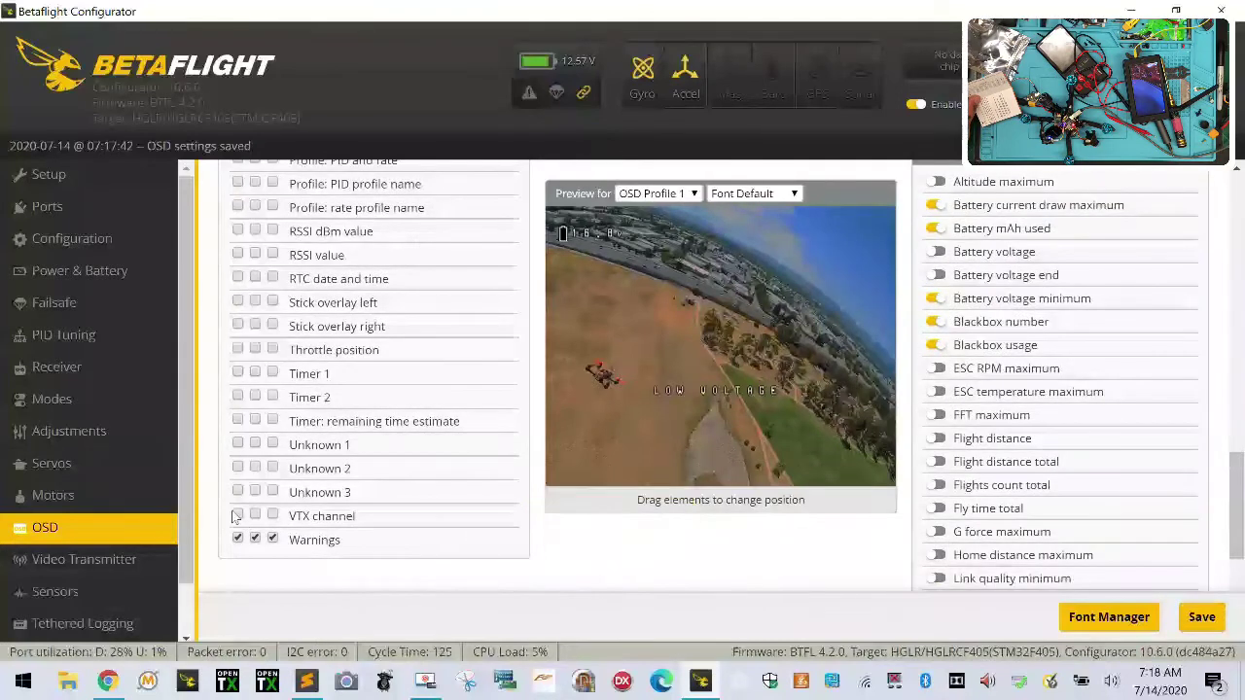
pyautogui.click(238, 516)
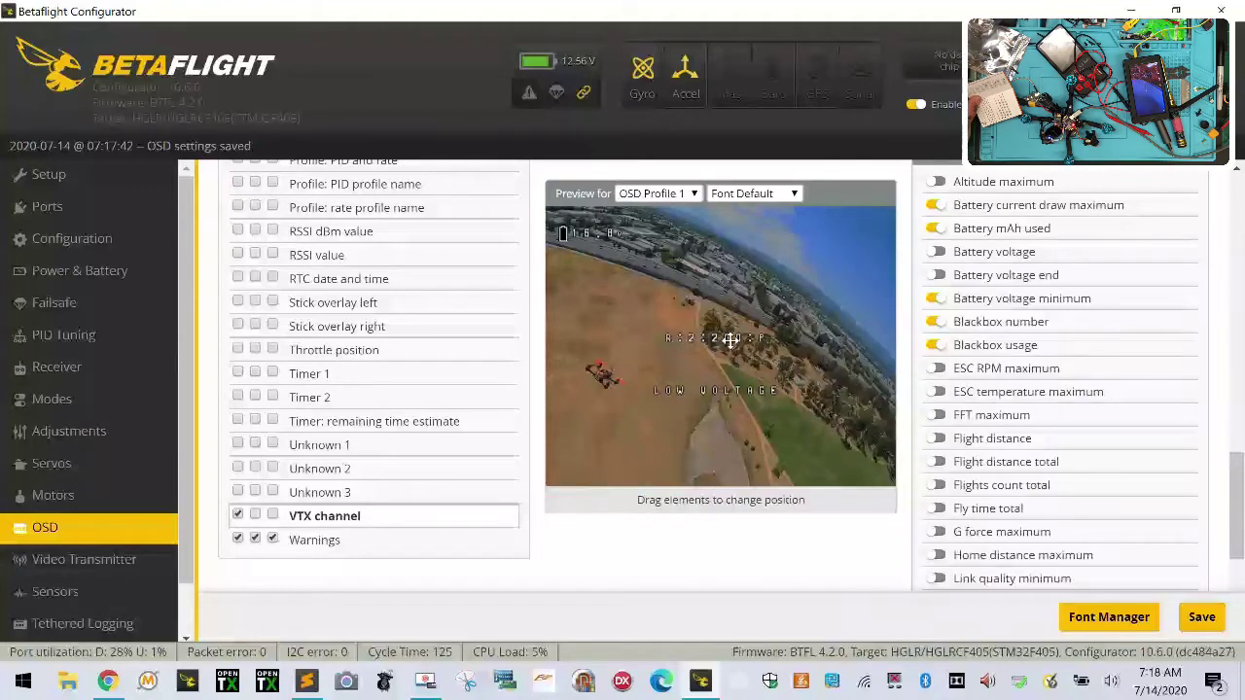
pyautogui.moveTo(730, 339); pyautogui.dragTo(561, 265)
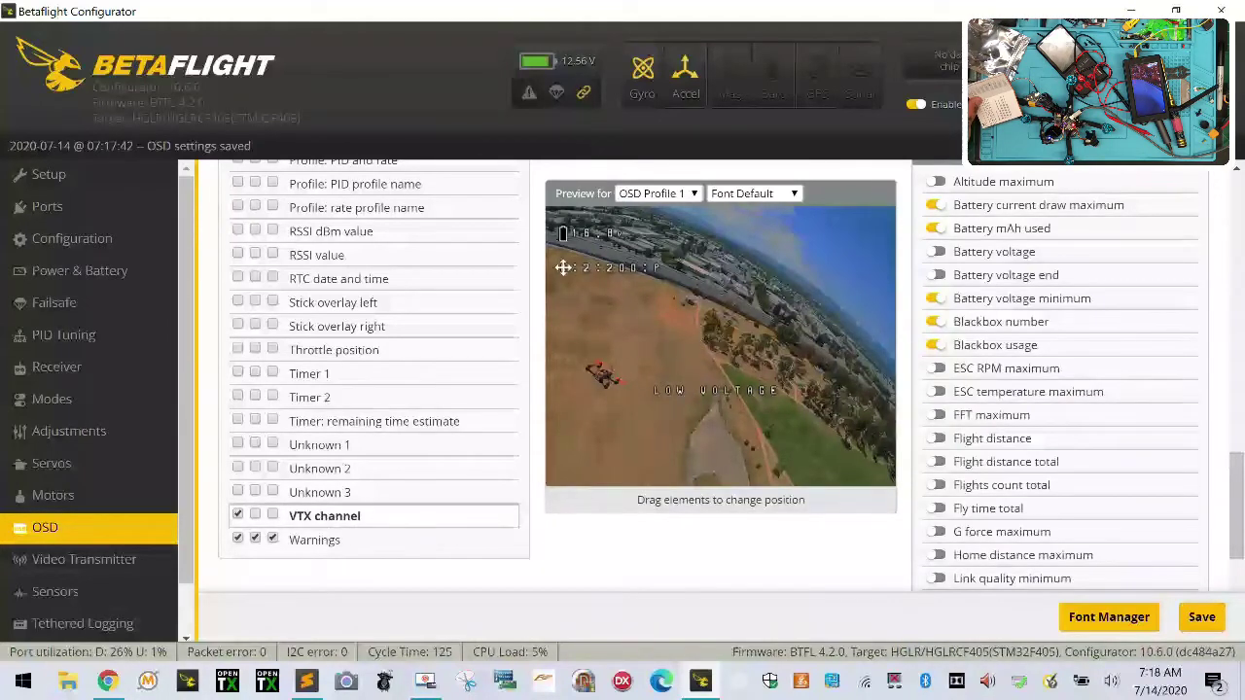
pyautogui.moveTo(611, 430); pyautogui.dragTo(656, 408)
pyautogui.click(1199, 623)
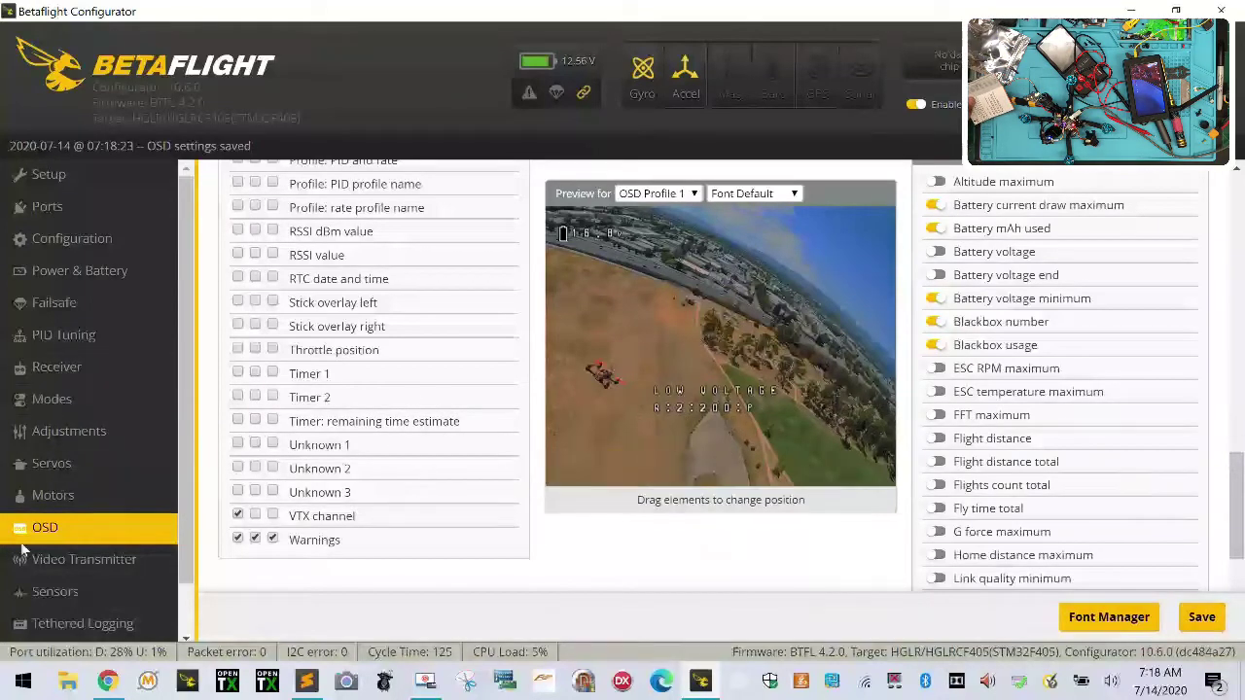
pyautogui.click(113, 570)
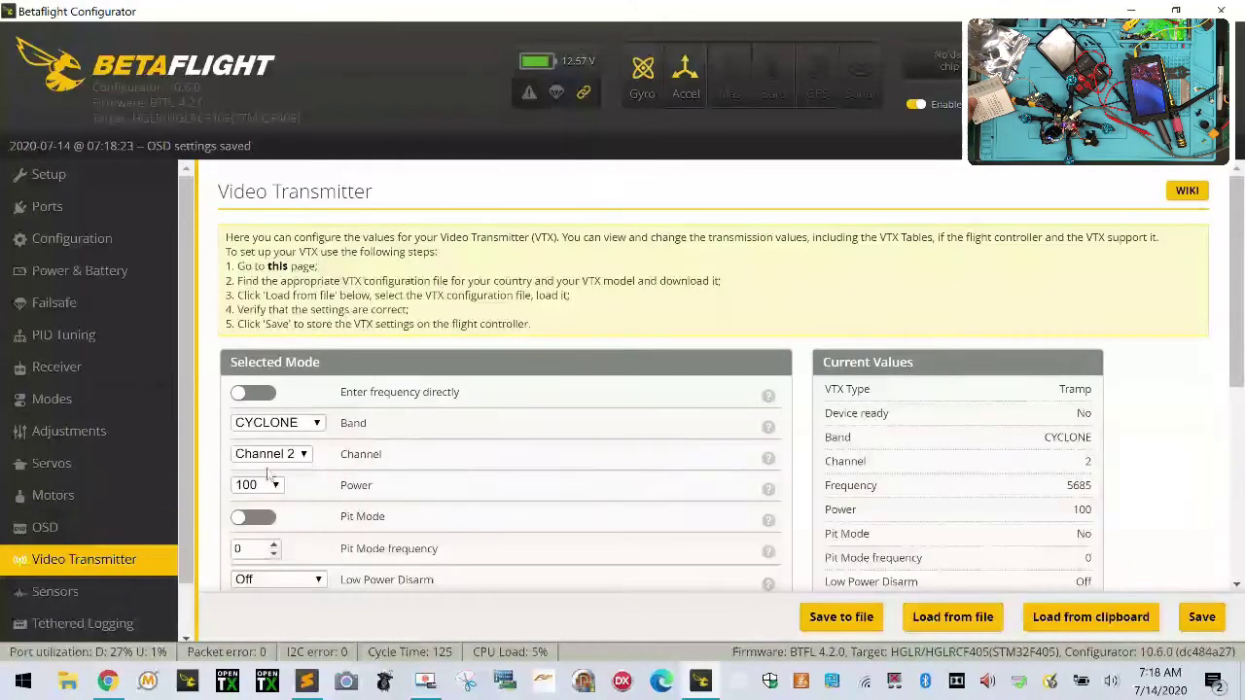
# Step: Set the VTX power to 25 and save it
pyautogui.click(284, 489)
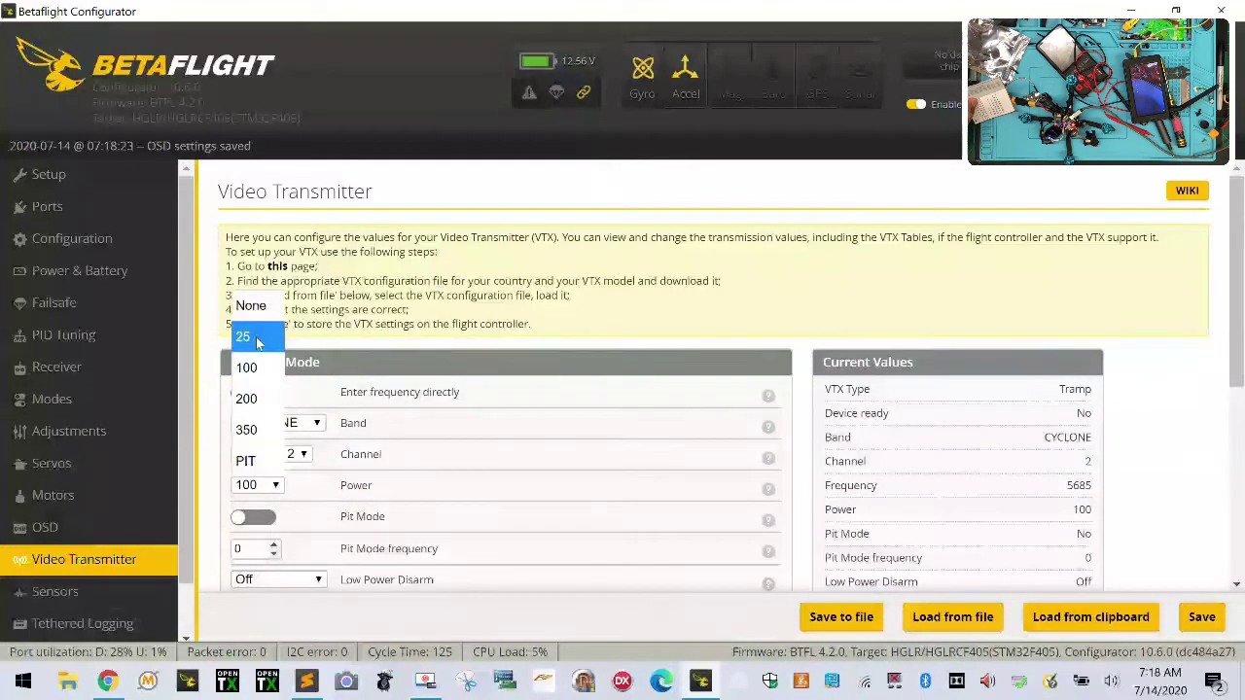
pyautogui.click(255, 337)
pyautogui.click(1202, 621)
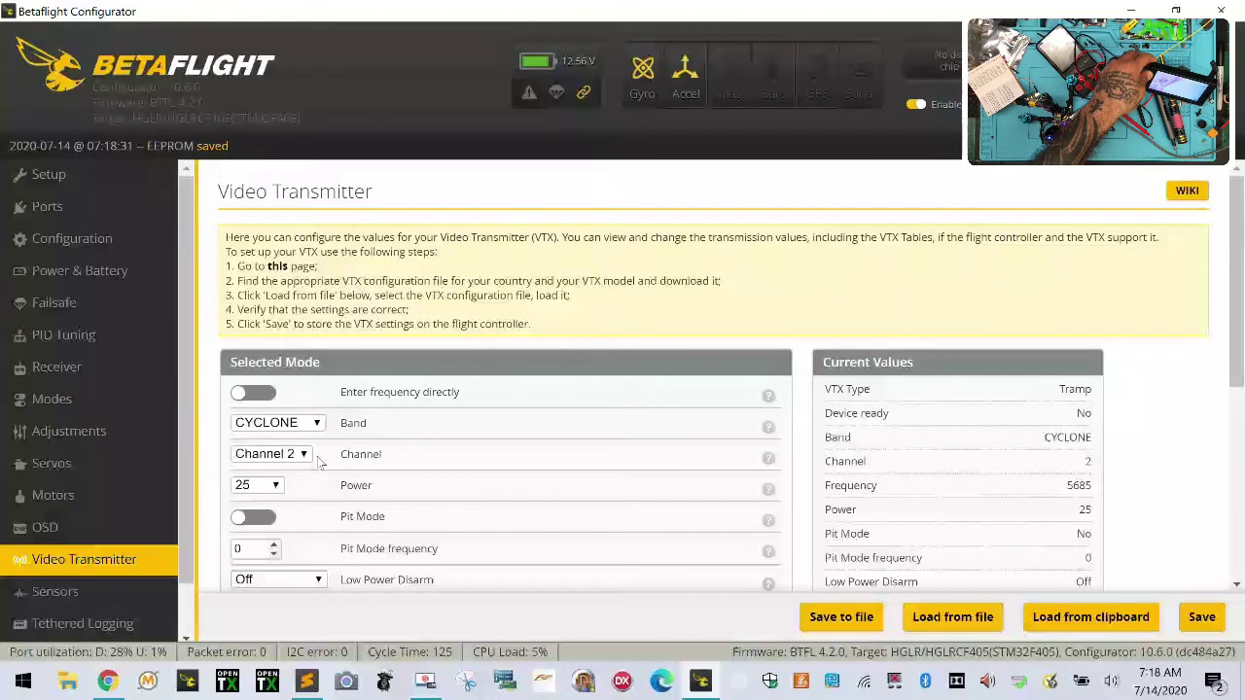
# Step: Set the VTX power back to 100 and save it
pyautogui.click(282, 455)
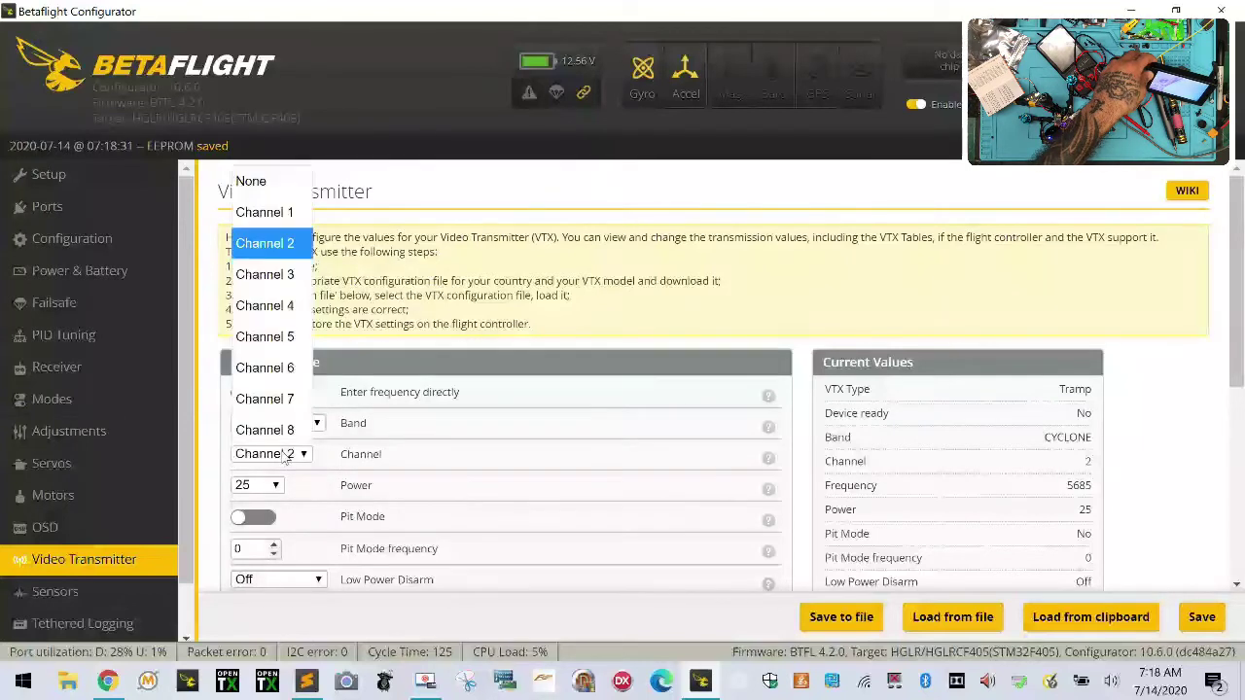
pyautogui.click(275, 485)
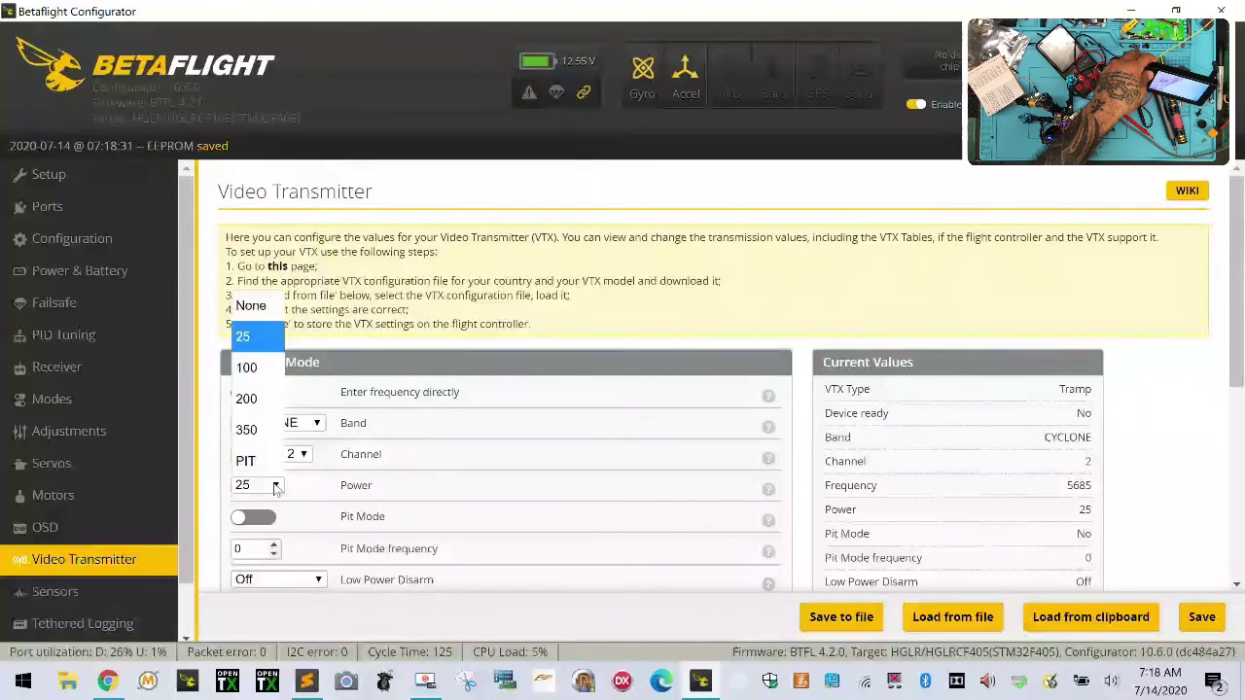
pyautogui.click(259, 367)
pyautogui.click(1206, 618)
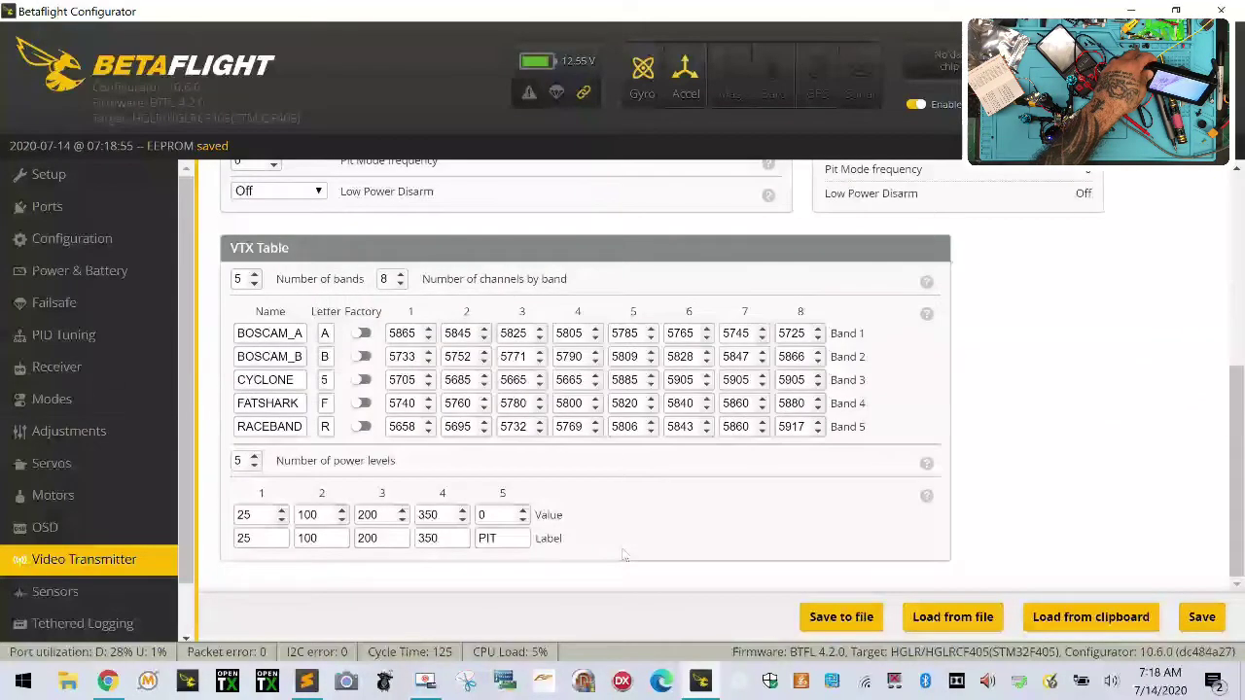
# Step: Check the channel list and keep the transmitter on Channel 2
pyautogui.scroll(4, 623, 556)
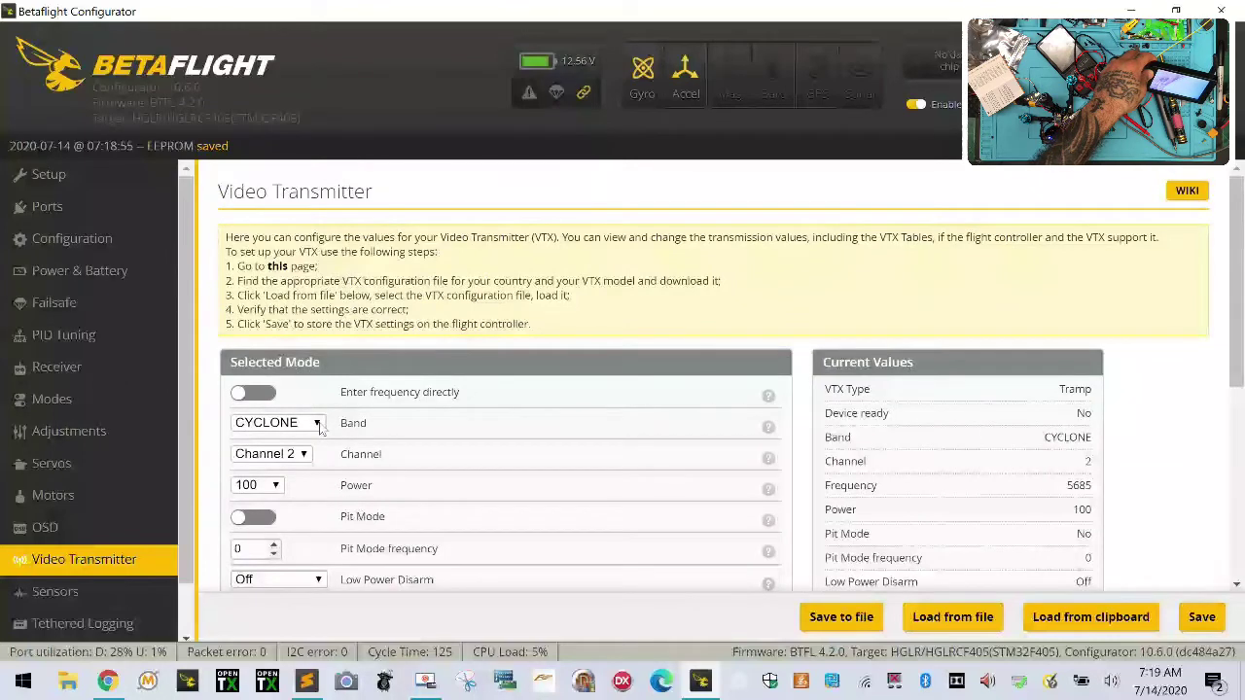
pyautogui.click(303, 454)
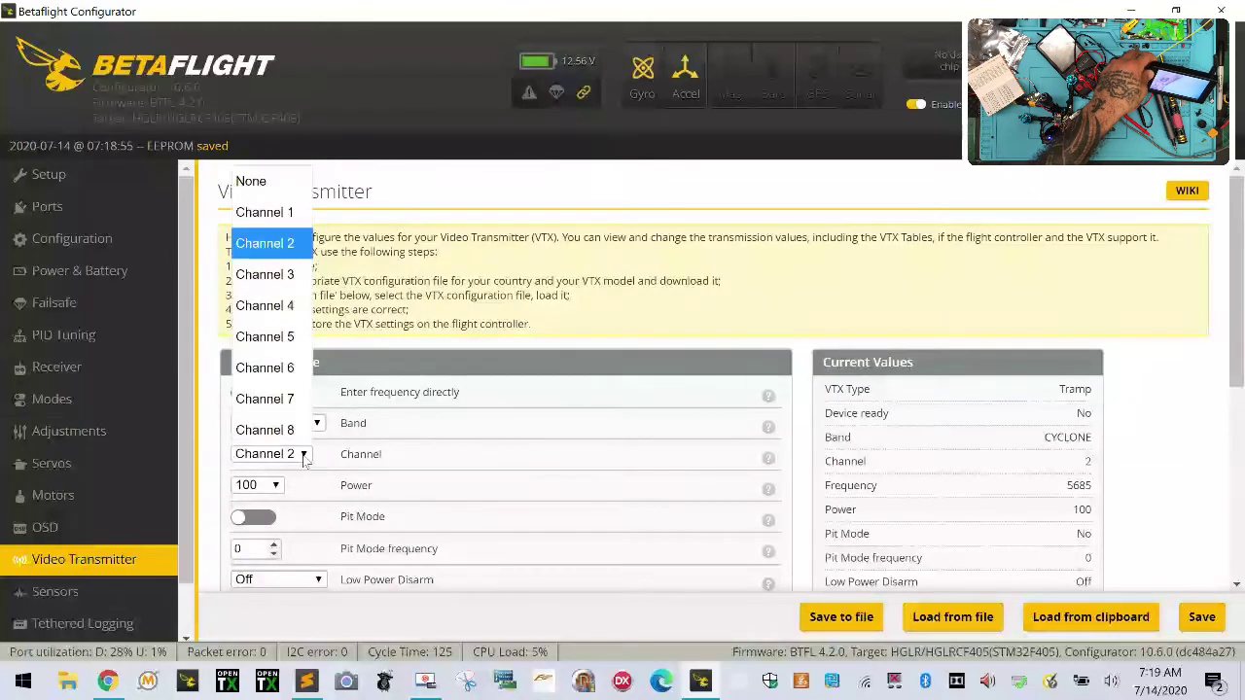
pyautogui.click(503, 475)
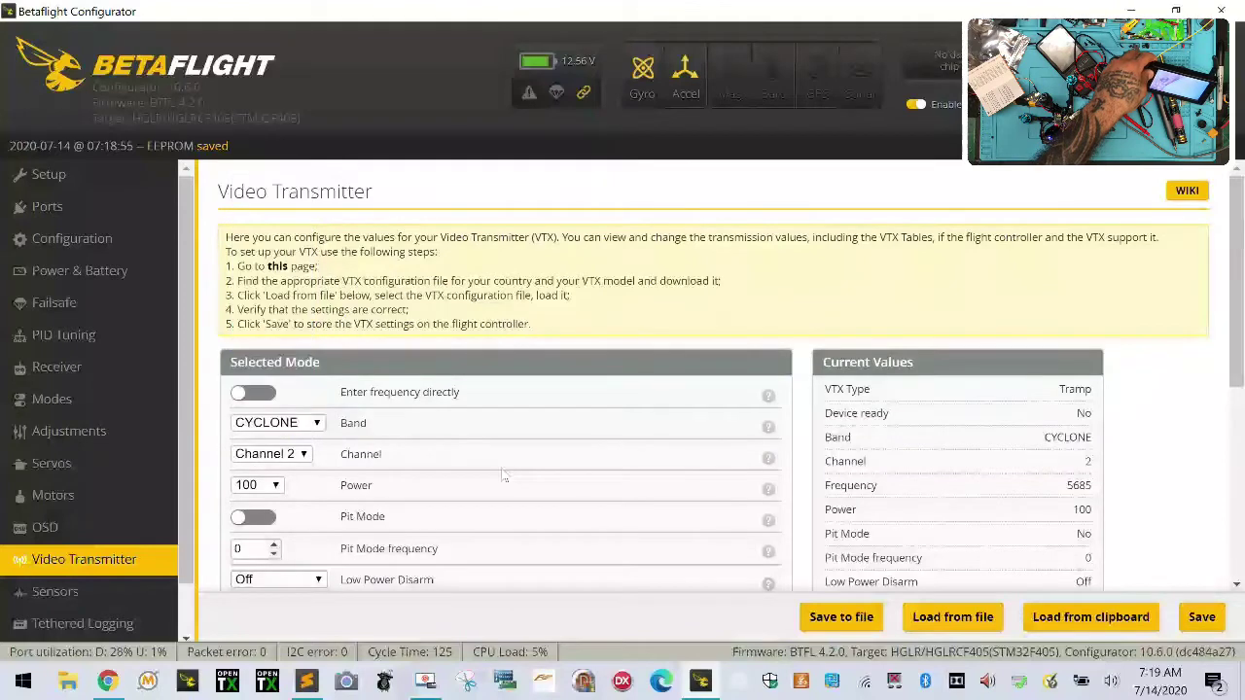